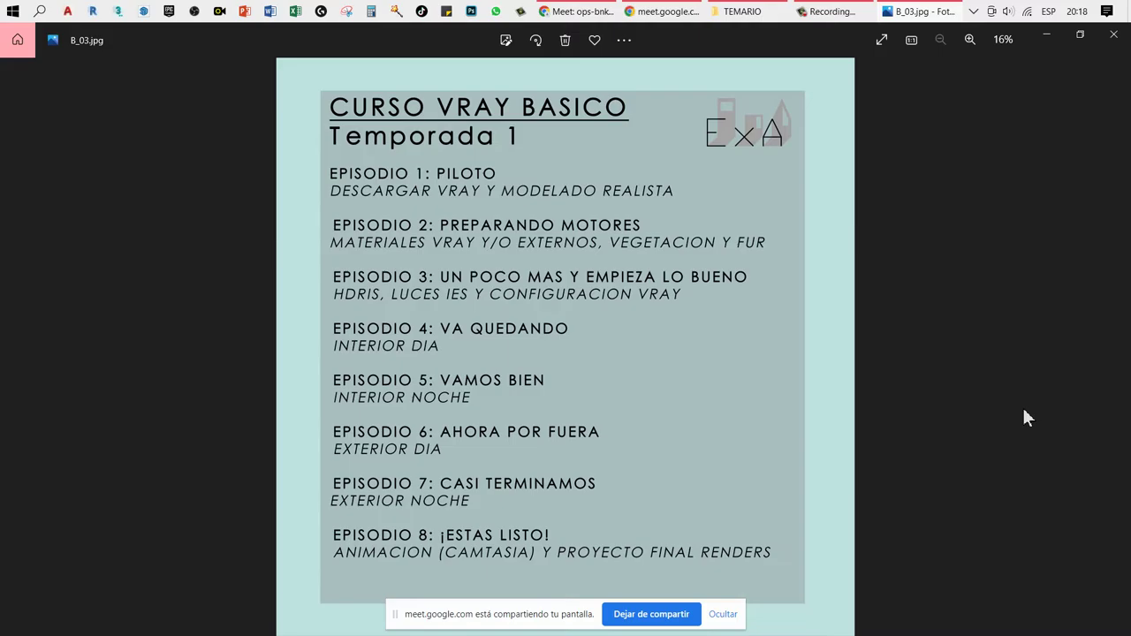
# Step: Switch from the B_03.jpg syllabus image to the 3D_CH 6.skp bedroom model in SketchUp
pyautogui.hotkey('alt', 'Tab')
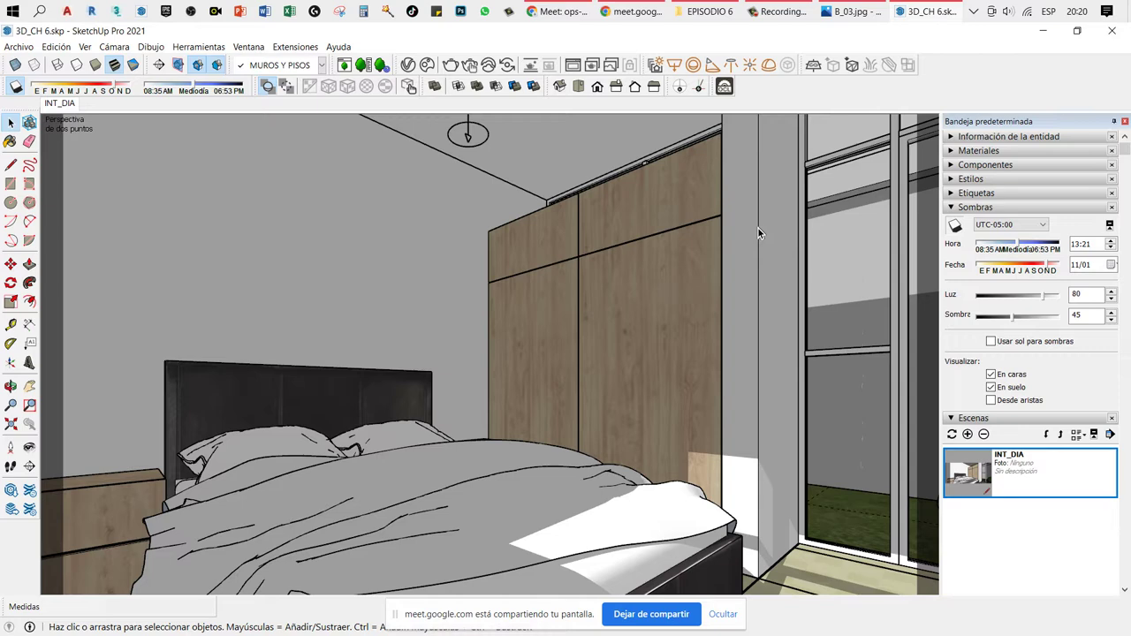
# Step: Look around and orbit the camera to view the bed from the headboard side
pyautogui.press('l')
pyautogui.moveTo(724, 342)
pyautogui.mouseDown()
pyautogui.moveTo(575, 495)
pyautogui.moveTo(462, 430)
pyautogui.moveTo(469, 392)
pyautogui.moveTo(582, 356)
pyautogui.moveTo(609, 321)
pyautogui.moveTo(616, 341)
pyautogui.moveTo(662, 331)
pyautogui.moveTo(504, 380)
pyautogui.moveTo(497, 353)
pyautogui.moveTo(510, 382)
pyautogui.mouseUp()
pyautogui.press('o')
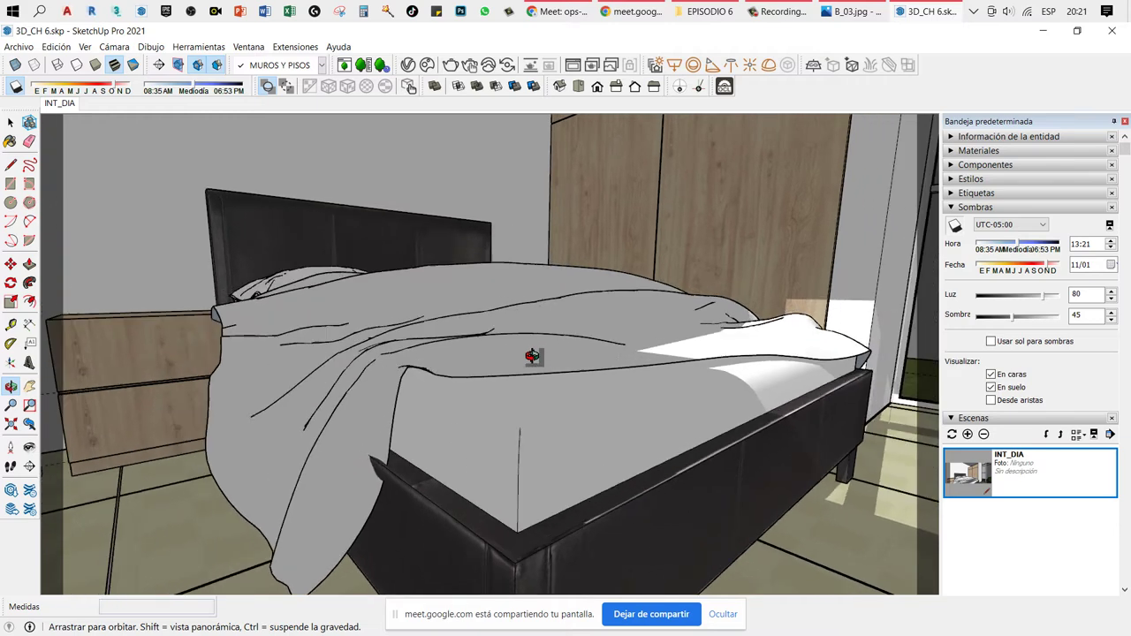
pyautogui.press('l')
pyautogui.scroll(2, 387, 449)
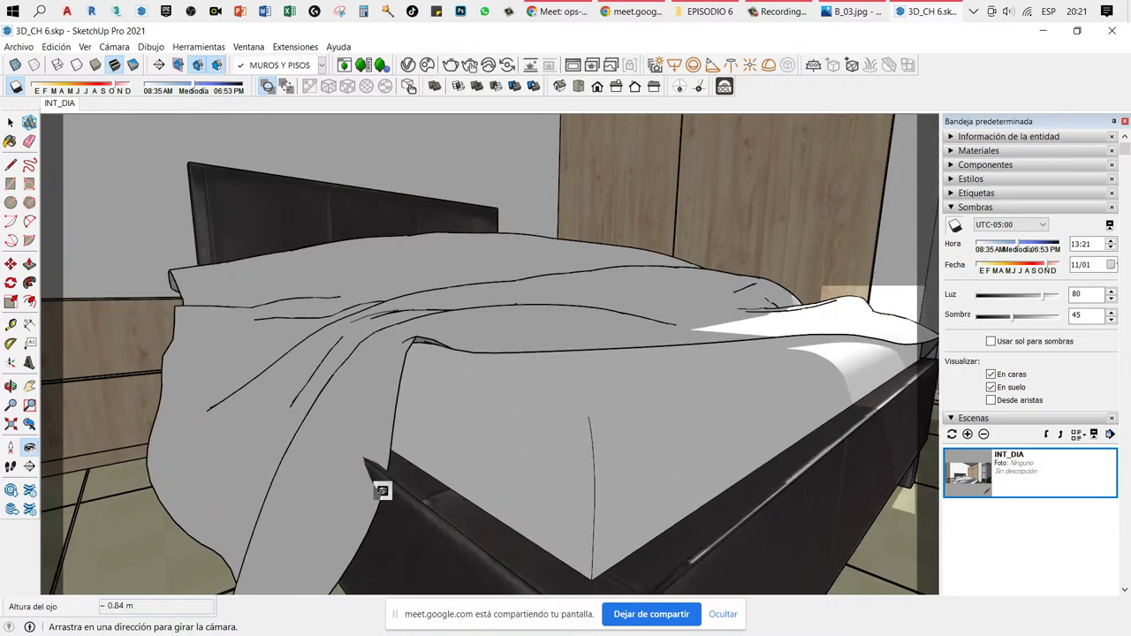
pyautogui.moveTo(367, 488)
pyautogui.mouseDown(button='middle')
pyautogui.moveTo(383, 416)
pyautogui.moveTo(546, 392)
pyautogui.moveTo(511, 422)
pyautogui.moveTo(448, 429)
pyautogui.moveTo(598, 366)
pyautogui.moveTo(687, 374)
pyautogui.moveTo(505, 321)
pyautogui.moveTo(682, 291)
pyautogui.moveTo(676, 341)
pyautogui.mouseUp(button='middle')
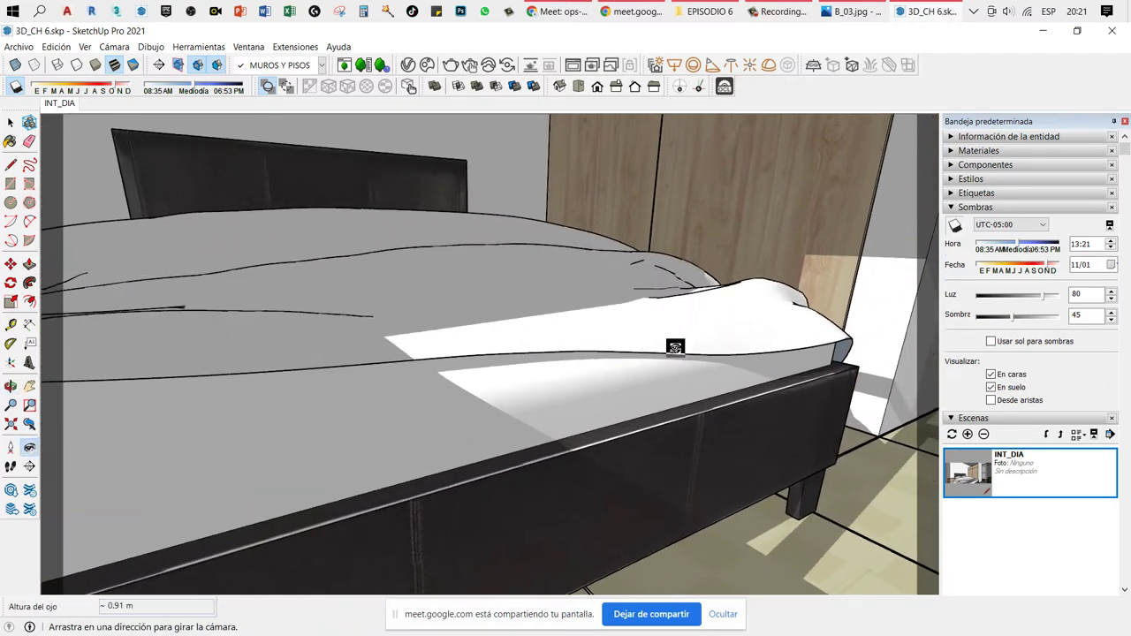
pyautogui.moveTo(677, 341)
pyautogui.mouseDown()
pyautogui.moveTo(534, 254)
pyautogui.moveTo(614, 354)
pyautogui.mouseUp()
pyautogui.moveTo(613, 353)
pyautogui.mouseDown(button='middle')
pyautogui.moveTo(649, 316)
pyautogui.moveTo(629, 316)
pyautogui.moveTo(661, 298)
pyautogui.moveTo(560, 469)
pyautogui.mouseUp(button='middle')
pyautogui.moveTo(560, 469)
pyautogui.mouseDown()
pyautogui.moveTo(681, 384)
pyautogui.moveTo(751, 382)
pyautogui.moveTo(666, 277)
pyautogui.moveTo(613, 318)
pyautogui.mouseUp()
# Step: Select the bed together with its pillows and delete them
pyautogui.press('space')
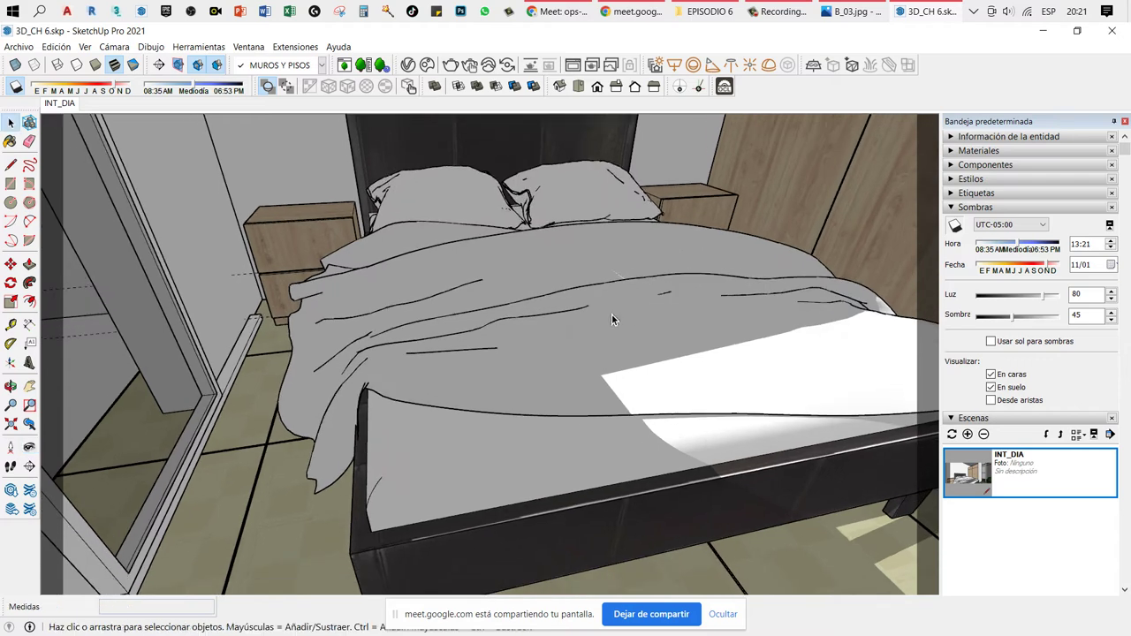
pyautogui.click(568, 326)
pyautogui.keyDown('shift'); pyautogui.click(484, 212); pyautogui.keyUp('shift')
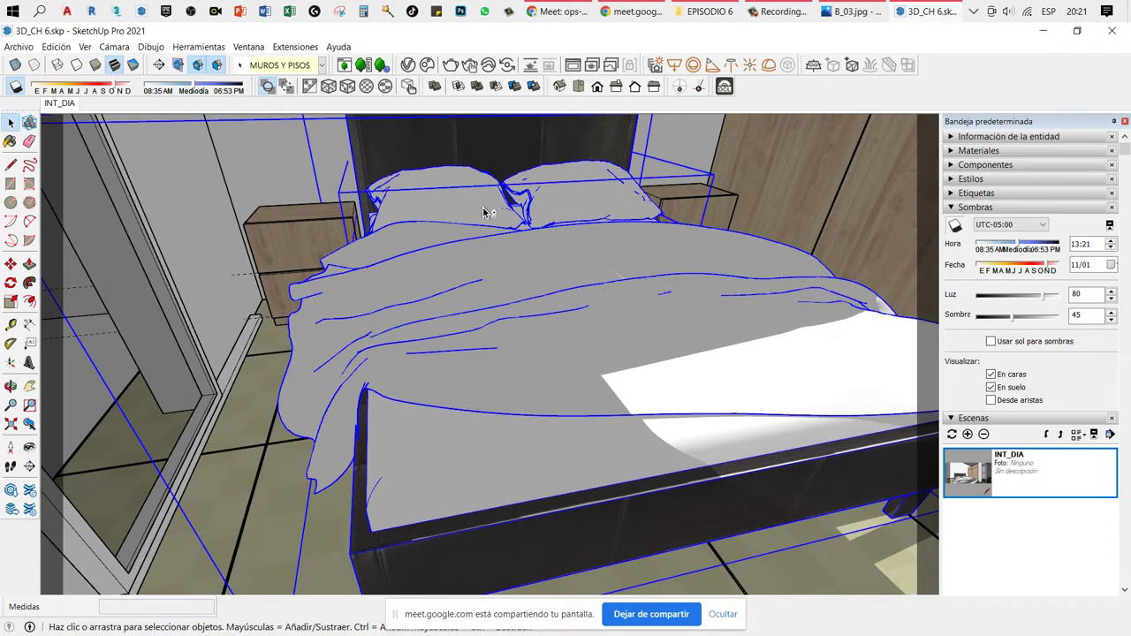
pyautogui.keyDown('shift'); pyautogui.click(484, 212); pyautogui.keyUp('shift')
pyautogui.keyDown('shift'); pyautogui.click(484, 212); pyautogui.keyUp('shift')
pyautogui.press('Delete')
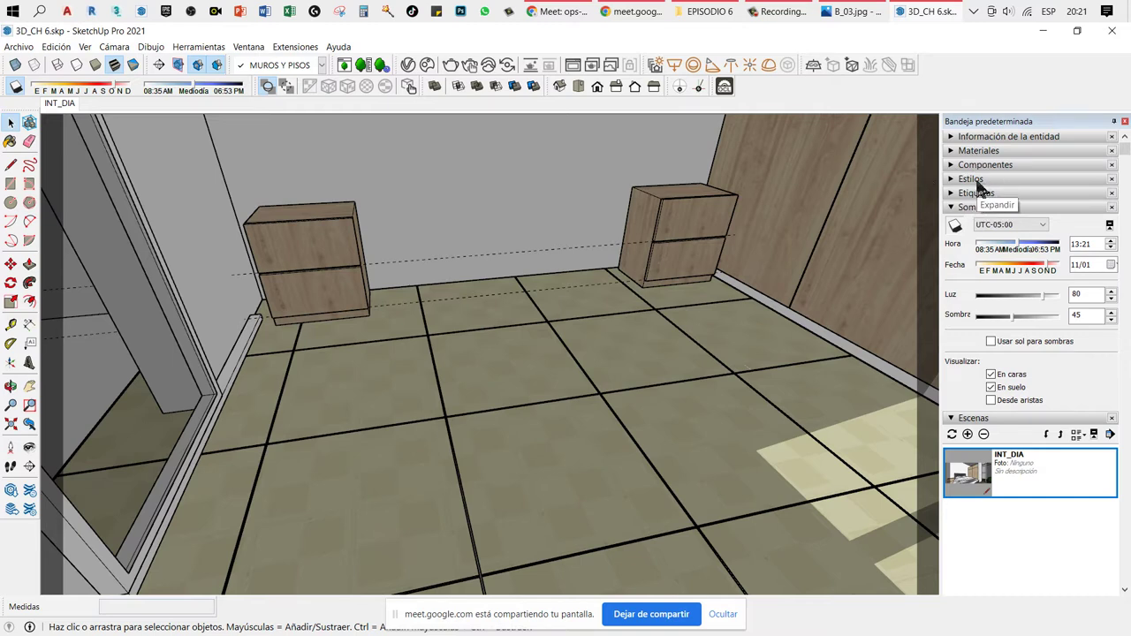
# Step: Show the hidden PLANO B tag from the Etiquetas list and check the plan linework on the floor
pyautogui.click(986, 193)
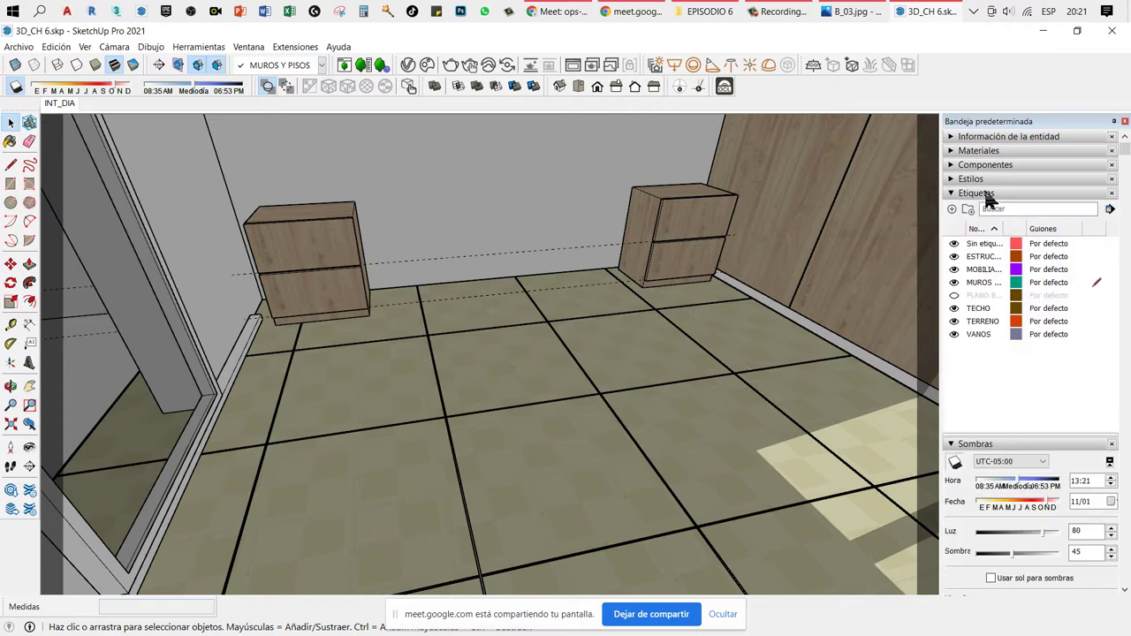
pyautogui.click(954, 298)
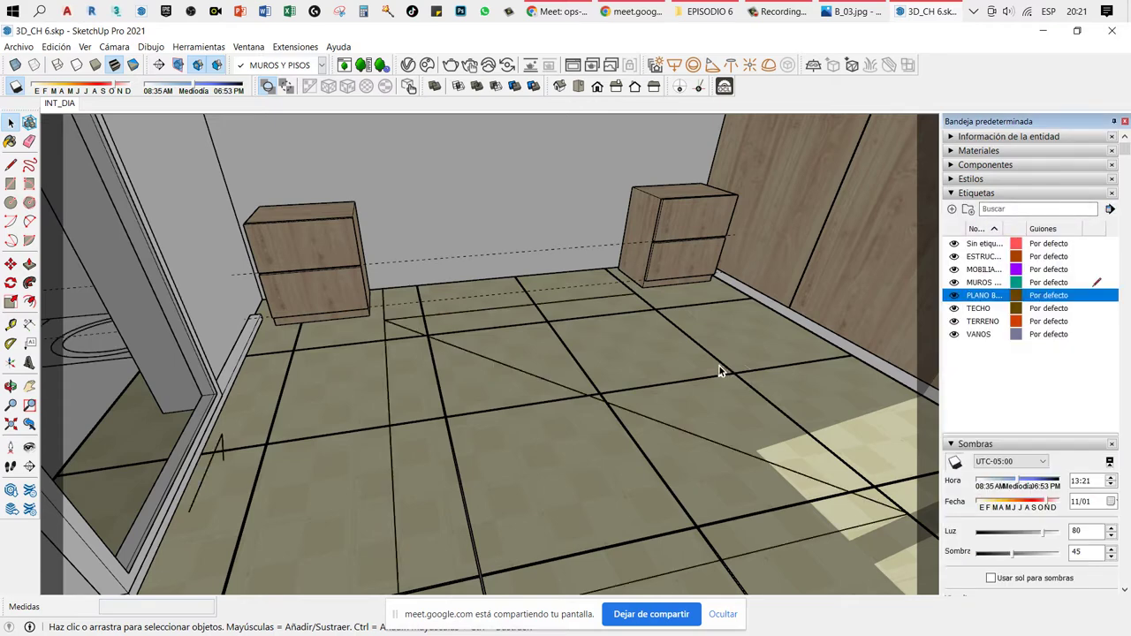
pyautogui.hotkey('shift', 'w')
pyautogui.moveTo(552, 280); pyautogui.dragTo(518, 434)
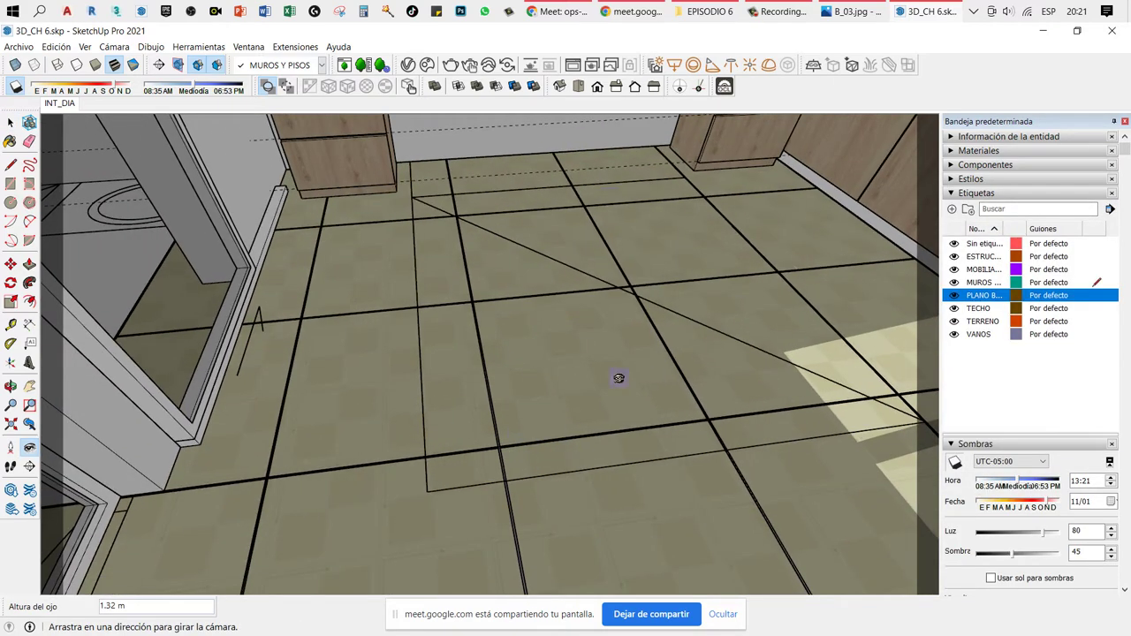
pyautogui.moveTo(619, 379); pyautogui.dragTo(652, 263)
pyautogui.press('space')
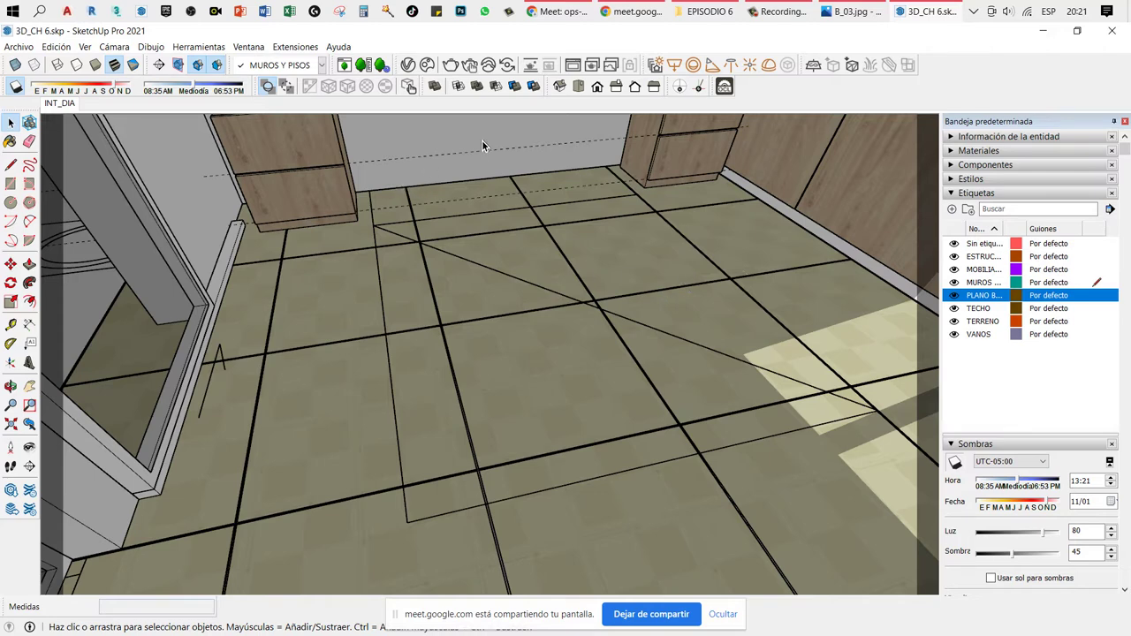
# Step: Open 3D Warehouse and search for BED
pyautogui.click(13, 496)
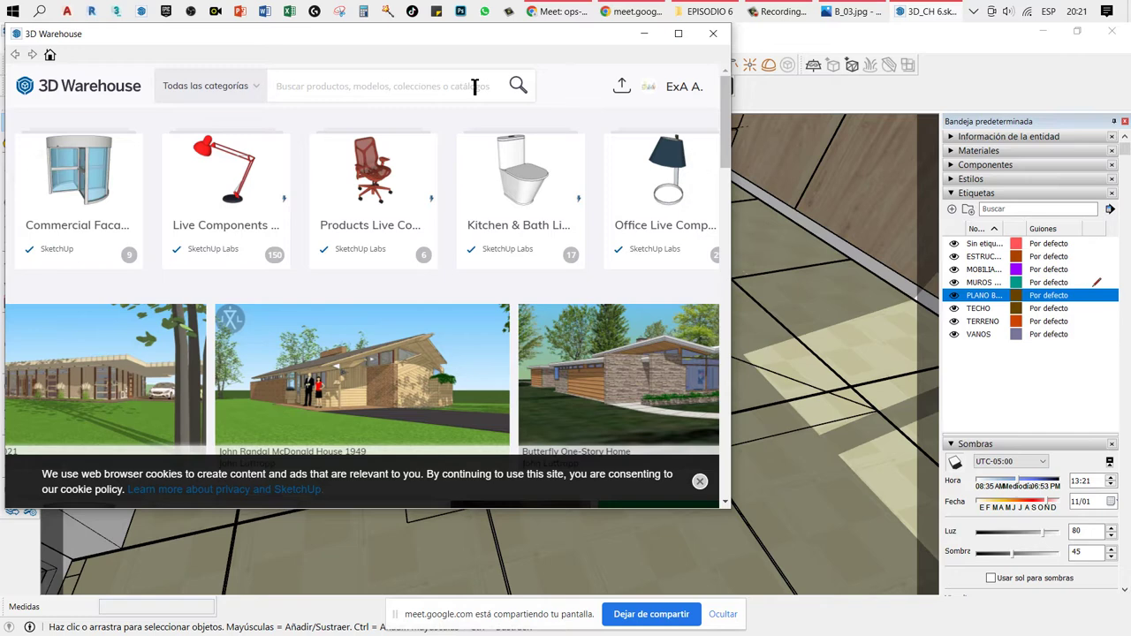
pyautogui.write('BED')
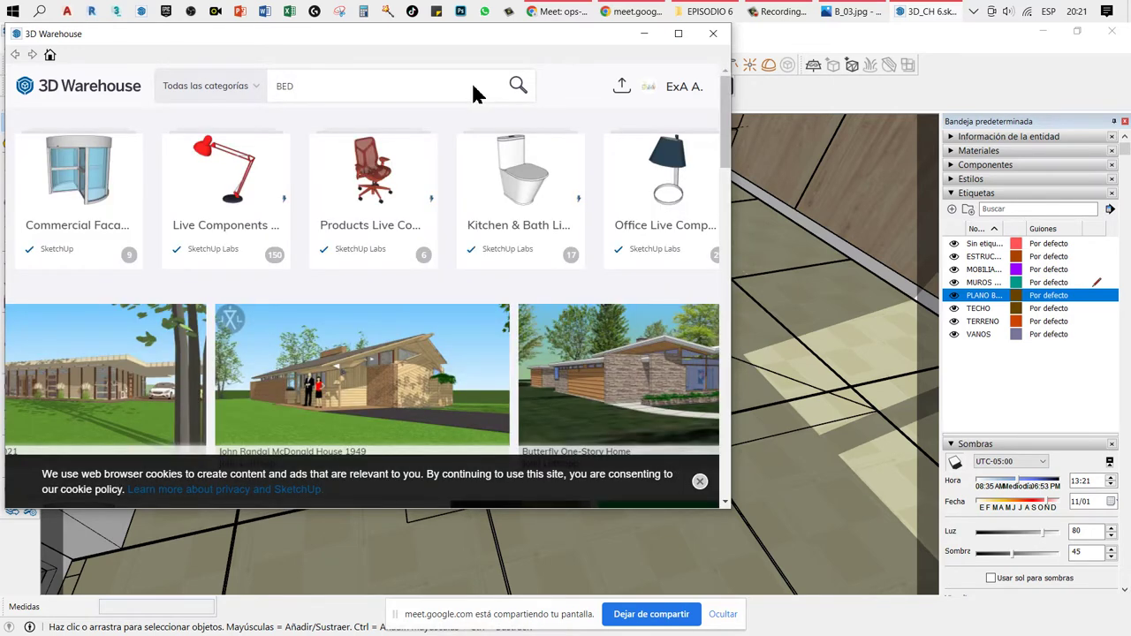
pyautogui.press('Return')
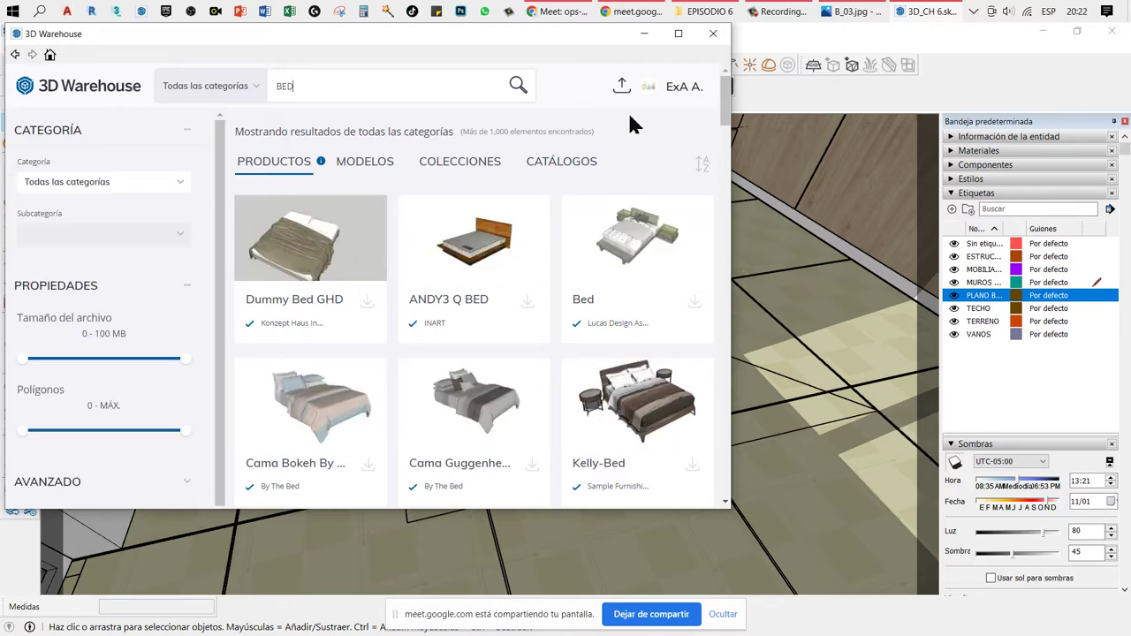
# Step: Preview the Kelly-Bed and Cama Guggenheim models, then open the ANDY3 Q BED details
pyautogui.click(639, 393)
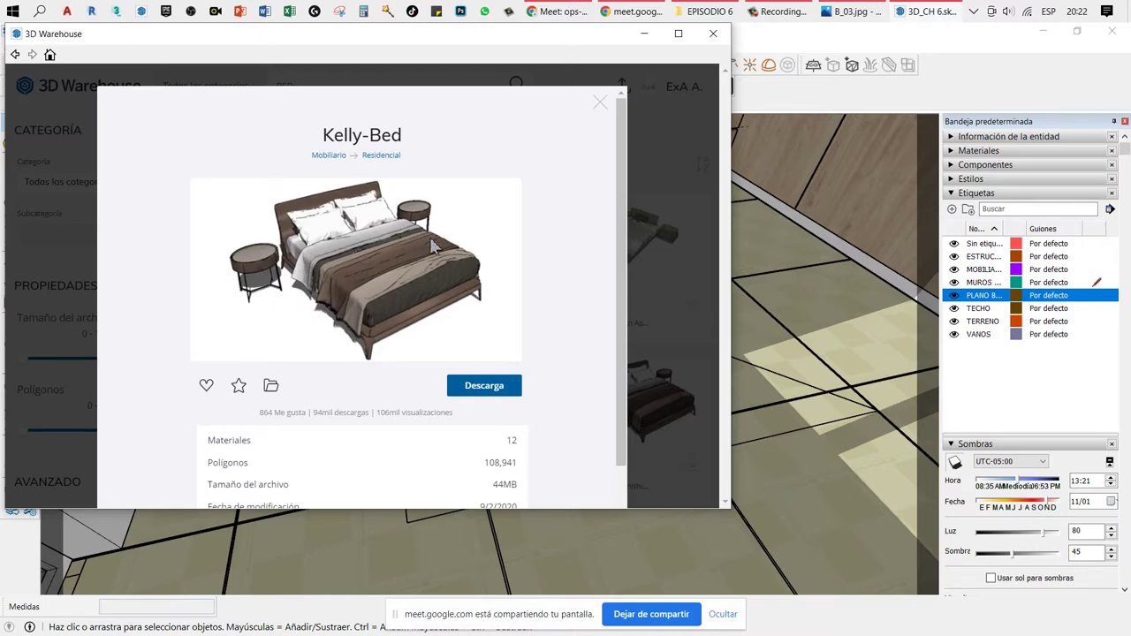
pyautogui.click(601, 104)
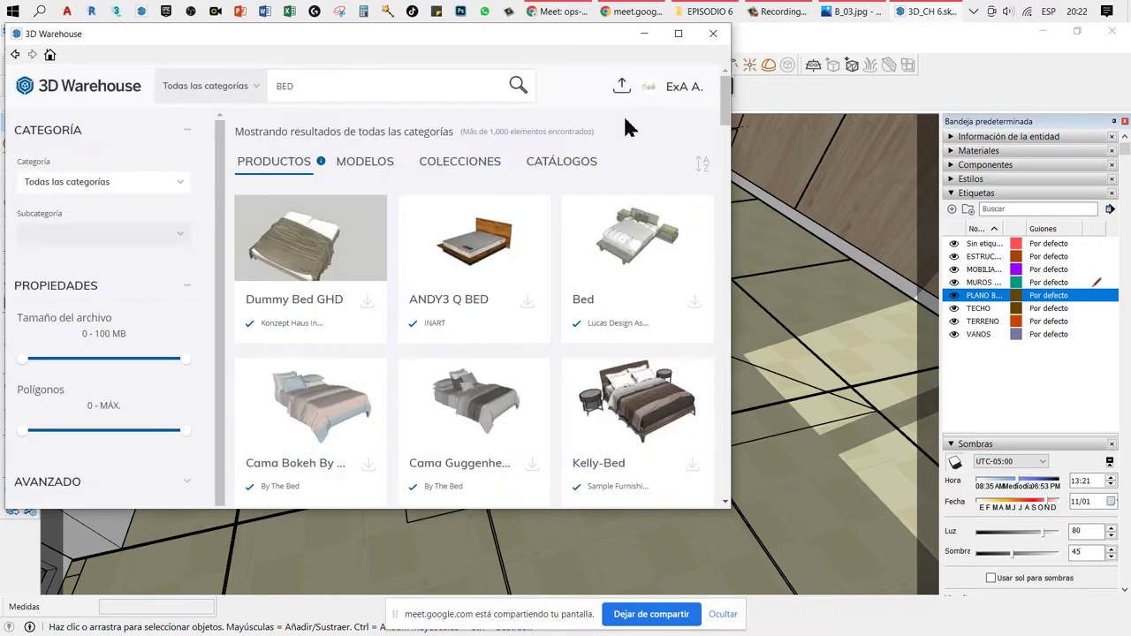
pyautogui.click(486, 419)
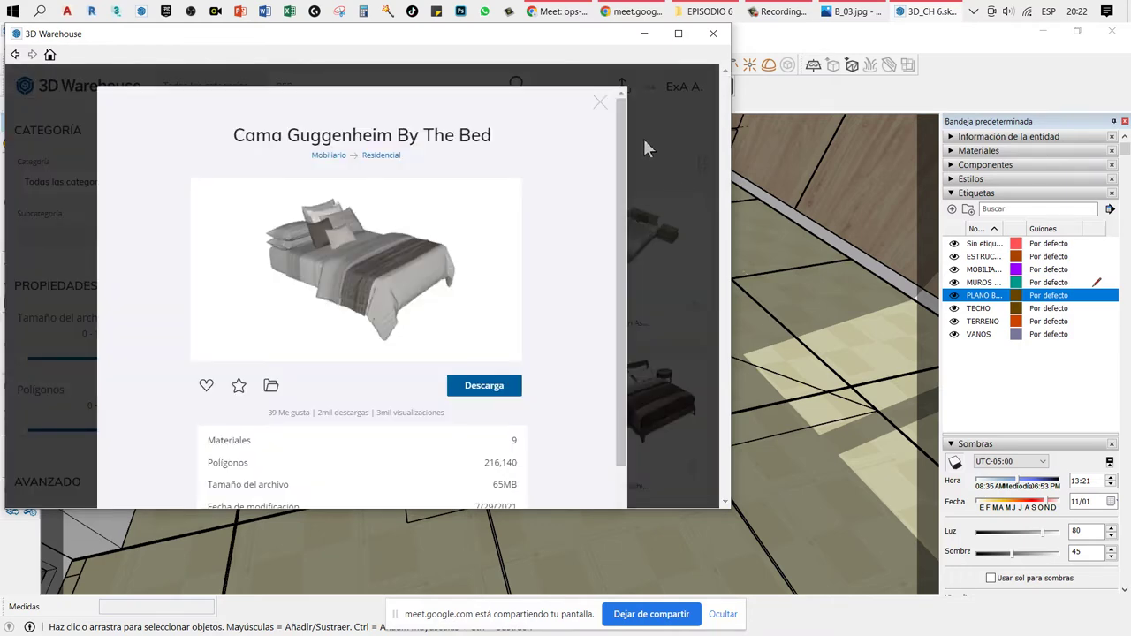
pyautogui.click(644, 141)
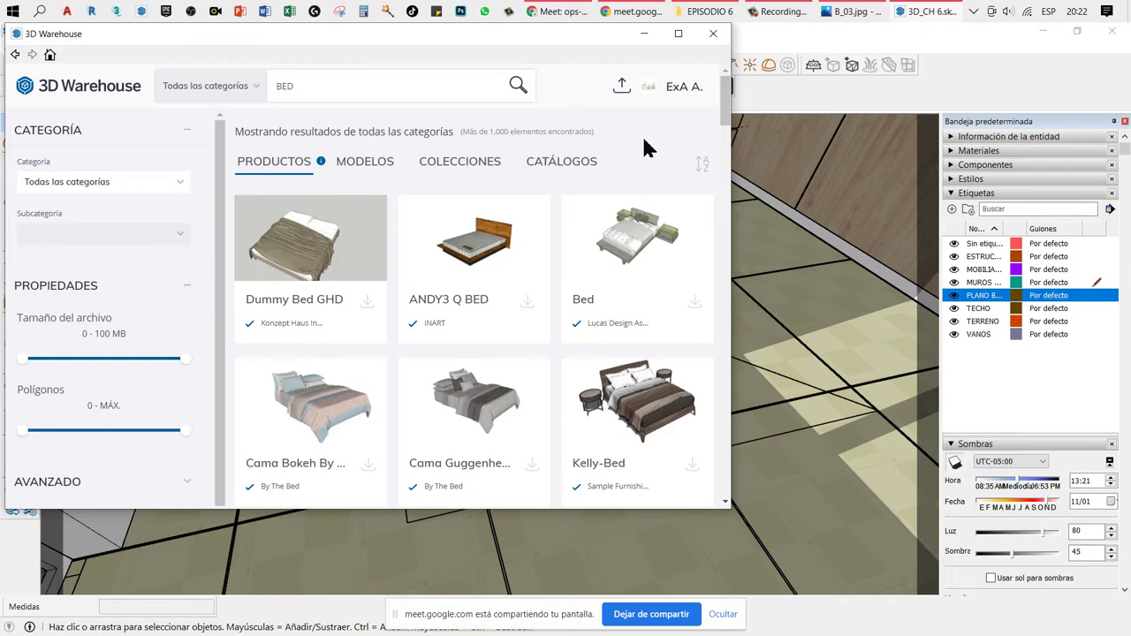
pyautogui.click(496, 247)
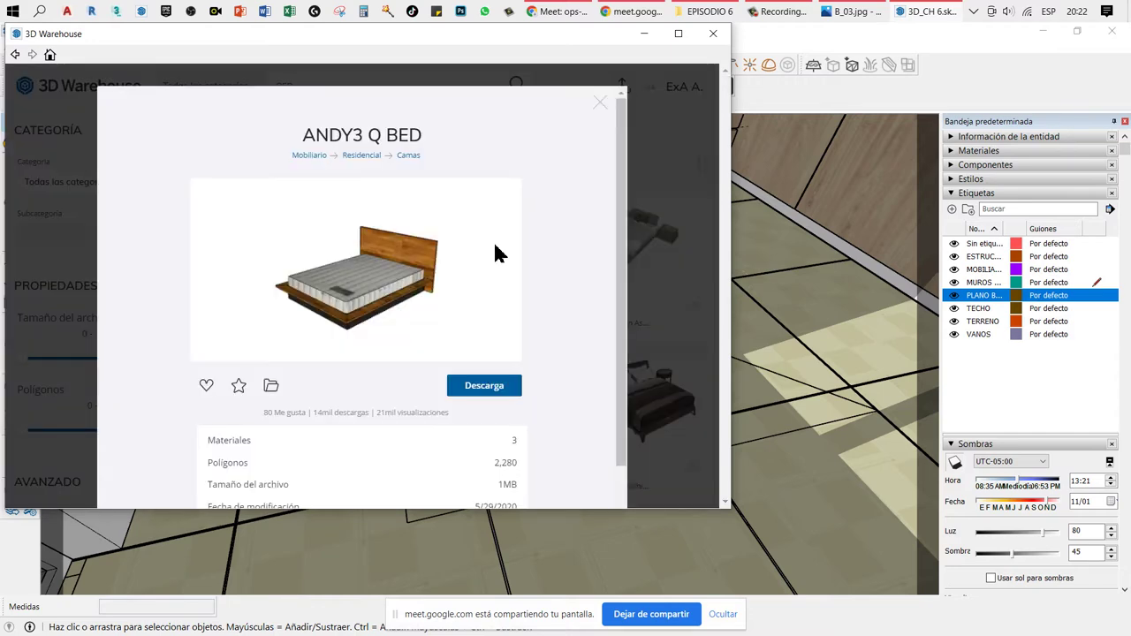
# Step: Close the ANDY3 Q BED details and scroll down through the BED results
pyautogui.click(638, 166)
pyautogui.scroll(-3, 547, 292)
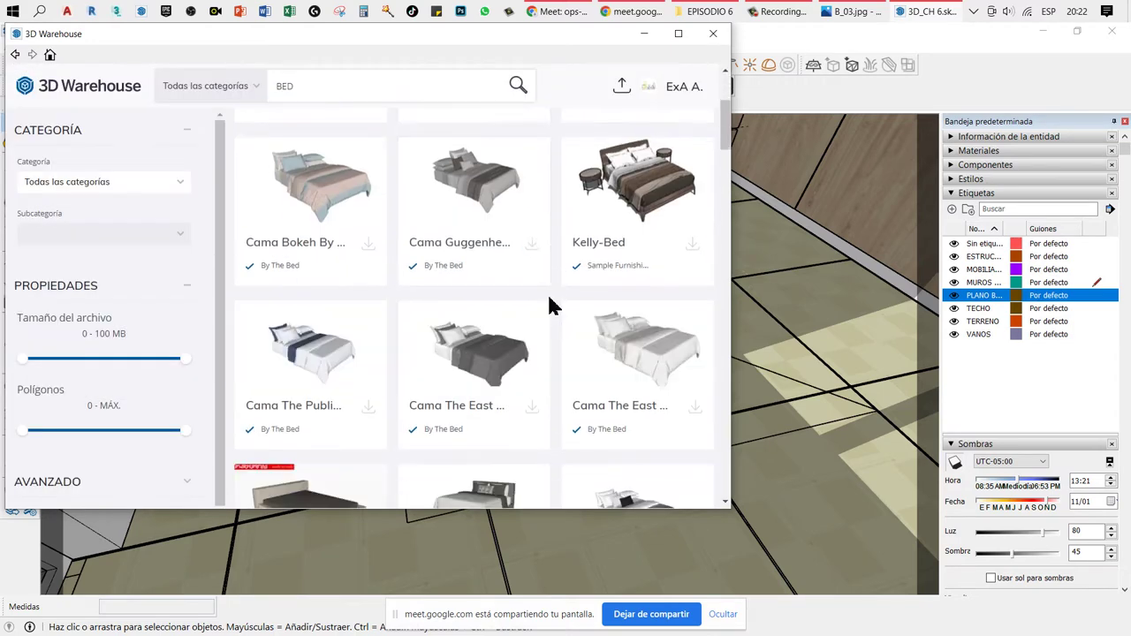
pyautogui.scroll(-2, 549, 304)
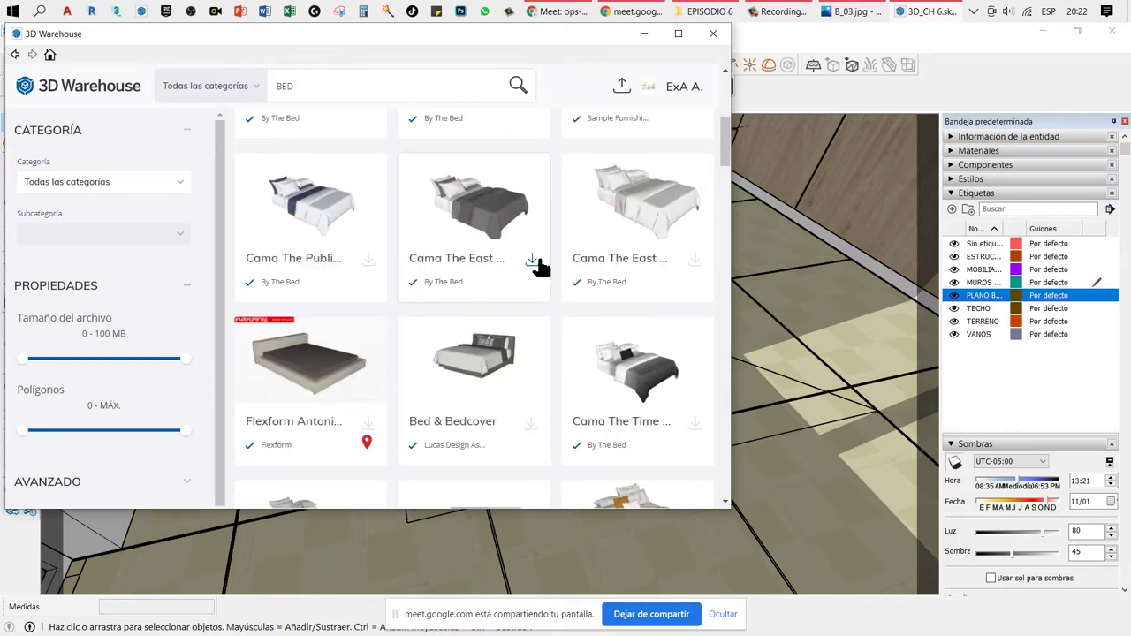
pyautogui.scroll(-3, 538, 260)
pyautogui.scroll(-2, 578, 232)
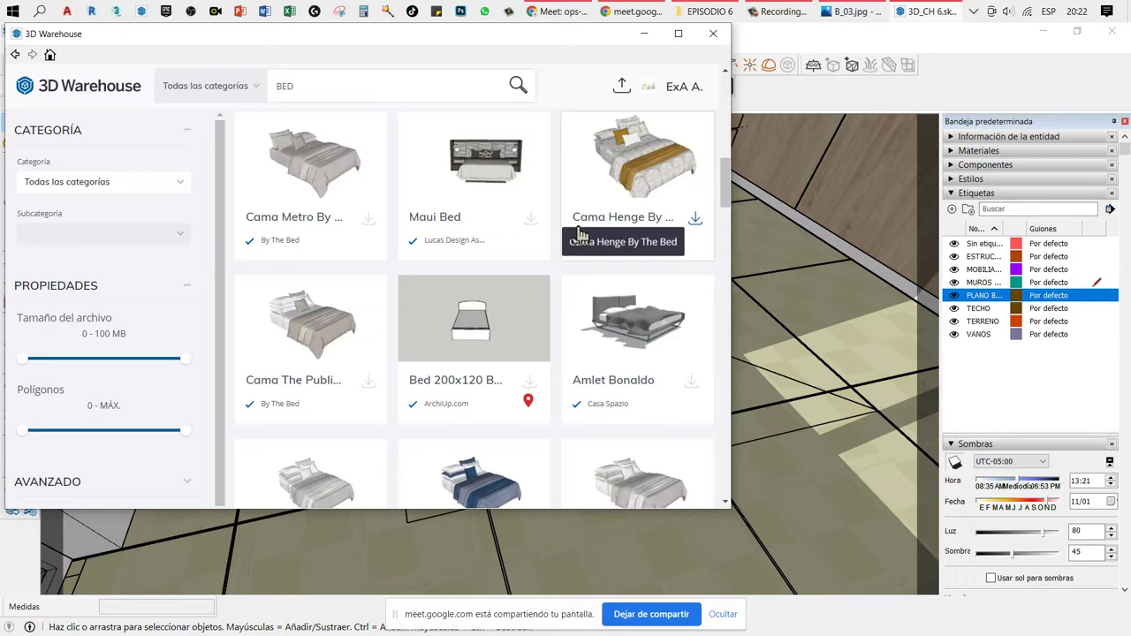
pyautogui.scroll(-2, 579, 234)
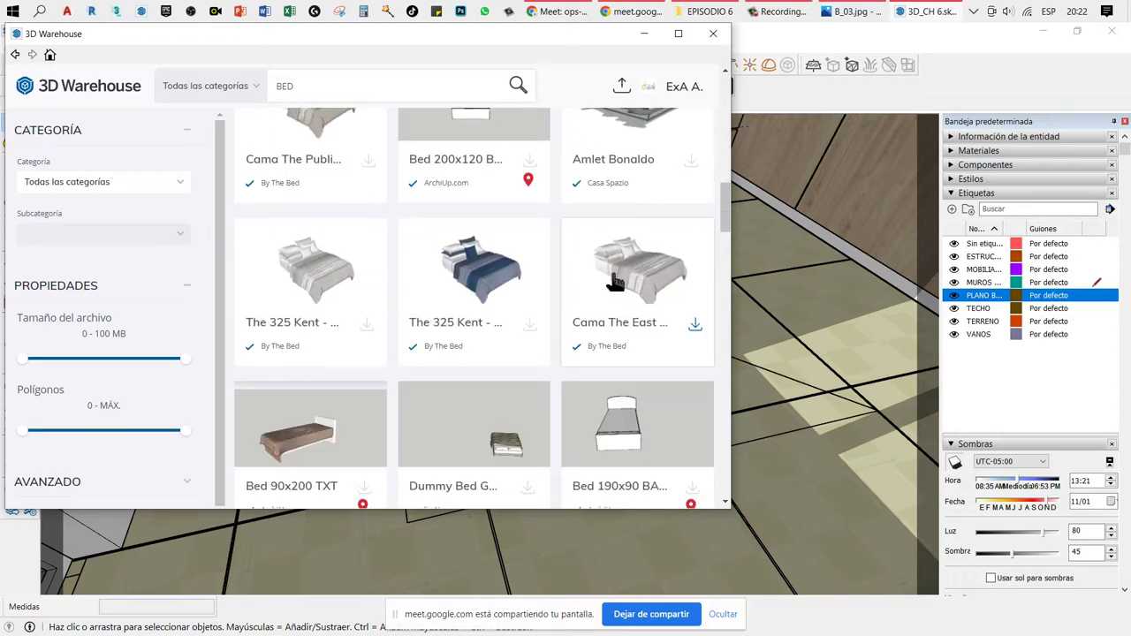
pyautogui.scroll(-2, 557, 305)
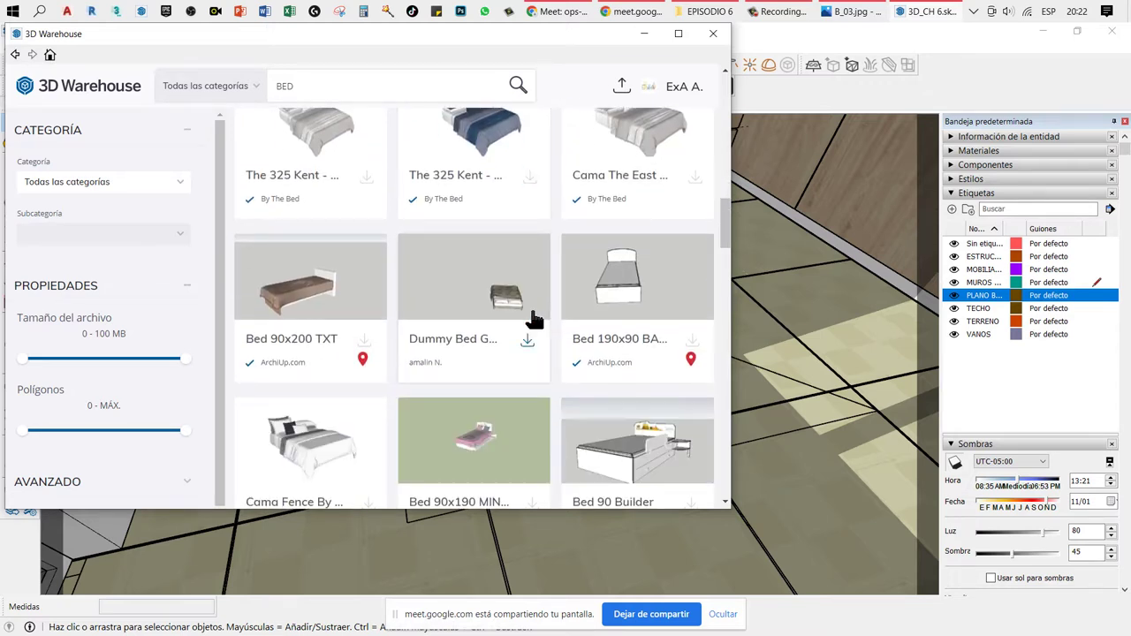
pyautogui.scroll(-3, 533, 318)
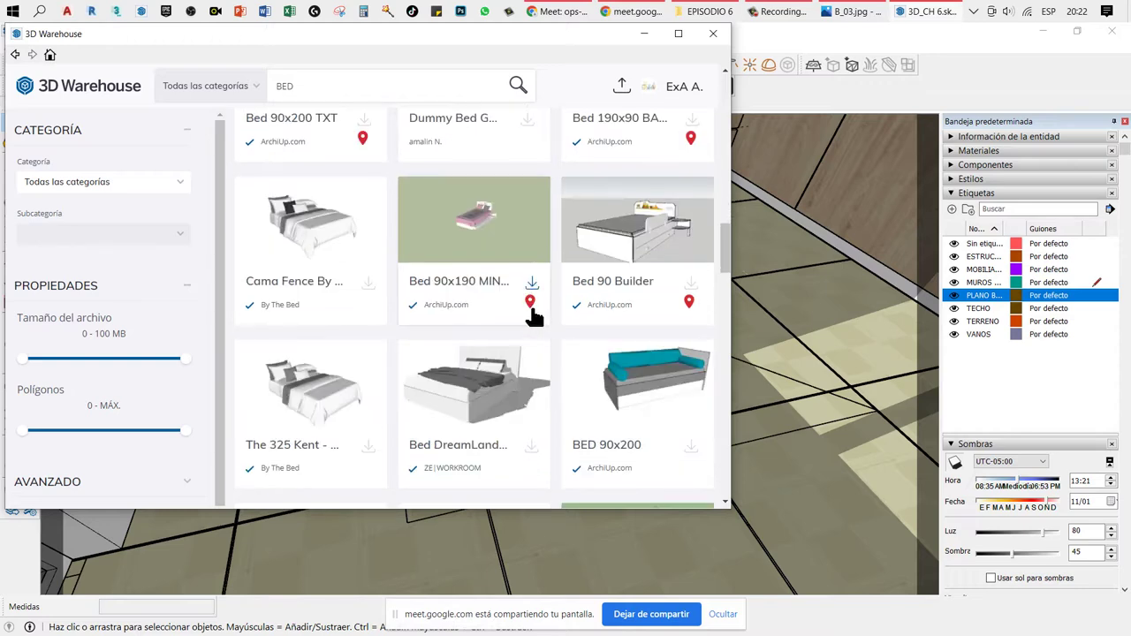
pyautogui.scroll(-1, 534, 316)
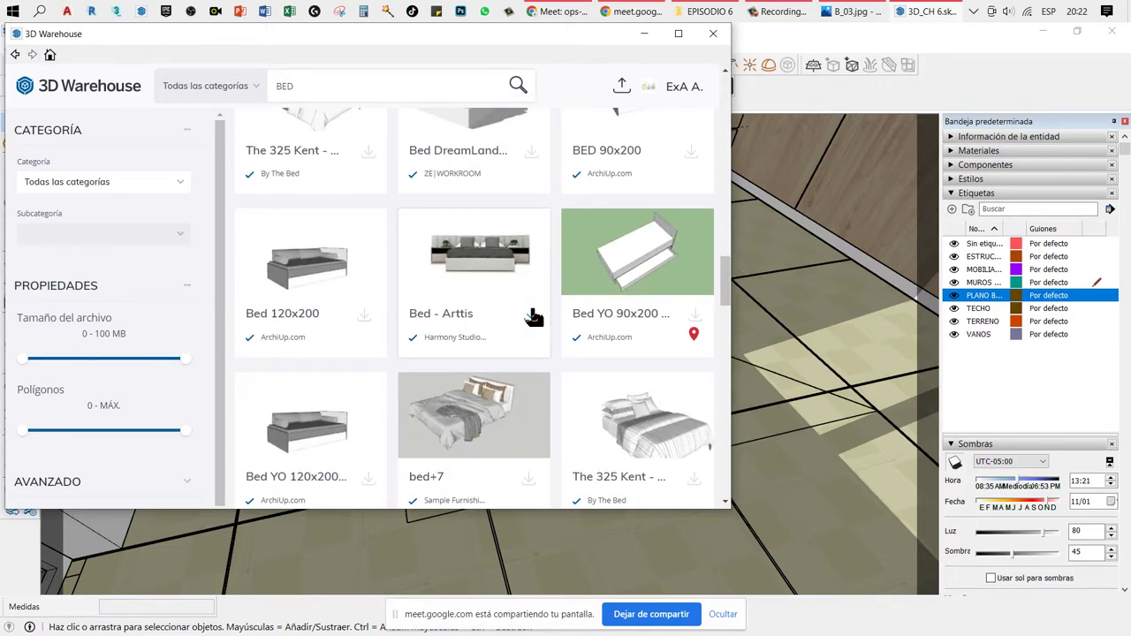
pyautogui.scroll(-2, 534, 316)
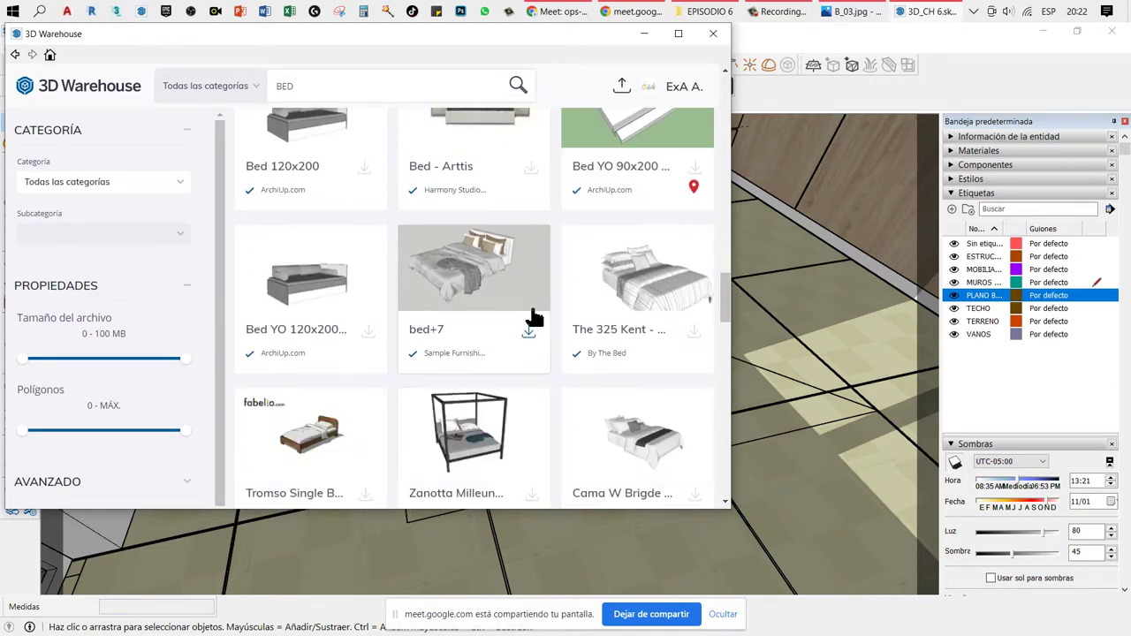
pyautogui.scroll(-2, 535, 316)
pyautogui.scroll(-1, 535, 316)
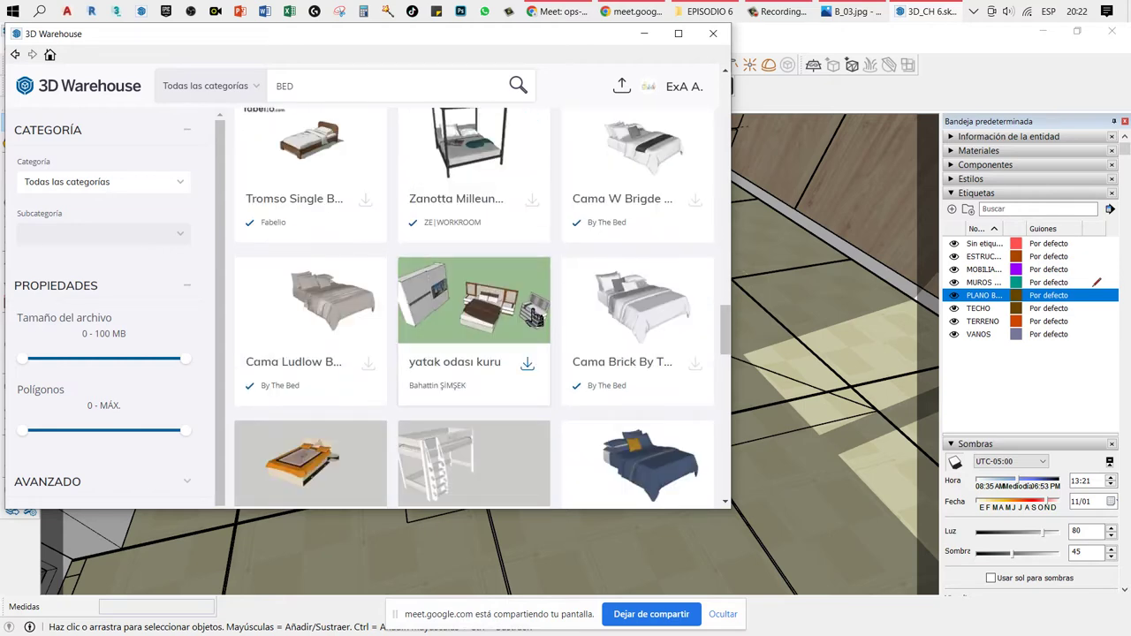
pyautogui.scroll(-2, 535, 317)
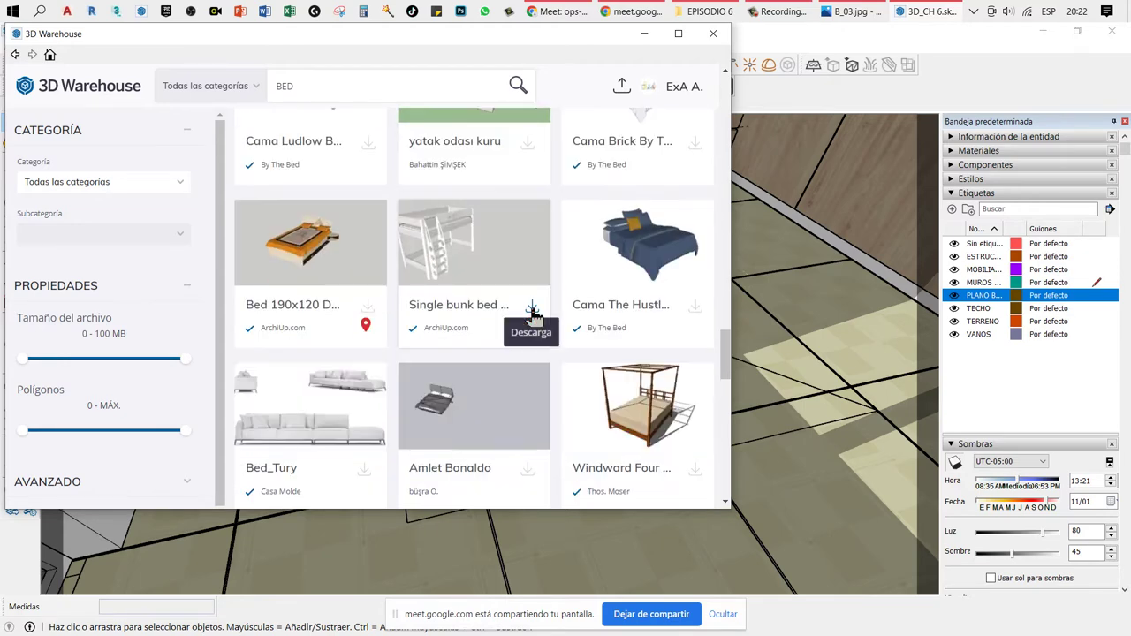
pyautogui.scroll(-2, 535, 317)
pyautogui.scroll(-1, 535, 316)
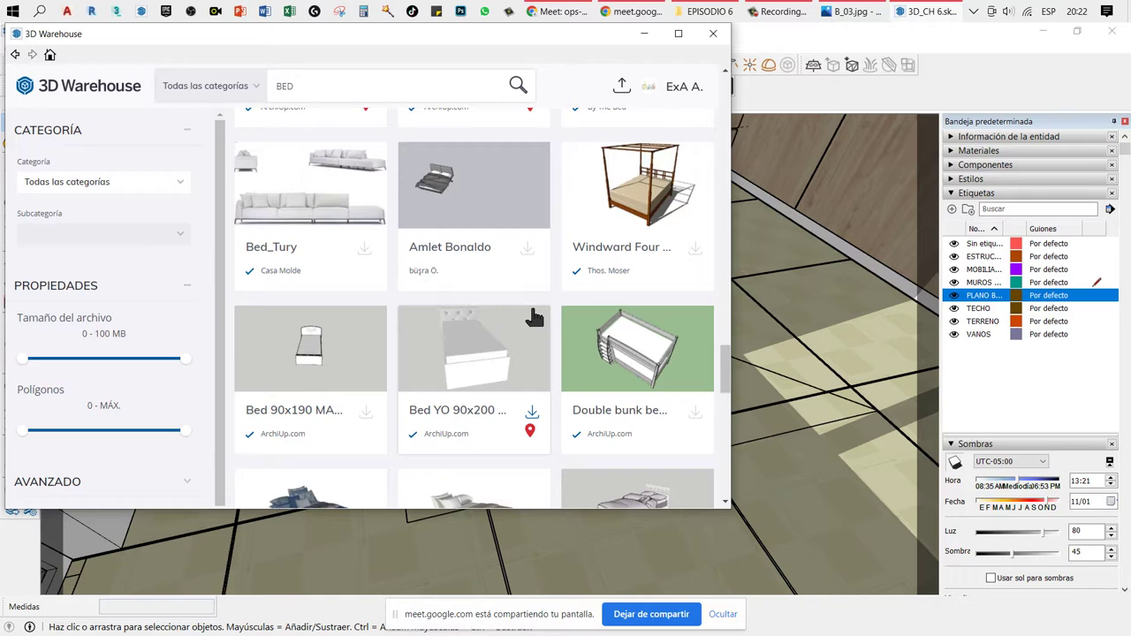
pyautogui.scroll(-2, 534, 316)
# Step: Preview the Bed YO 90x200 and Cama Carnegie Bege models, then return to the top
pyautogui.click(479, 250)
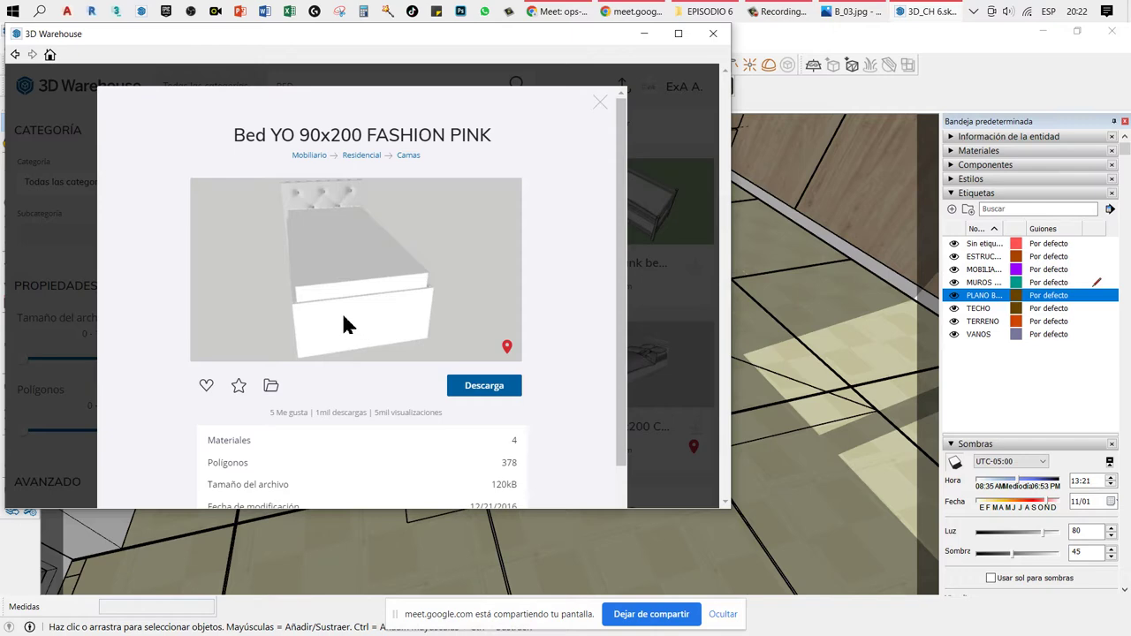
pyautogui.click(599, 101)
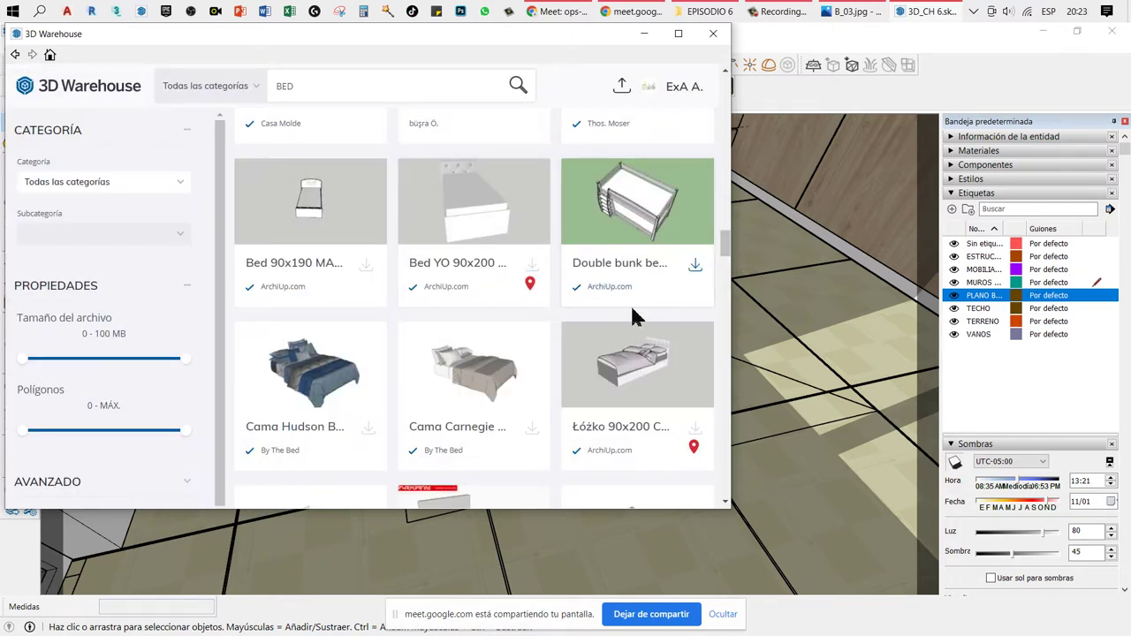
pyautogui.click(477, 385)
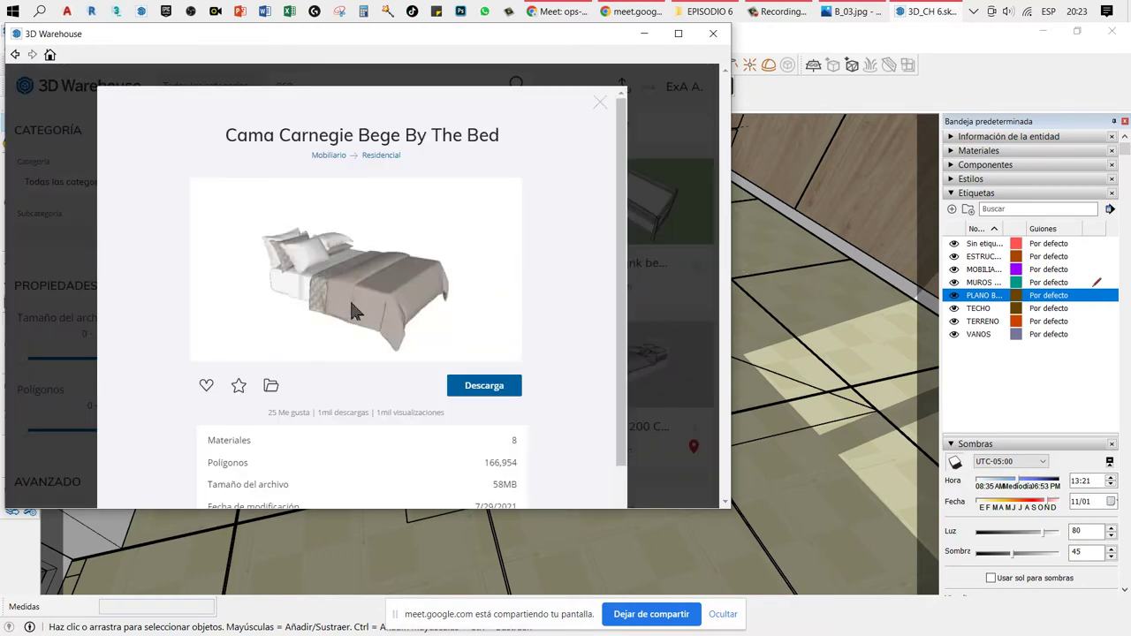
pyautogui.click(599, 103)
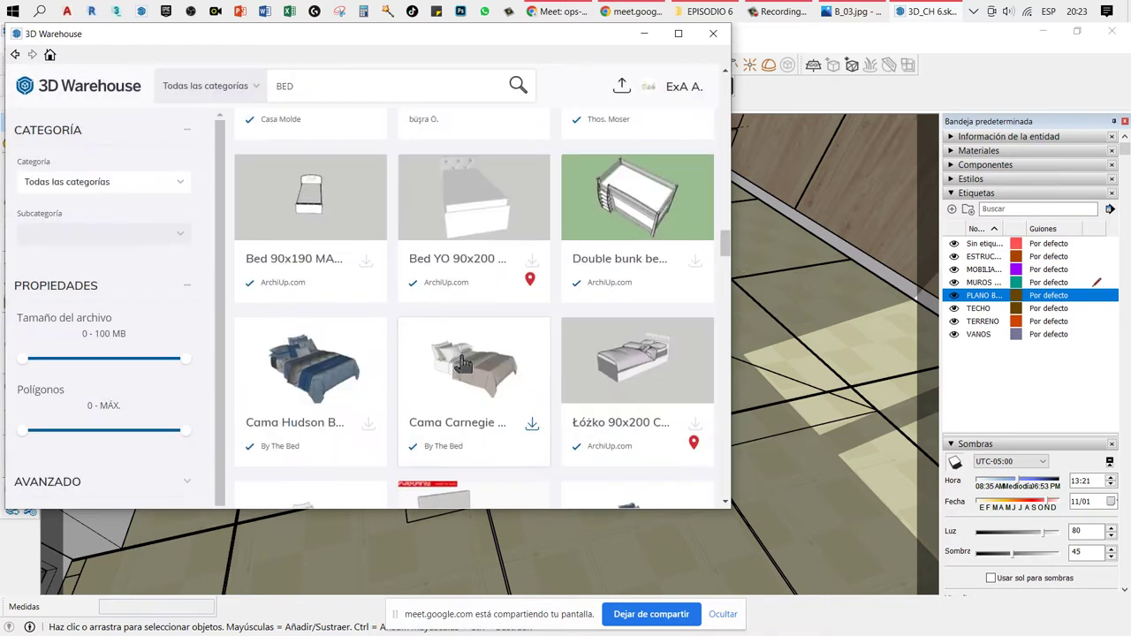
pyautogui.scroll(-2, 471, 351)
pyautogui.scroll(-1, 471, 351)
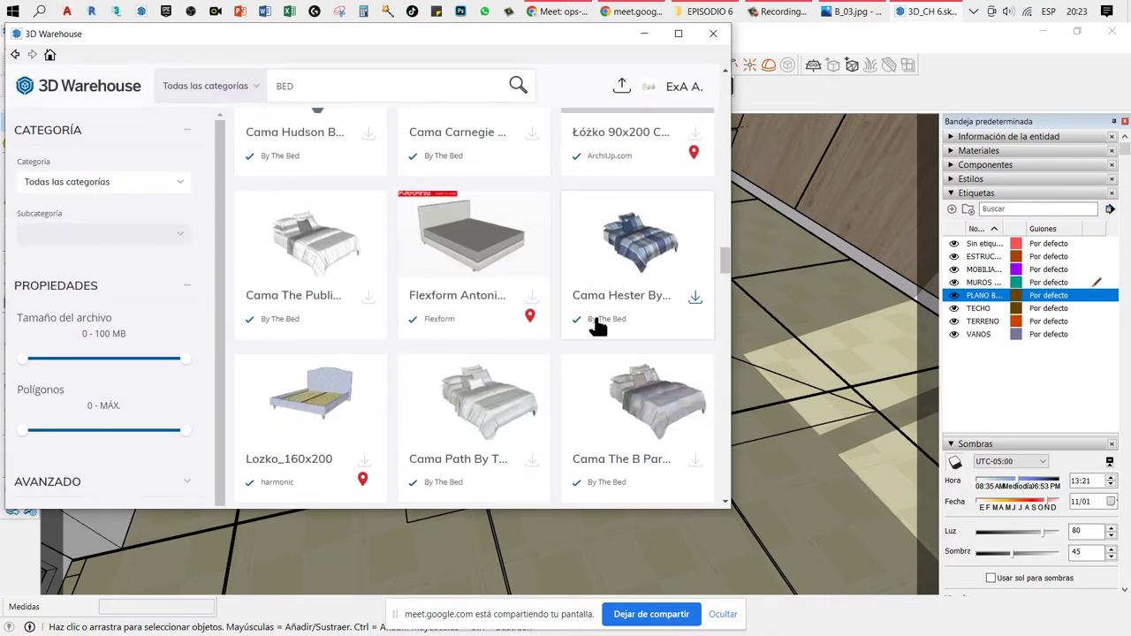
pyautogui.moveTo(725, 265); pyautogui.dragTo(725, 93)
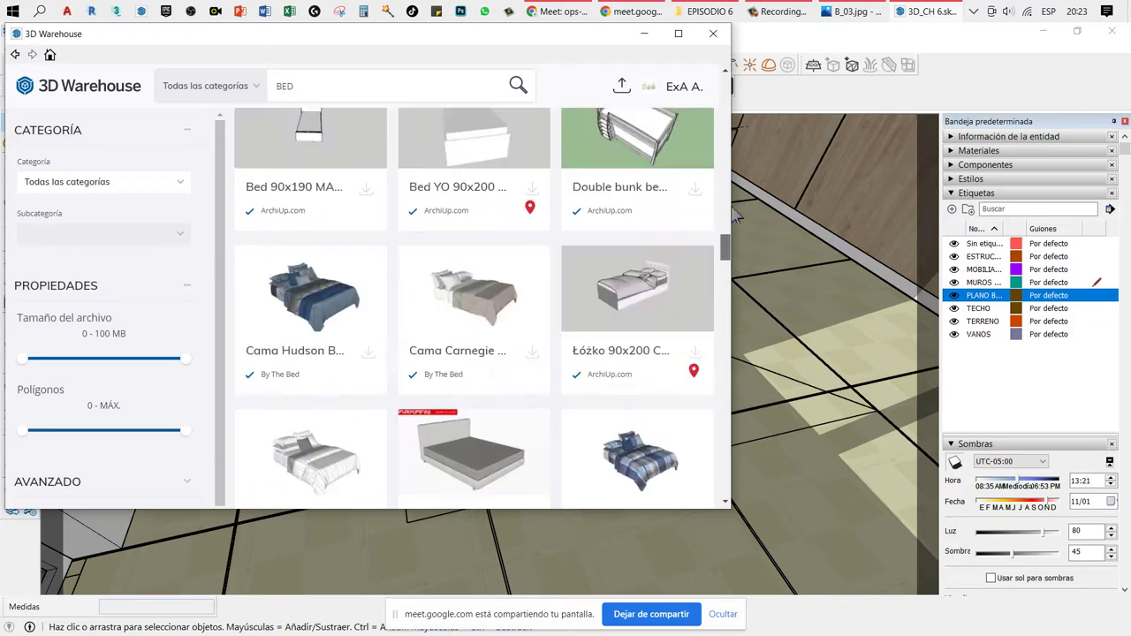
pyautogui.scroll(1, 305, 146)
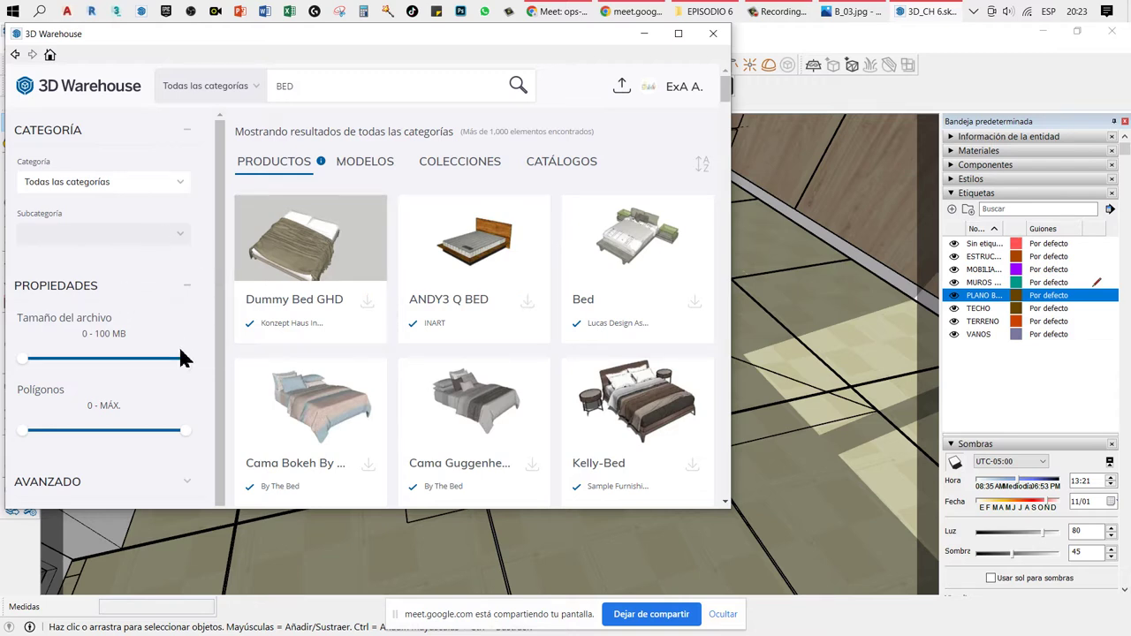
# Step: Limit the file size filter to 0–10 MB and preview the Dummy Bed GHD
pyautogui.moveTo(154, 368); pyautogui.dragTo(30, 358)
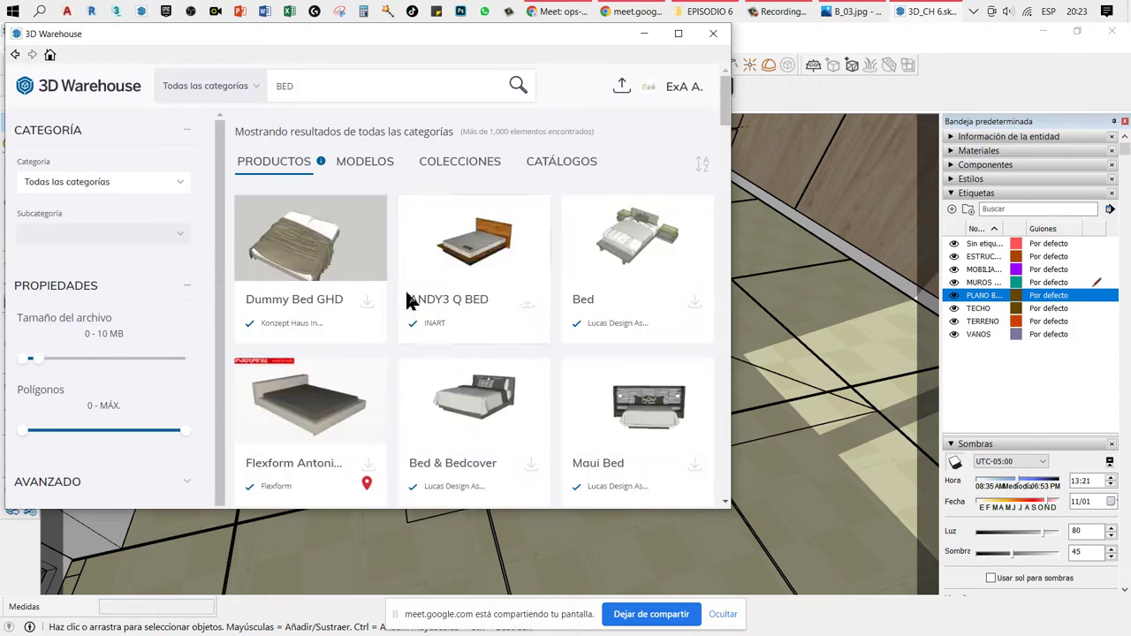
pyautogui.click(319, 256)
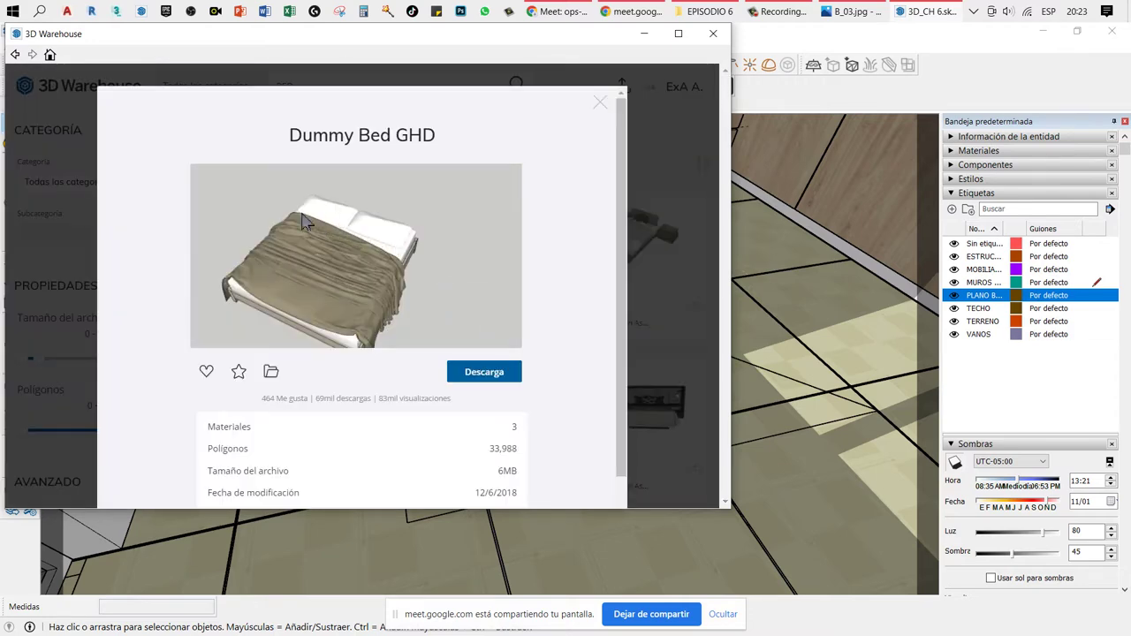
pyautogui.click(597, 104)
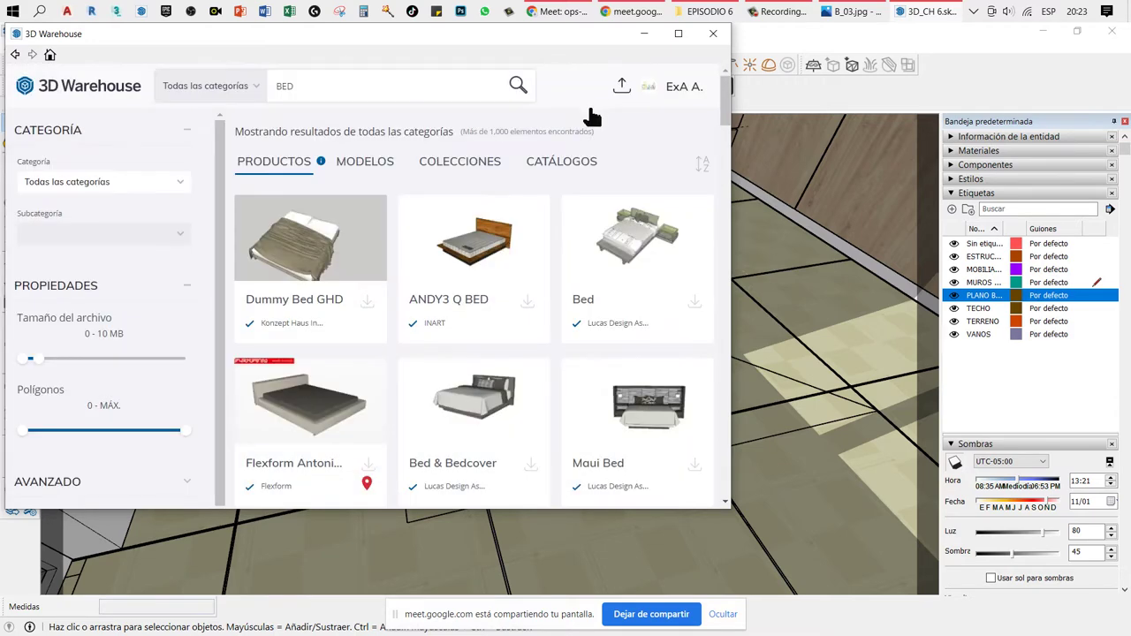
# Step: Scroll through the filtered bed results and back to the top
pyautogui.scroll(-2, 473, 300)
pyautogui.scroll(-2, 487, 295)
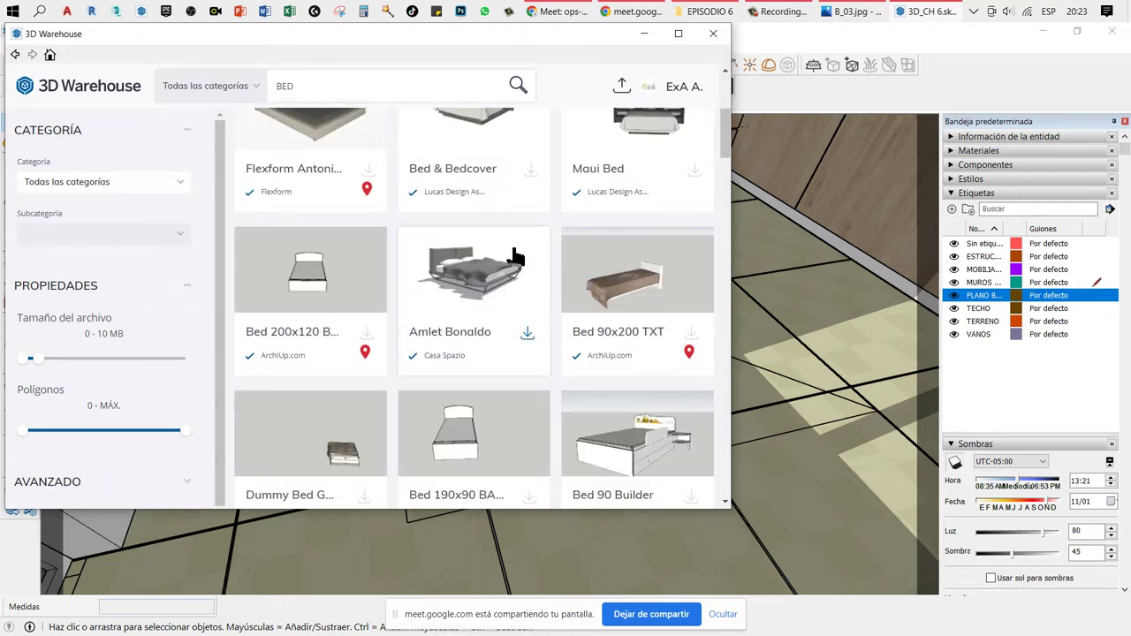
pyautogui.scroll(-3, 468, 274)
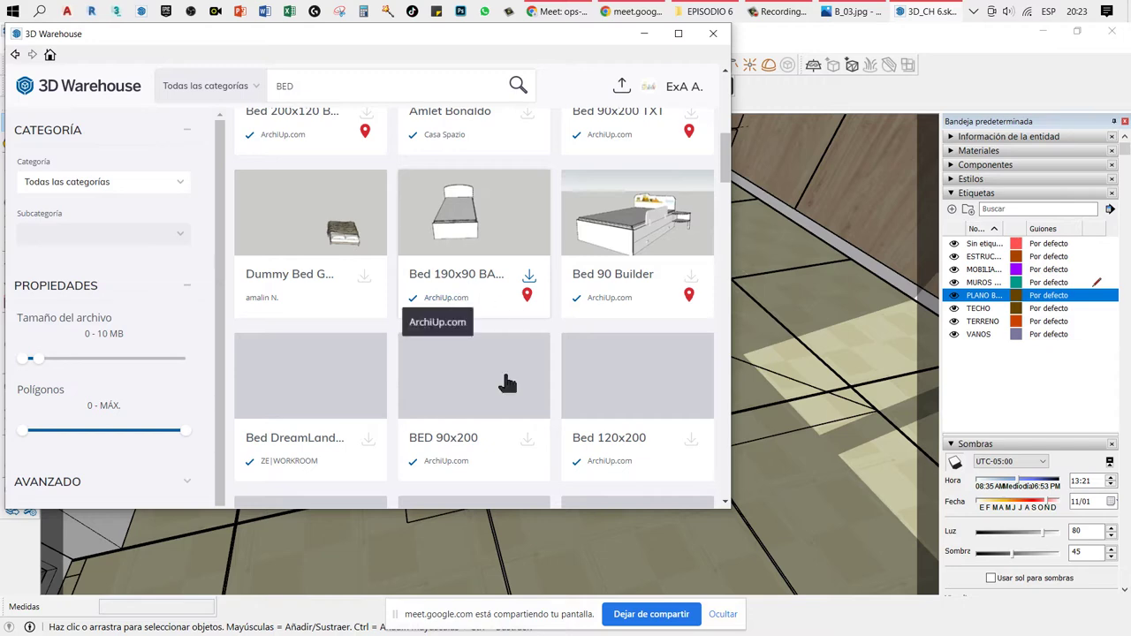
pyautogui.scroll(-3, 510, 376)
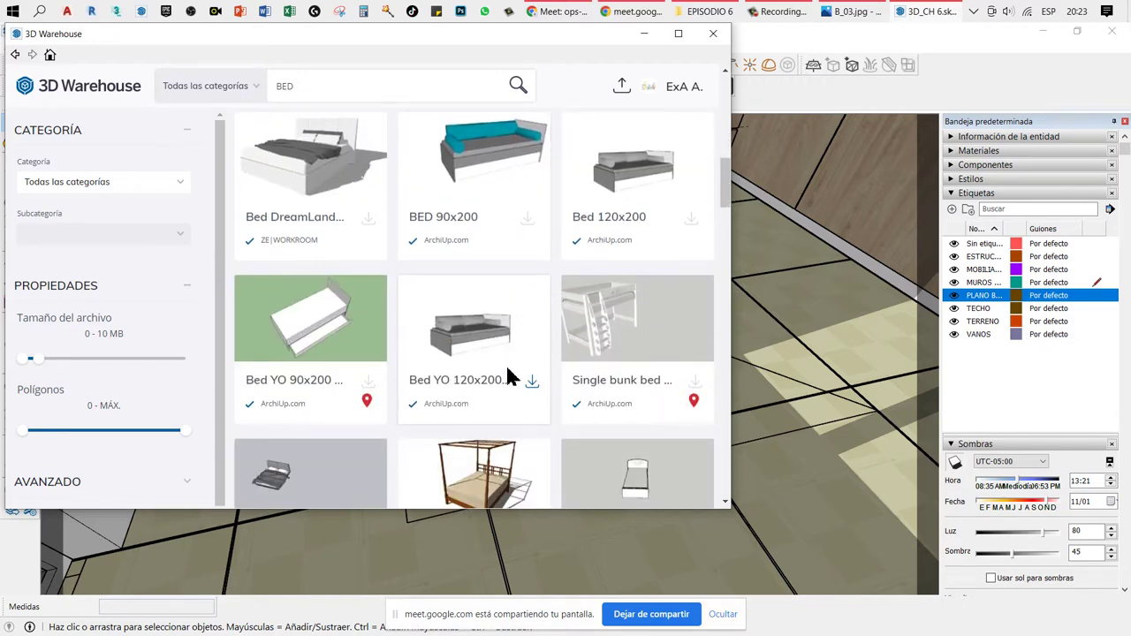
pyautogui.scroll(-3, 508, 376)
pyautogui.scroll(-2, 508, 376)
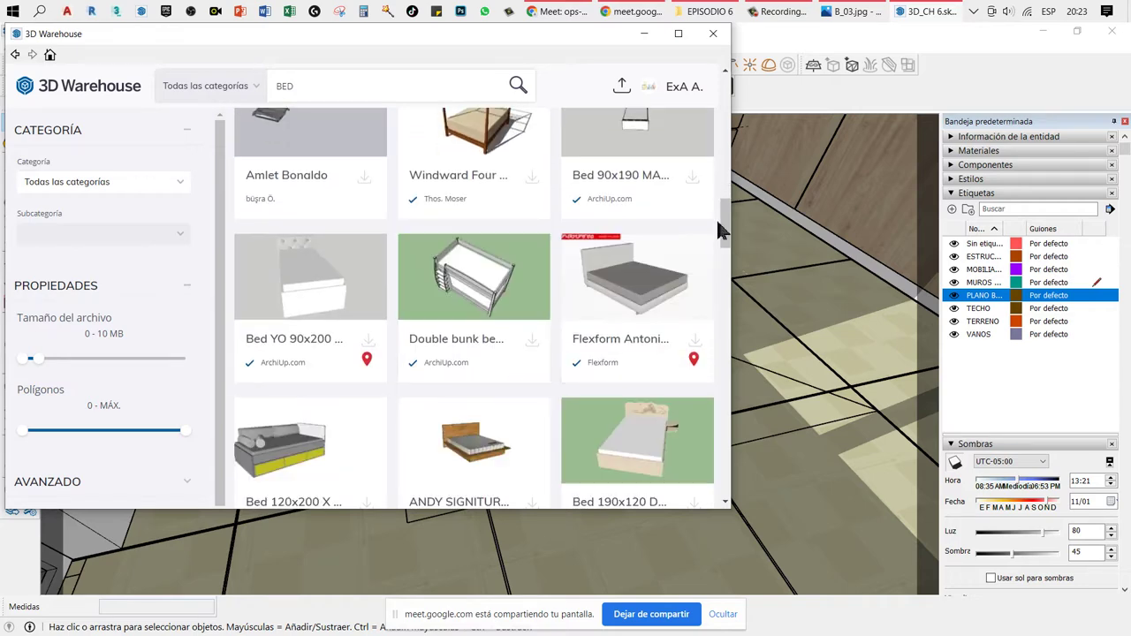
pyautogui.moveTo(724, 232); pyautogui.dragTo(705, 49)
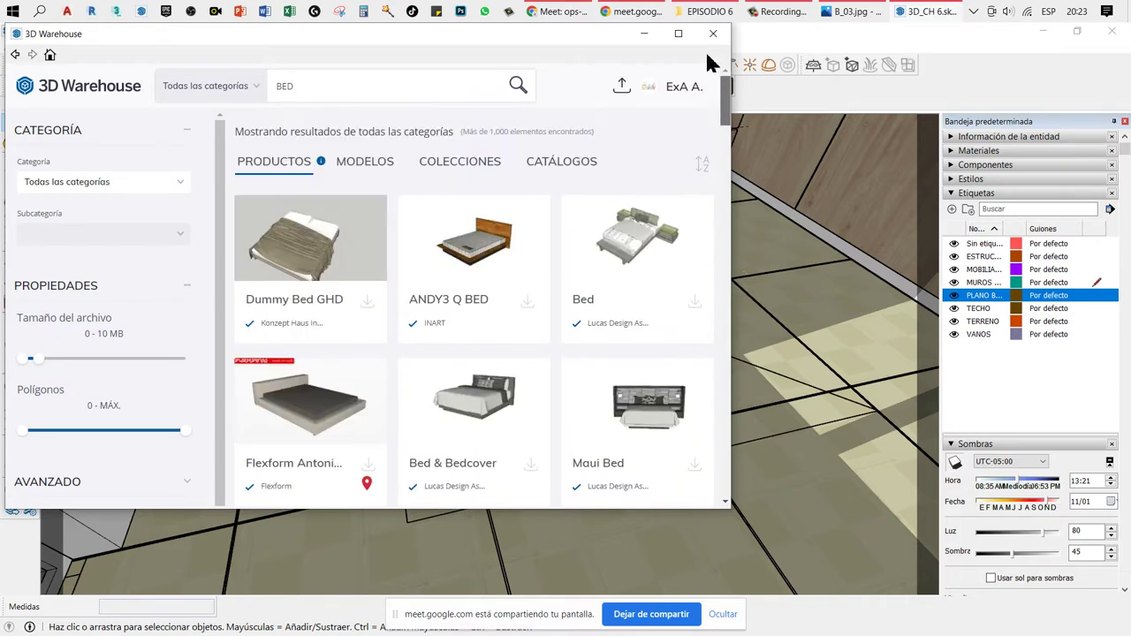
# Step: Re-sort the BED results and browse down the list
pyautogui.click(709, 164)
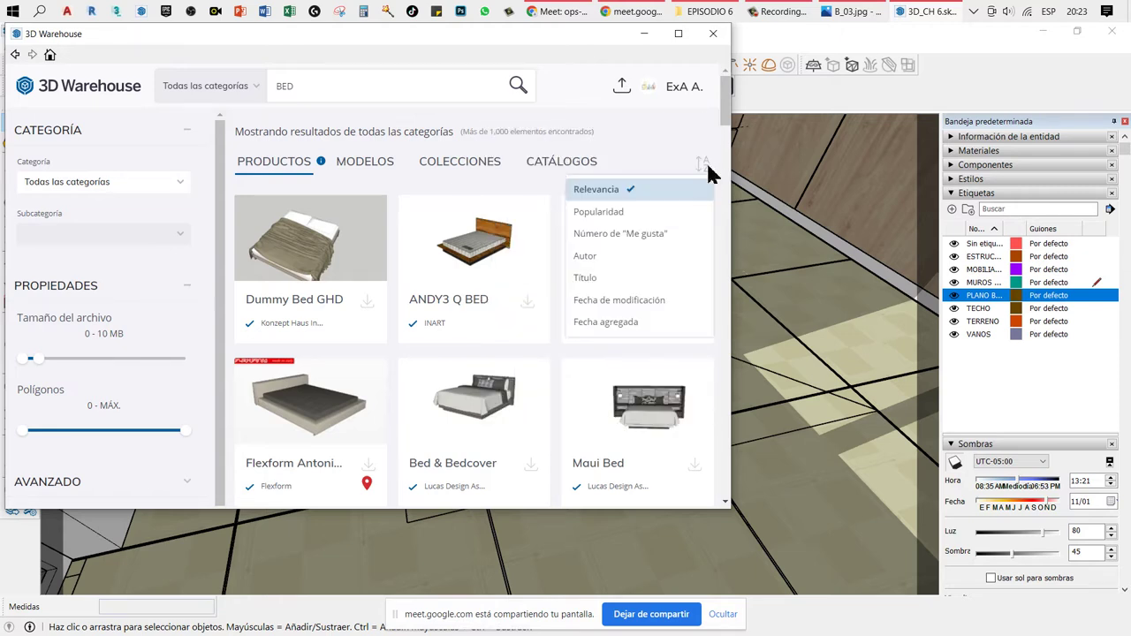
pyautogui.click(621, 214)
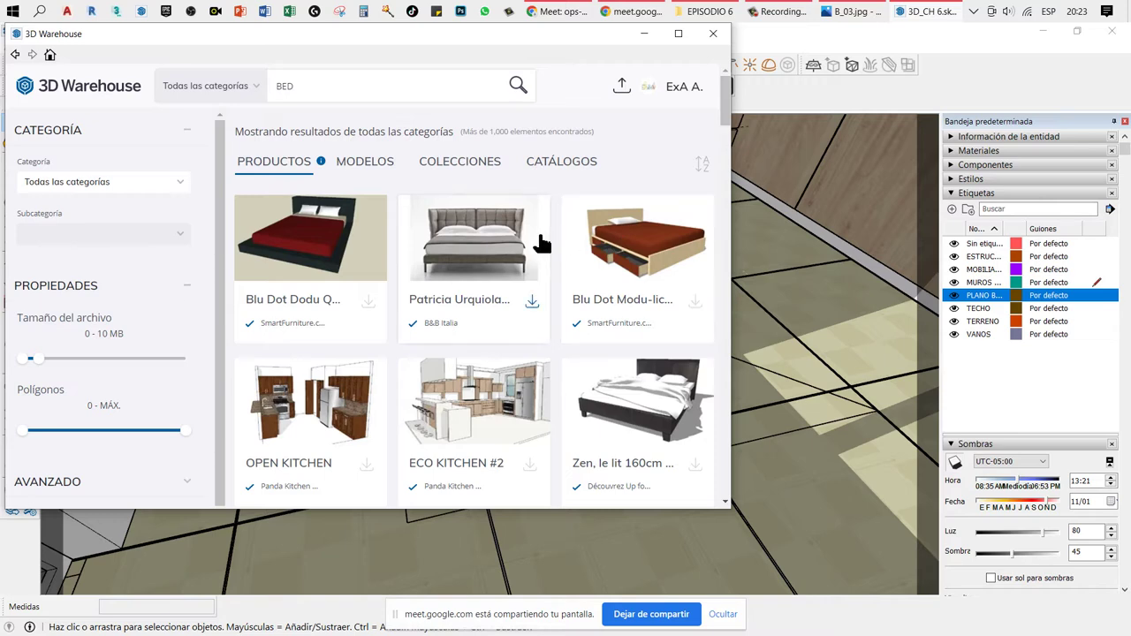
pyautogui.scroll(-1, 537, 243)
pyautogui.scroll(-2, 537, 243)
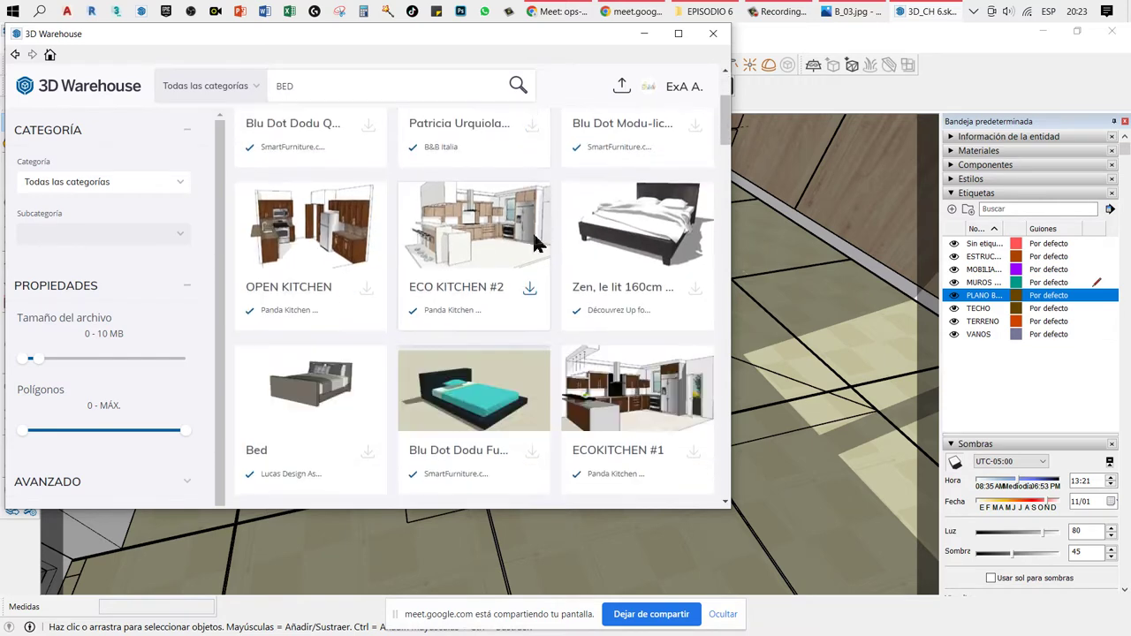
pyautogui.scroll(-3, 535, 243)
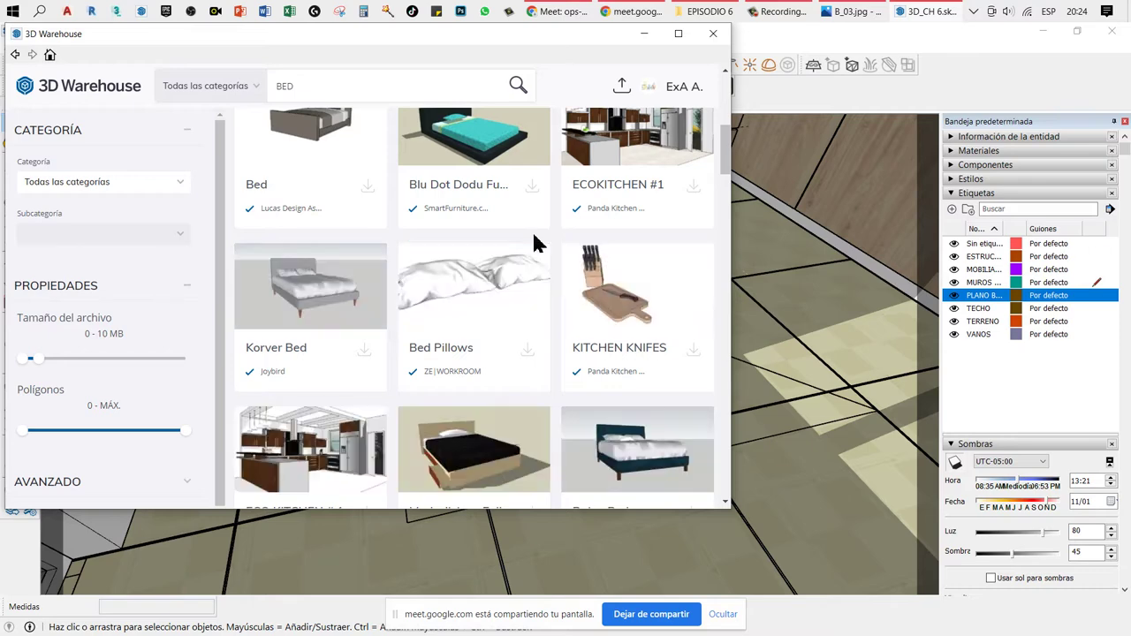
pyautogui.scroll(-2, 500, 265)
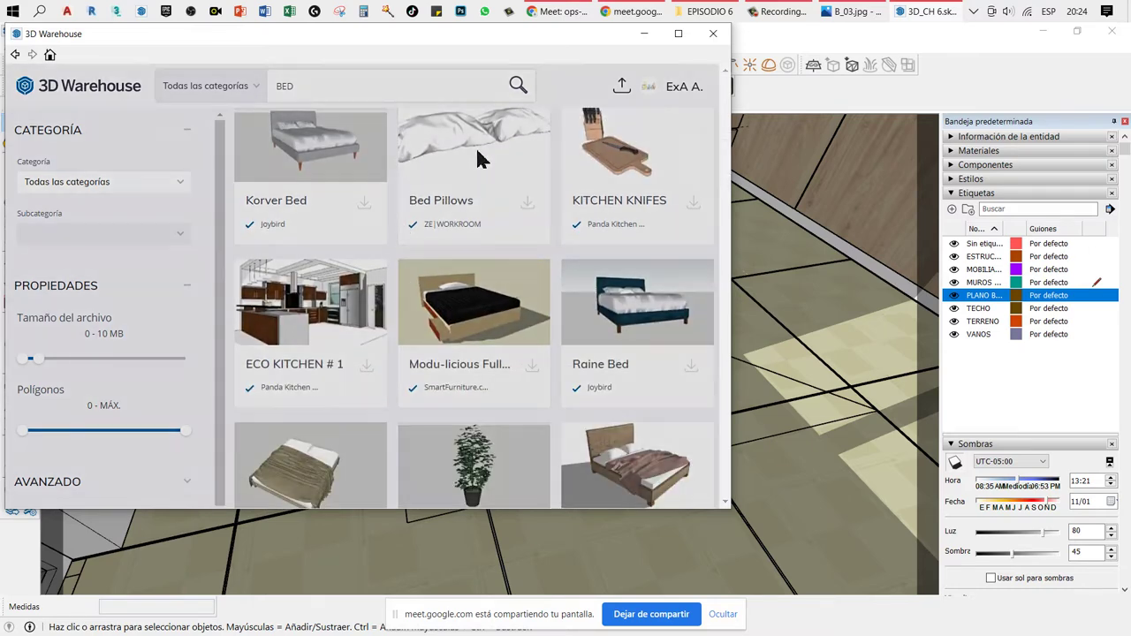
# Step: Preview Bed Pillows and Lit Hampton, then download the Sullivan Platform bed into the model
pyautogui.click(476, 157)
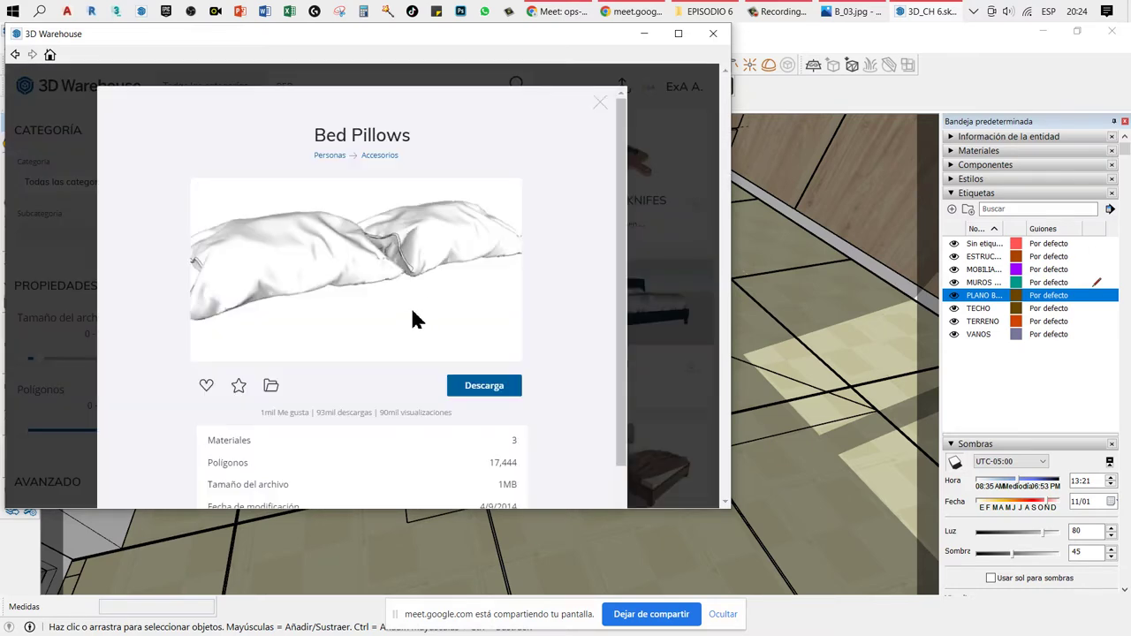
pyautogui.click(600, 104)
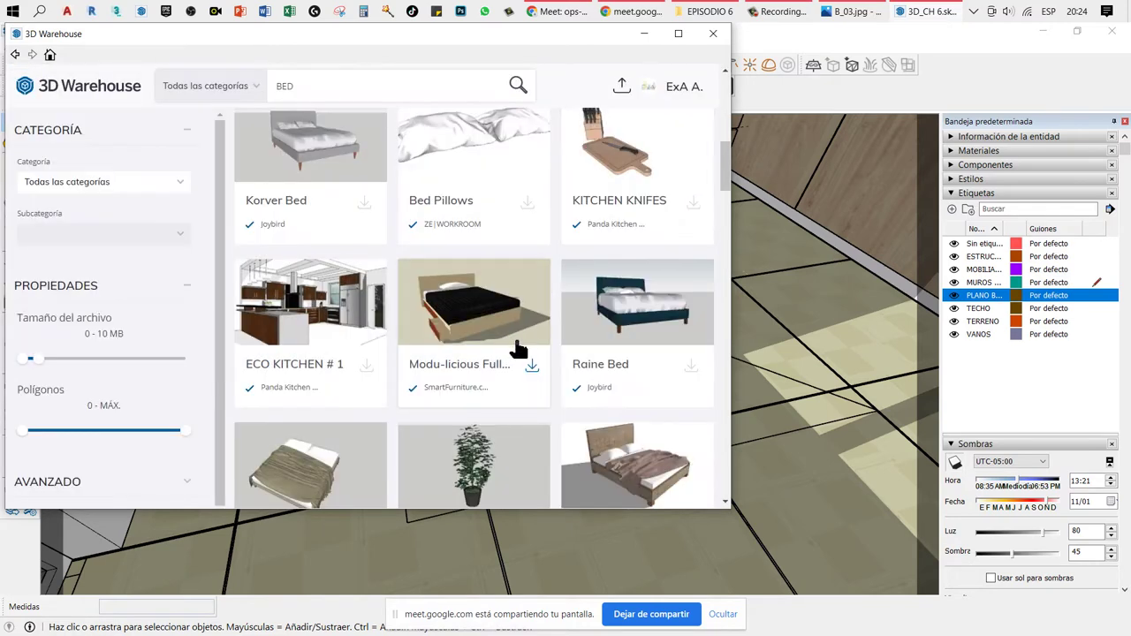
pyautogui.scroll(-2, 473, 371)
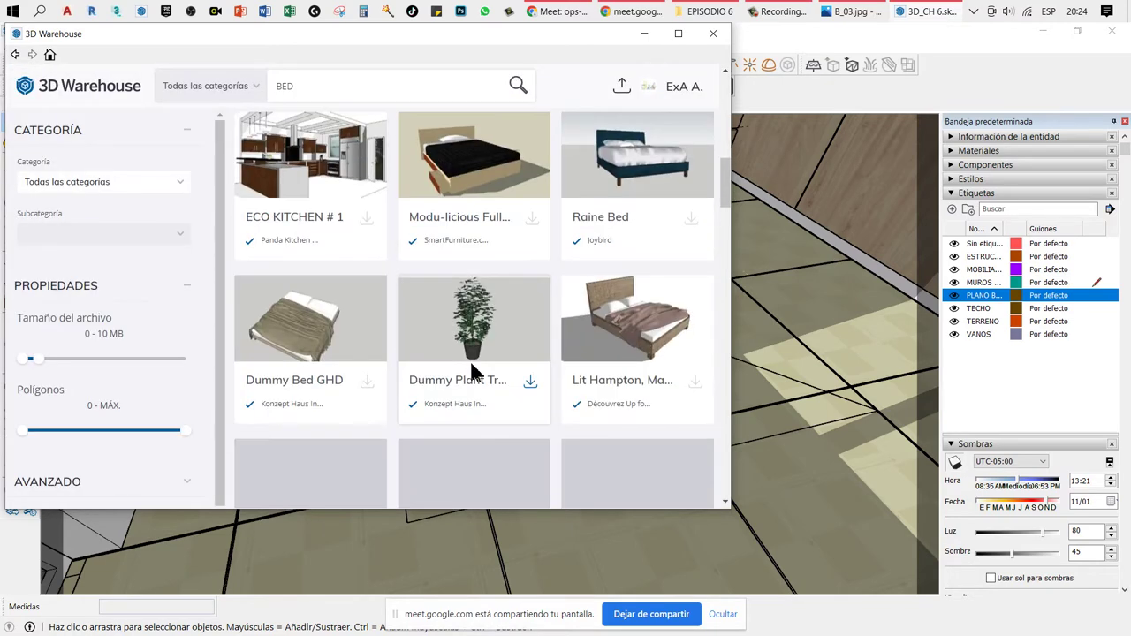
pyautogui.click(652, 336)
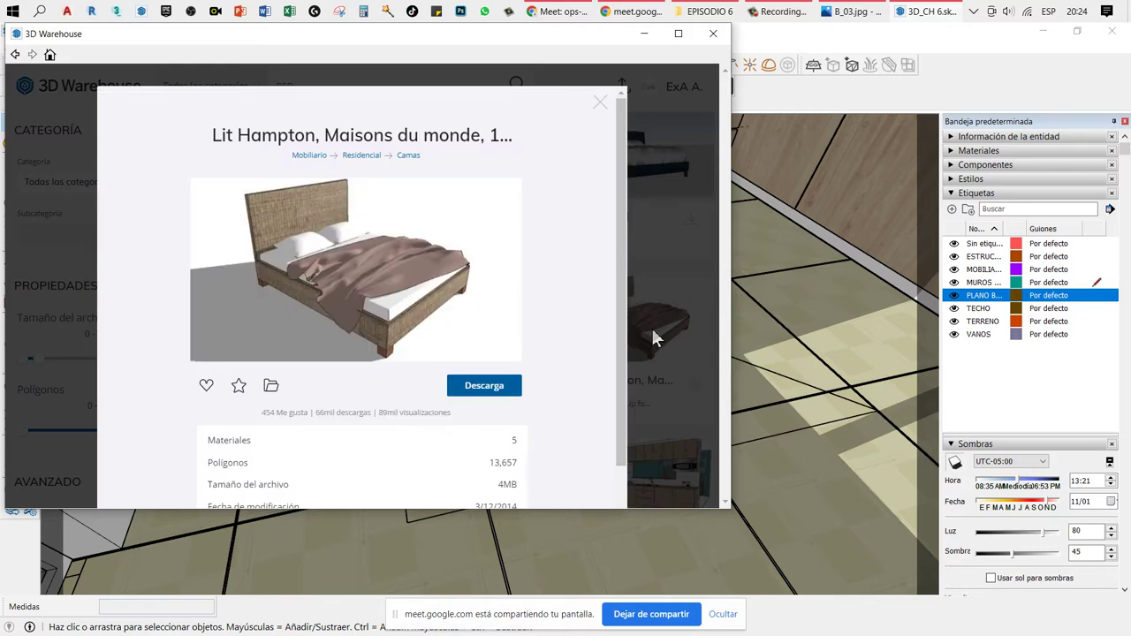
pyautogui.click(600, 103)
pyautogui.scroll(-2, 495, 292)
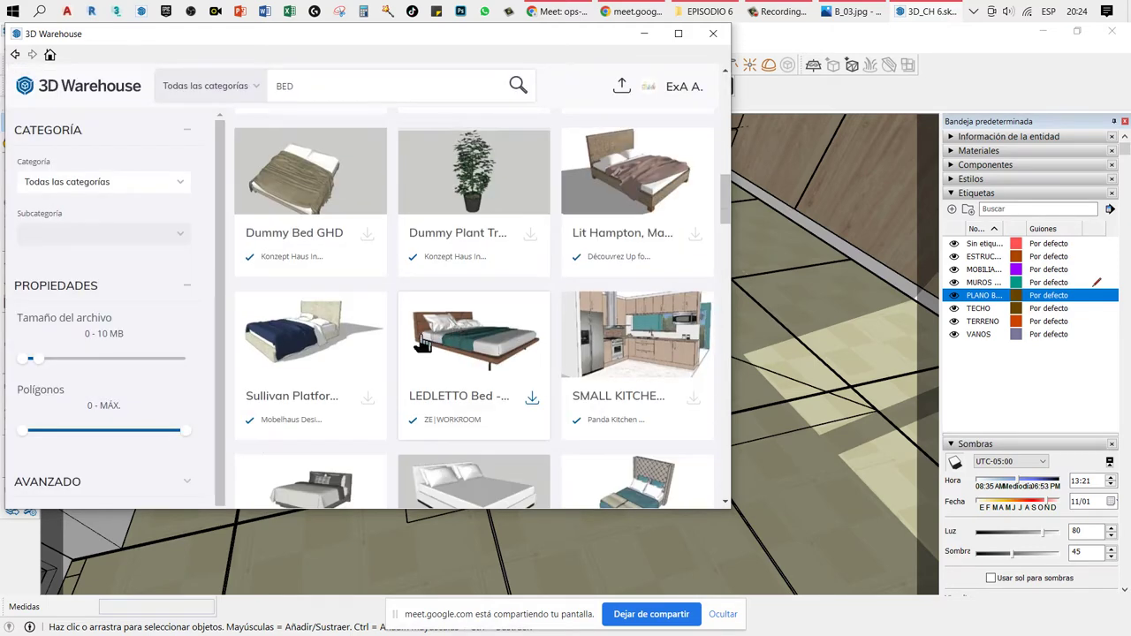
pyautogui.click(367, 403)
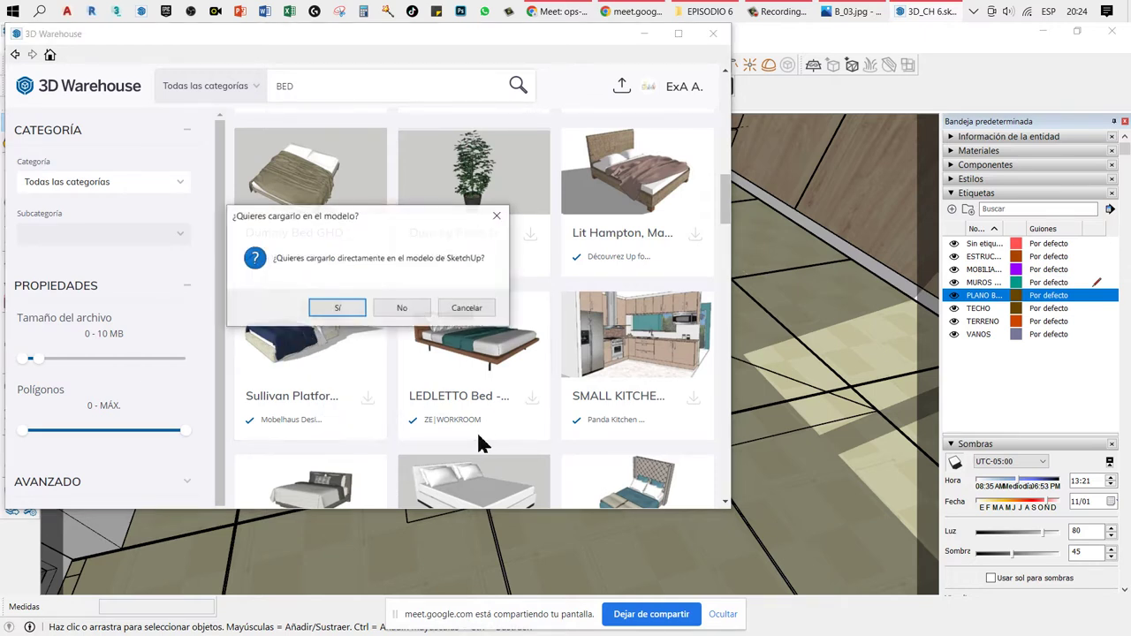
pyautogui.click(337, 309)
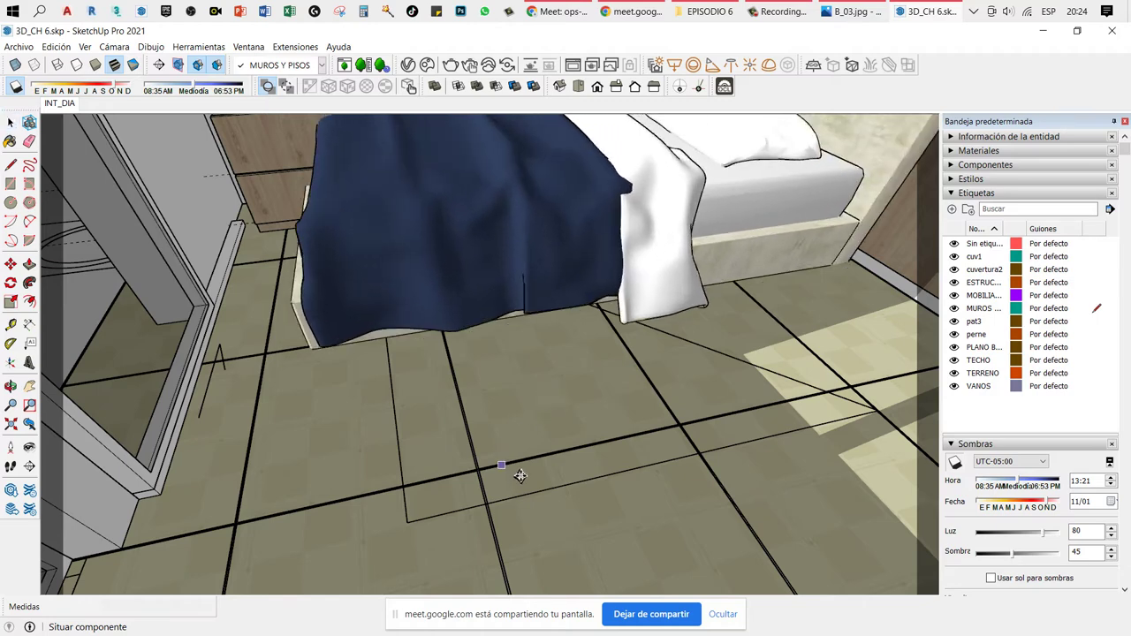
# Step: Place the Sullivan bed on the bedroom floor
pyautogui.click(600, 542)
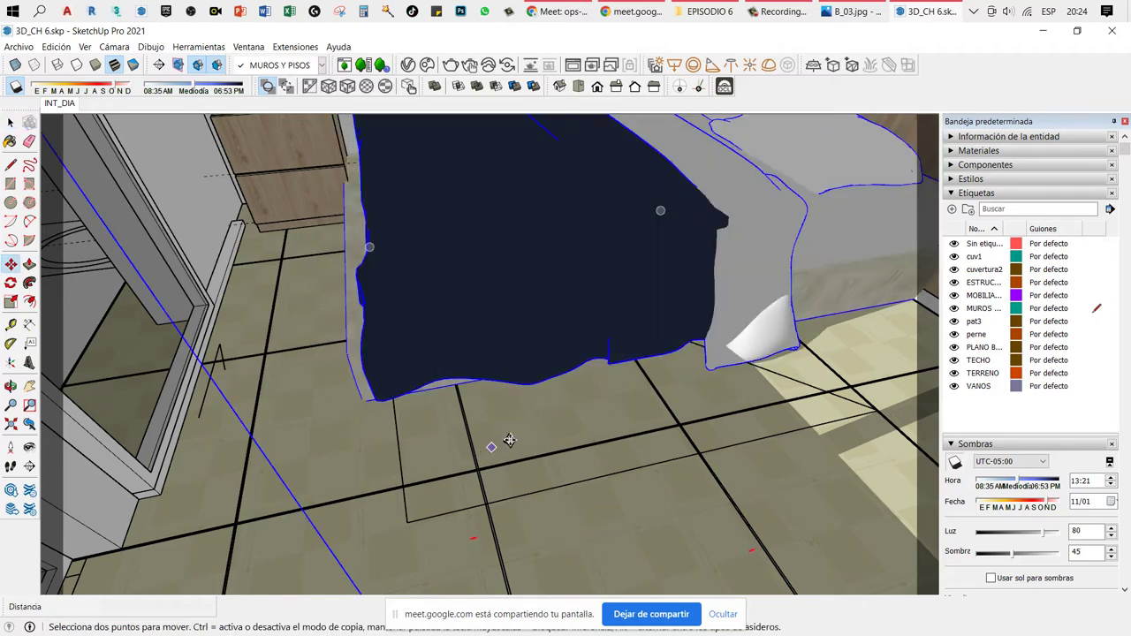
pyautogui.press('l')
pyautogui.moveTo(555, 324); pyautogui.dragTo(503, 390)
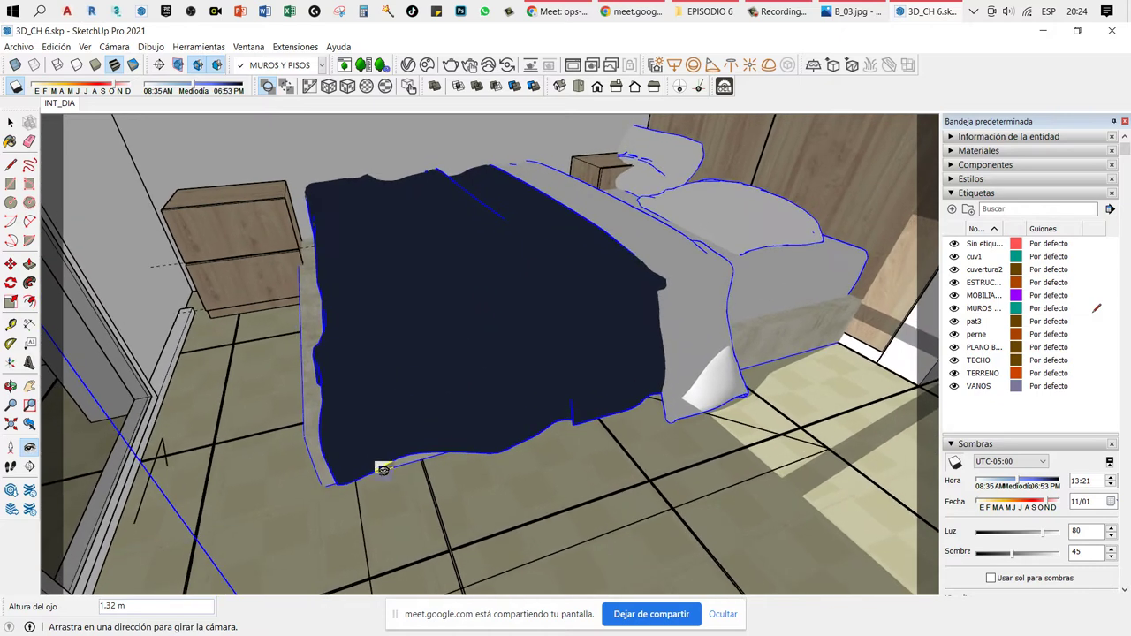
# Step: Rotate the bed to line up with the room, then pick it up to move
pyautogui.press('q')
pyautogui.click(517, 464)
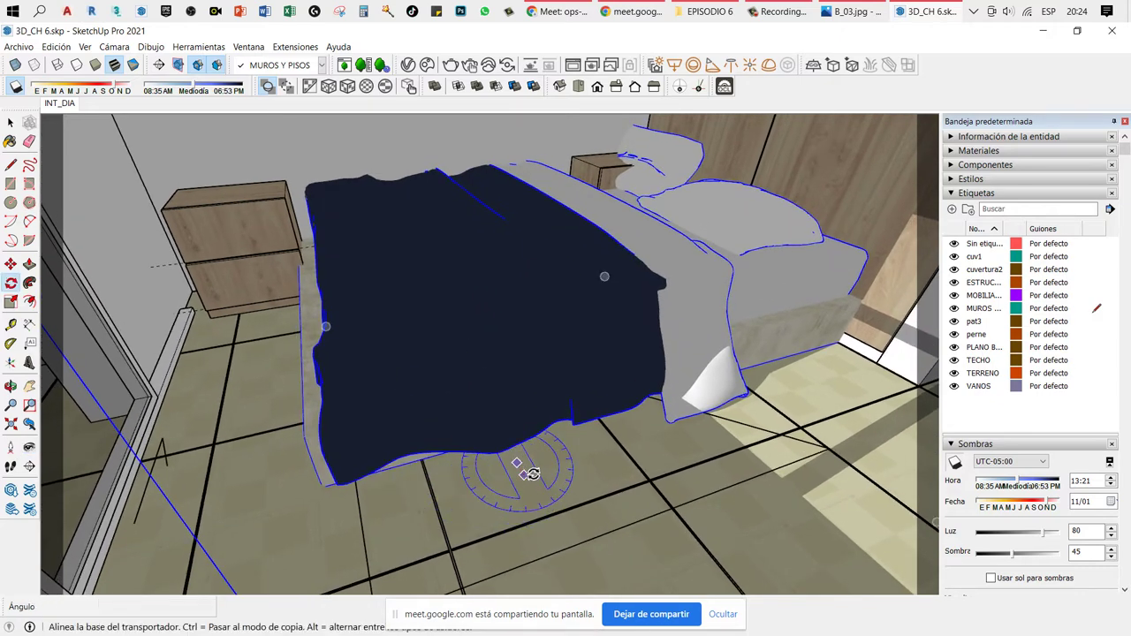
pyautogui.click(534, 477)
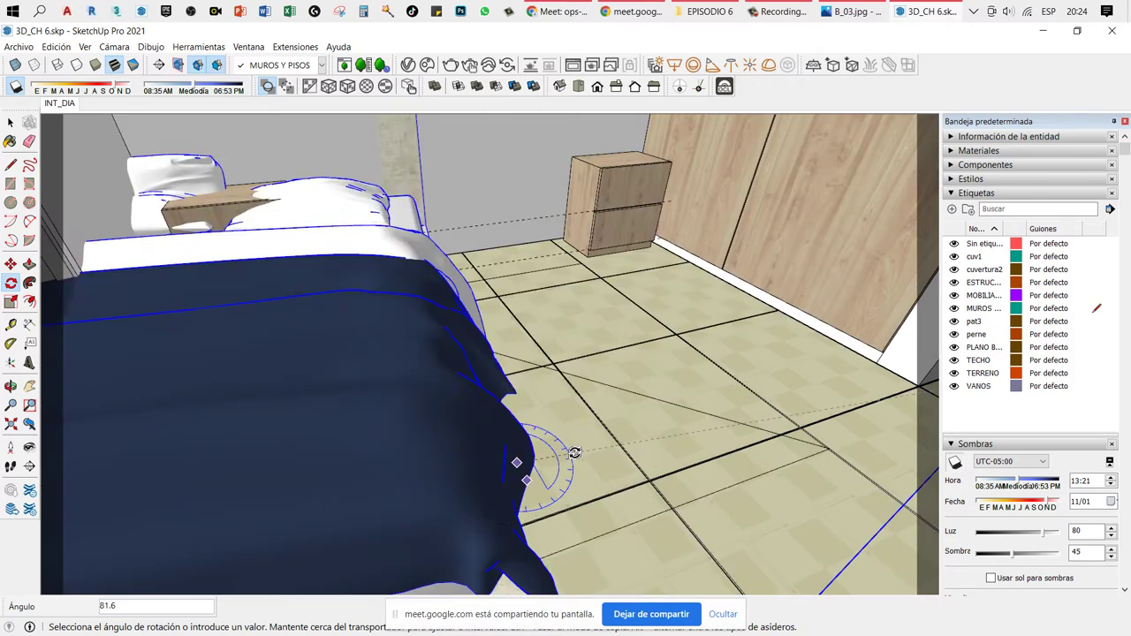
pyautogui.click(575, 454)
pyautogui.press('m')
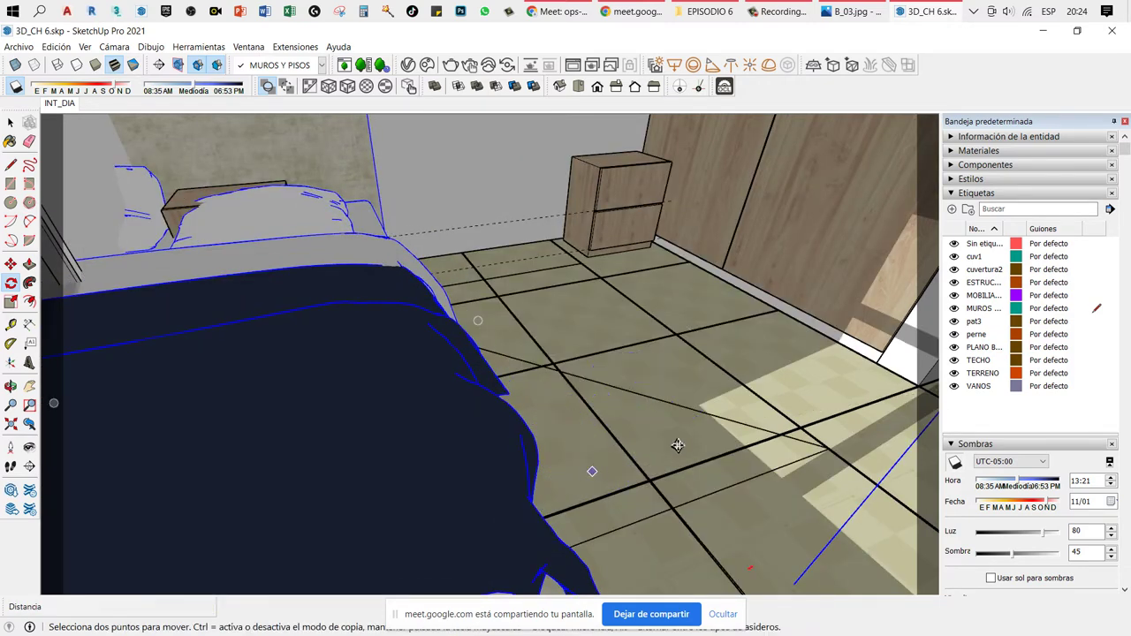
pyautogui.click(677, 445)
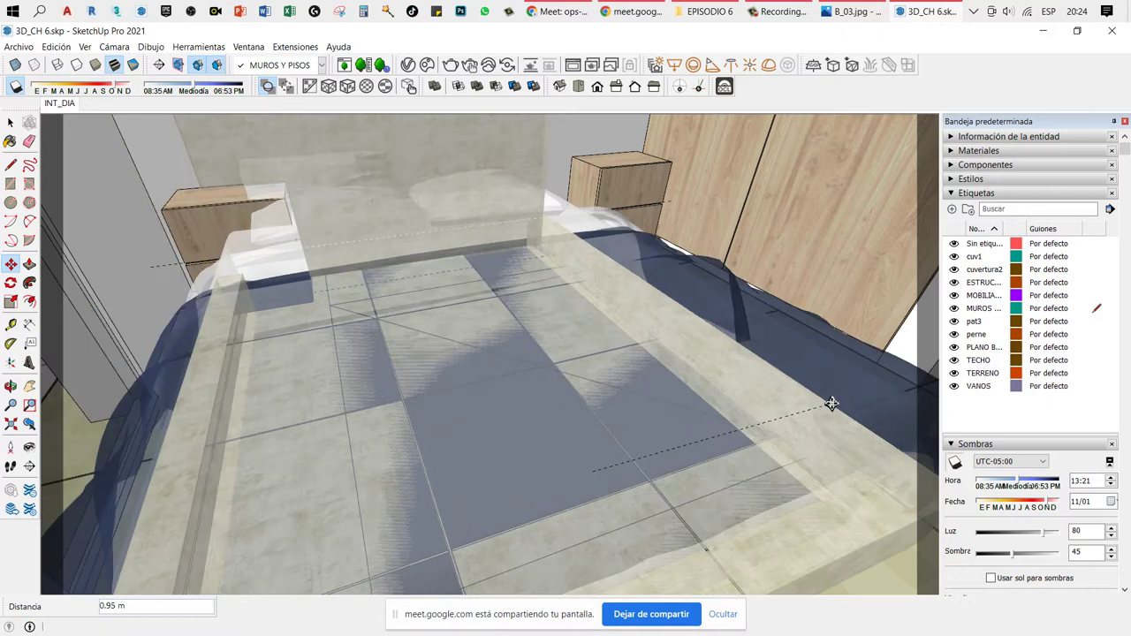
# Step: Cancel the move and collapse the Etiquetas tags list to reveal the shadow settings
pyautogui.press('Escape')
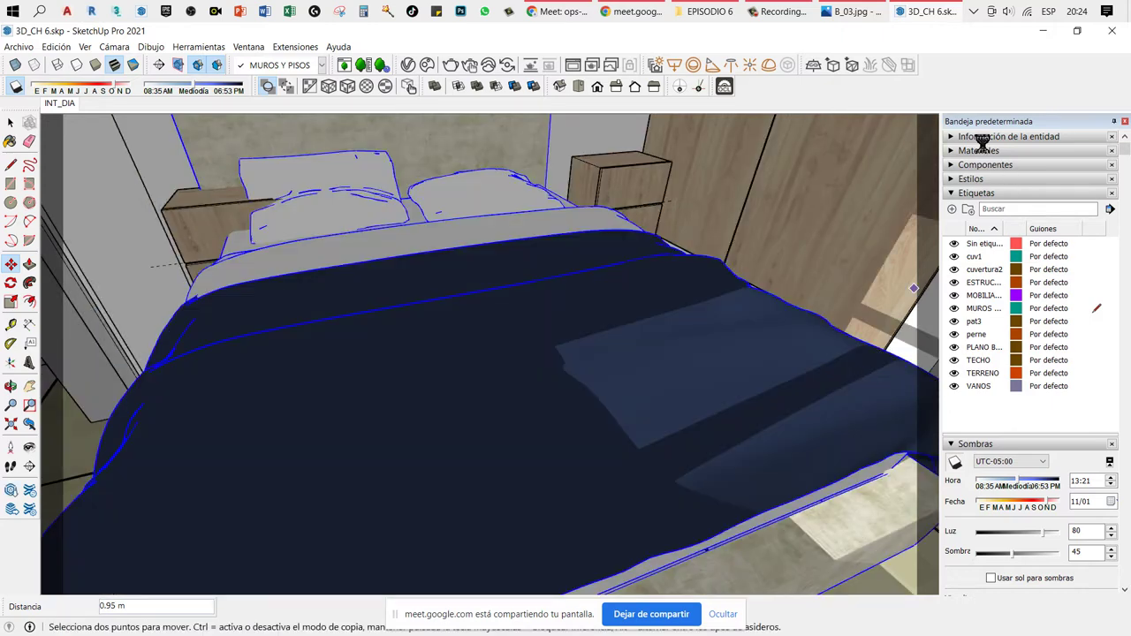
pyautogui.click(979, 152)
pyautogui.click(965, 195)
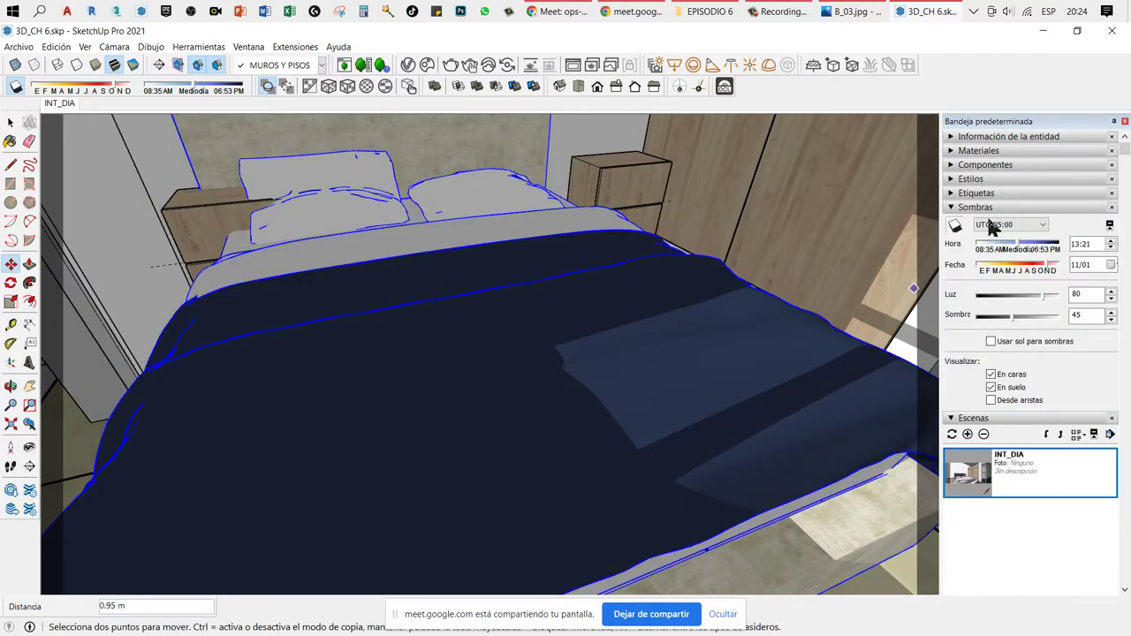
# Step: Look along the bed and zoom in, then start a trial move and cancel it
pyautogui.hotkey('shift', 'l')
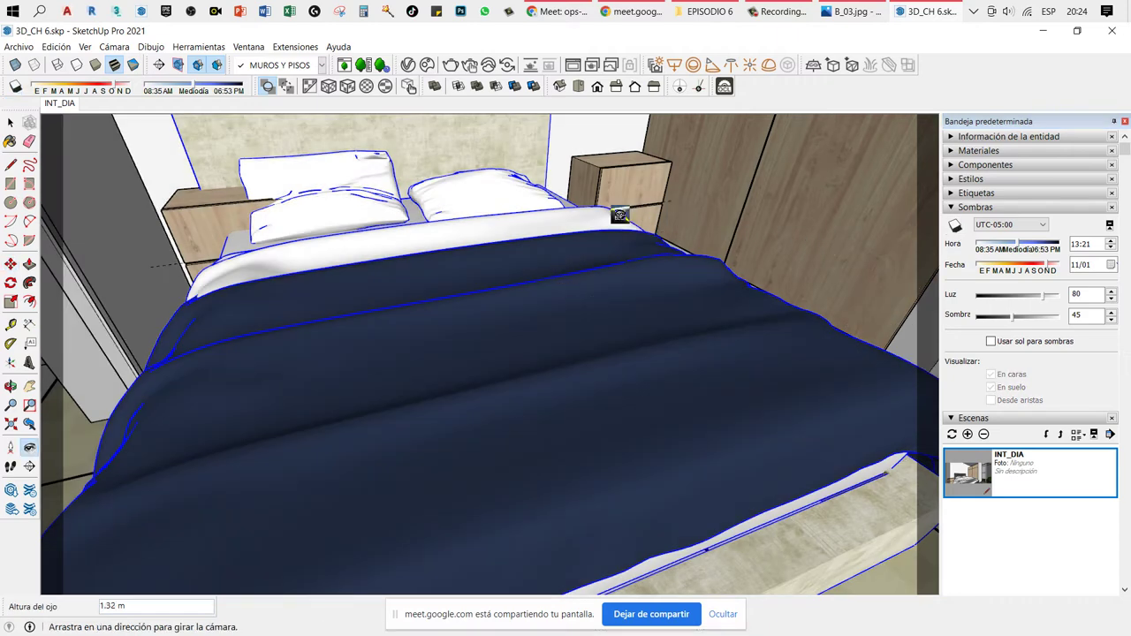
pyautogui.moveTo(560, 271); pyautogui.dragTo(435, 383)
pyautogui.scroll(-3, 435, 383)
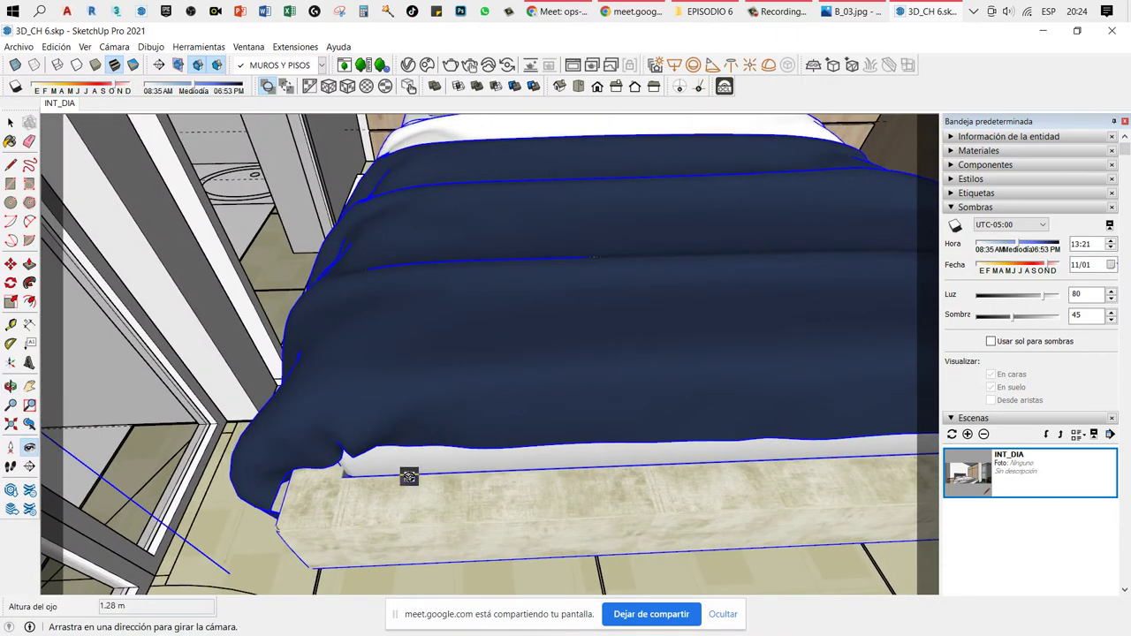
pyautogui.press('m')
pyautogui.moveTo(411, 564)
pyautogui.mouseDown(button='middle')
pyautogui.moveTo(600, 477)
pyautogui.moveTo(652, 537)
pyautogui.mouseUp(button='middle')
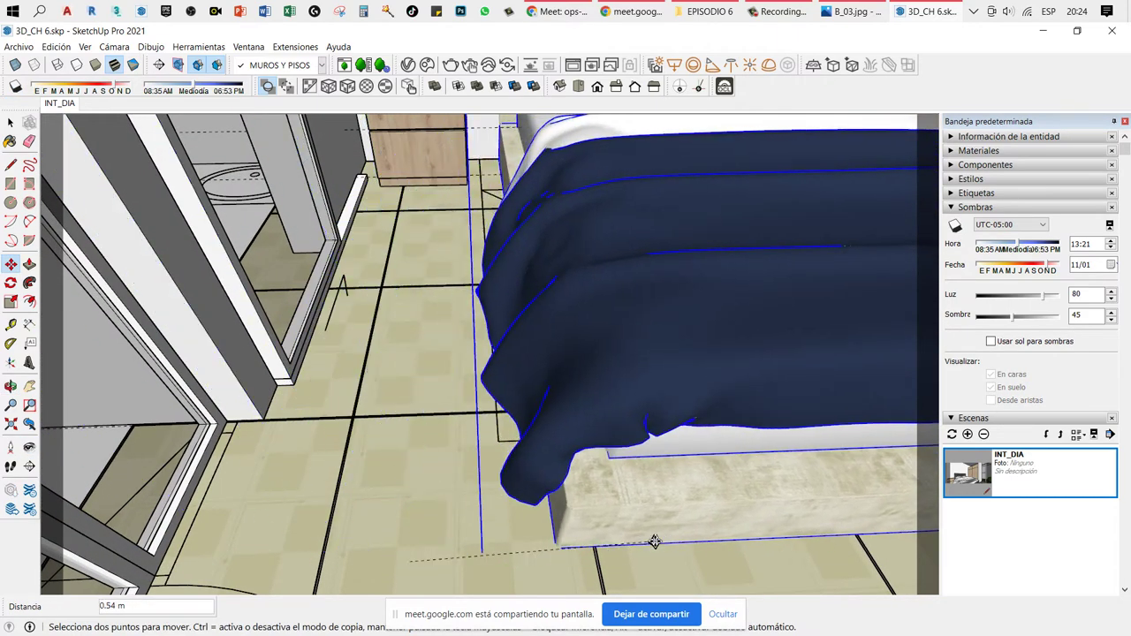
pyautogui.scroll(3, 477, 195)
pyautogui.scroll(2, 455, 173)
pyautogui.scroll(2, 456, 177)
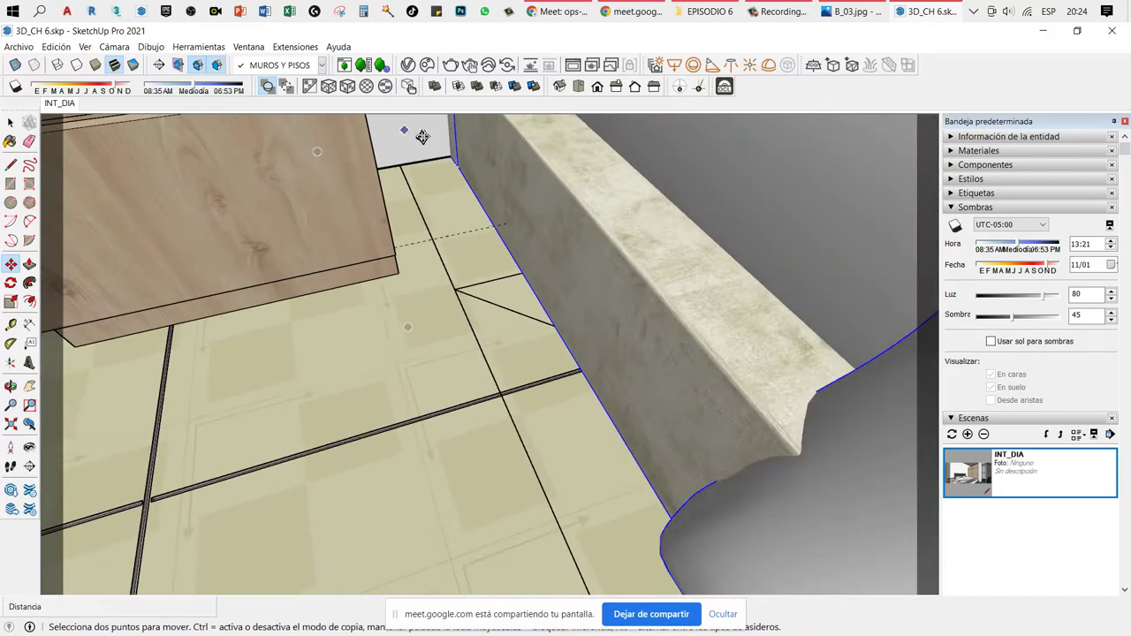
pyautogui.scroll(2, 455, 186)
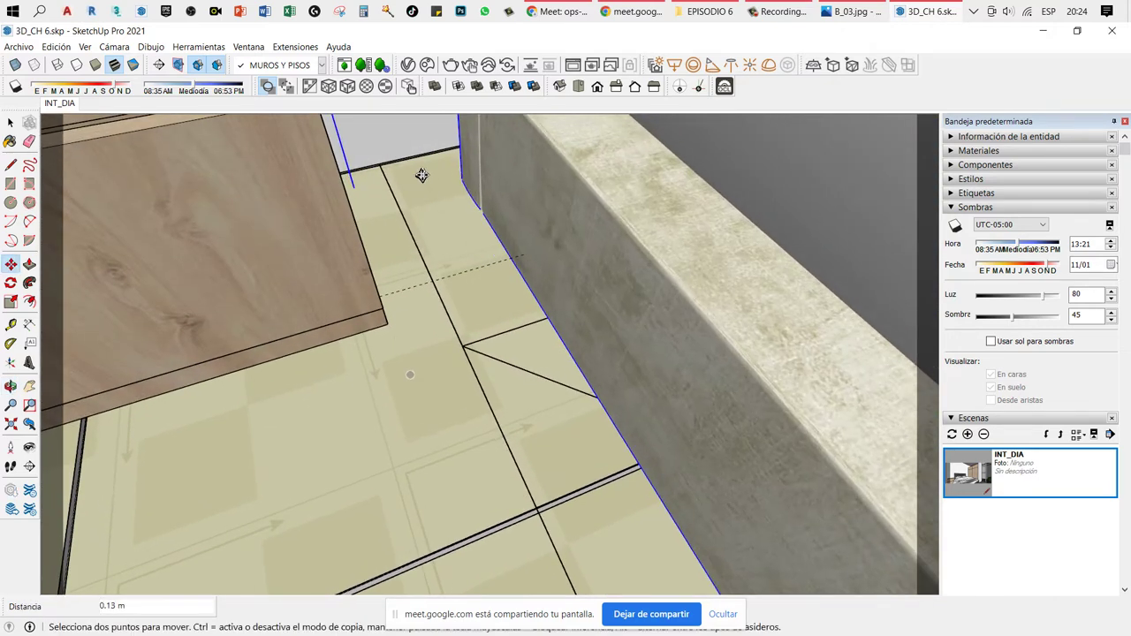
pyautogui.scroll(2, 474, 180)
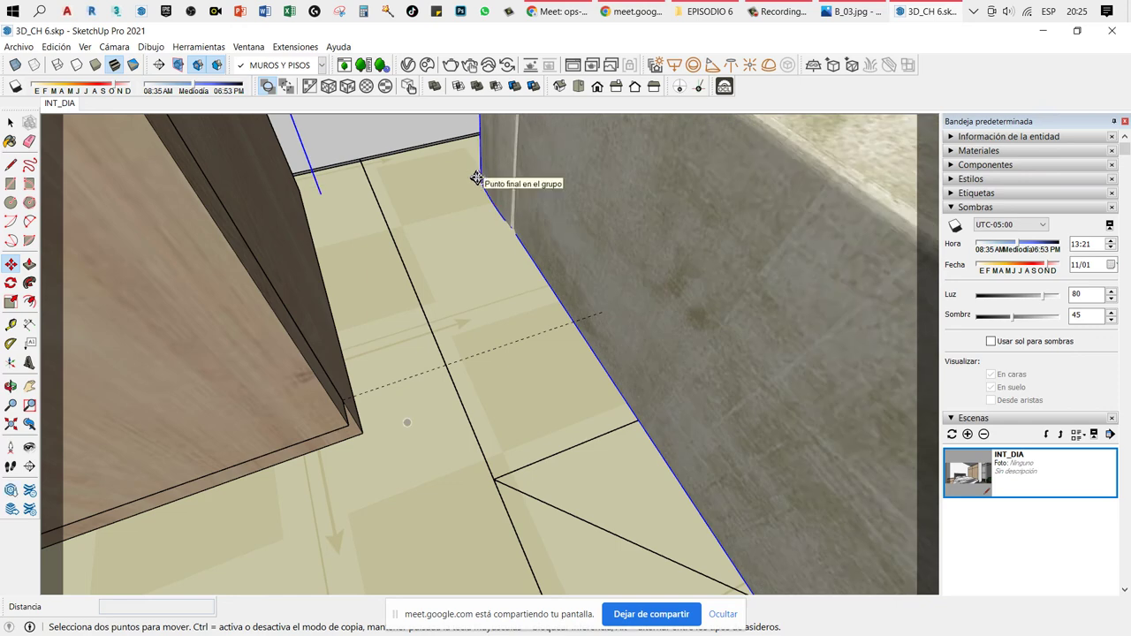
pyautogui.scroll(2, 477, 180)
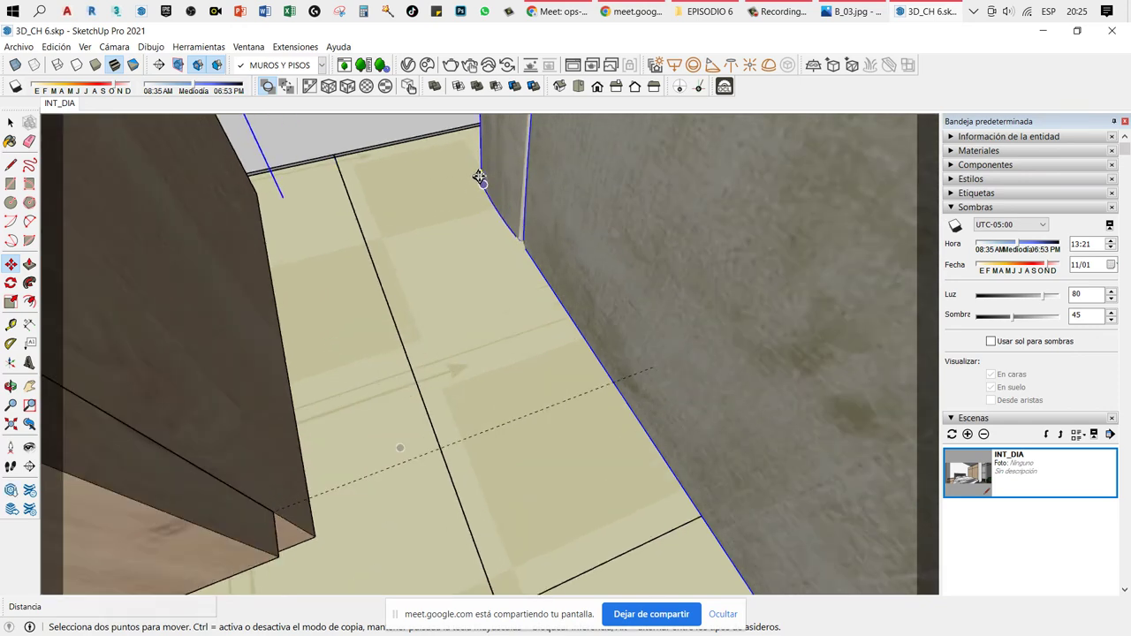
pyautogui.scroll(2, 477, 180)
pyautogui.scroll(1, 478, 182)
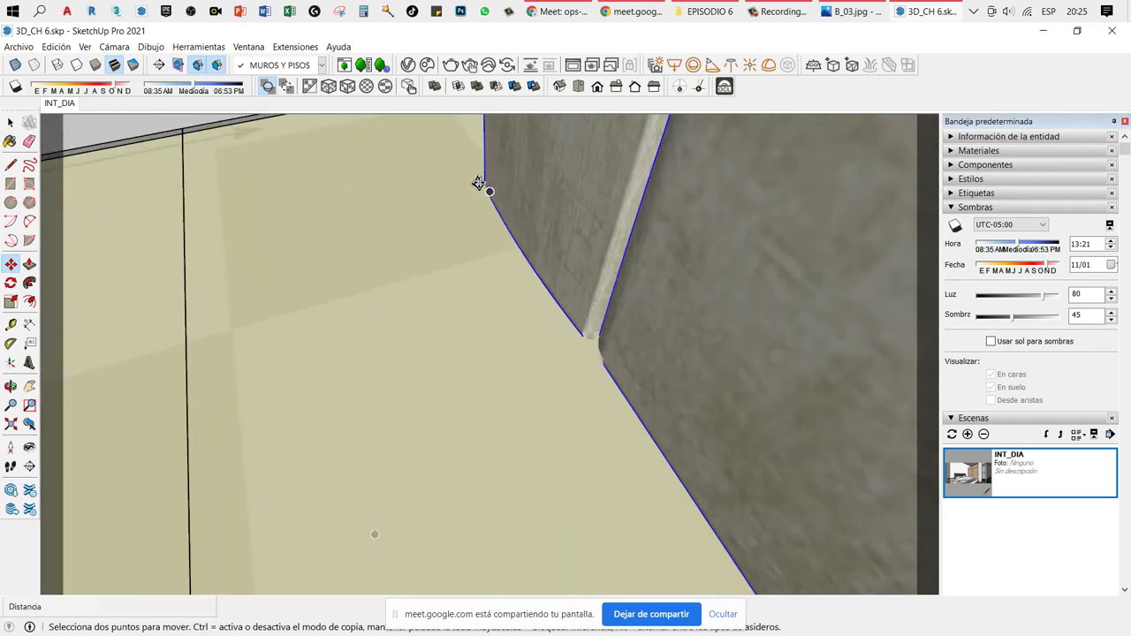
pyautogui.click(481, 181)
pyautogui.moveTo(464, 177)
pyautogui.mouseDown(button='middle')
pyautogui.moveTo(271, 147)
pyautogui.moveTo(277, 162)
pyautogui.moveTo(359, 139)
pyautogui.moveTo(300, 209)
pyautogui.moveTo(291, 244)
pyautogui.moveTo(235, 250)
pyautogui.moveTo(284, 207)
pyautogui.moveTo(556, 371)
pyautogui.moveTo(536, 356)
pyautogui.moveTo(560, 356)
pyautogui.mouseUp(button='middle')
pyautogui.press('space')
pyautogui.scroll(-2, 285, 206)
# Step: Scale the bed down to 0.83 along its green axis
pyautogui.press('s')
pyautogui.click(726, 228)
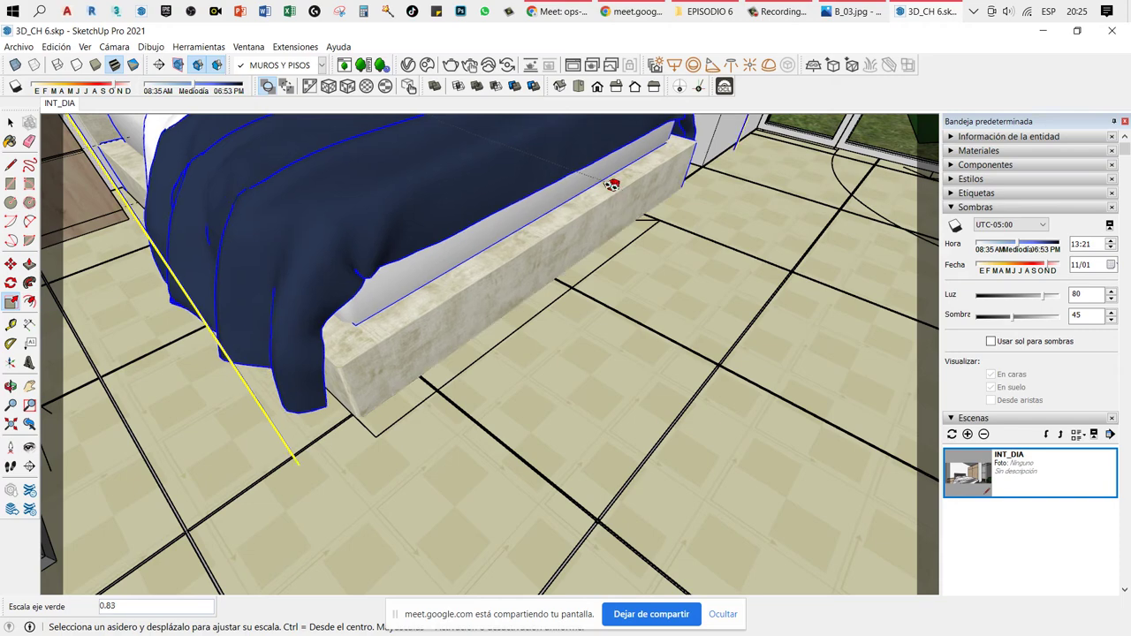
pyautogui.click(625, 190)
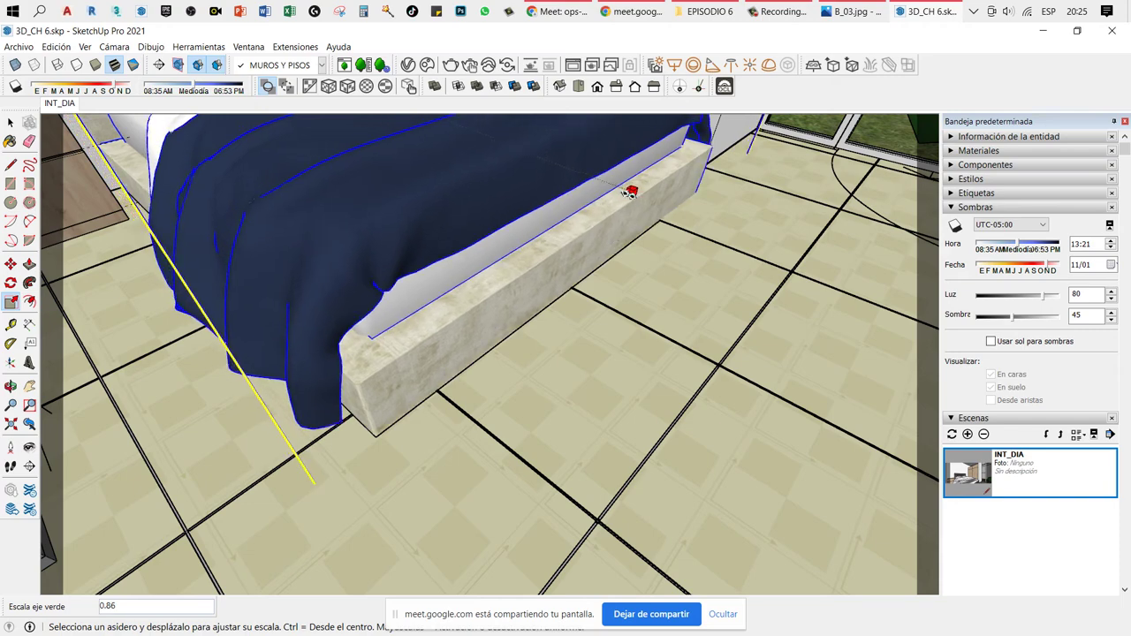
pyautogui.moveTo(631, 185)
pyautogui.mouseDown(button='middle')
pyautogui.moveTo(639, 244)
pyautogui.moveTo(273, 244)
pyautogui.moveTo(228, 279)
pyautogui.moveTo(495, 305)
pyautogui.moveTo(798, 303)
pyautogui.mouseUp(button='middle')
pyautogui.press('l')
pyautogui.moveTo(619, 353)
pyautogui.mouseDown()
pyautogui.moveTo(792, 168)
pyautogui.moveTo(775, 240)
pyautogui.mouseUp()
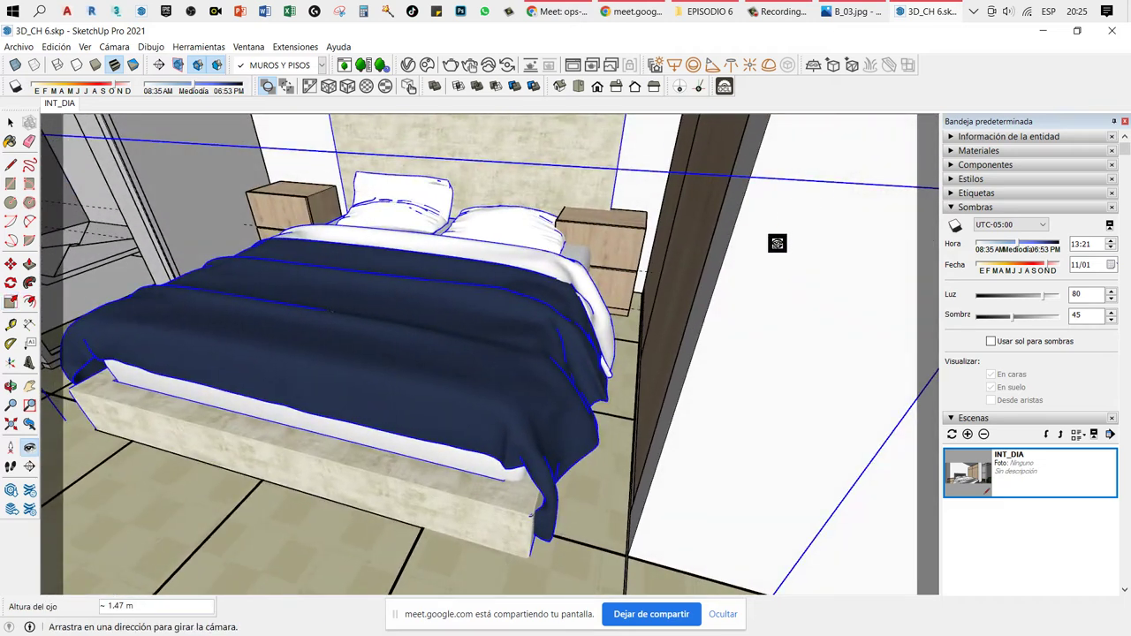
# Step: Turn on X-ray and scale the bed to 0.82 along its red axis
pyautogui.press('s')
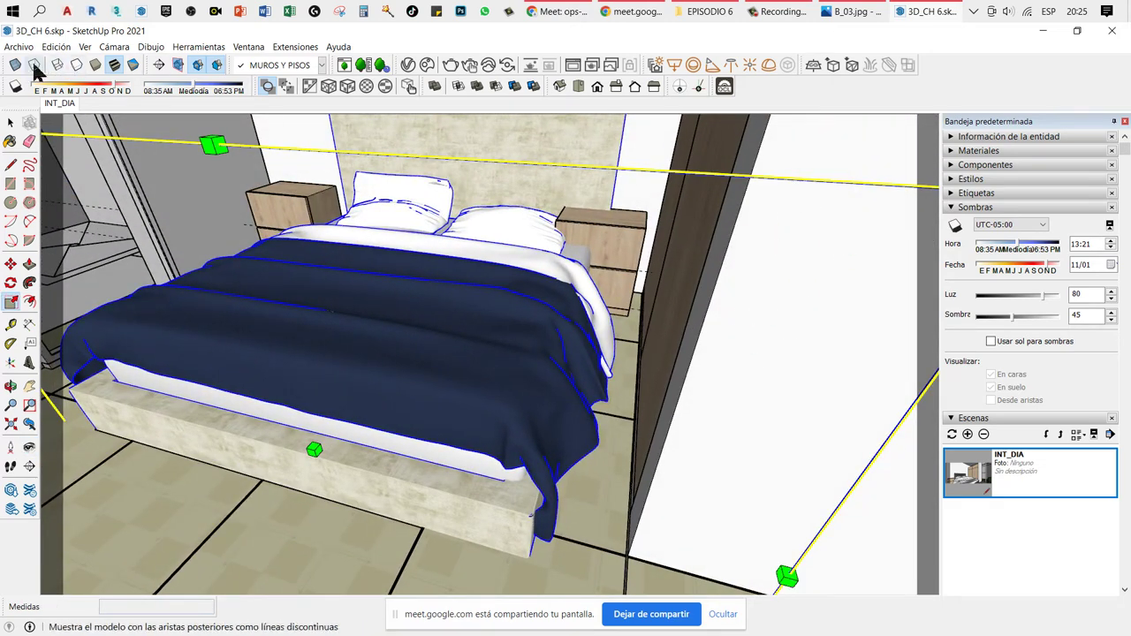
pyautogui.click(15, 64)
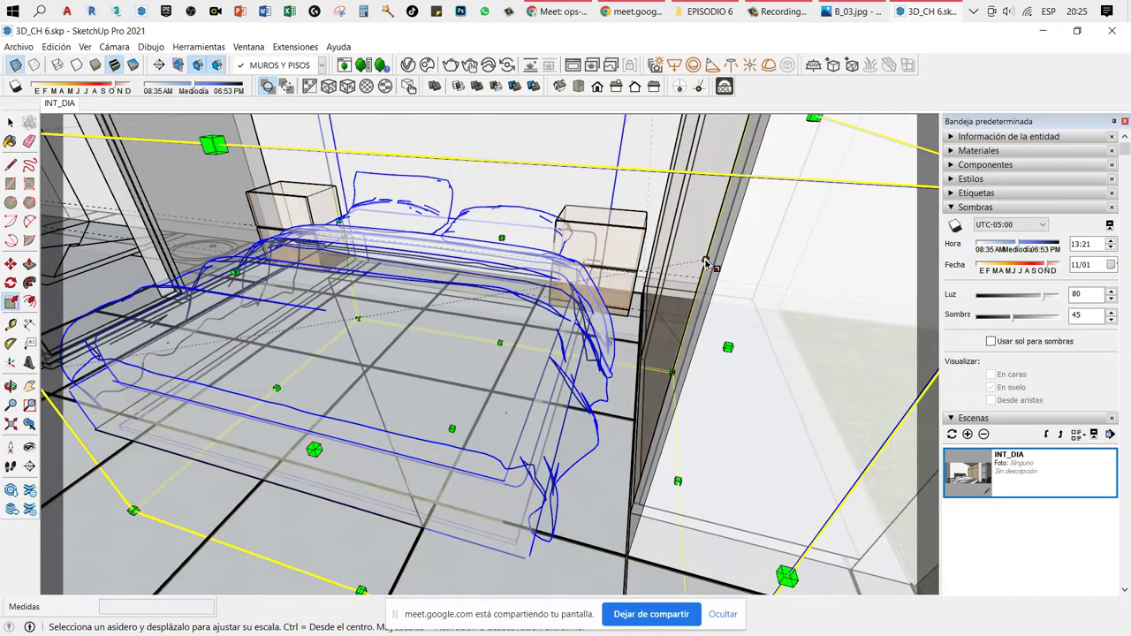
pyautogui.click(727, 347)
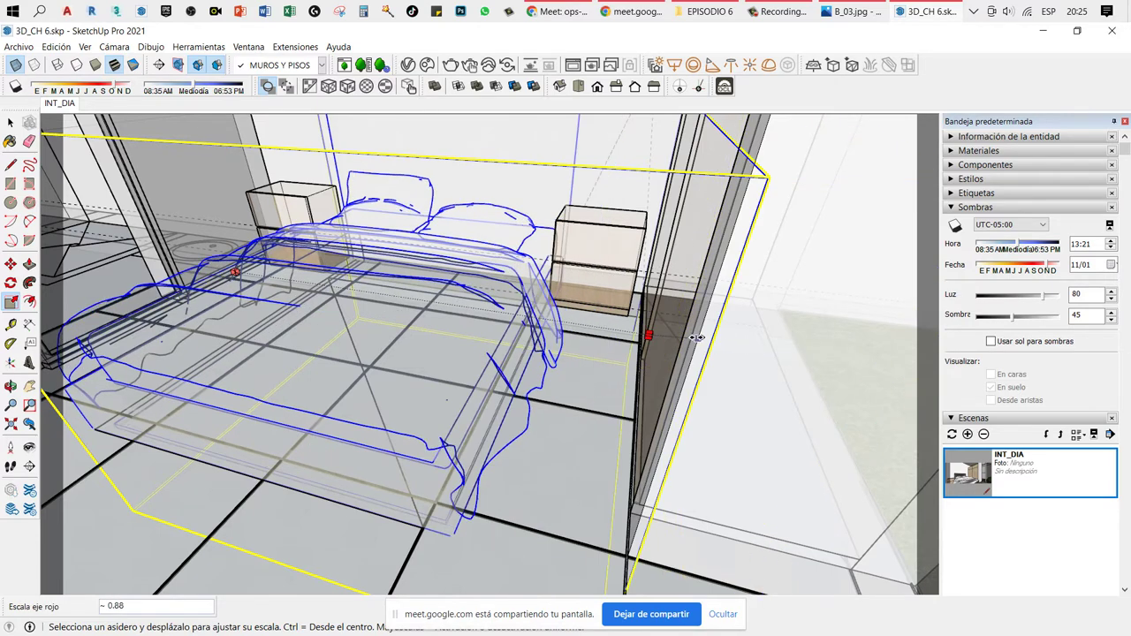
pyautogui.click(616, 305)
pyautogui.press('space')
pyautogui.scroll(2, 467, 343)
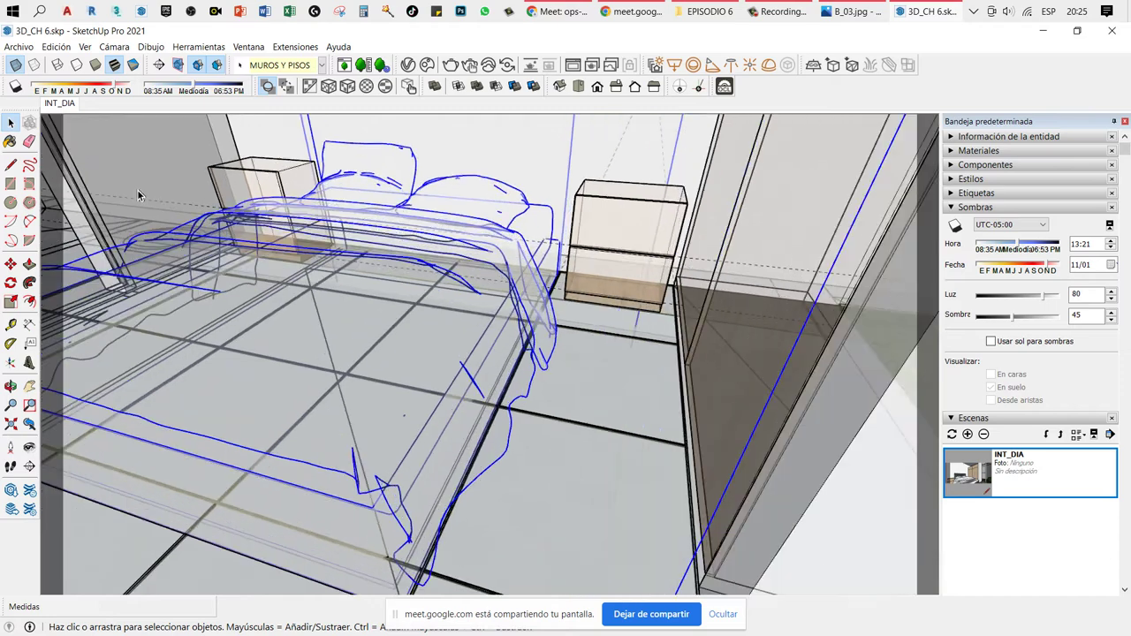
# Step: Turn X-ray off and orbit around the bed toward the headboard and wardrobe
pyautogui.click(15, 65)
pyautogui.moveTo(386, 280)
pyautogui.mouseDown(button='middle')
pyautogui.moveTo(432, 230)
pyautogui.moveTo(490, 249)
pyautogui.moveTo(560, 298)
pyautogui.moveTo(498, 278)
pyautogui.moveTo(409, 279)
pyautogui.moveTo(507, 245)
pyautogui.moveTo(603, 256)
pyautogui.mouseUp(button='middle')
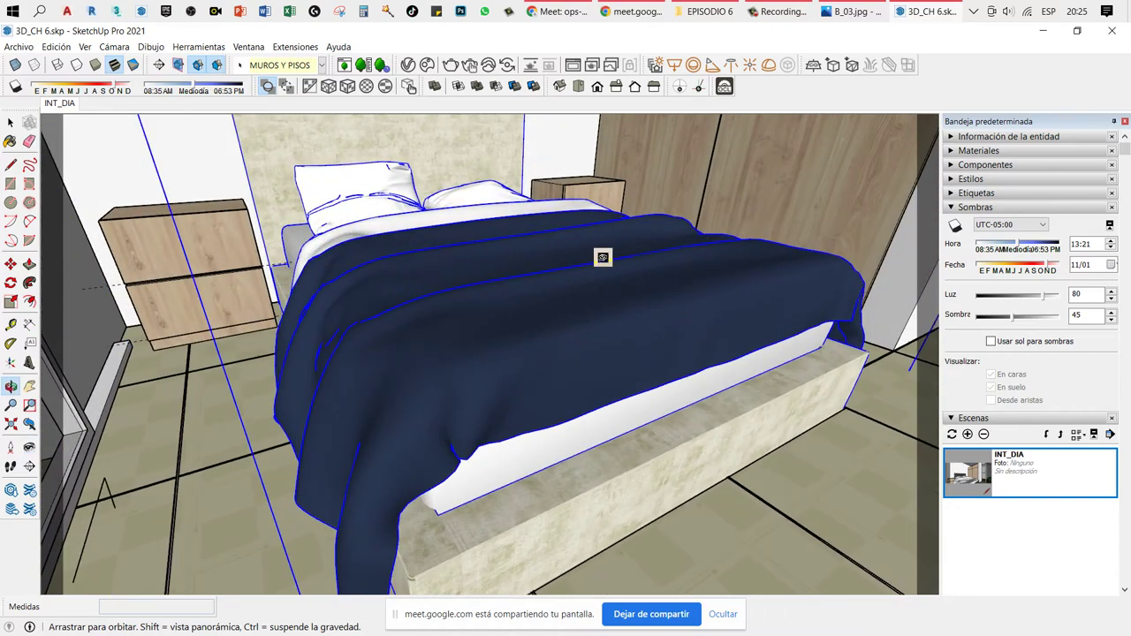
pyautogui.moveTo(446, 328)
pyautogui.mouseDown()
pyautogui.moveTo(522, 227)
pyautogui.moveTo(615, 314)
pyautogui.moveTo(648, 229)
pyautogui.mouseUp()
pyautogui.moveTo(648, 229)
pyautogui.mouseDown(button='middle')
pyautogui.moveTo(689, 316)
pyautogui.moveTo(673, 335)
pyautogui.mouseUp(button='middle')
pyautogui.press('space')
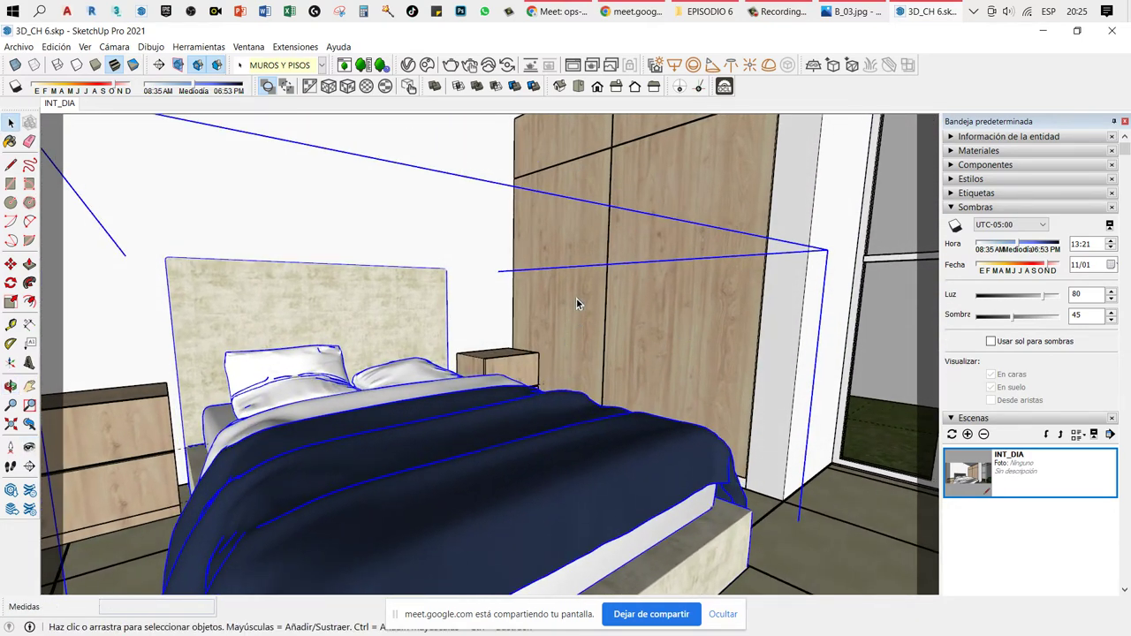
pyautogui.click(587, 305)
# Step: Zoom and look around to inspect the resized headboard and pillows
pyautogui.scroll(2, 250, 386)
pyautogui.scroll(3, 309, 391)
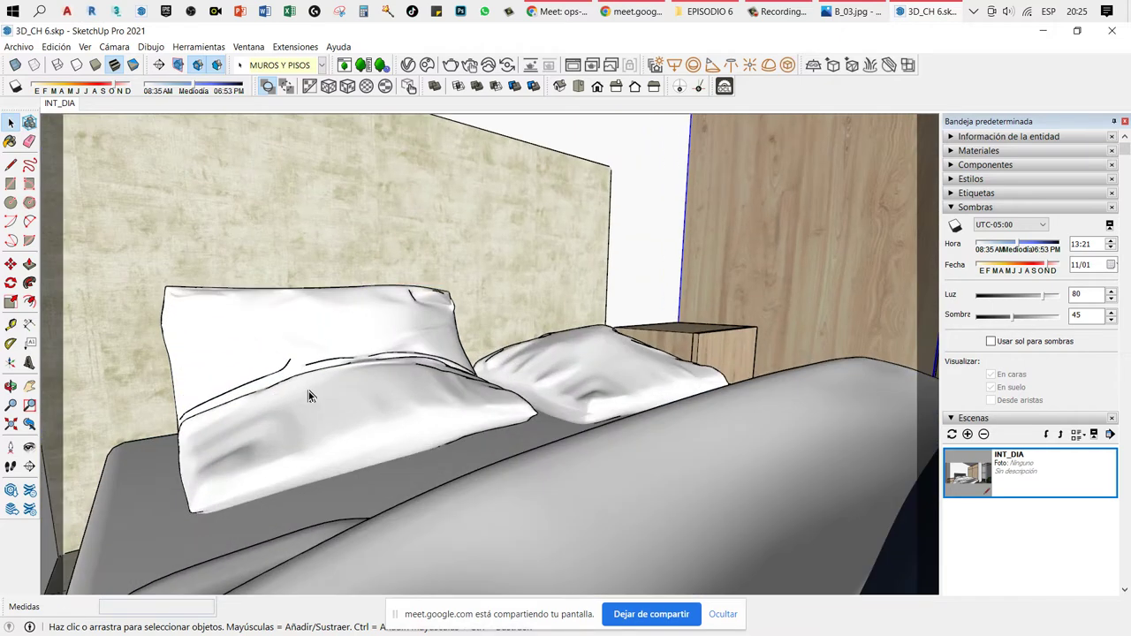
pyautogui.scroll(-3, 309, 392)
pyautogui.scroll(-2, 296, 361)
pyautogui.scroll(-3, 366, 322)
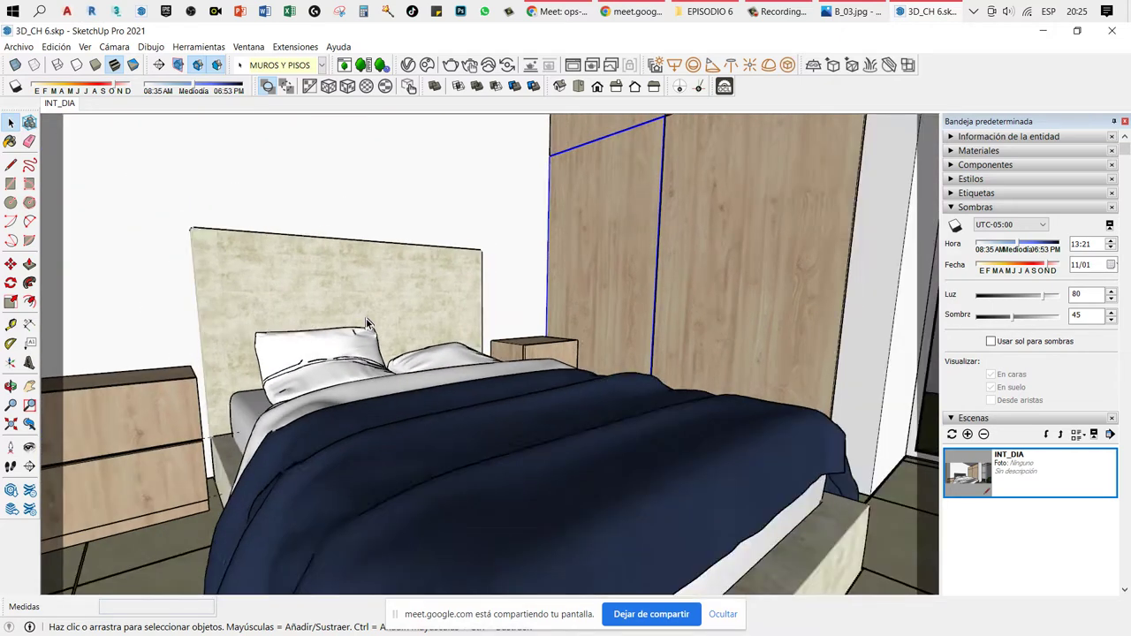
pyautogui.scroll(-2, 366, 320)
pyautogui.press('l')
pyautogui.moveTo(603, 267); pyautogui.dragTo(451, 288)
pyautogui.moveTo(451, 288); pyautogui.dragTo(328, 253, button='middle')
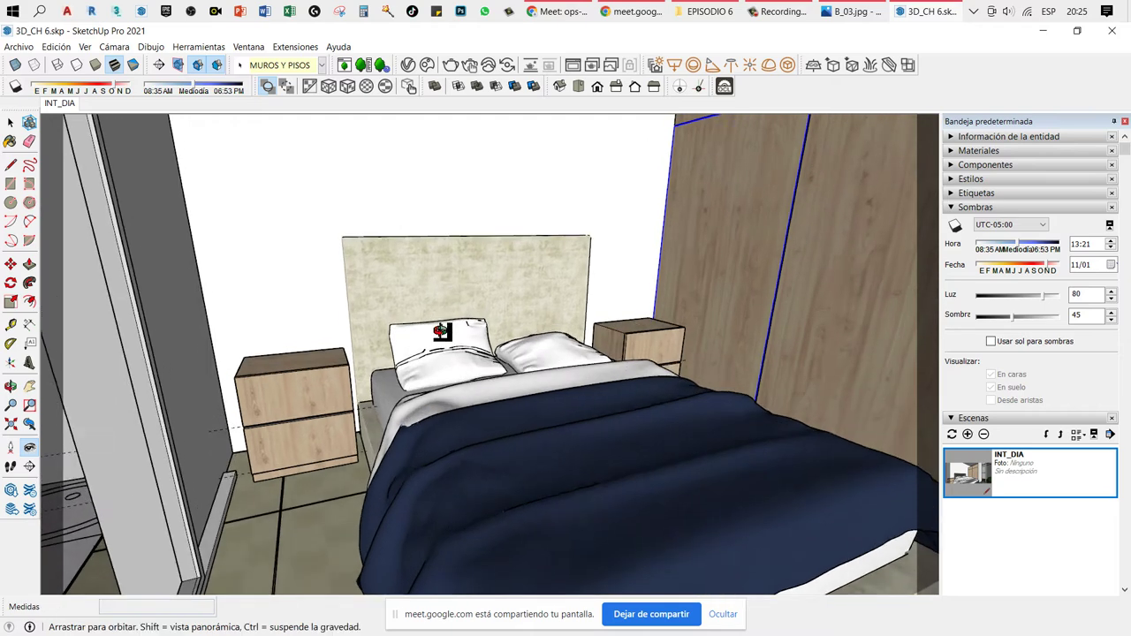
pyautogui.press('space')
pyautogui.scroll(2, 328, 252)
pyautogui.scroll(2, 429, 286)
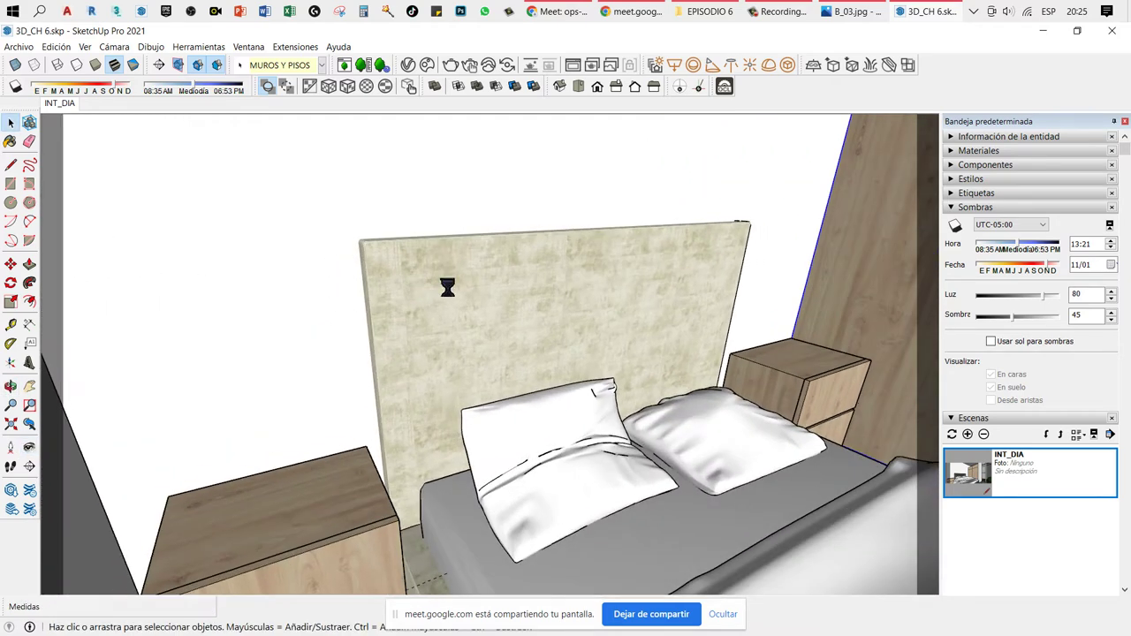
# Step: With the Paint Bucket, sample the headboard's Material20 so V-Ray's list selects it
pyautogui.press('b')
pyautogui.keyDown('alt'); pyautogui.click(441, 301); pyautogui.keyUp('alt')
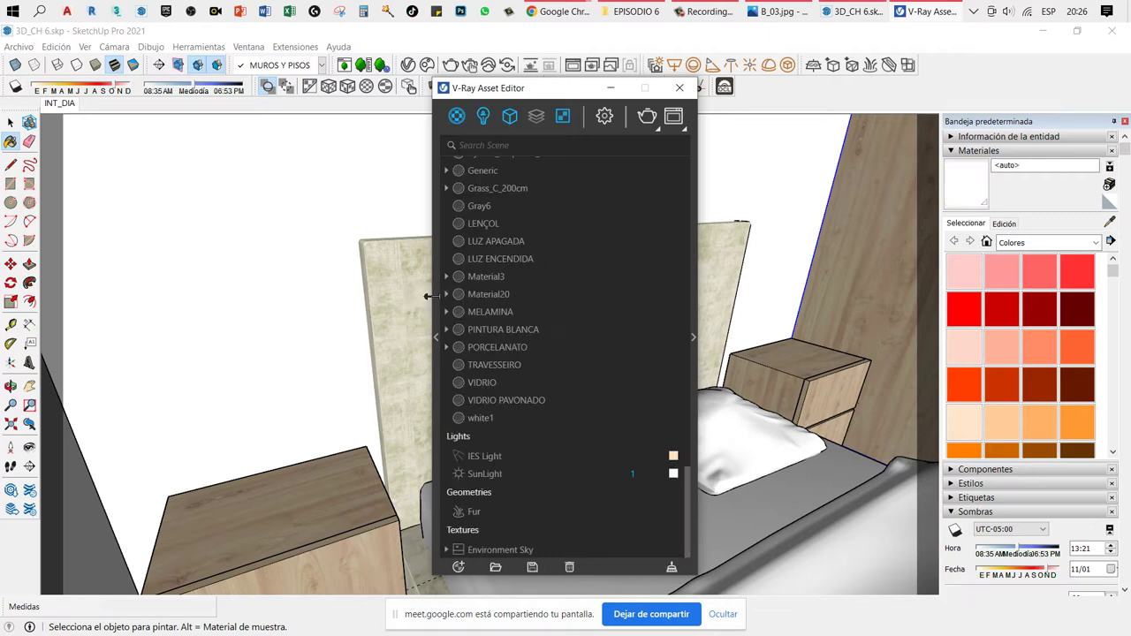
pyautogui.press('alt')
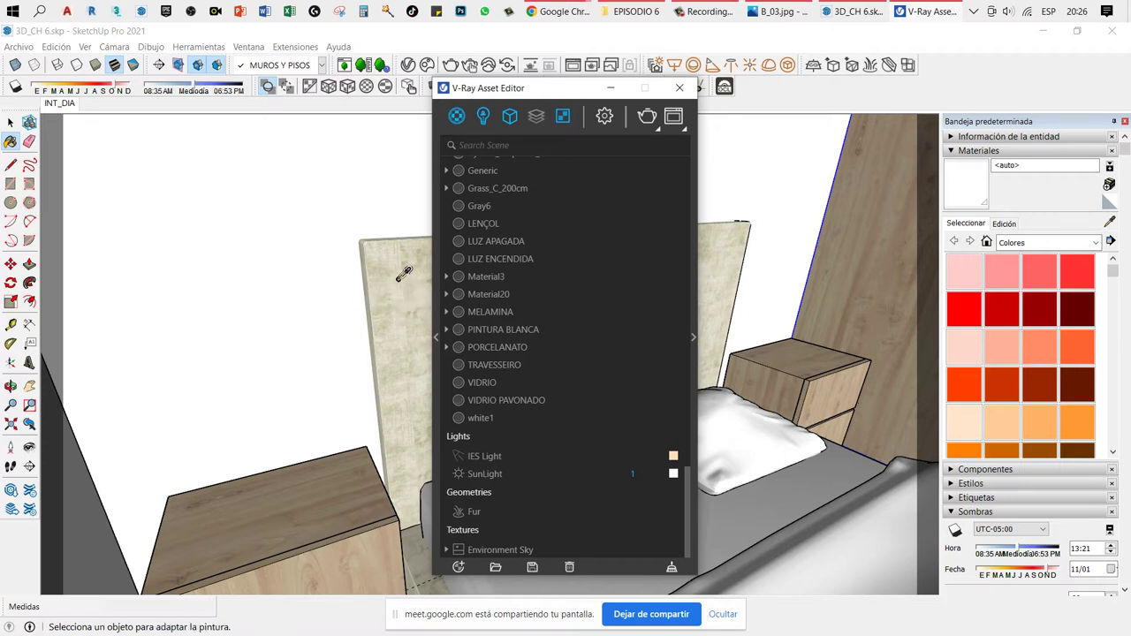
pyautogui.keyDown('alt'); pyautogui.click(406, 274); pyautogui.keyUp('alt')
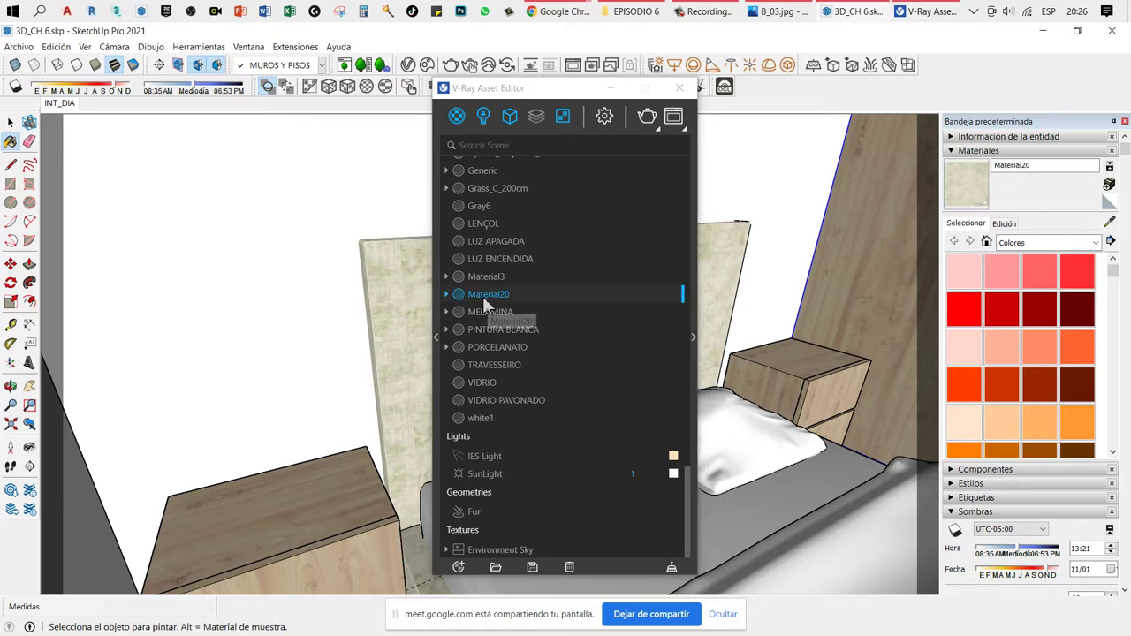
# Step: Give Material20 a white reflection colour with glossiness around 0.15
pyautogui.click(696, 236)
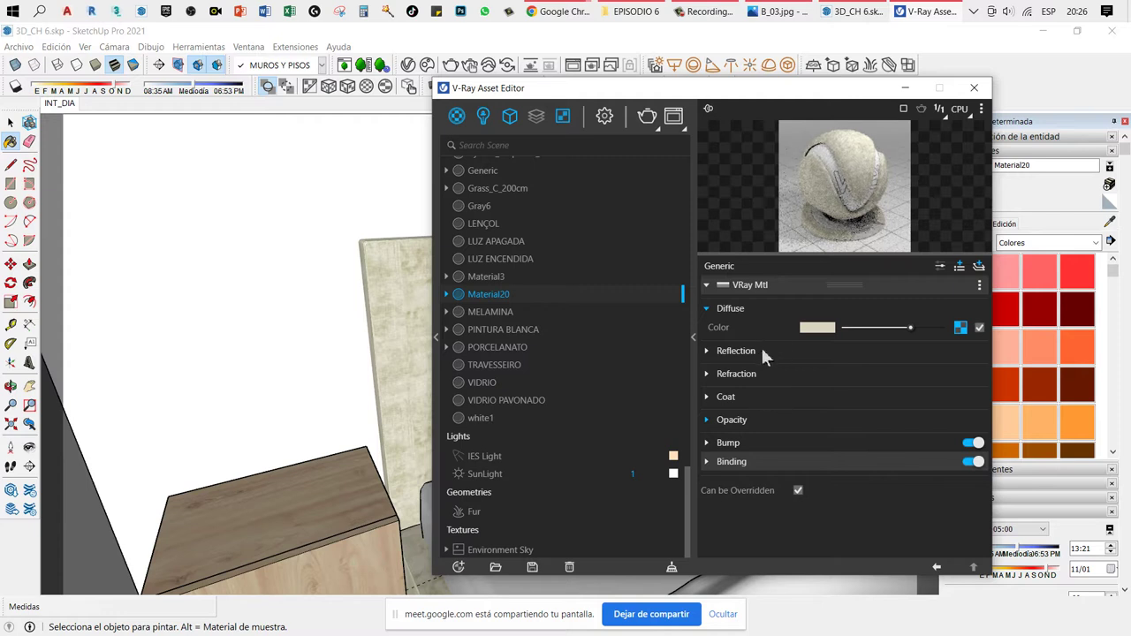
pyautogui.click(754, 421)
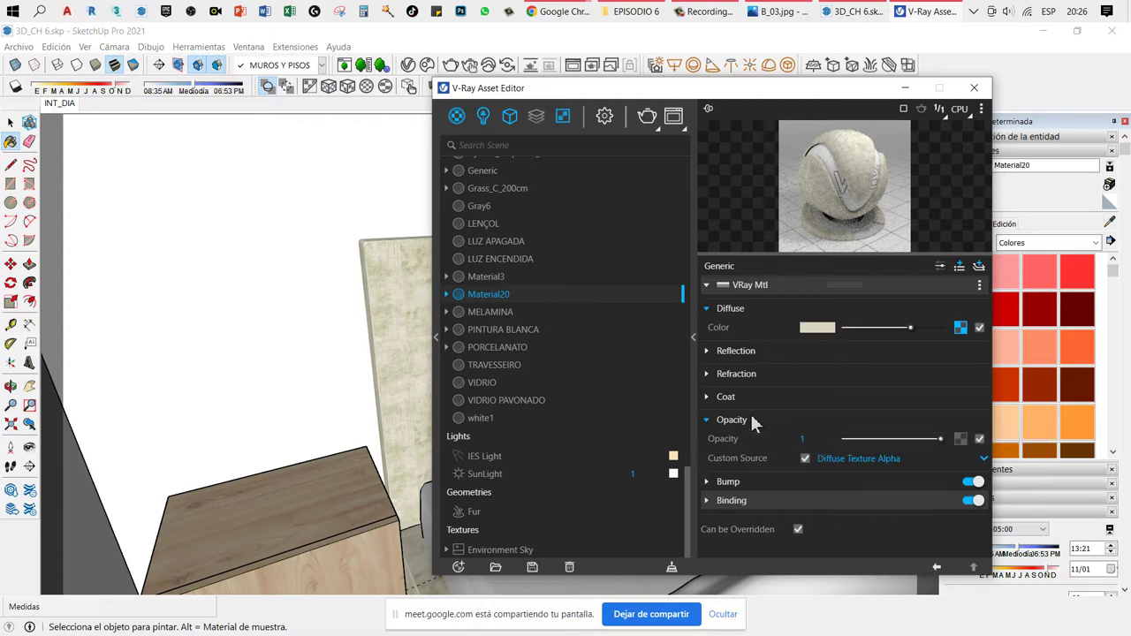
pyautogui.click(720, 421)
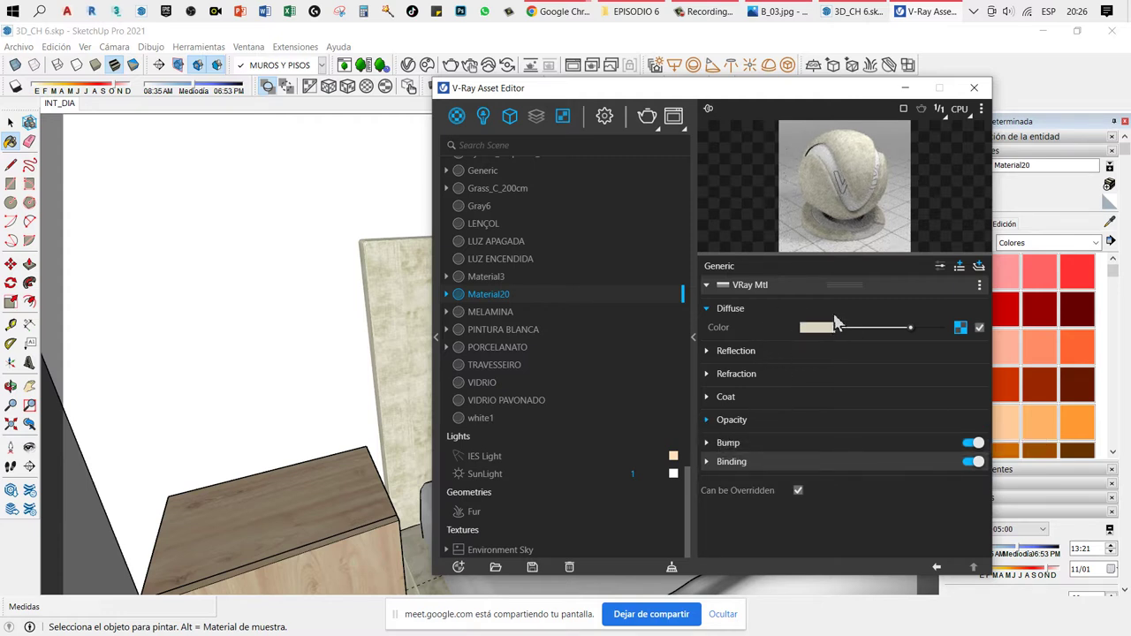
pyautogui.click(785, 354)
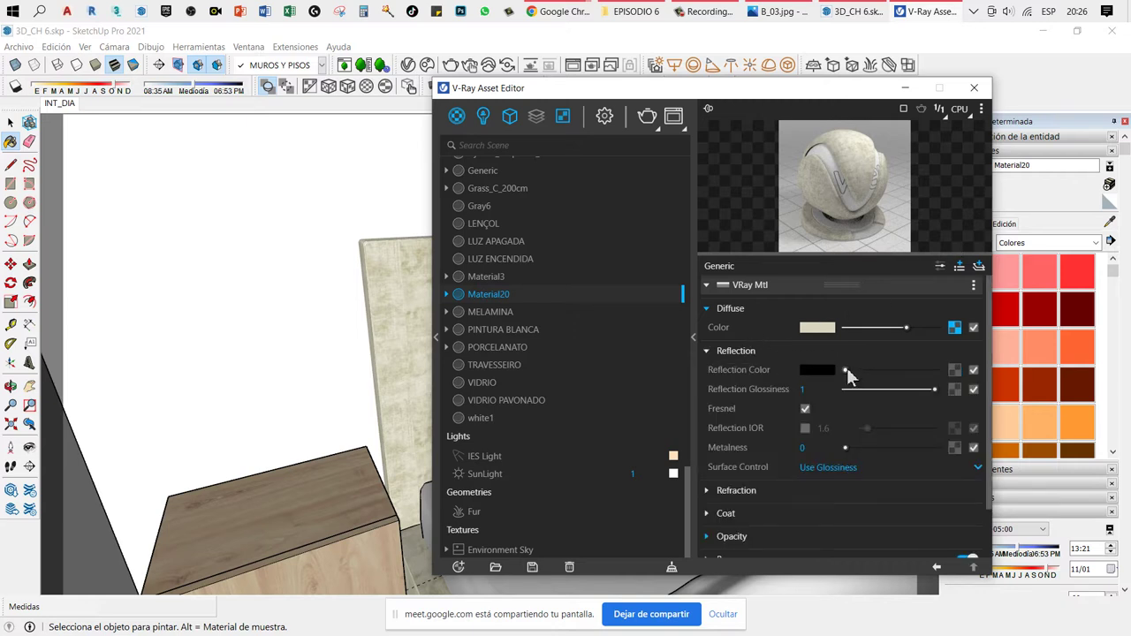
pyautogui.moveTo(845, 370); pyautogui.dragTo(938, 369)
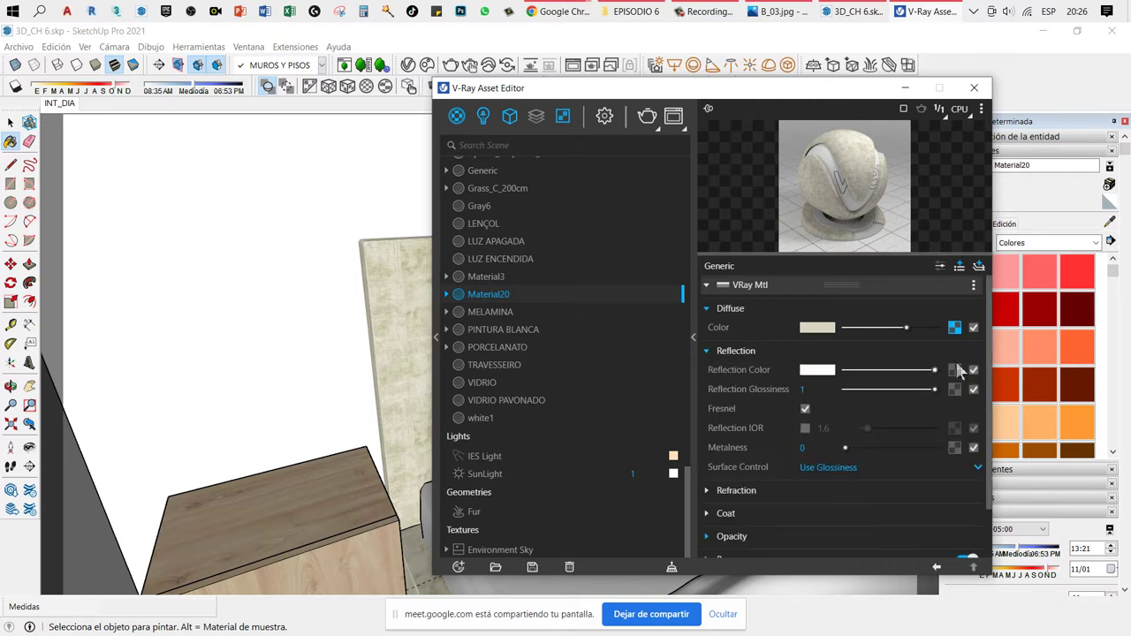
pyautogui.click(851, 390)
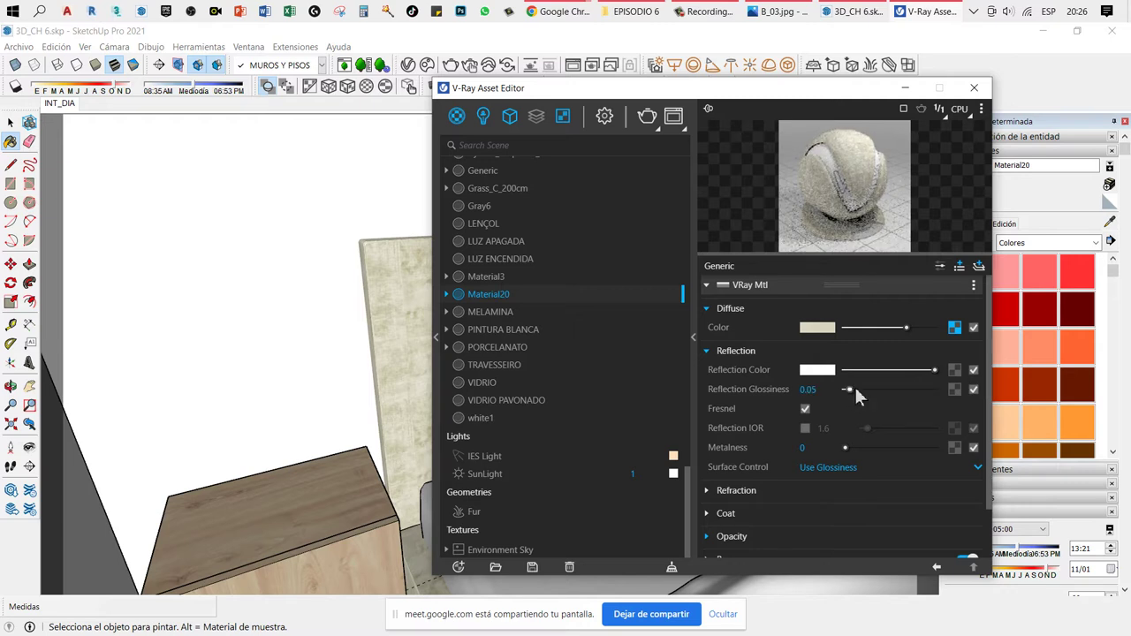
pyautogui.moveTo(856, 390); pyautogui.dragTo(896, 390)
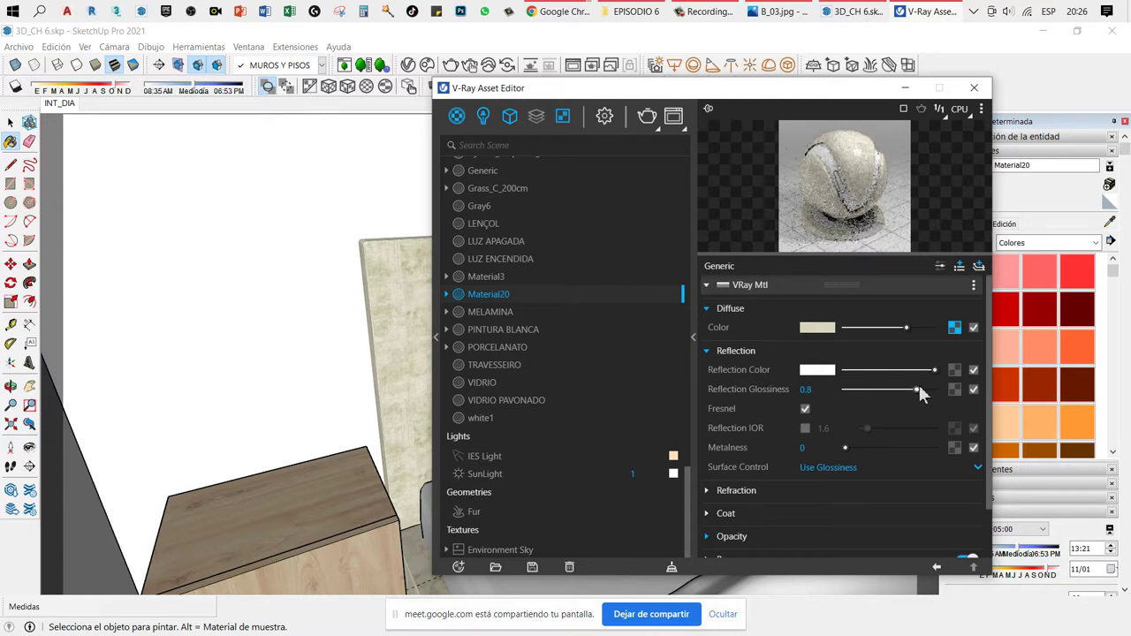
pyautogui.click(891, 389)
pyautogui.moveTo(891, 390); pyautogui.dragTo(856, 392)
pyautogui.click(857, 390)
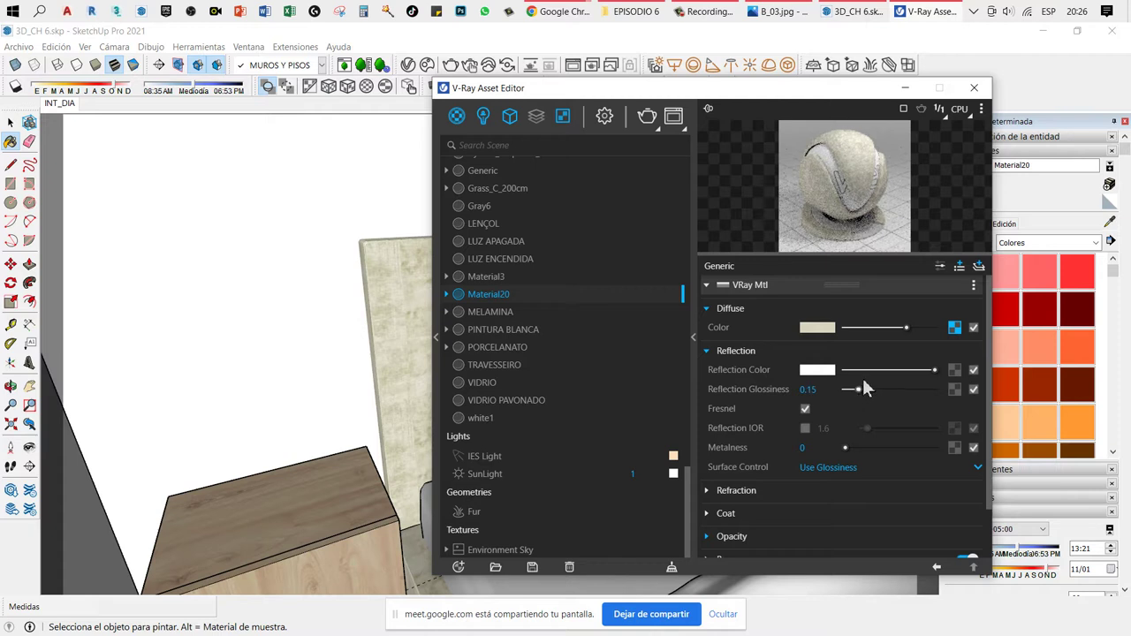
pyautogui.click(724, 352)
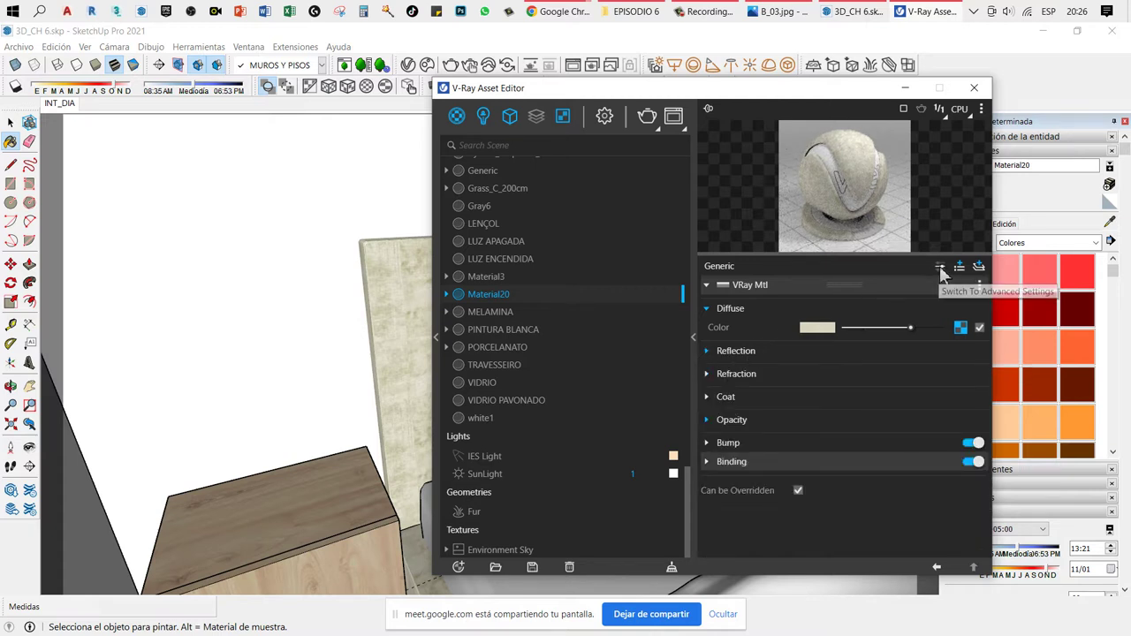
# Step: In the advanced material settings, set Material20's sheen colour to white
pyautogui.click(940, 267)
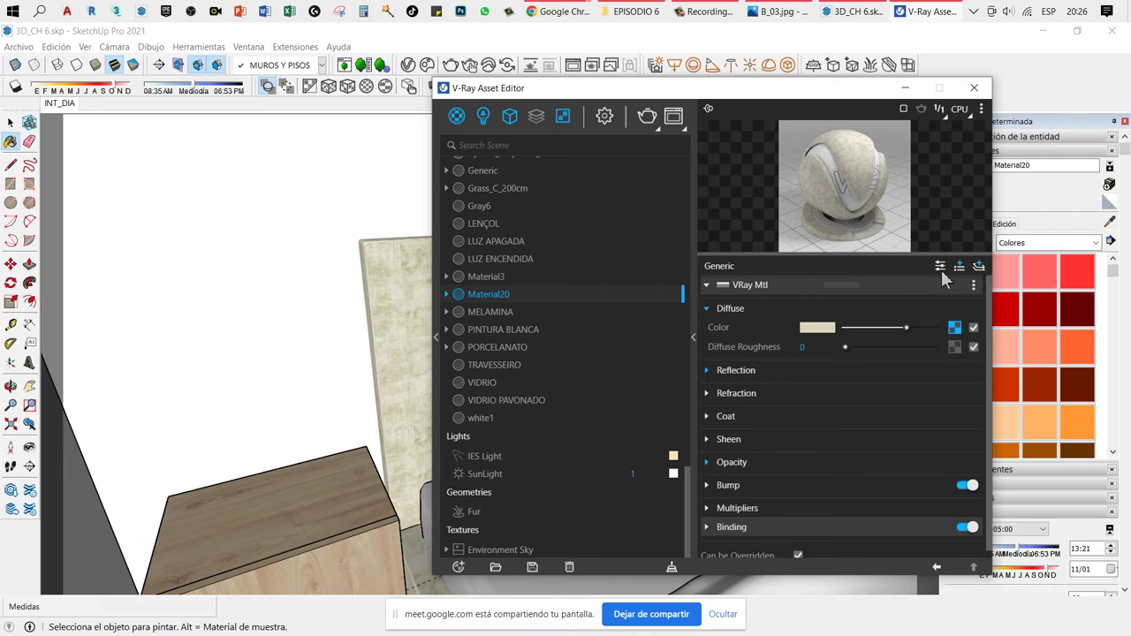
pyautogui.click(711, 439)
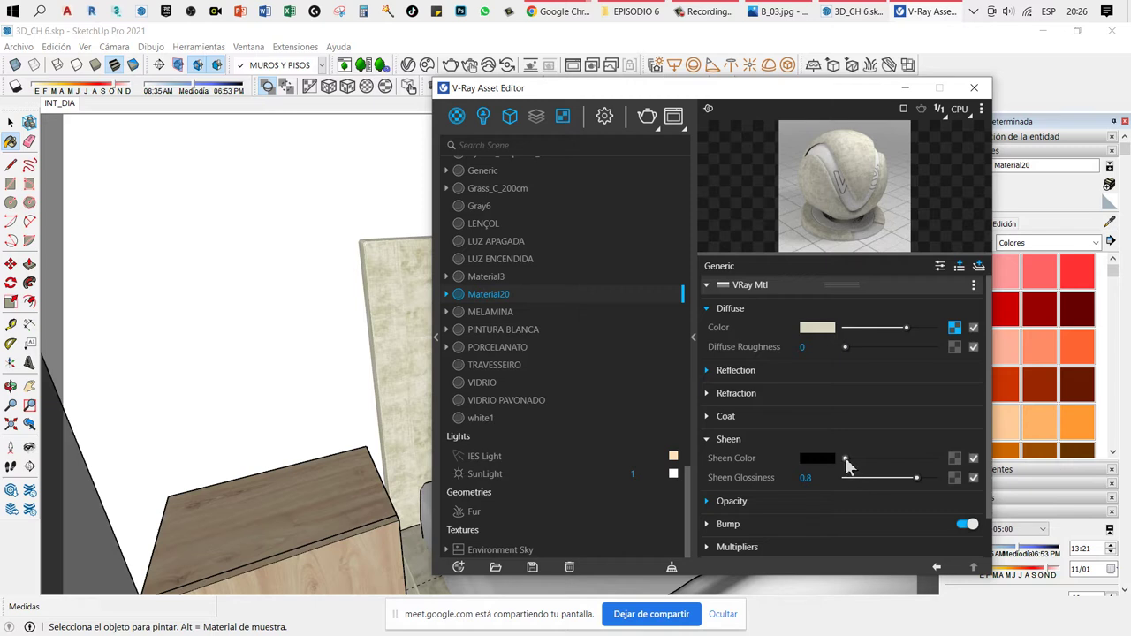
pyautogui.moveTo(845, 460); pyautogui.dragTo(944, 460)
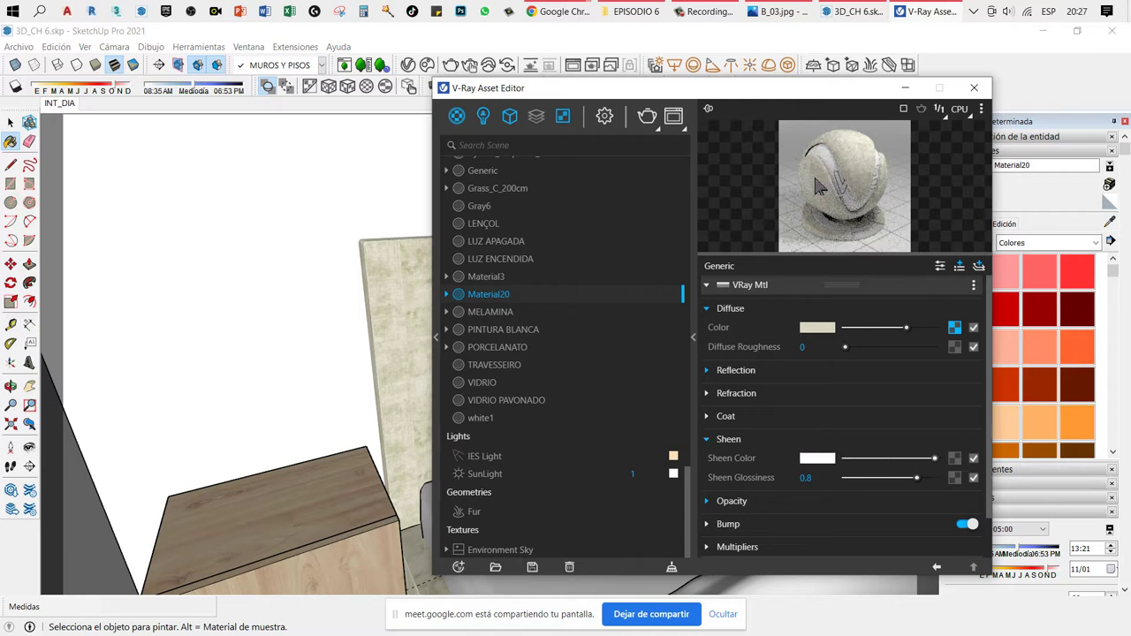
# Step: Hide the V-Ray editor and orbit in closer to the headboard
pyautogui.click(903, 88)
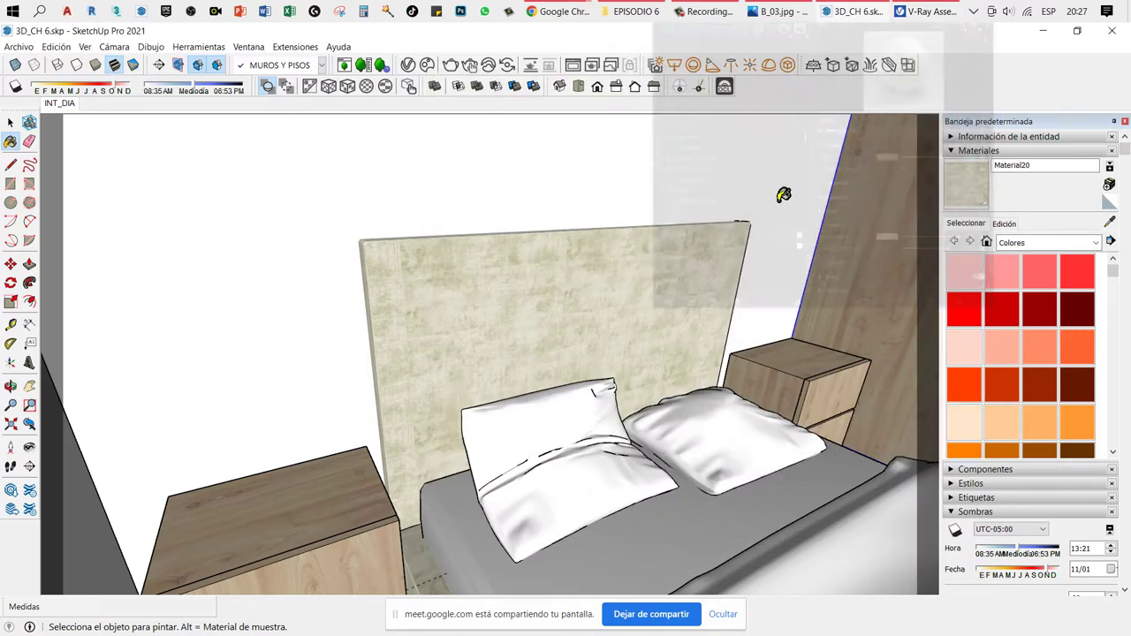
pyautogui.moveTo(619, 283)
pyautogui.mouseDown(button='middle')
pyautogui.moveTo(583, 229)
pyautogui.moveTo(534, 215)
pyautogui.moveTo(535, 245)
pyautogui.mouseUp(button='middle')
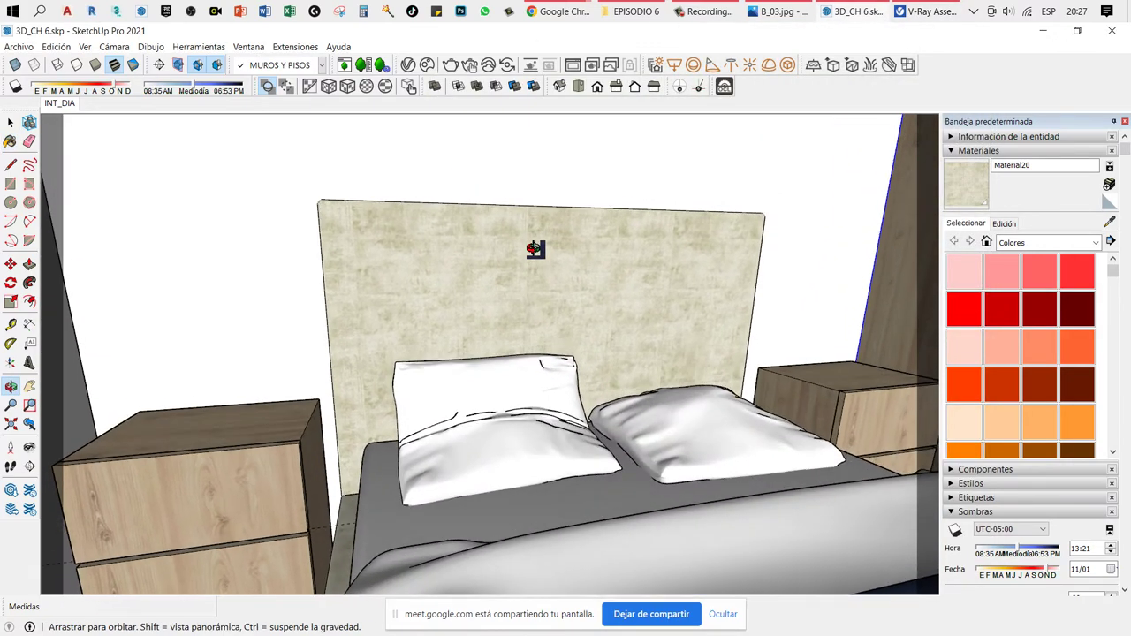
pyautogui.scroll(3, 434, 295)
pyautogui.moveTo(434, 295); pyautogui.dragTo(571, 250, button='middle')
pyautogui.scroll(3, 552, 271)
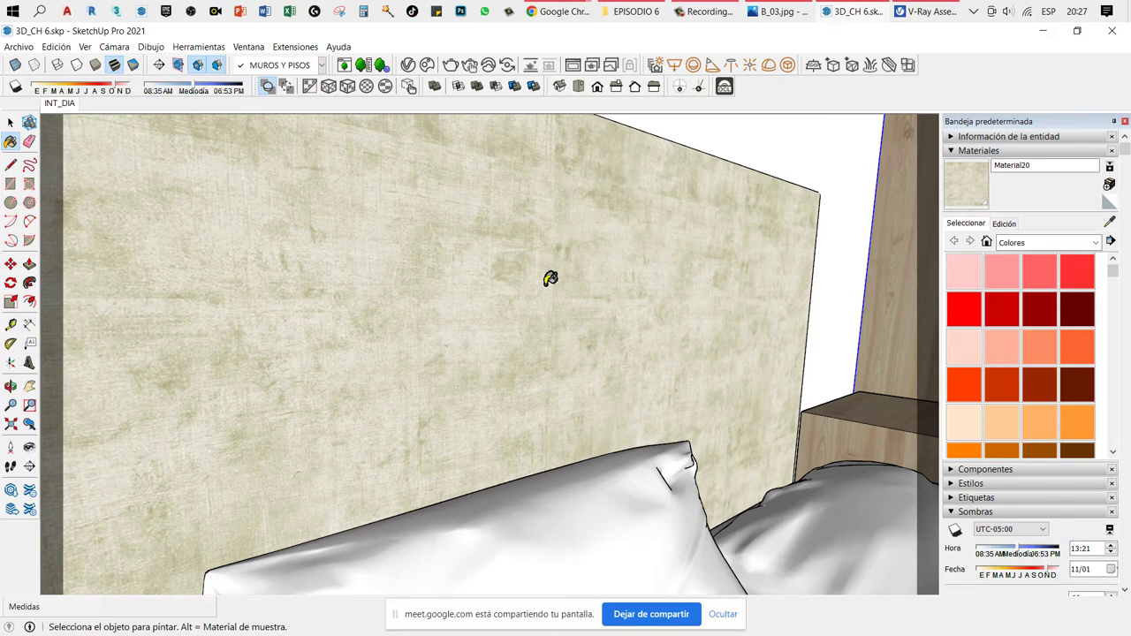
pyautogui.scroll(-3, 373, 283)
pyautogui.scroll(-3, 373, 280)
# Step: Sample Material20 and set its texture width to 1.2 m in the Edit tab
pyautogui.press('alt')
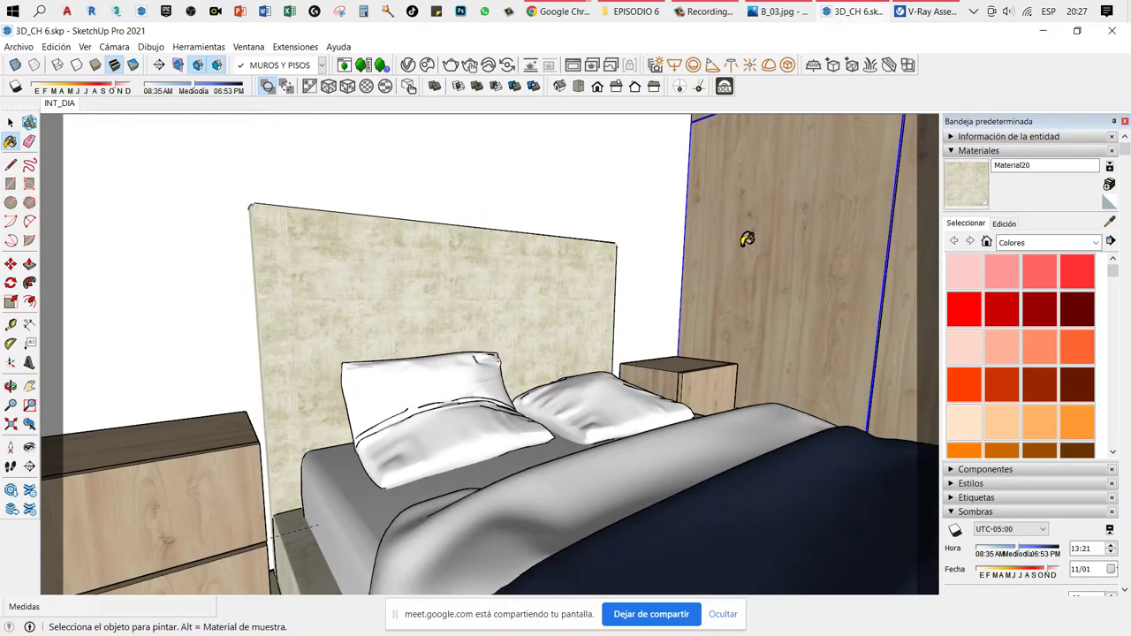
pyautogui.click(997, 225)
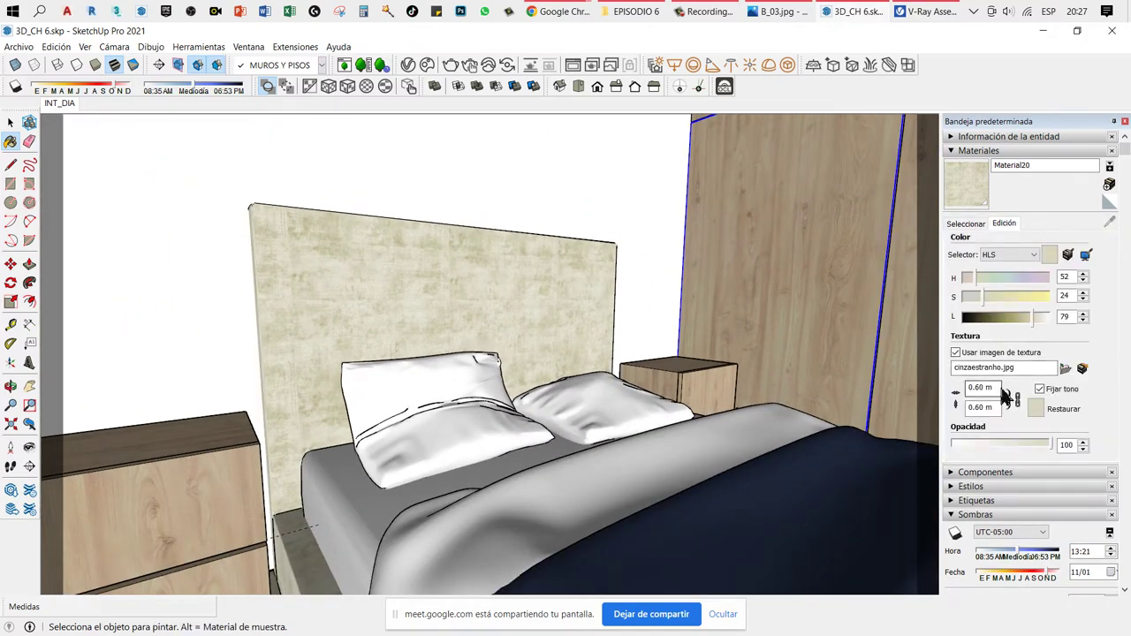
pyautogui.click(981, 387)
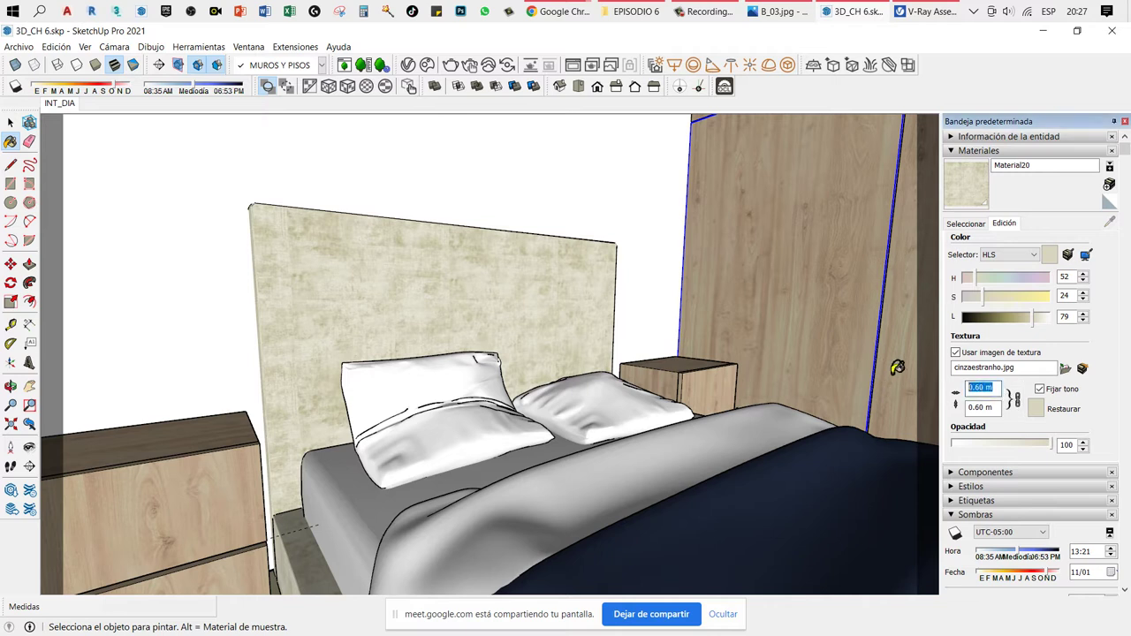
pyautogui.write('.')
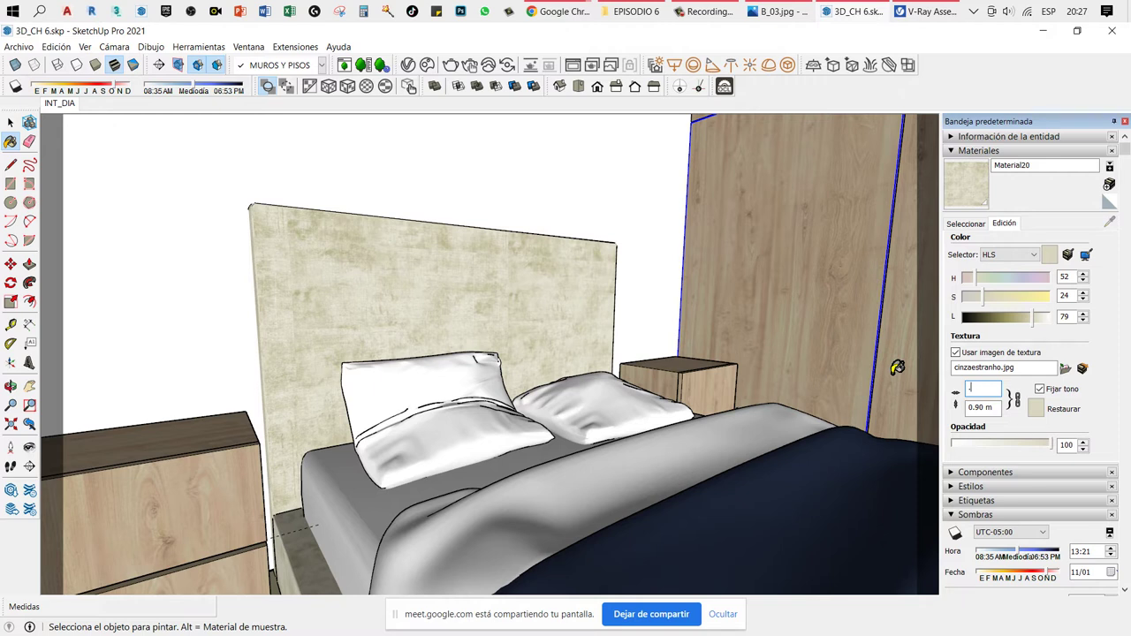
pyautogui.write('96')
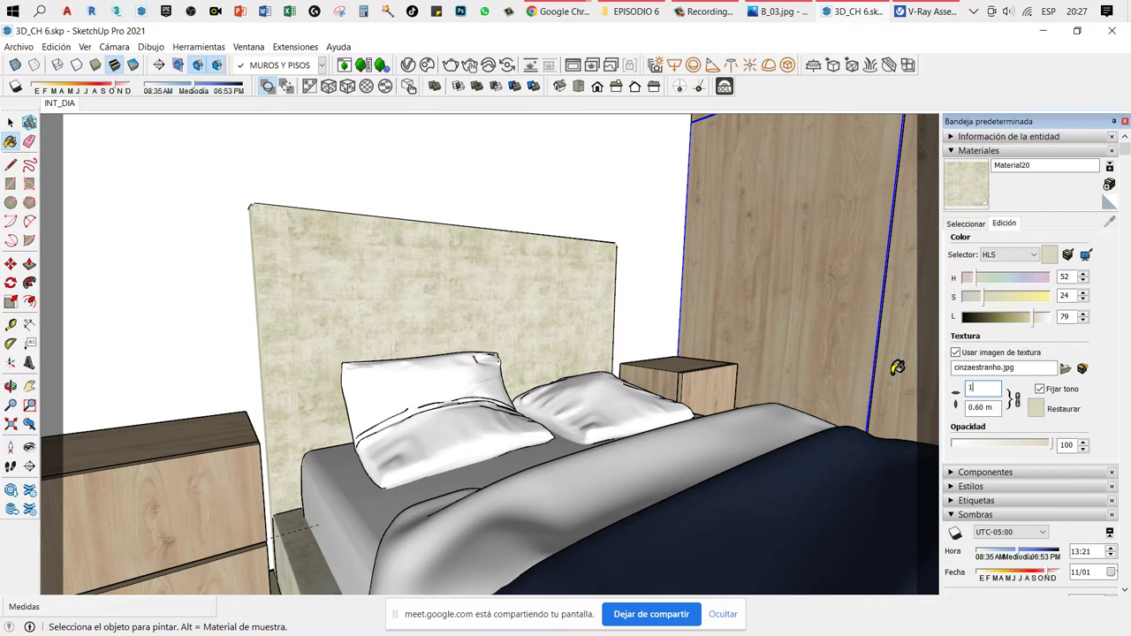
pyautogui.write('.5')
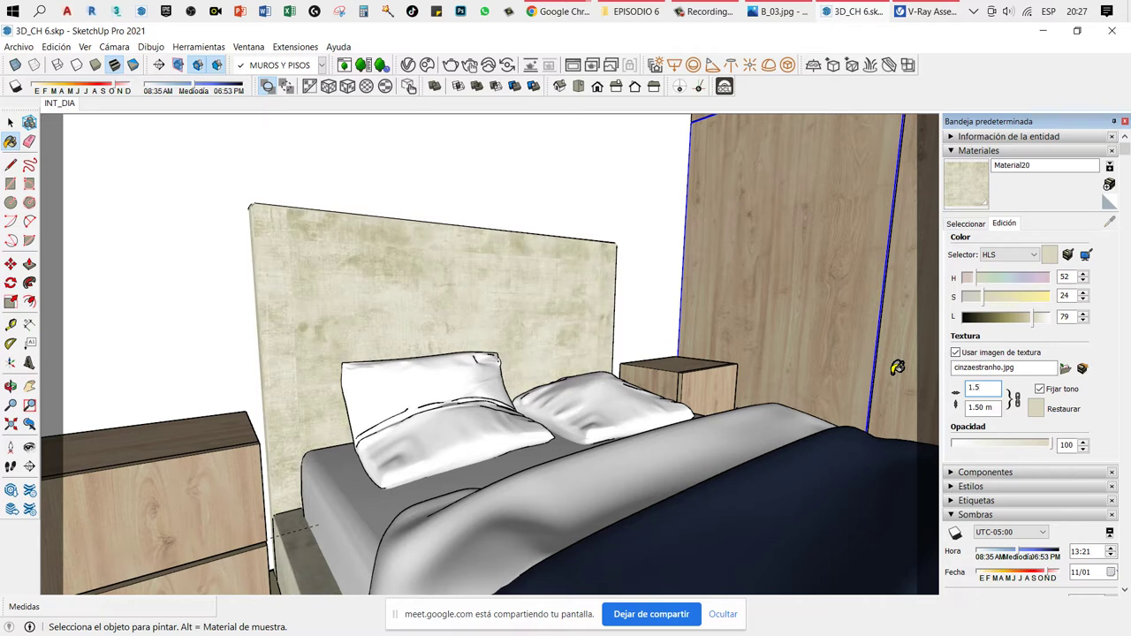
pyautogui.press('BackSpace')
pyautogui.press('BackSpace')
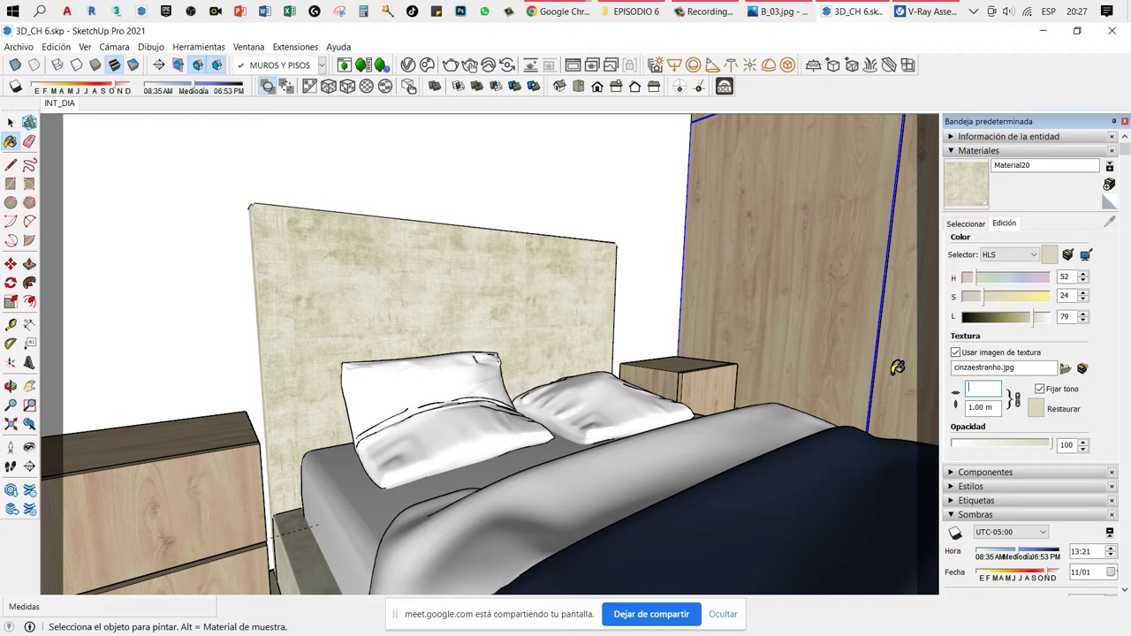
pyautogui.write('2')
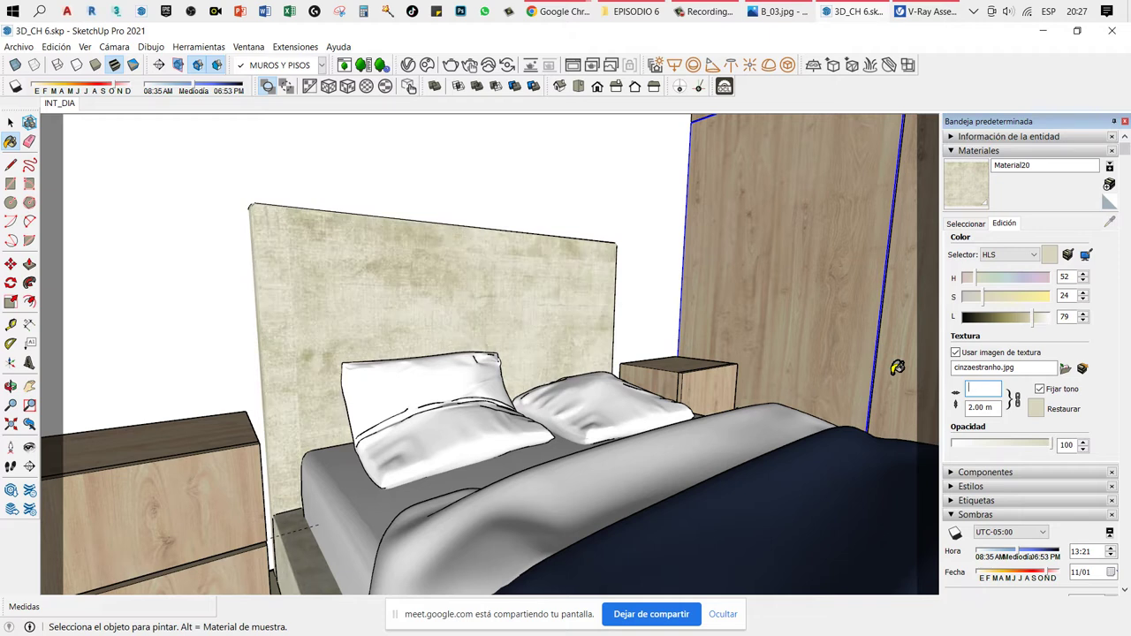
pyautogui.write('1.2')
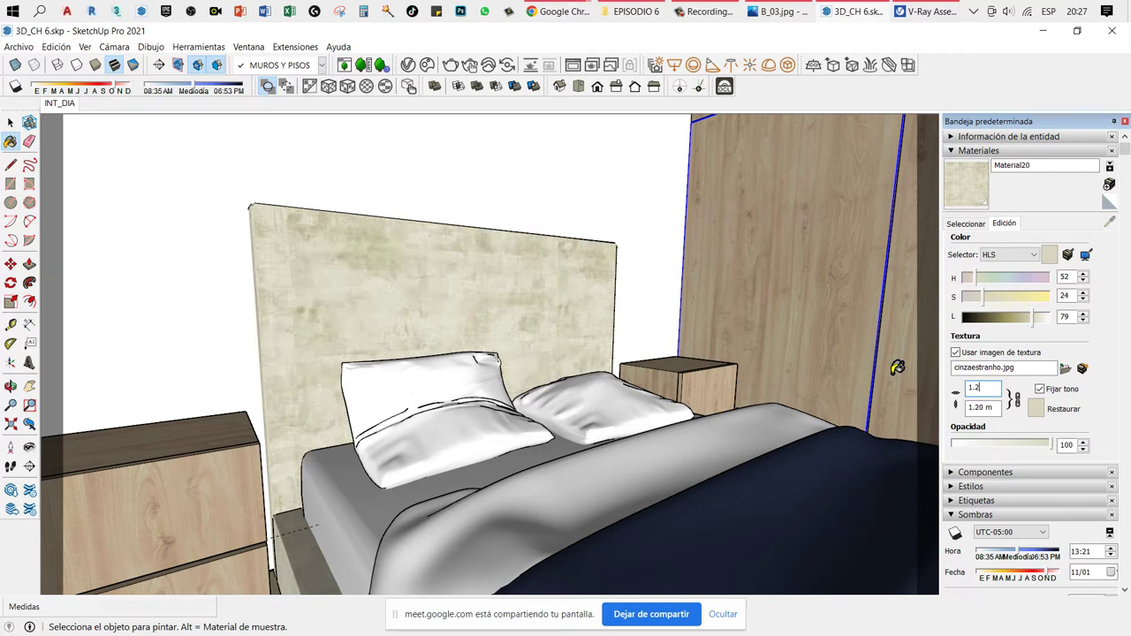
pyautogui.press('Return')
# Step: Look around the bedroom to frame the bed, headboard and nightstands
pyautogui.moveTo(643, 221); pyautogui.dragTo(629, 246, button='middle')
pyautogui.press('space')
pyautogui.press('l')
pyautogui.moveTo(624, 245); pyautogui.dragTo(564, 332)
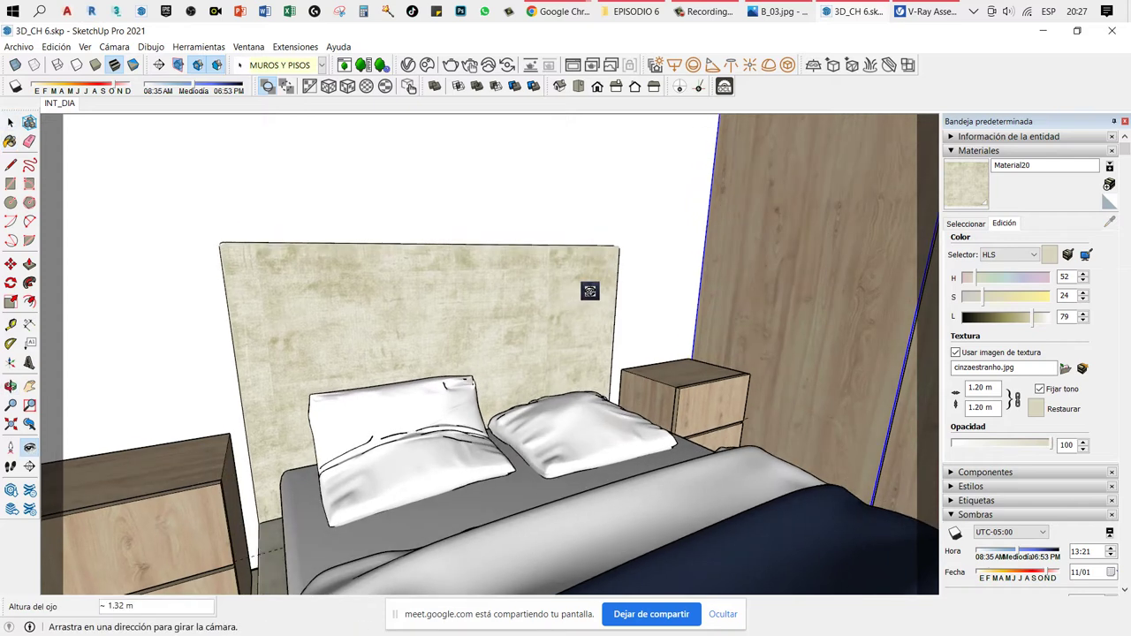
pyautogui.scroll(-3, 564, 331)
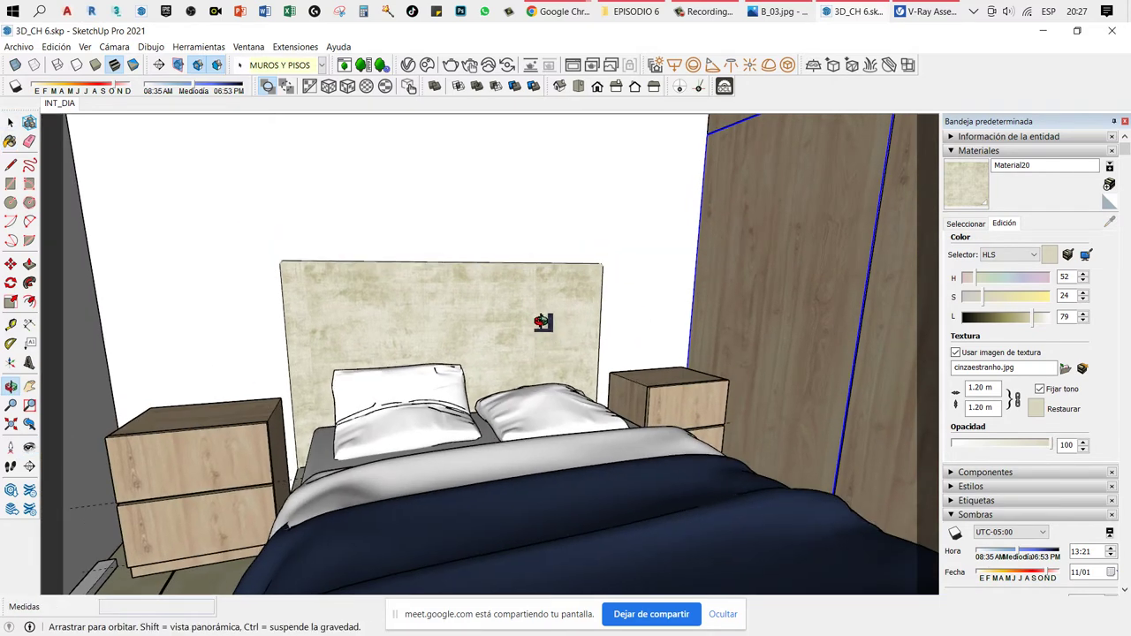
pyautogui.moveTo(537, 354); pyautogui.dragTo(498, 315, button='middle')
pyautogui.moveTo(540, 280)
pyautogui.mouseDown(button='middle')
pyautogui.moveTo(562, 287)
pyautogui.moveTo(562, 310)
pyautogui.mouseUp(button='middle')
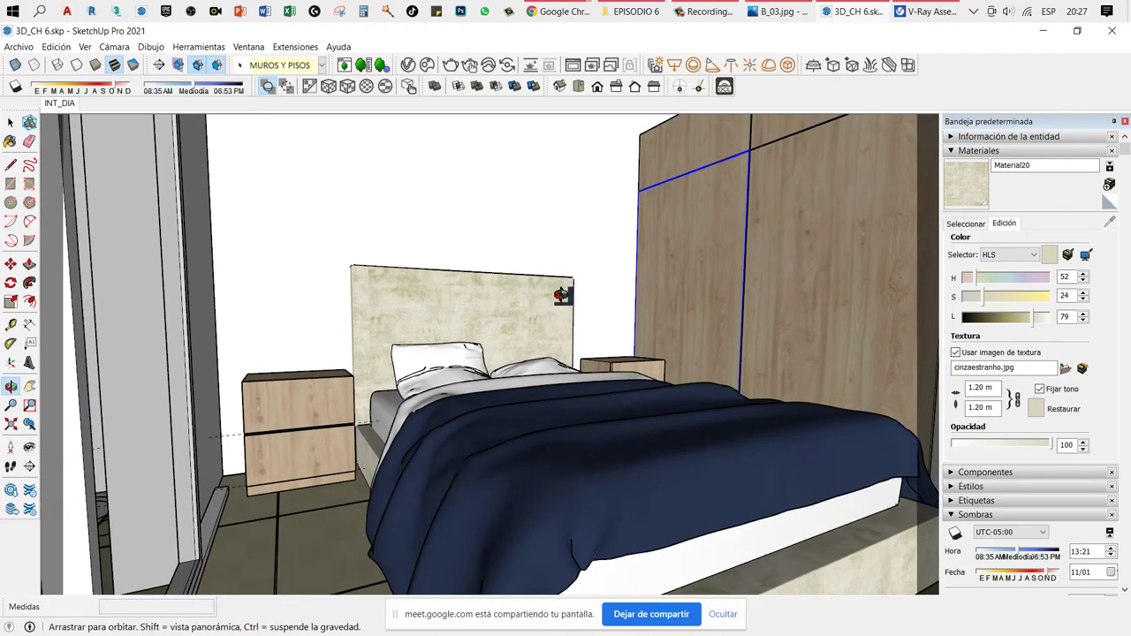
pyautogui.scroll(3, 404, 313)
pyautogui.scroll(-2, 410, 331)
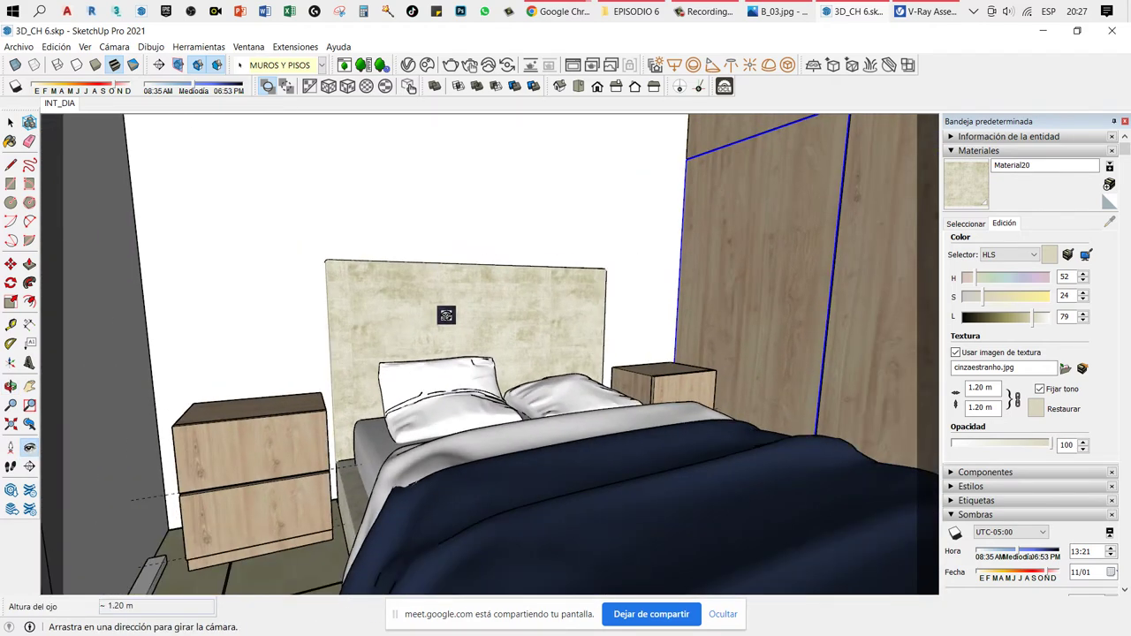
pyautogui.moveTo(611, 321); pyautogui.dragTo(609, 292, button='middle')
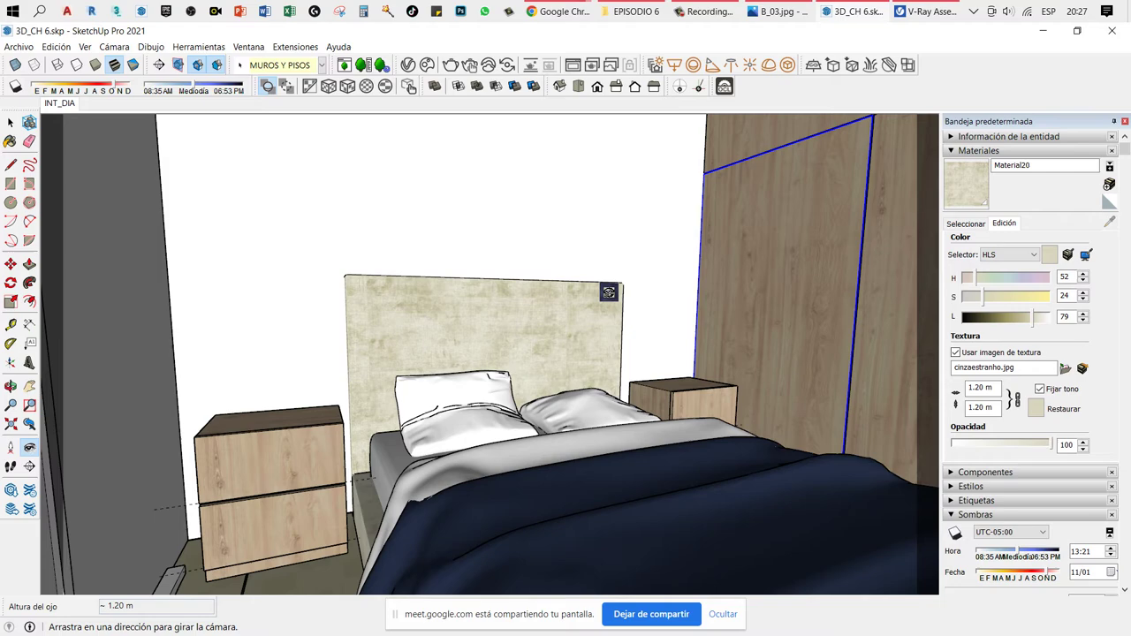
pyautogui.moveTo(609, 292)
pyautogui.mouseDown()
pyautogui.moveTo(740, 269)
pyautogui.moveTo(823, 233)
pyautogui.mouseUp()
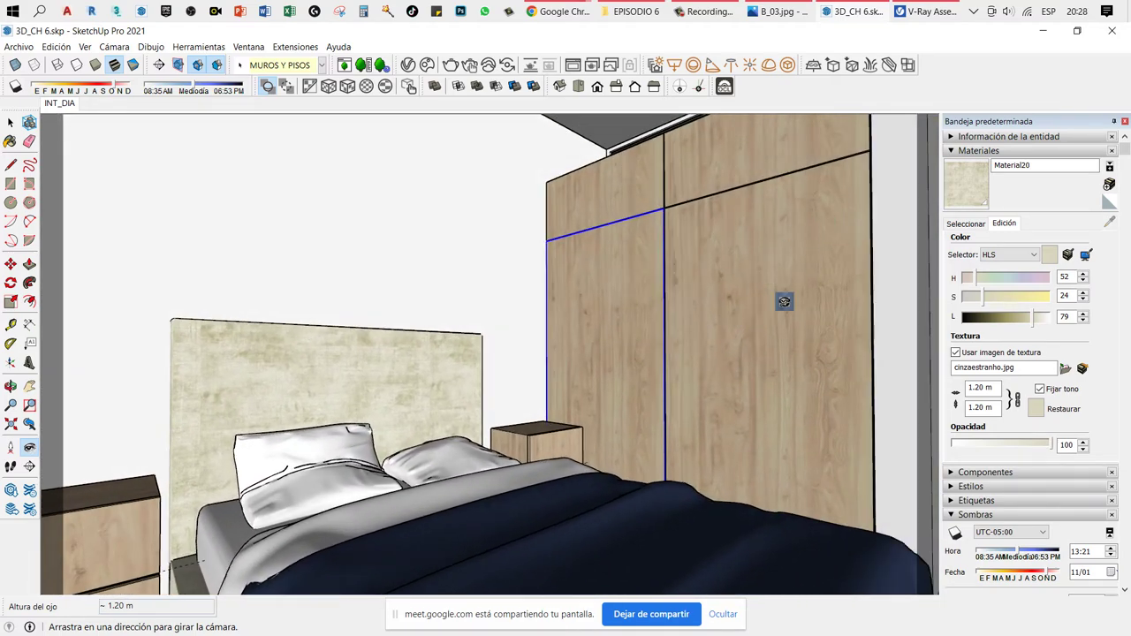
pyautogui.moveTo(781, 302); pyautogui.dragTo(778, 316, button='middle')
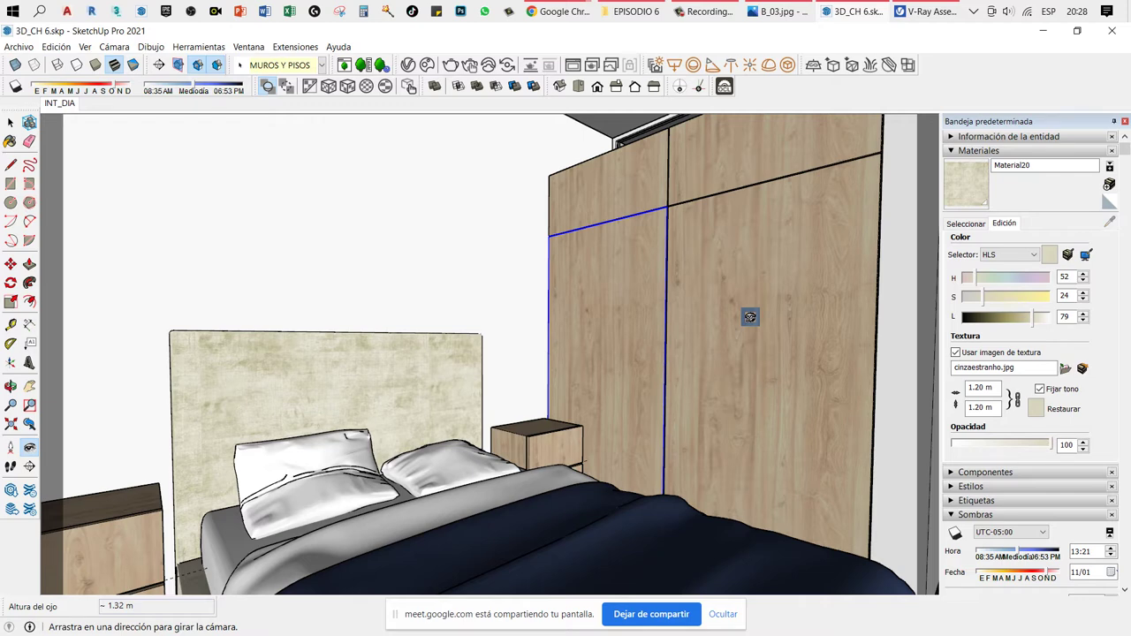
pyautogui.moveTo(698, 325); pyautogui.dragTo(449, 299)
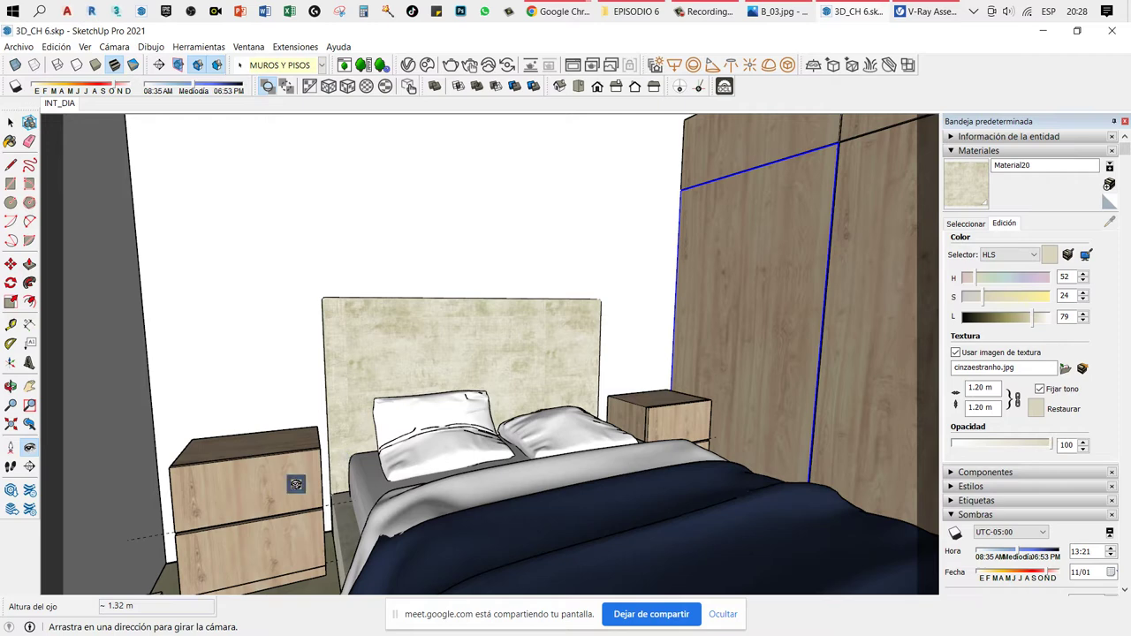
pyautogui.scroll(1, 418, 335)
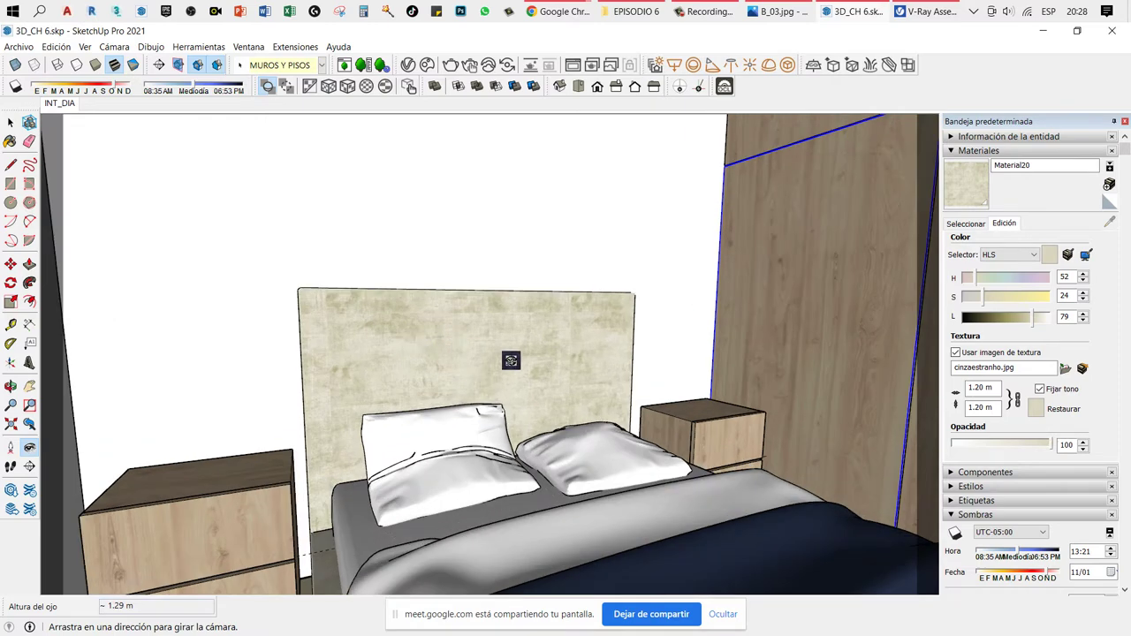
pyautogui.scroll(-1, 517, 359)
pyautogui.press('space')
pyautogui.scroll(1, 471, 349)
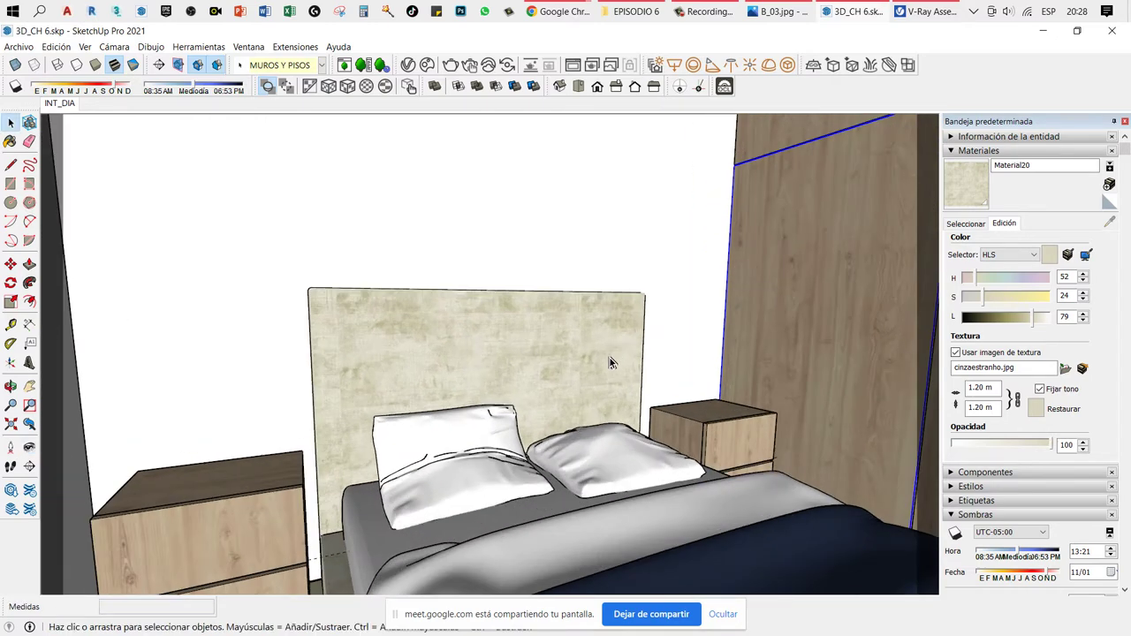
# Step: Change Material20's texture width to 1.5 m
pyautogui.click(981, 387)
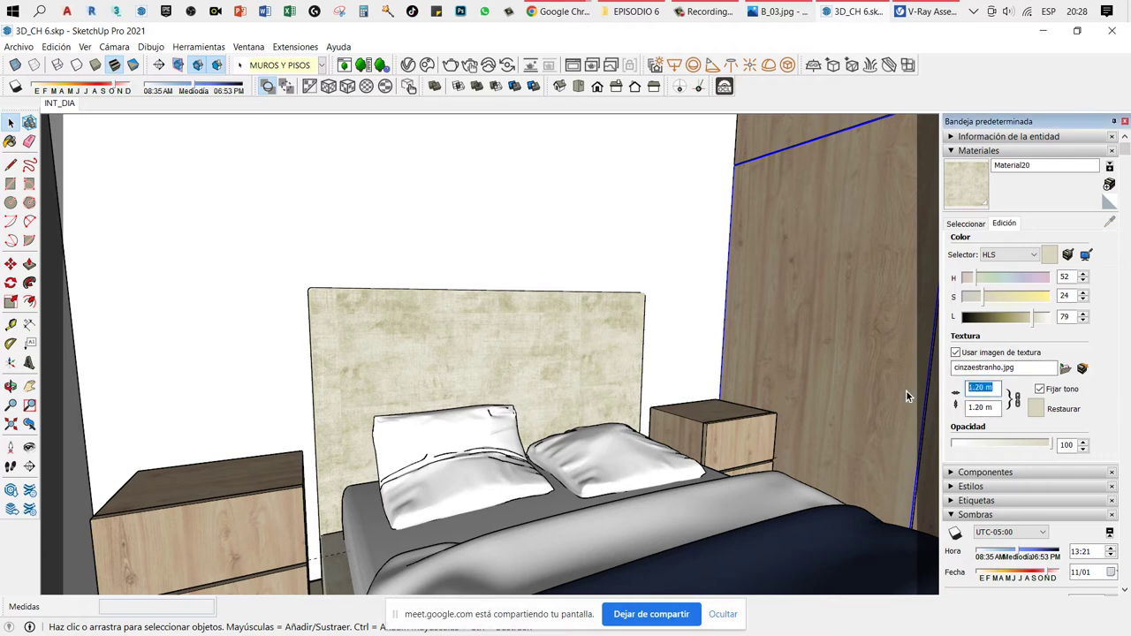
pyautogui.write('.2')
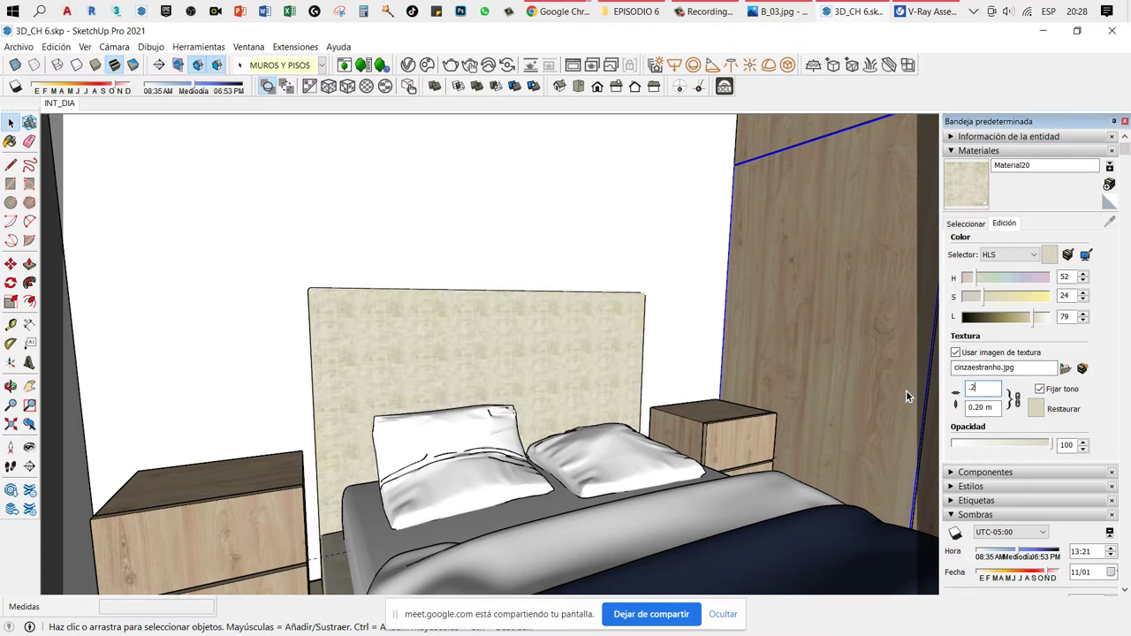
pyautogui.scroll(2, 398, 365)
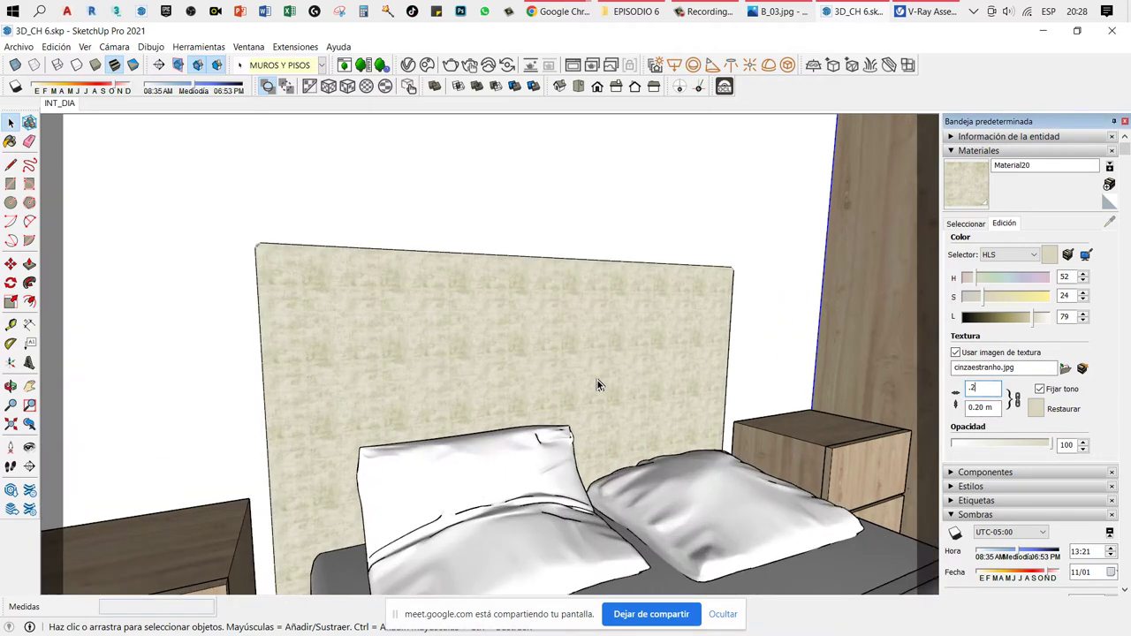
pyautogui.scroll(-3, 442, 310)
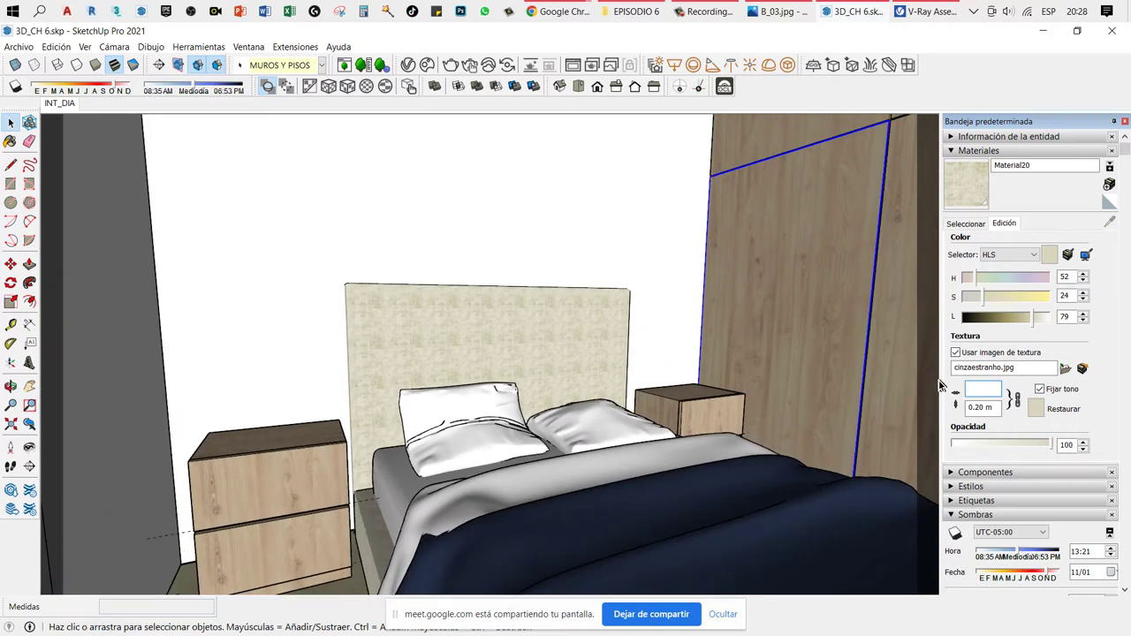
pyautogui.write('1.5')
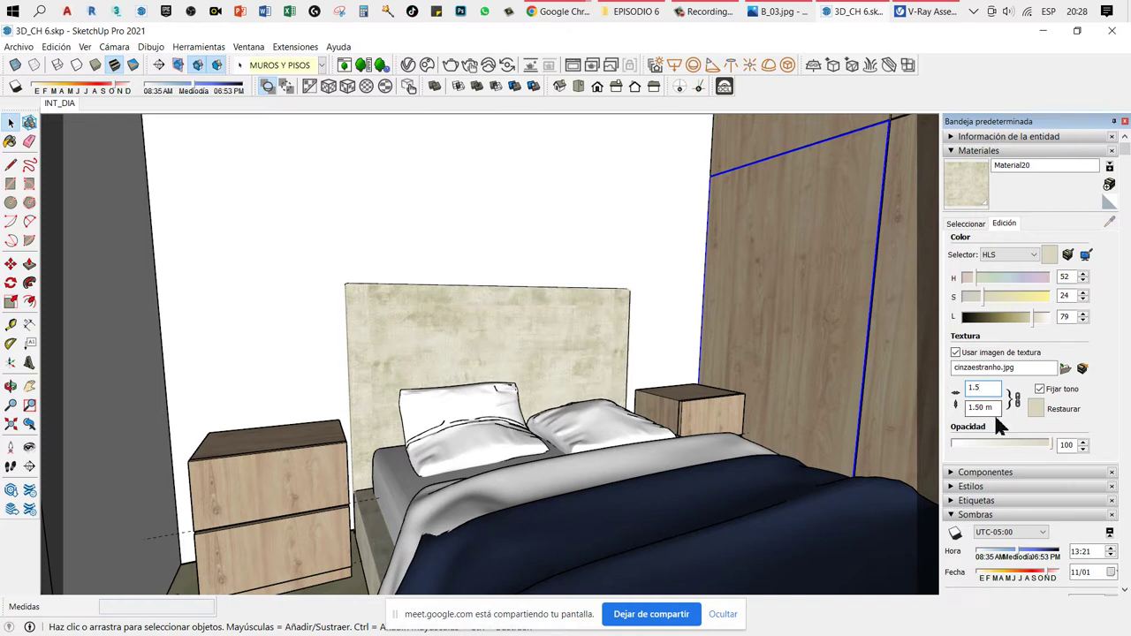
pyautogui.press('Return')
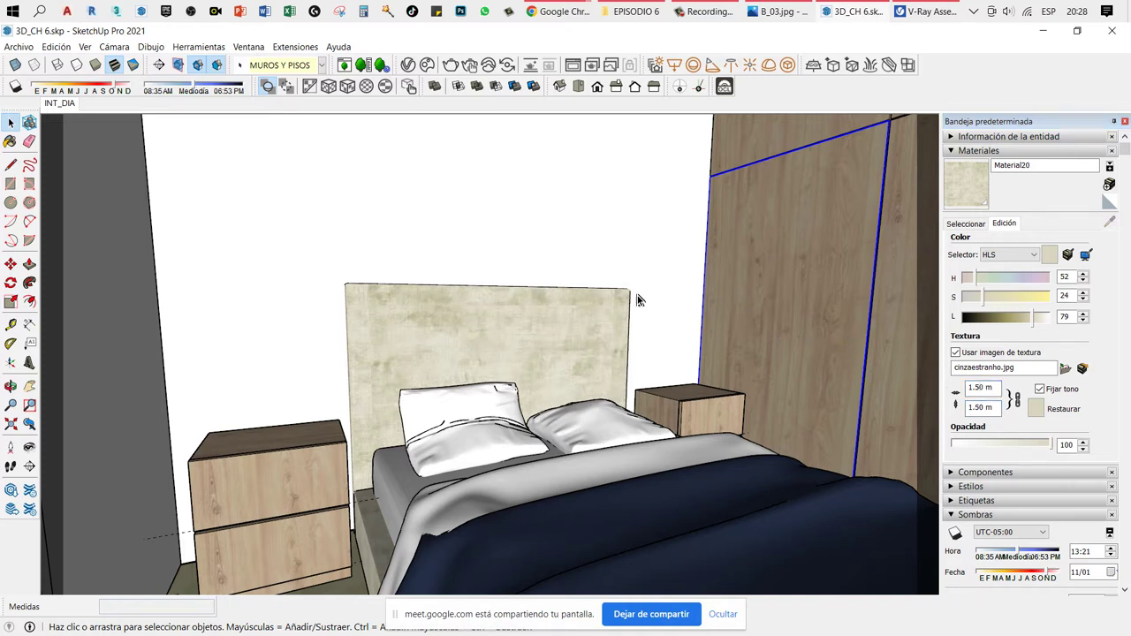
pyautogui.scroll(-2, 534, 362)
# Step: Orbit to the left nightstand and select its bottom drawer
pyautogui.moveTo(534, 362); pyautogui.dragTo(353, 362, button='middle')
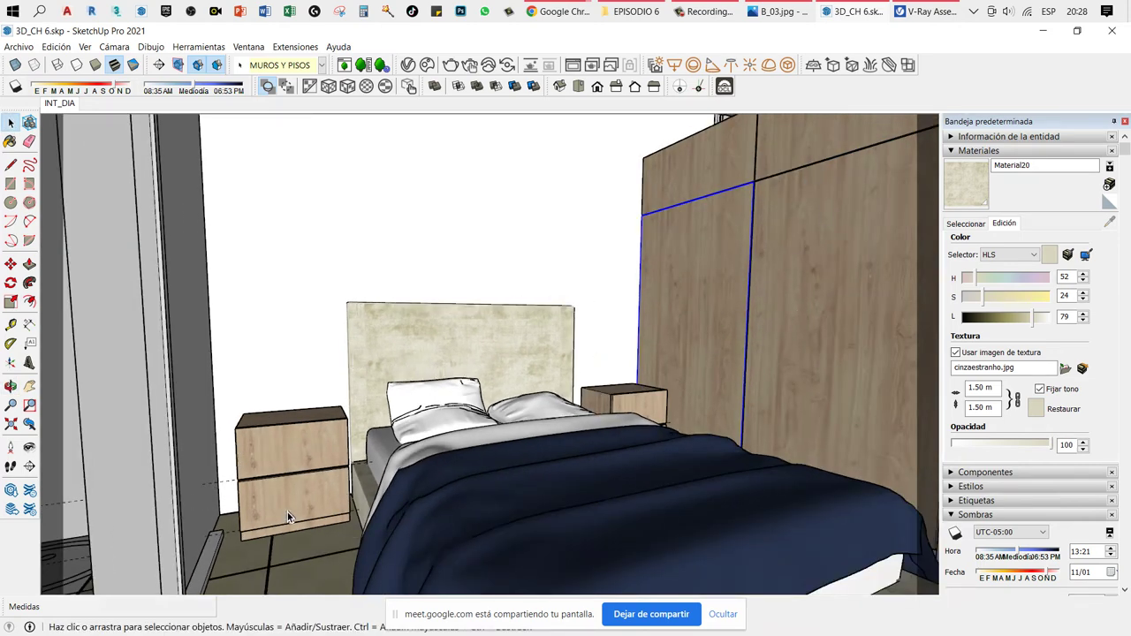
pyautogui.moveTo(341, 478)
pyautogui.mouseDown(button='middle')
pyautogui.moveTo(165, 555)
pyautogui.moveTo(248, 452)
pyautogui.mouseUp(button='middle')
pyautogui.scroll(2, 294, 415)
pyautogui.scroll(1, 293, 419)
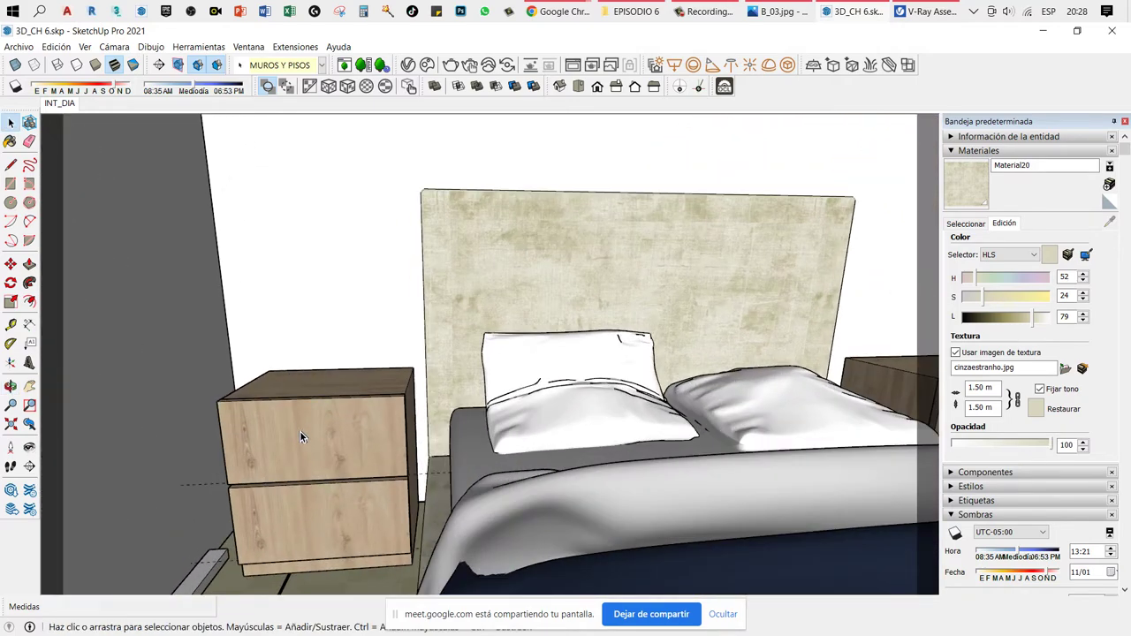
pyautogui.click(305, 459)
pyautogui.moveTo(326, 525); pyautogui.dragTo(375, 429, button='middle')
pyautogui.scroll(2, 305, 415)
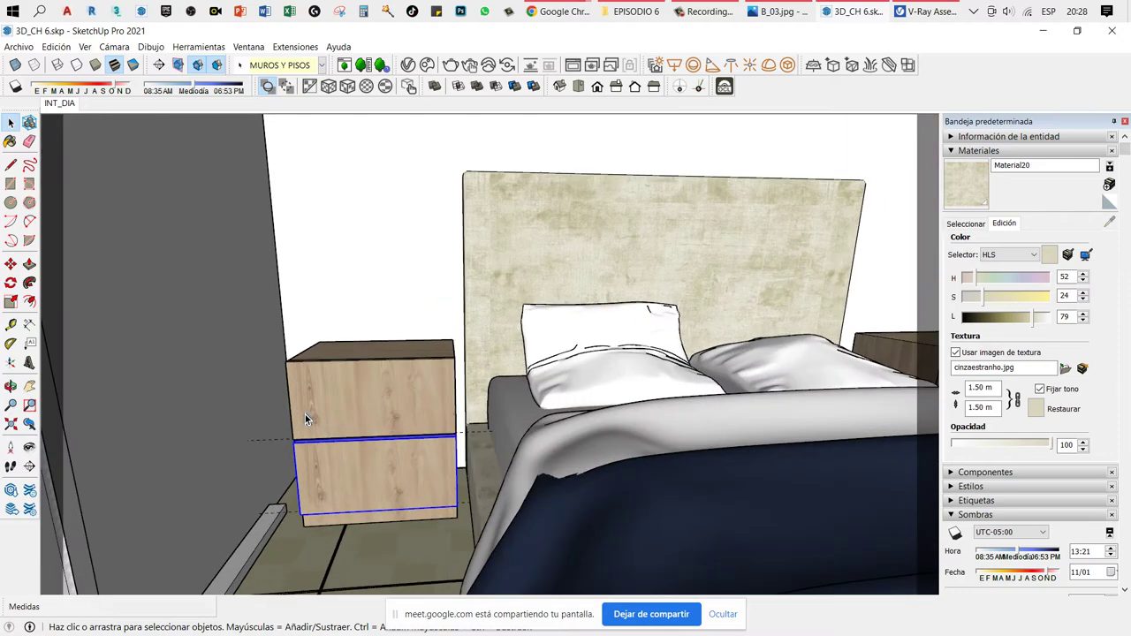
pyautogui.click(313, 399)
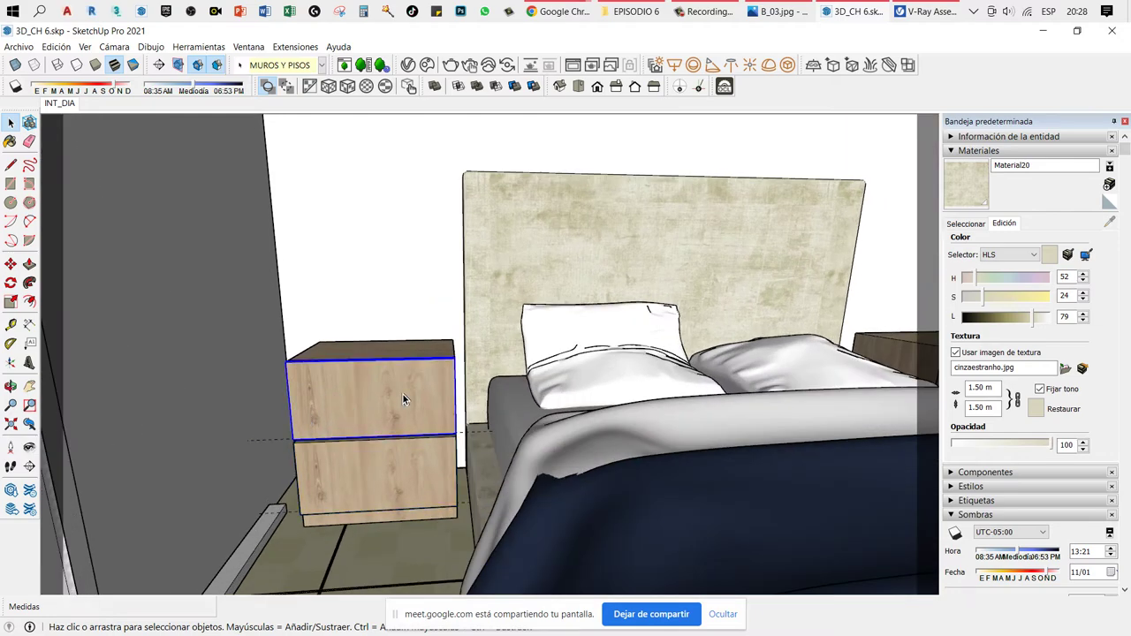
pyautogui.moveTo(403, 395)
pyautogui.mouseDown(button='middle')
pyautogui.moveTo(320, 510)
pyautogui.moveTo(347, 477)
pyautogui.mouseUp(button='middle')
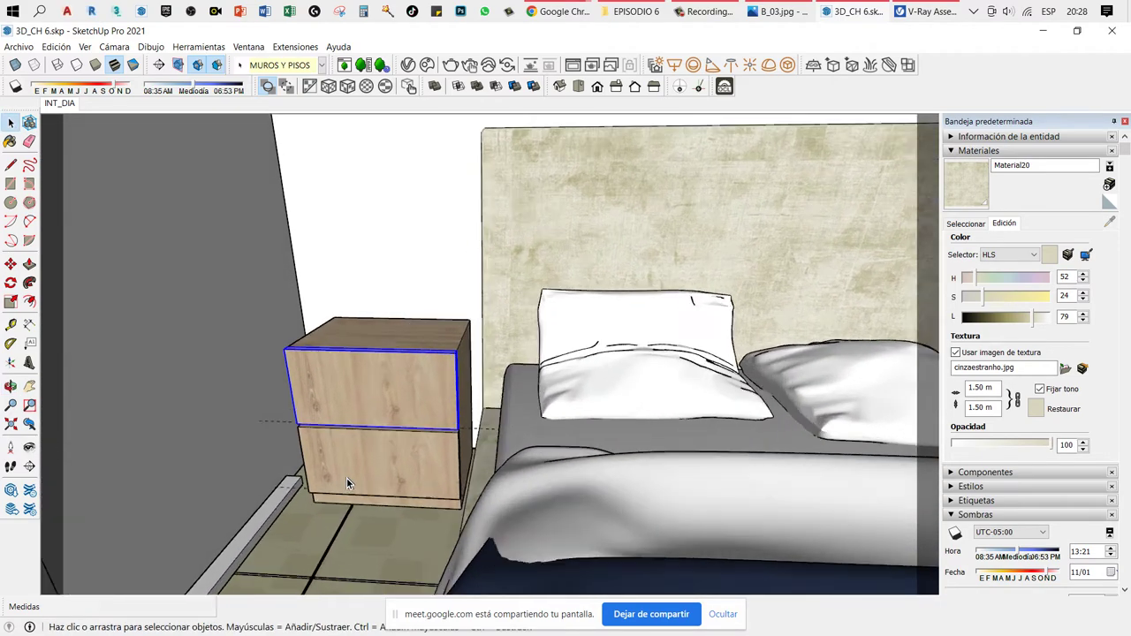
pyautogui.click(343, 476)
# Step: Explode the left nightstand's bottom drawer with Explotar, then recentre the view on the bed
pyautogui.rightClick(352, 453)
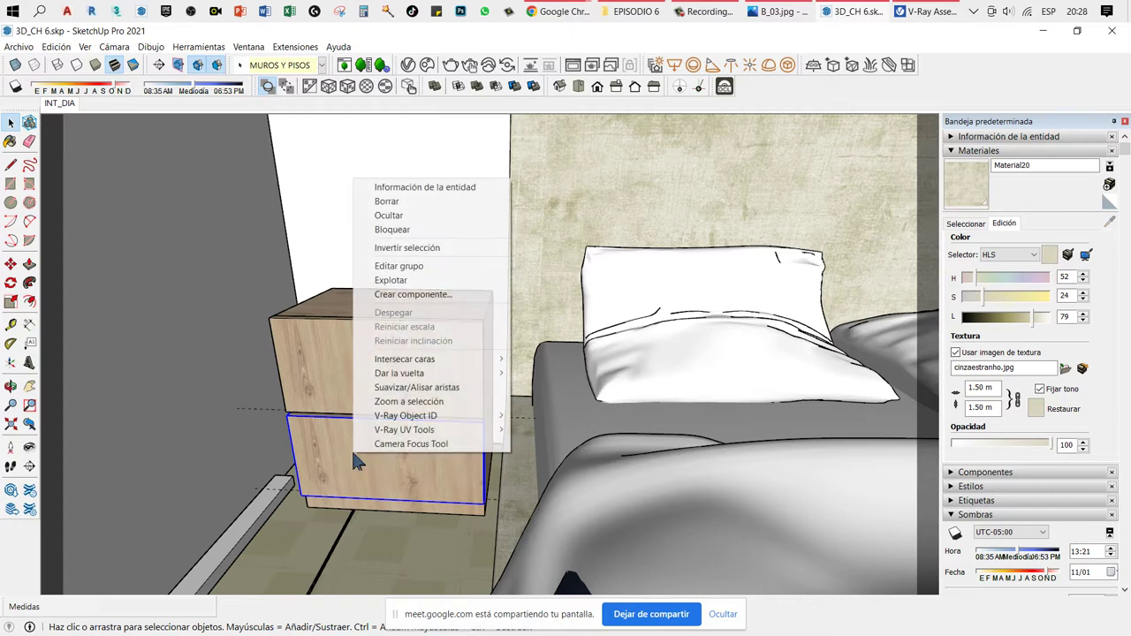
pyautogui.click(406, 280)
pyautogui.moveTo(388, 436); pyautogui.dragTo(369, 364, button='middle')
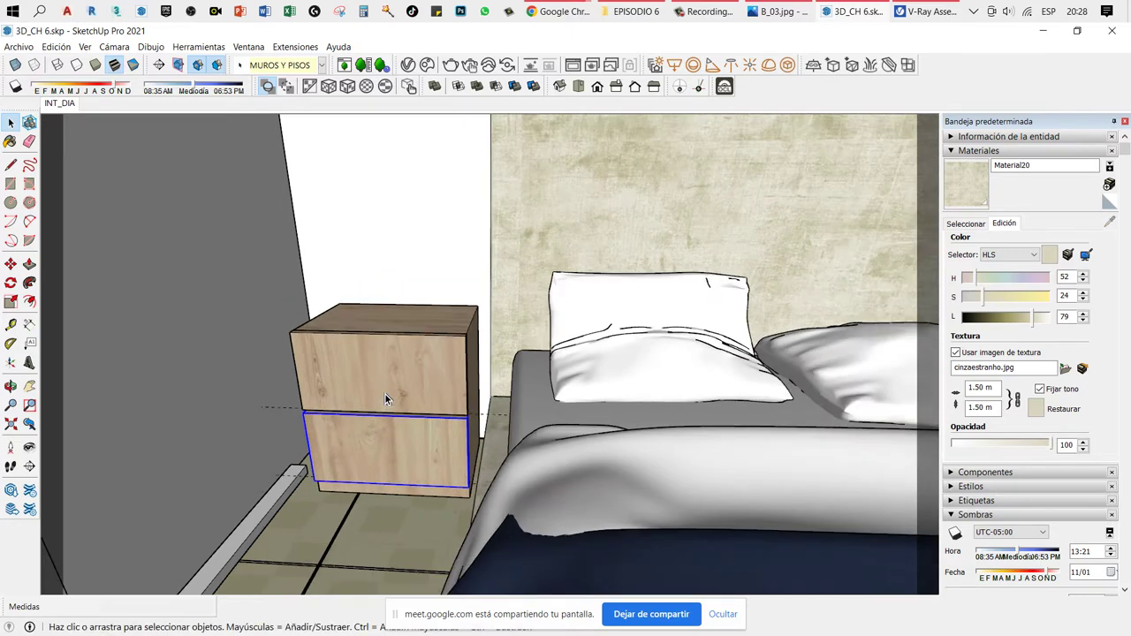
pyautogui.click(368, 362)
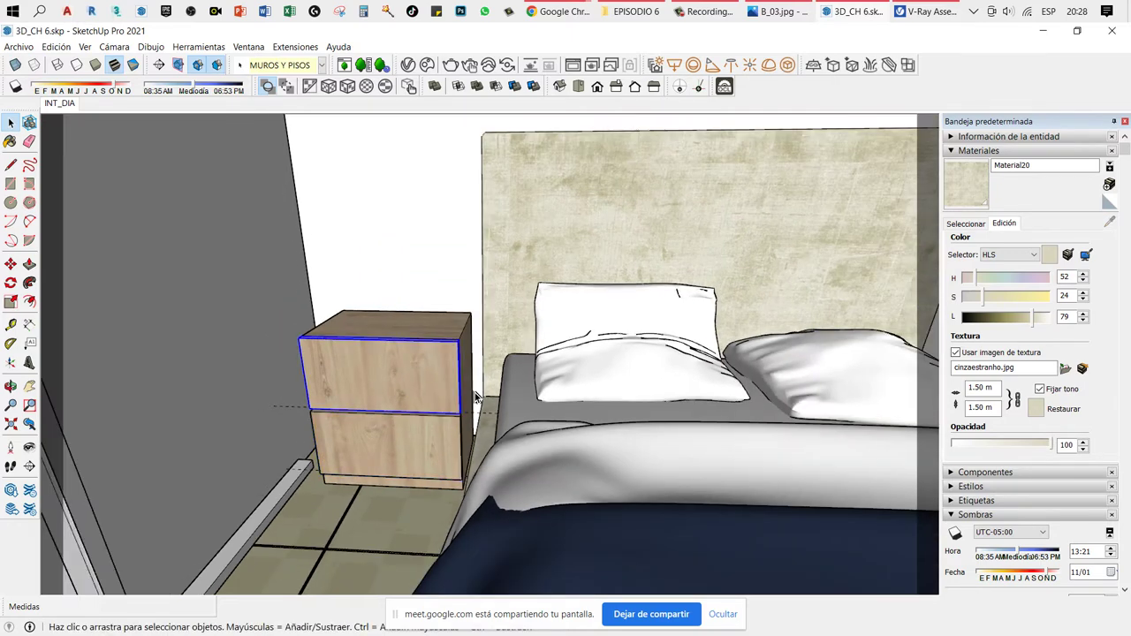
pyautogui.click(384, 442)
pyautogui.scroll(-2, 380, 424)
pyautogui.scroll(-1, 327, 434)
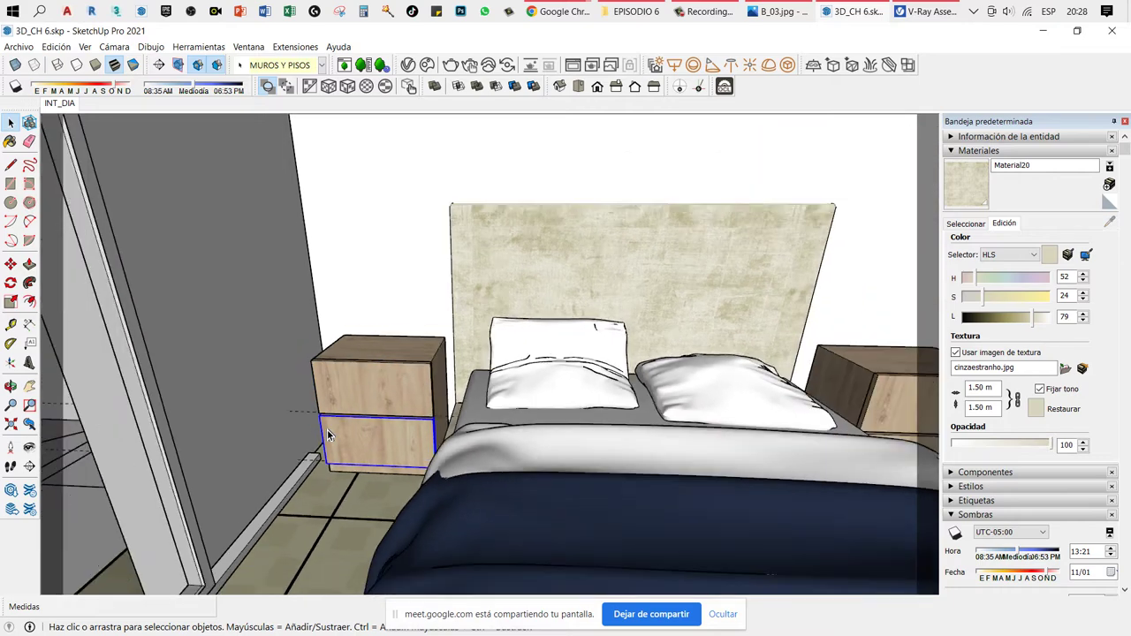
pyautogui.press('l')
pyautogui.moveTo(360, 443); pyautogui.dragTo(663, 443)
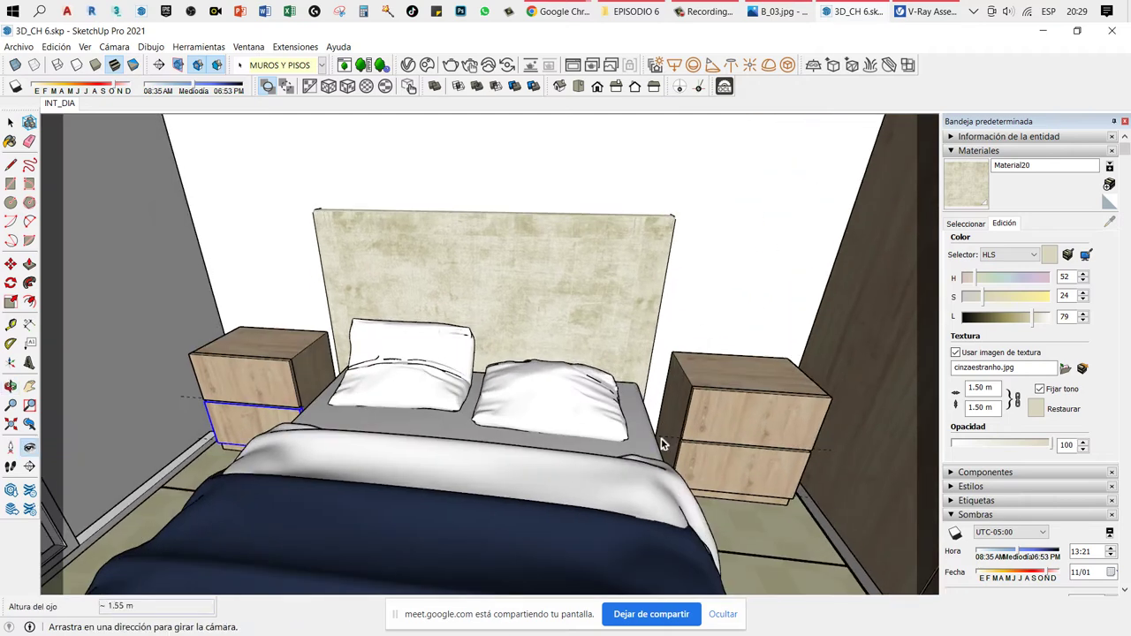
# Step: Explode the right nightstand's top drawer group with Explotar
pyautogui.press('space')
pyautogui.click(707, 422)
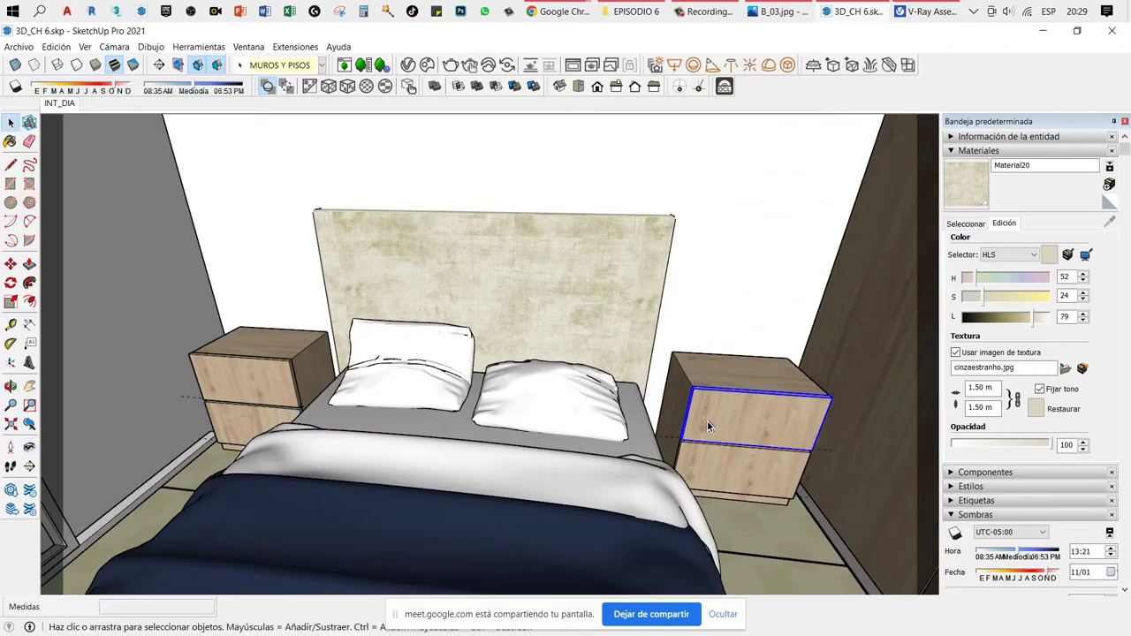
pyautogui.rightClick(707, 427)
pyautogui.click(767, 248)
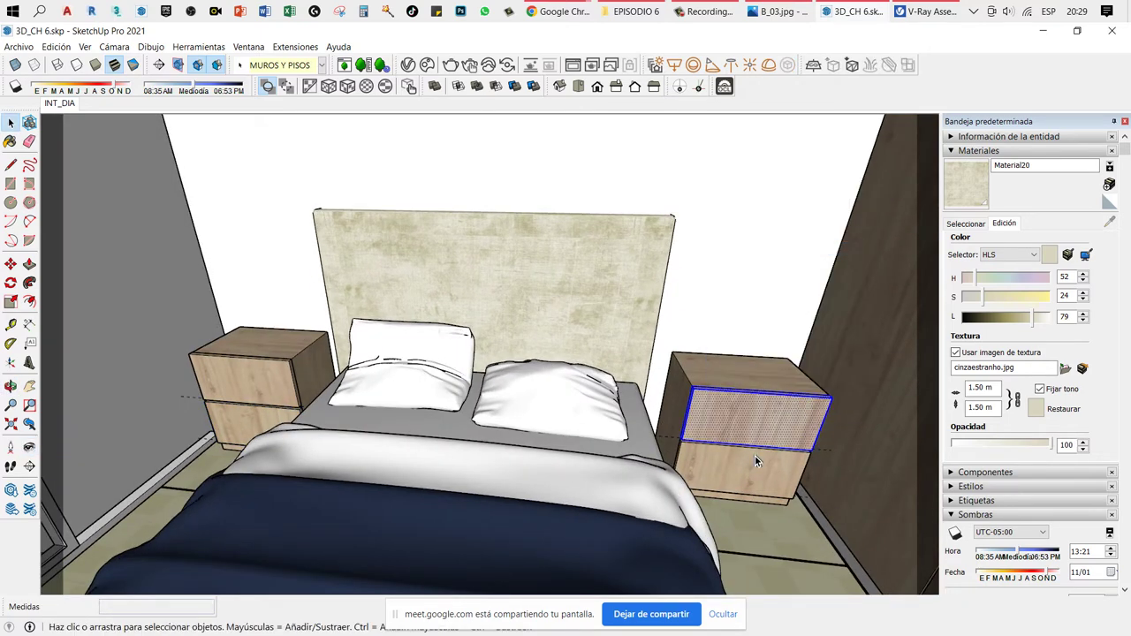
# Step: Explode the right nightstand's bottom drawer group and check both drawers' faces
pyautogui.scroll(1, 752, 469)
pyautogui.click(751, 471)
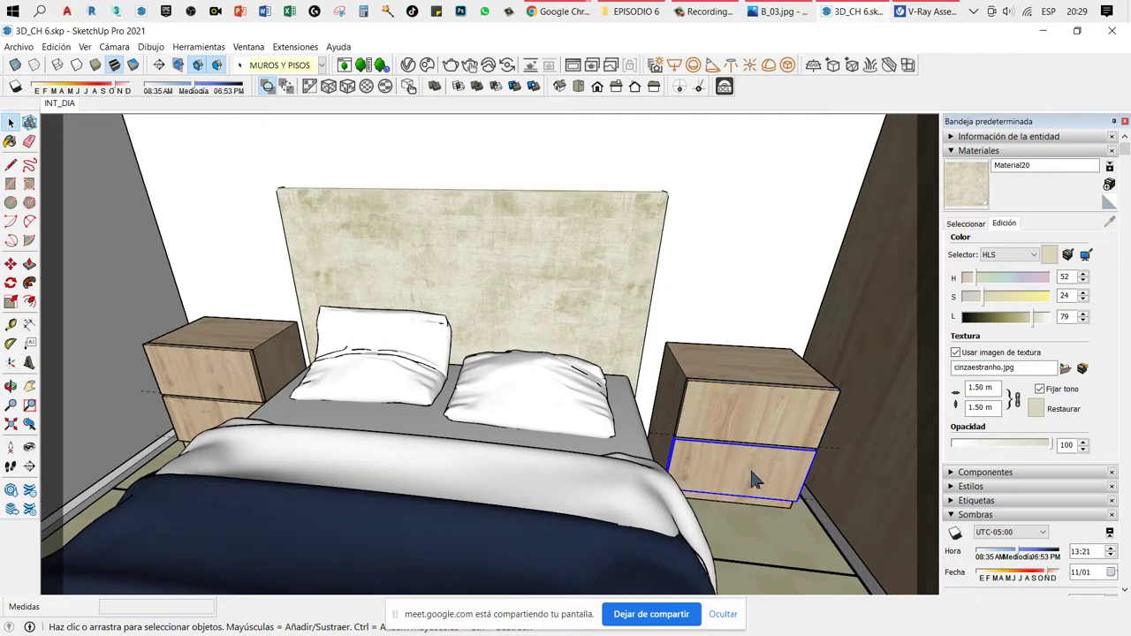
pyautogui.rightClick(751, 471)
pyautogui.click(793, 299)
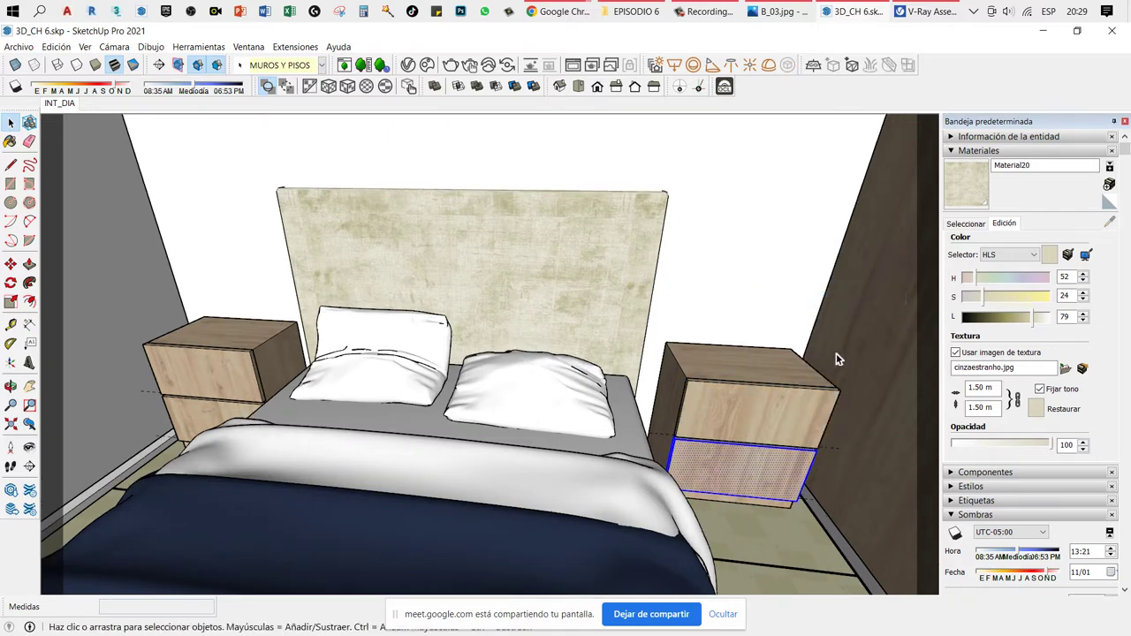
pyautogui.click(836, 360)
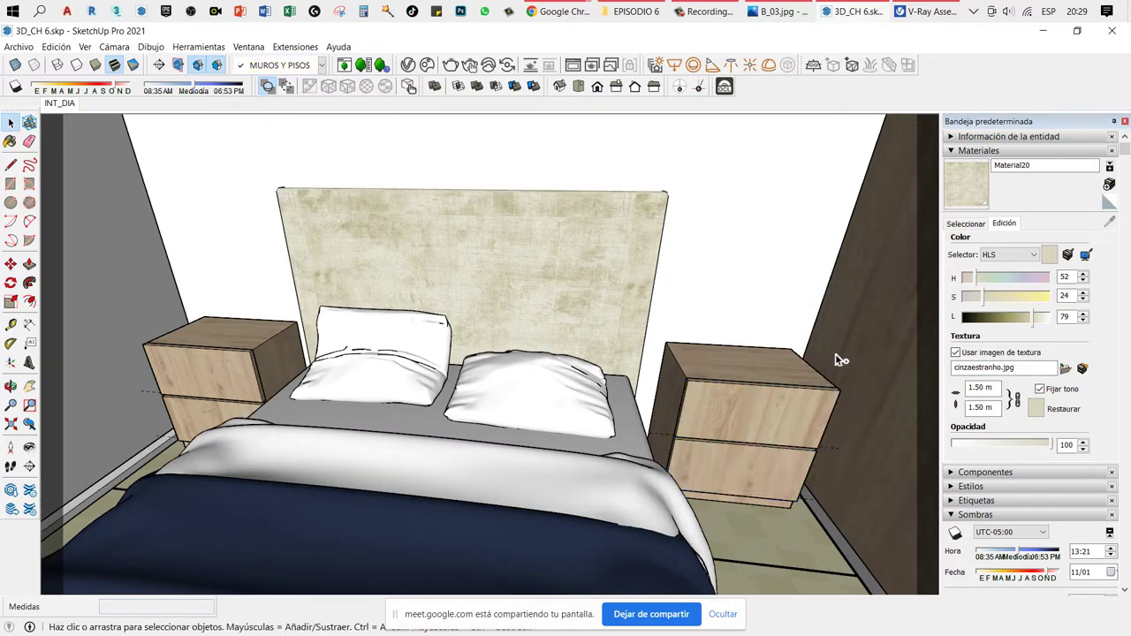
pyautogui.click(751, 472)
pyautogui.scroll(-2, 744, 414)
pyautogui.click(800, 505)
pyautogui.scroll(2, 744, 428)
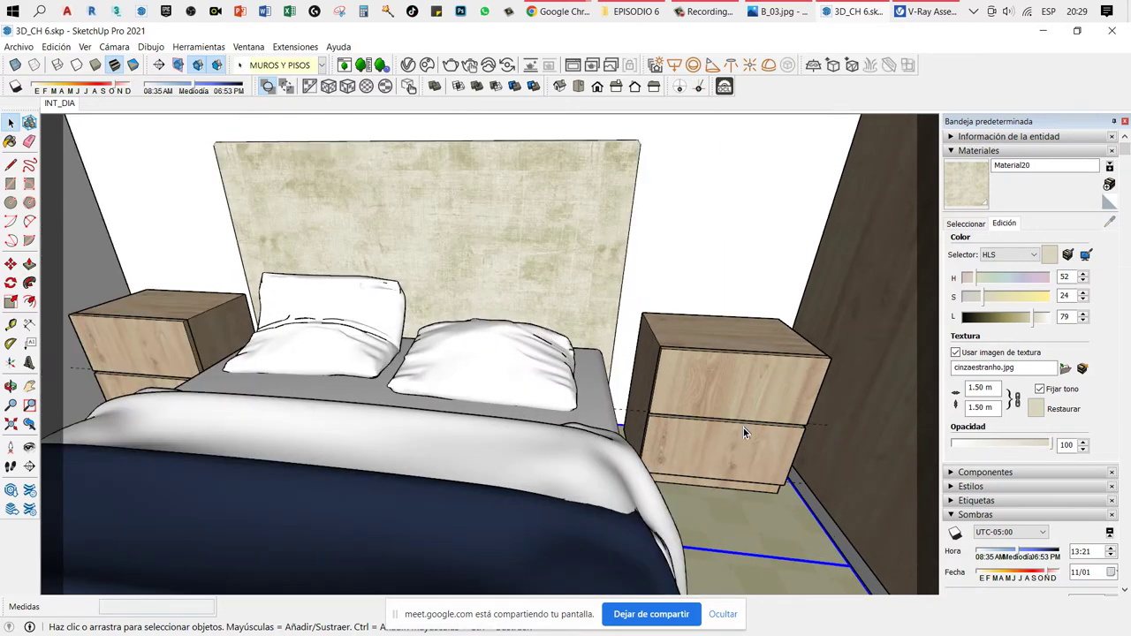
pyautogui.scroll(2, 736, 370)
pyautogui.click(693, 394)
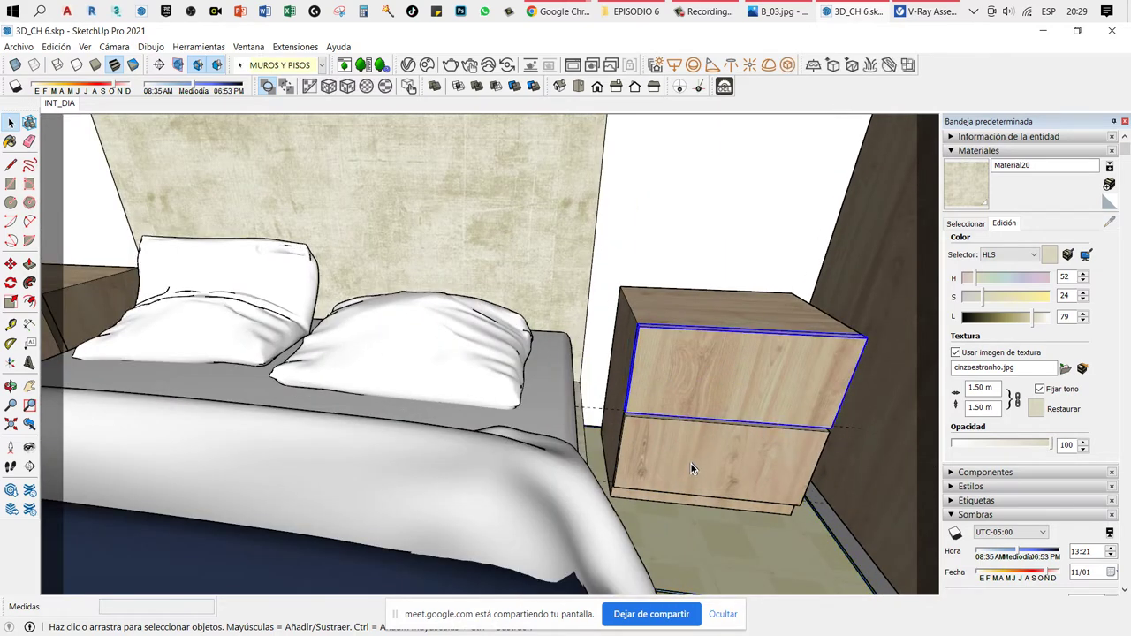
pyautogui.scroll(-3, 691, 464)
# Step: Orbit and zoom around the bed and pillows to review the nightstands
pyautogui.moveTo(406, 417); pyautogui.dragTo(519, 379, button='middle')
pyautogui.scroll(2, 408, 403)
pyautogui.scroll(2, 509, 519)
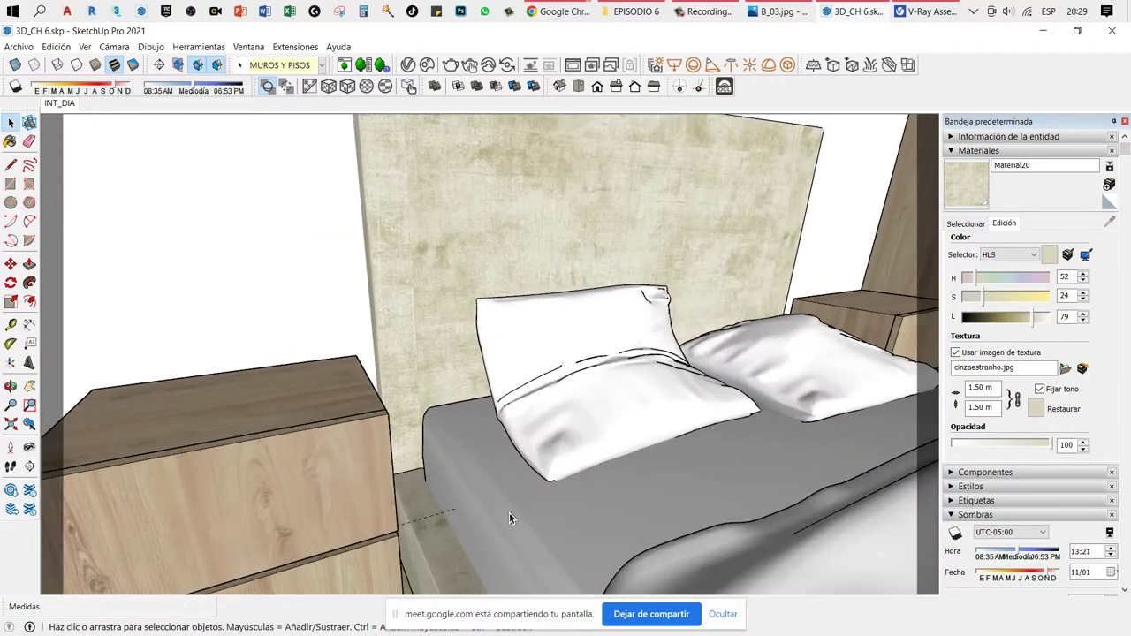
pyautogui.scroll(1, 531, 526)
pyautogui.scroll(2, 531, 525)
pyautogui.moveTo(541, 493)
pyautogui.mouseDown(button='middle')
pyautogui.moveTo(616, 344)
pyautogui.moveTo(618, 391)
pyautogui.moveTo(576, 469)
pyautogui.moveTo(485, 399)
pyautogui.mouseUp(button='middle')
pyautogui.scroll(-1, 381, 346)
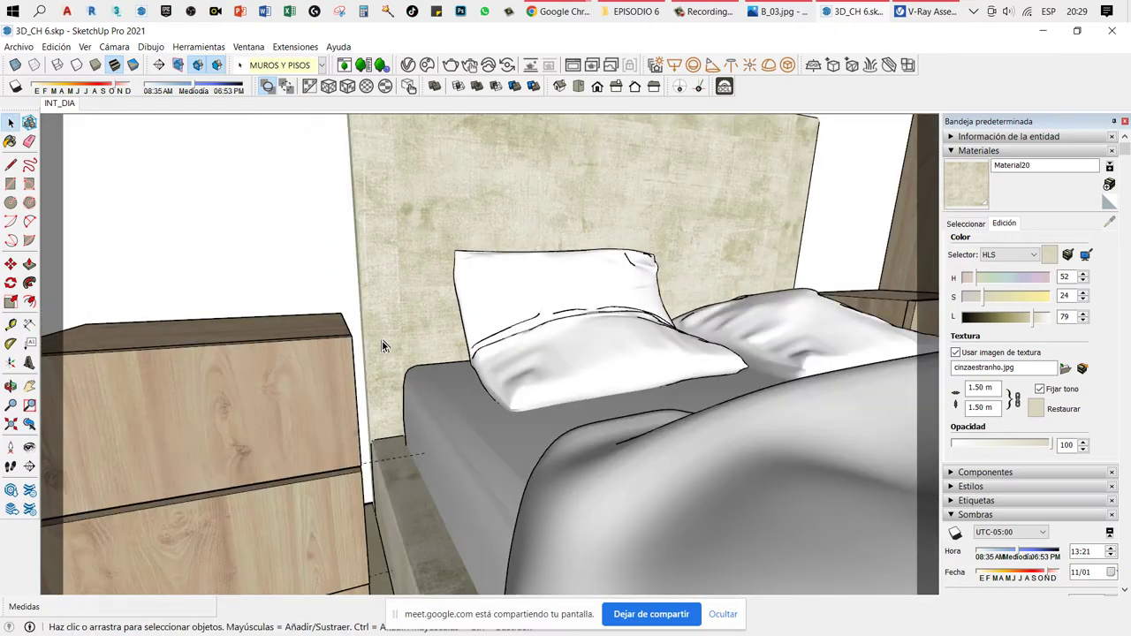
pyautogui.scroll(-3, 382, 345)
pyautogui.moveTo(385, 337); pyautogui.dragTo(664, 438, button='middle')
pyautogui.scroll(3, 649, 445)
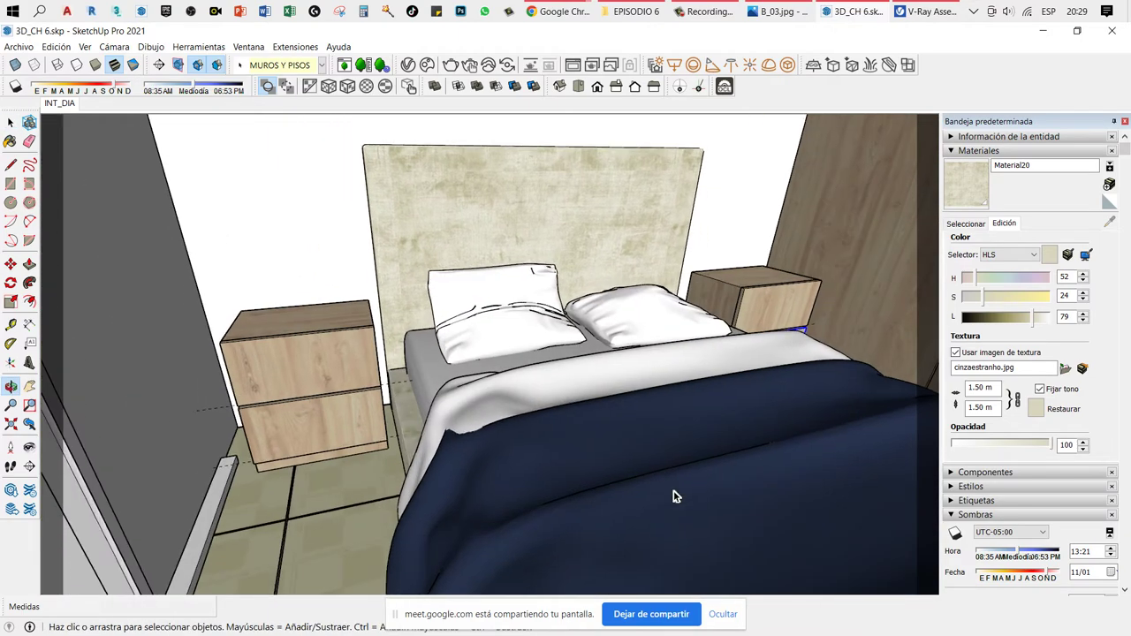
pyautogui.scroll(3, 492, 345)
pyautogui.press('space')
pyautogui.press('b')
pyautogui.scroll(3, 492, 320)
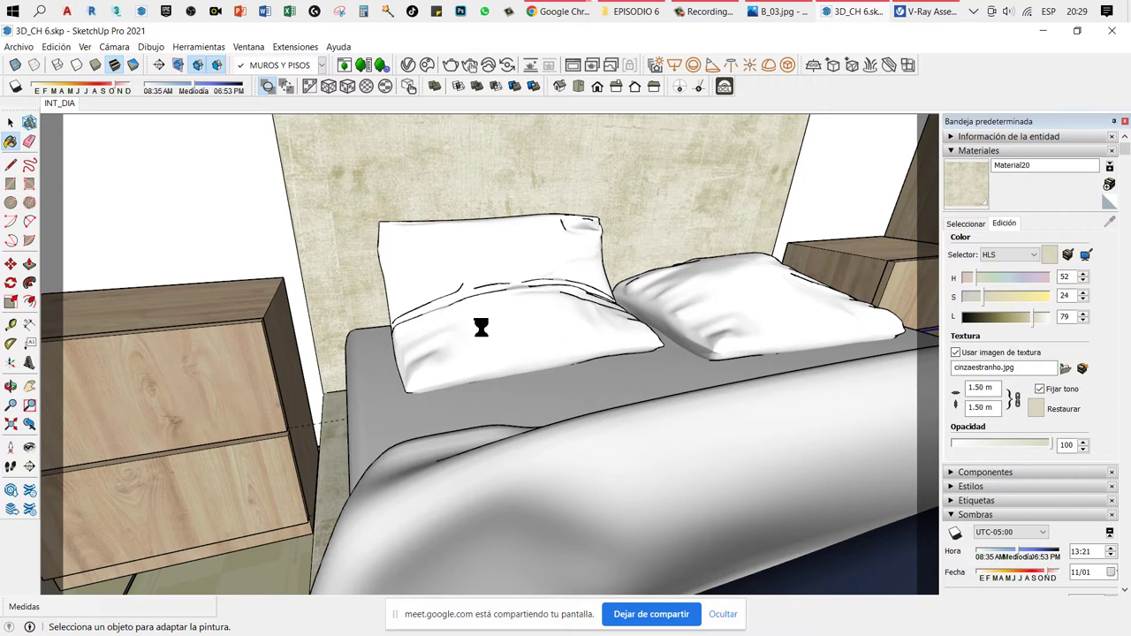
# Step: Sample the pillows' TRAVESSEIRO material and set its V-Ray reflection colour to white
pyautogui.press('alt')
pyautogui.press('alt')
pyautogui.keyDown('alt'); pyautogui.click(513, 337); pyautogui.keyUp('alt')
pyautogui.click(409, 65)
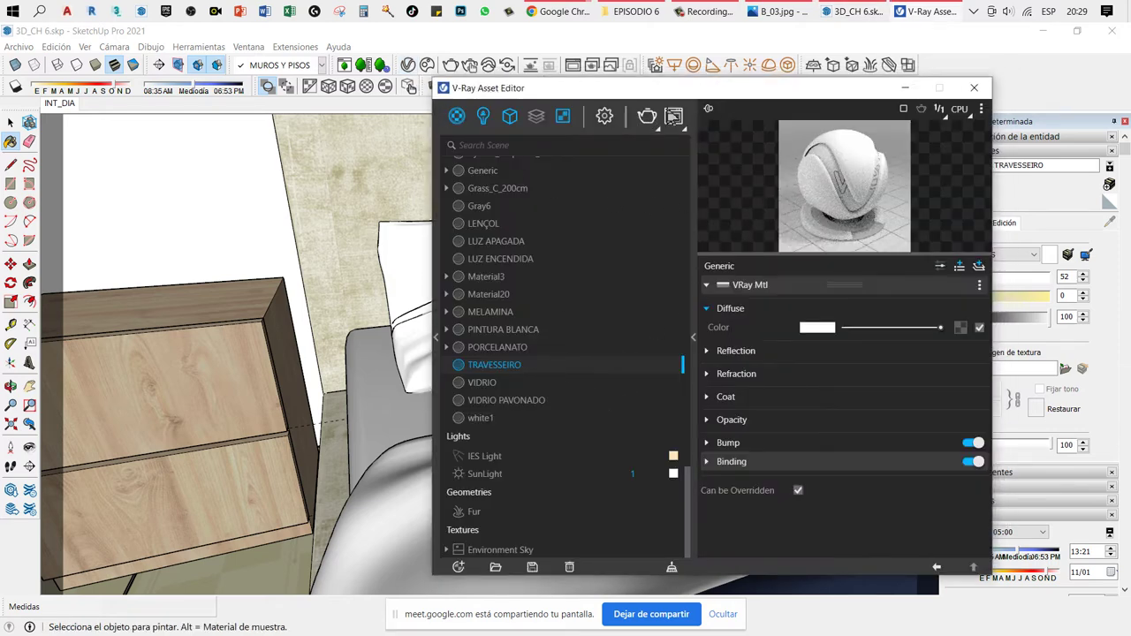
pyautogui.moveTo(740, 100); pyautogui.dragTo(731, 103)
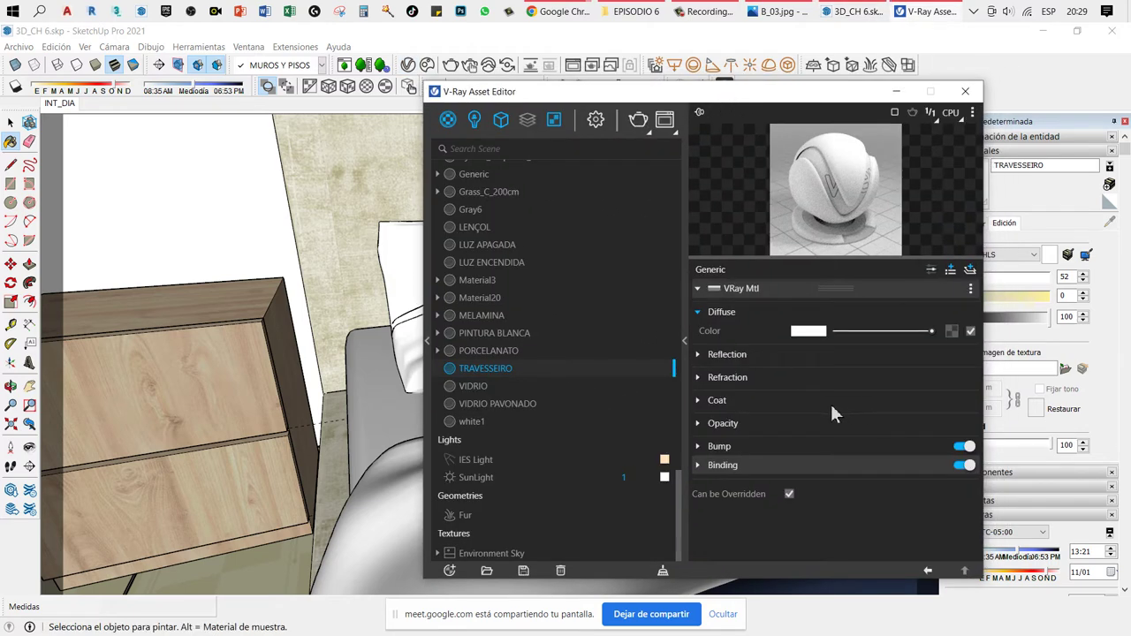
pyautogui.click(792, 359)
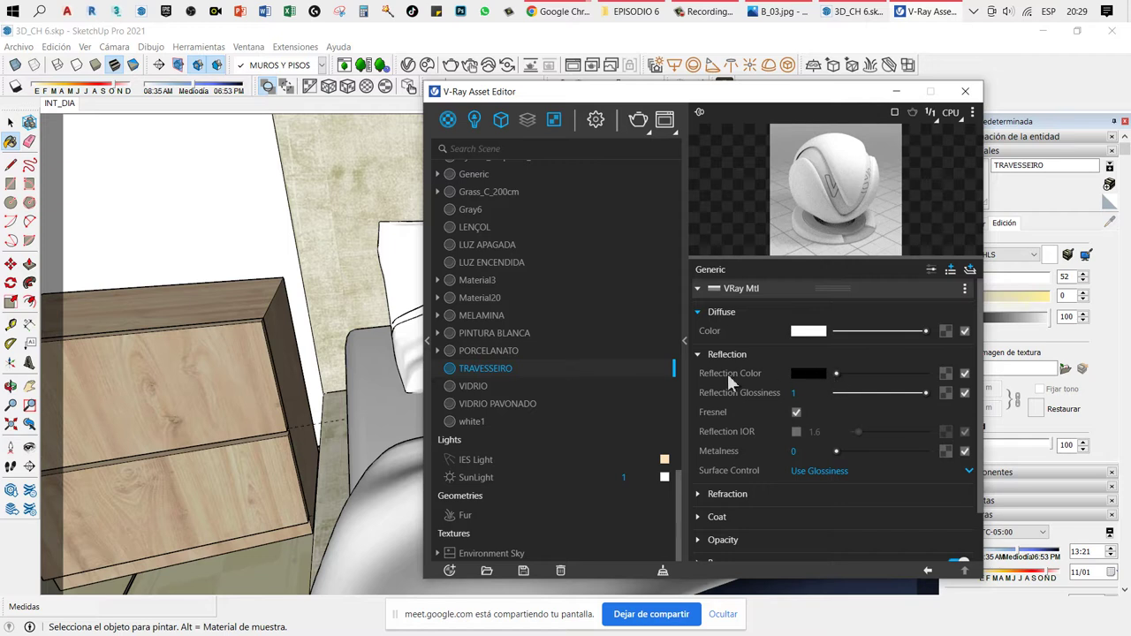
pyautogui.moveTo(850, 379)
pyautogui.mouseDown()
pyautogui.moveTo(926, 374)
pyautogui.moveTo(851, 392)
pyautogui.moveTo(864, 393)
pyautogui.mouseUp()
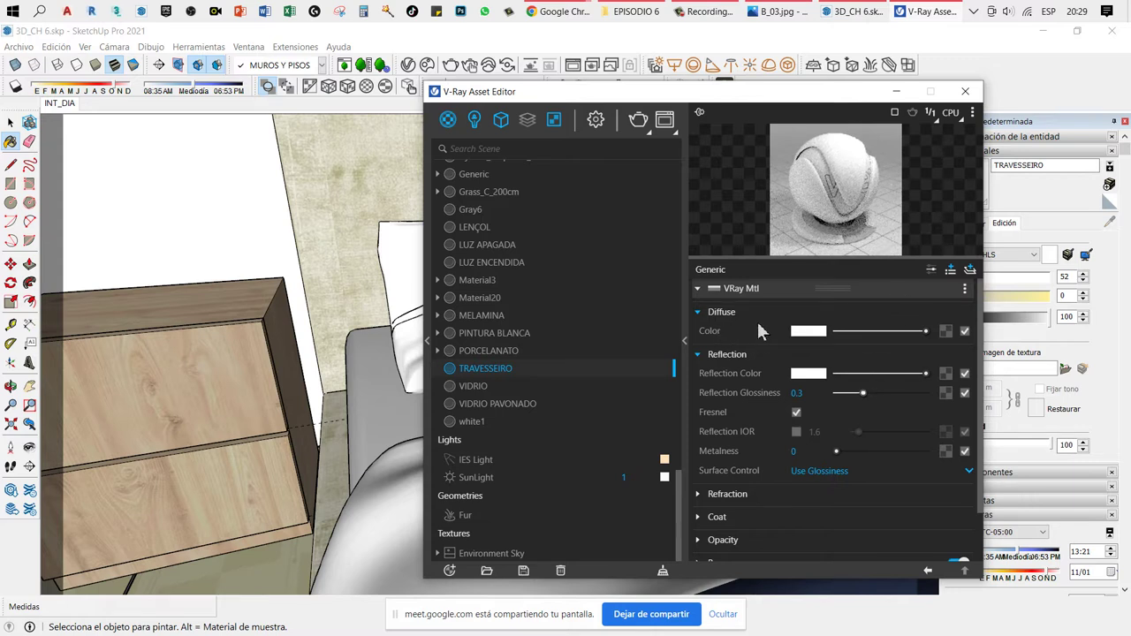
# Step: Set TRAVESSEIRO's sheen colour to white in advanced settings, then minimize the editor
pyautogui.click(930, 271)
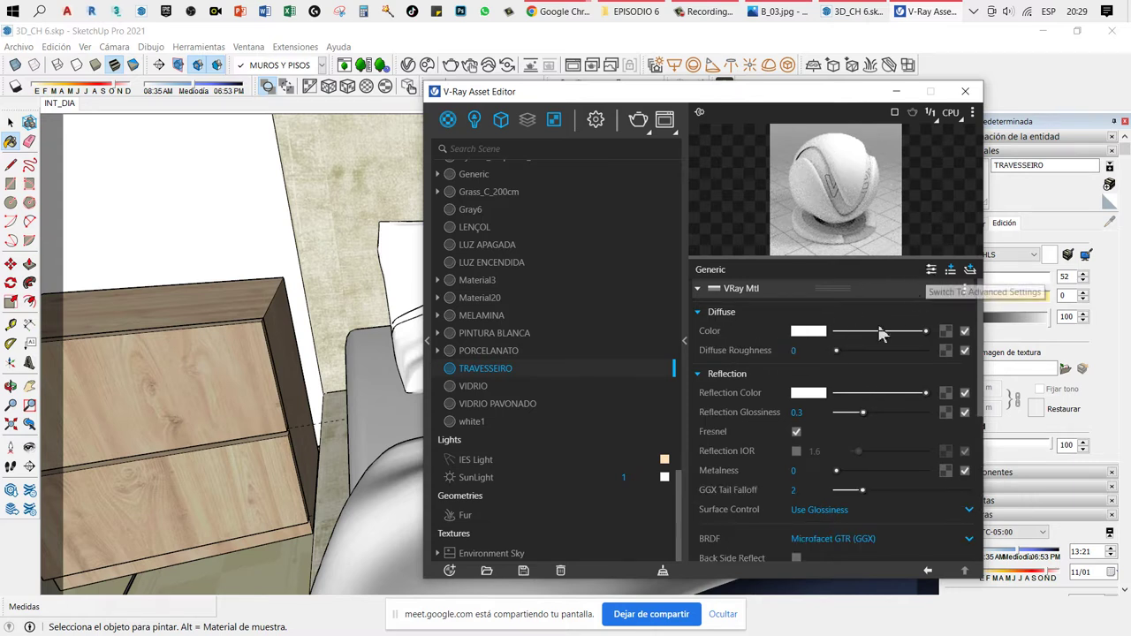
pyautogui.click(719, 372)
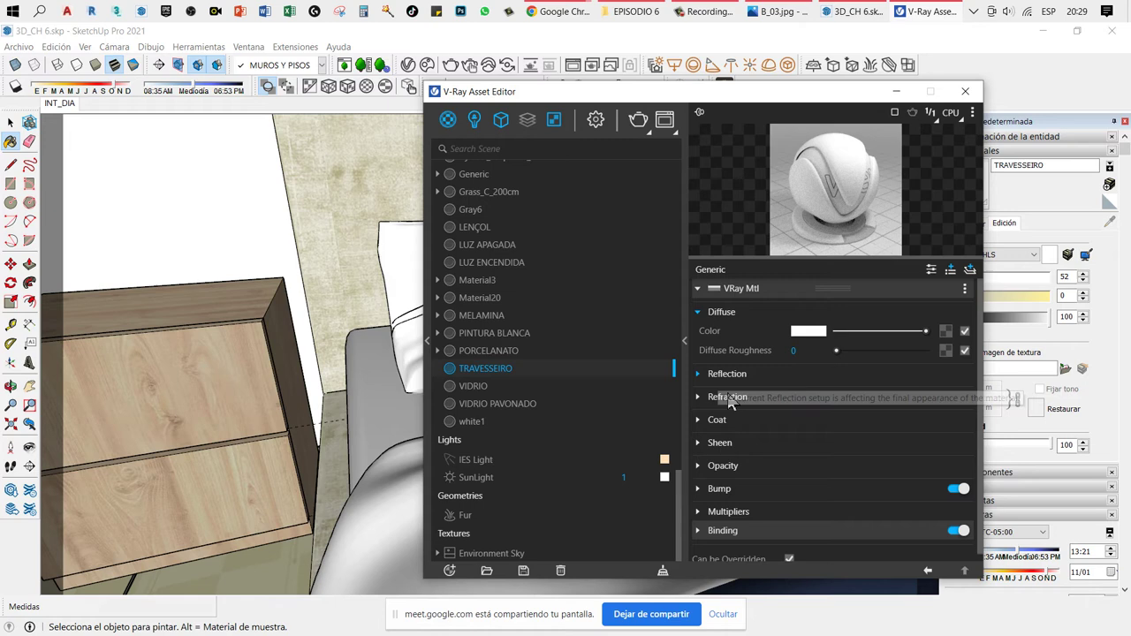
pyautogui.click(721, 443)
pyautogui.moveTo(836, 461); pyautogui.dragTo(925, 462)
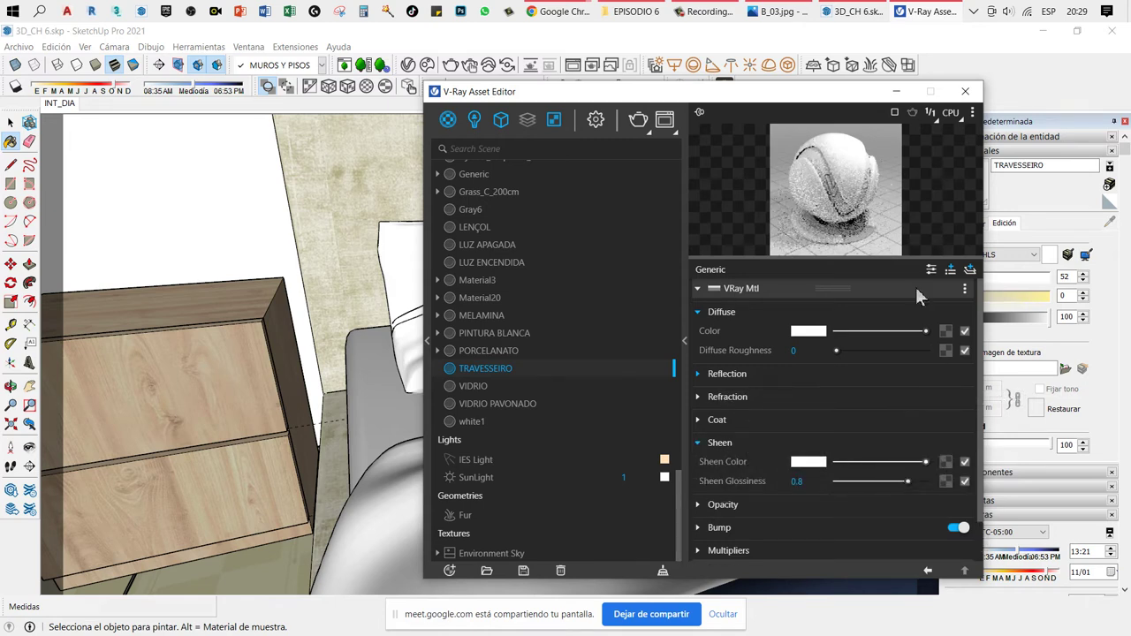
pyautogui.click(896, 91)
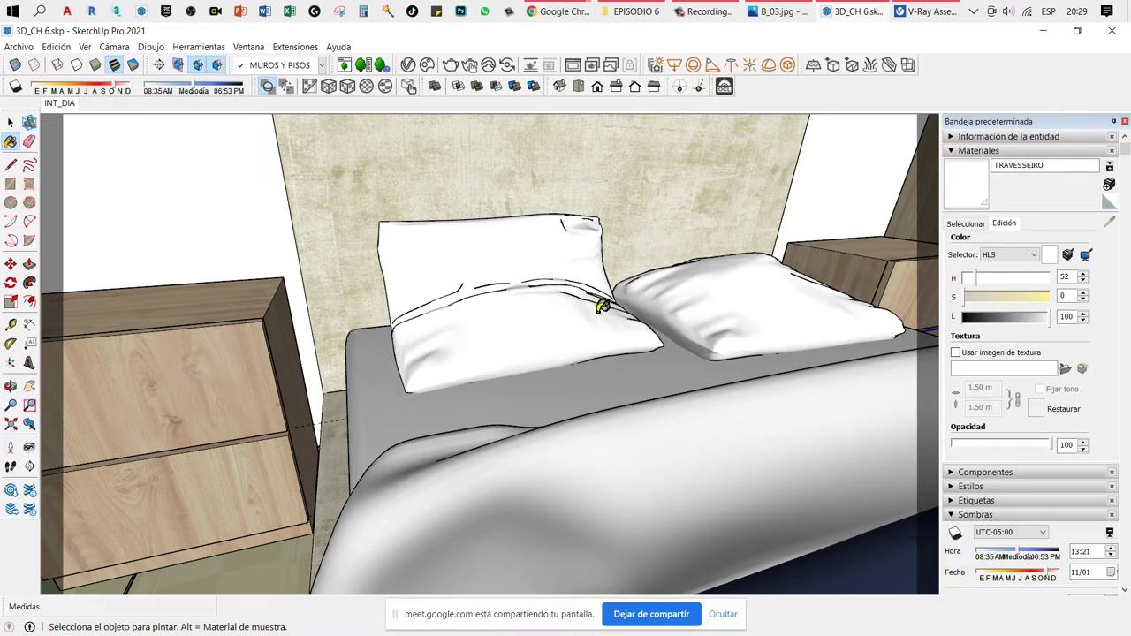
# Step: Sample the LENÇOL sheet material and set its reflection to white at 0.25 glossiness
pyautogui.press('alt')
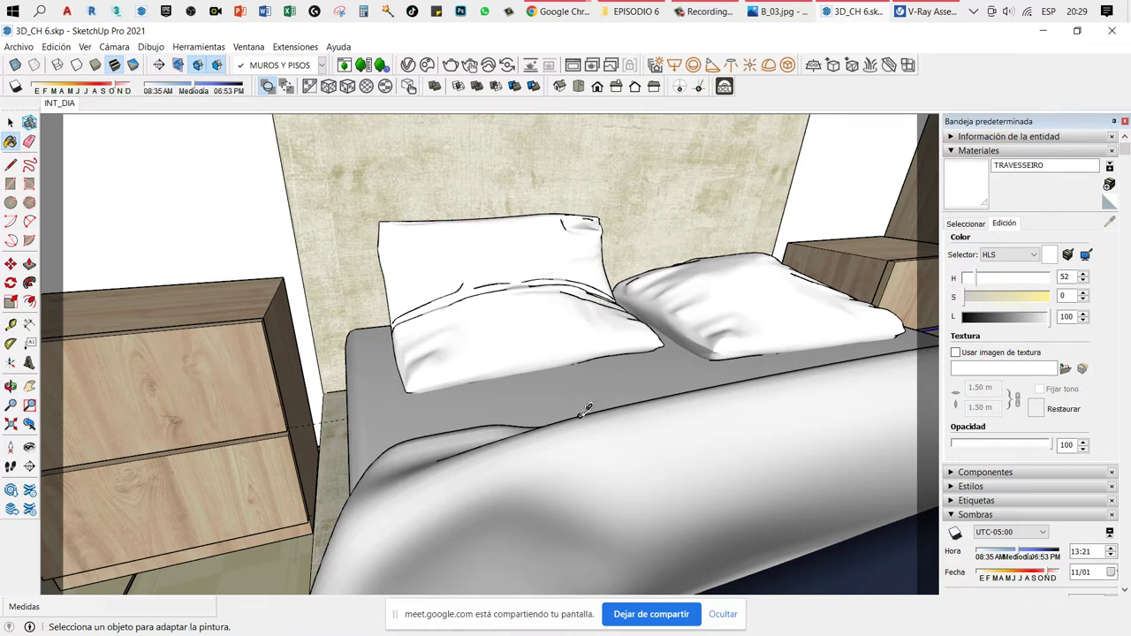
pyautogui.keyDown('alt'); pyautogui.click(576, 396); pyautogui.keyUp('alt')
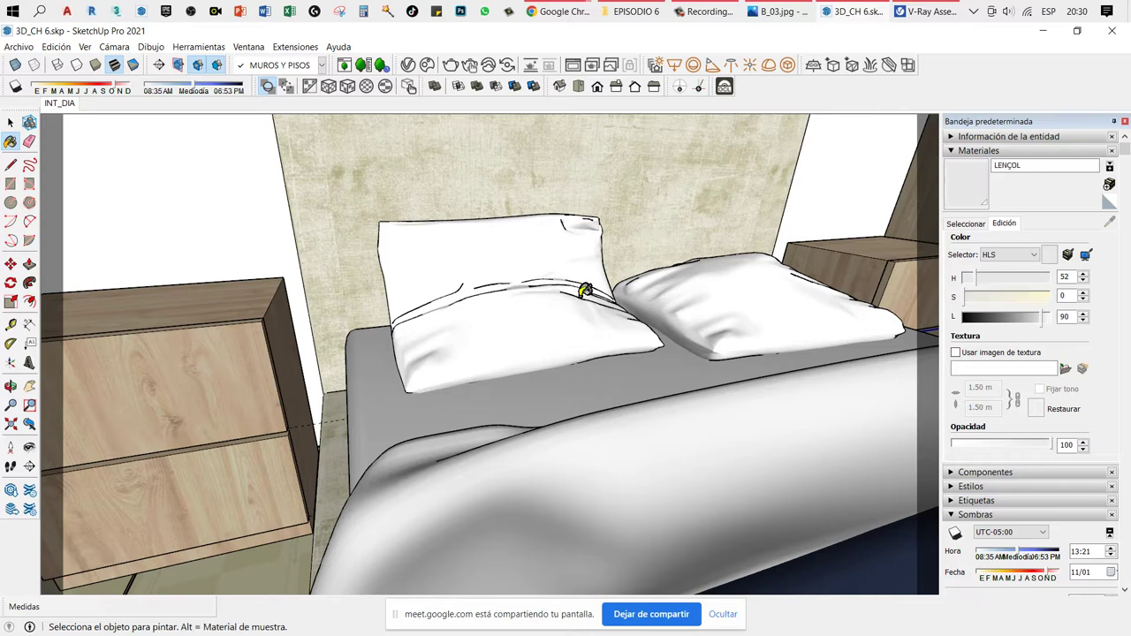
pyautogui.click(407, 66)
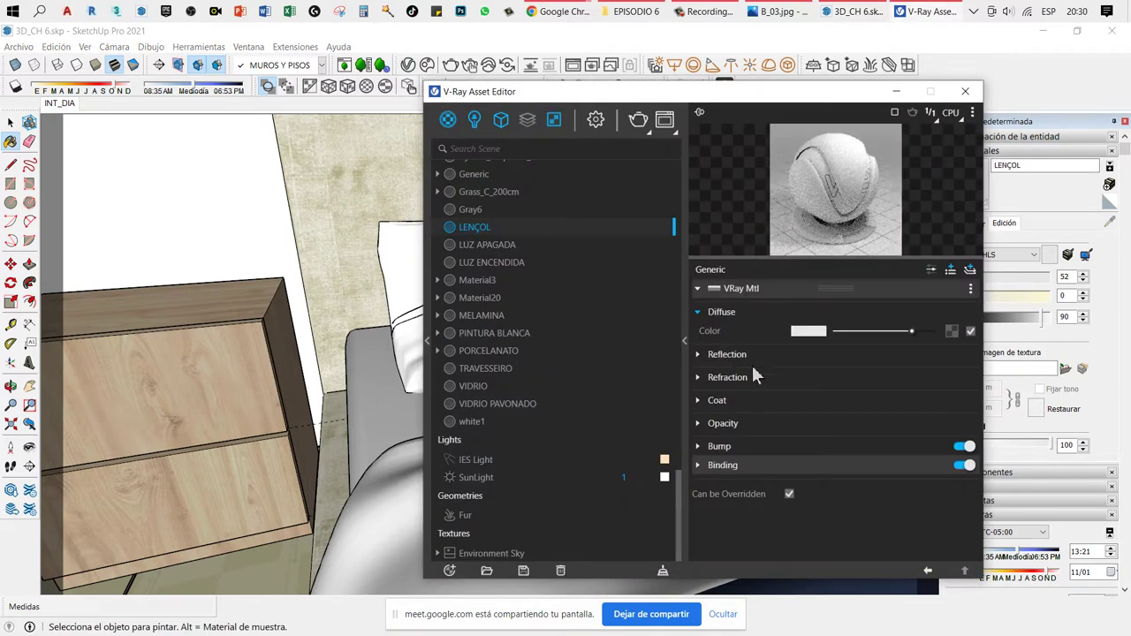
pyautogui.click(727, 355)
pyautogui.moveTo(835, 373); pyautogui.dragTo(925, 373)
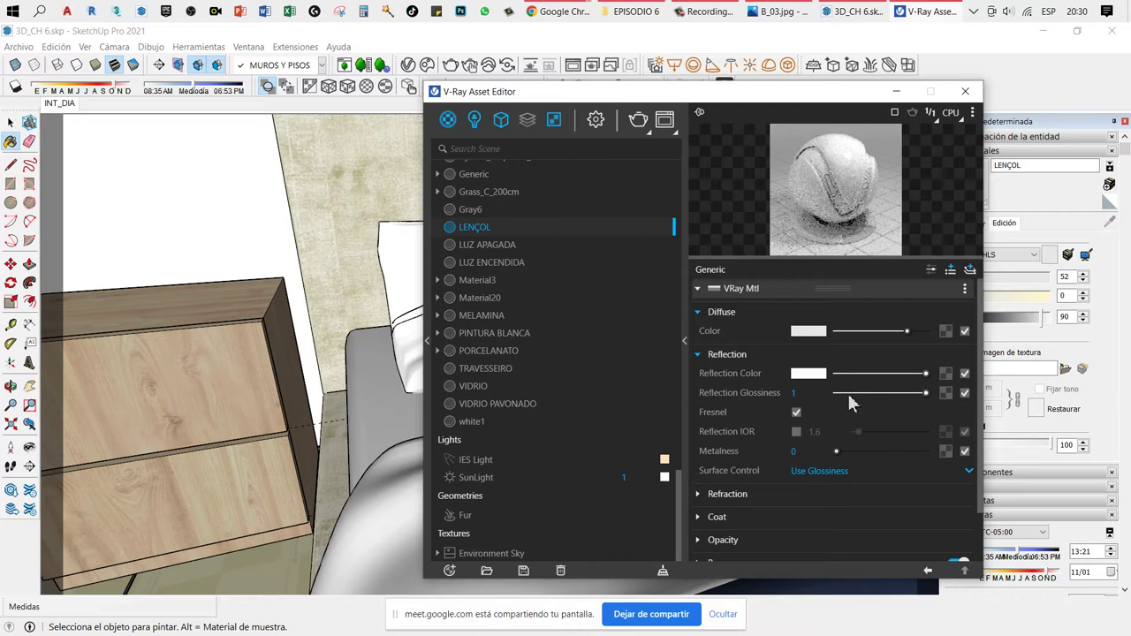
pyautogui.moveTo(847, 393); pyautogui.dragTo(858, 391)
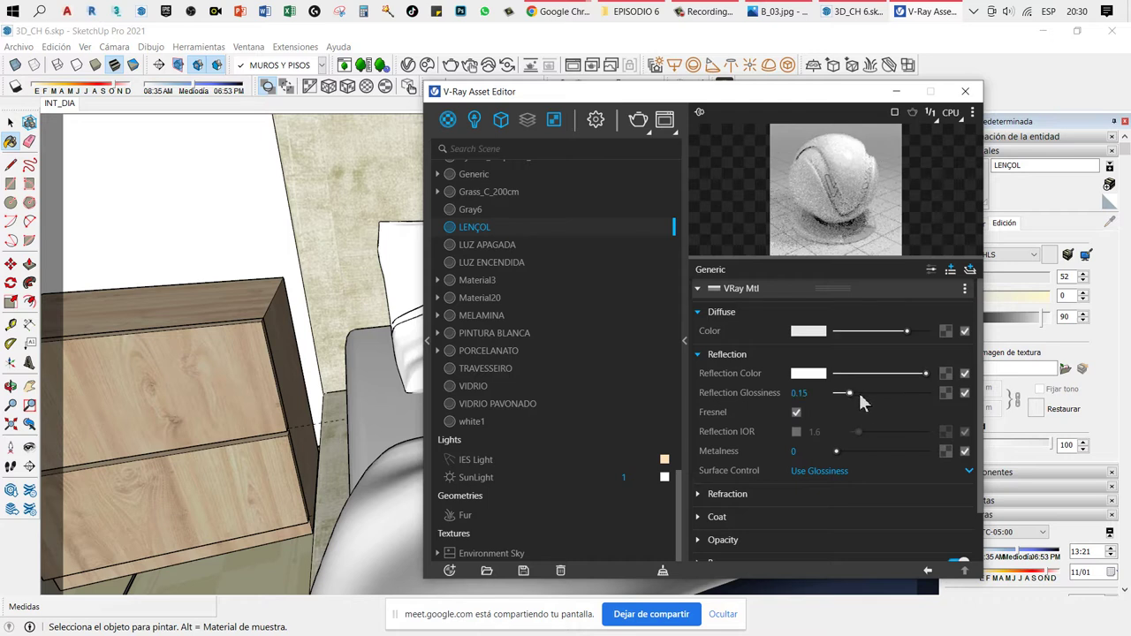
pyautogui.click(727, 354)
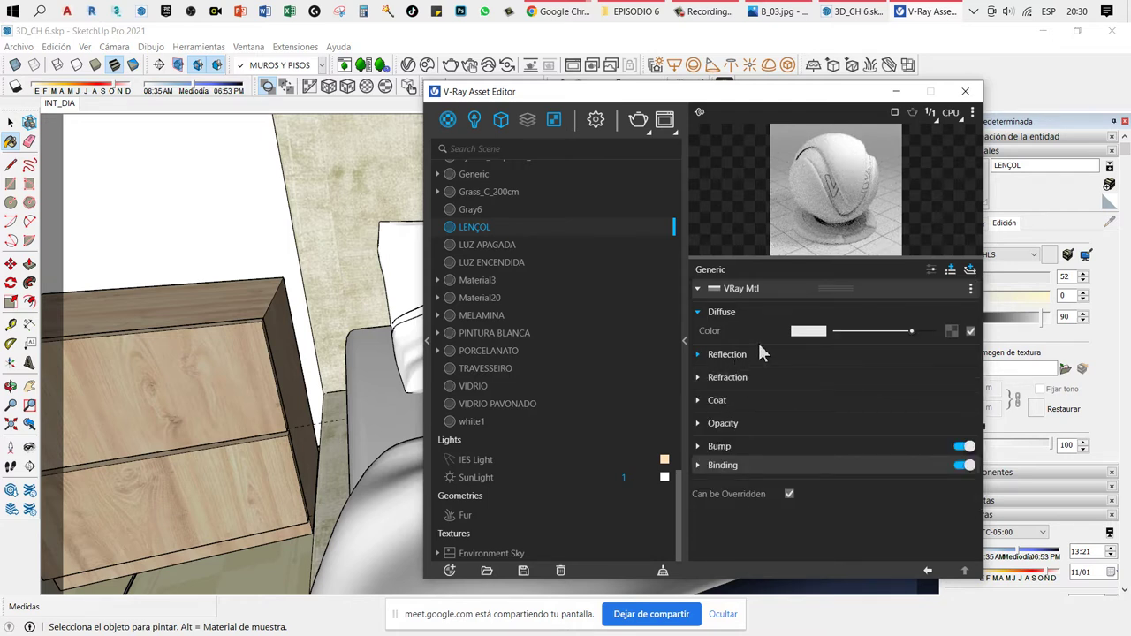
# Step: Enable LENÇOL's advanced sheen in white with about 0.79 glossiness
pyautogui.click(931, 272)
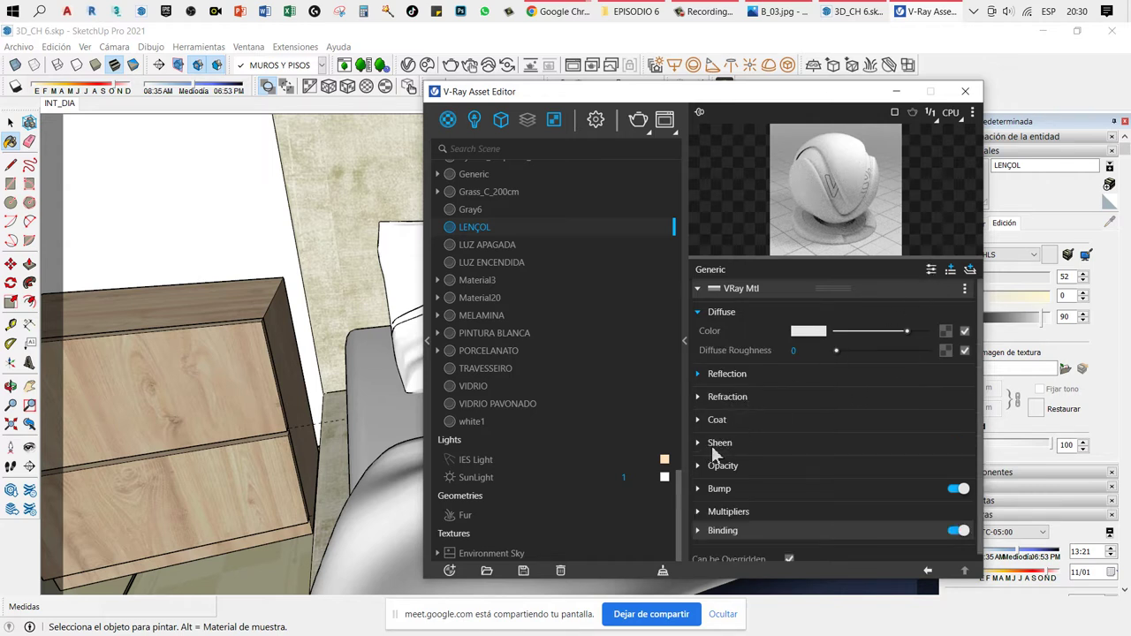
pyautogui.click(712, 446)
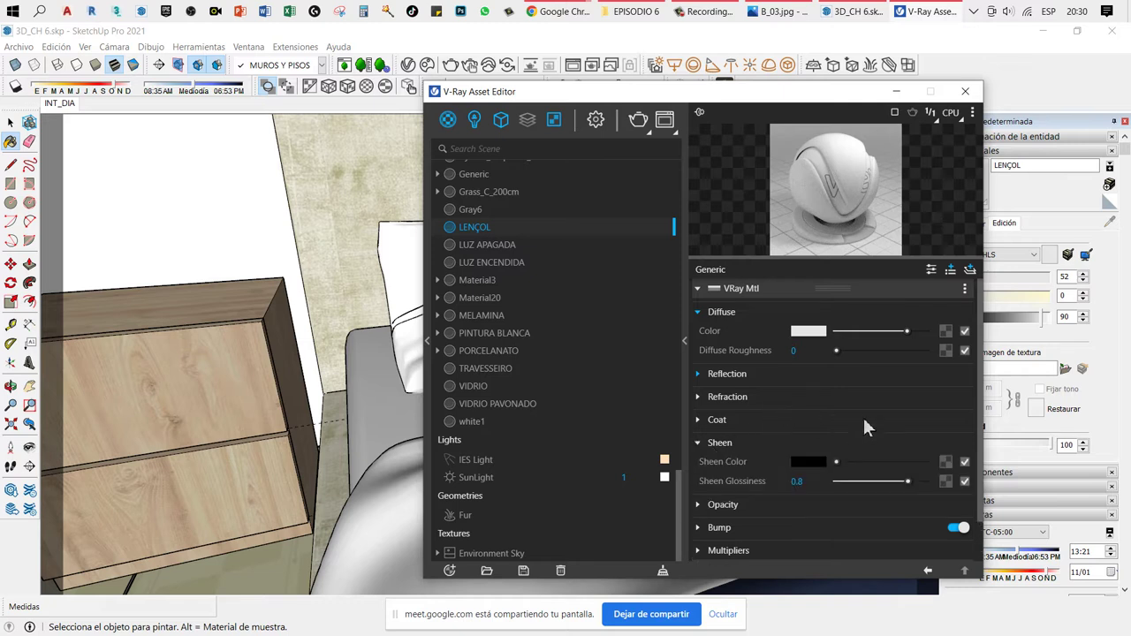
pyautogui.moveTo(836, 463); pyautogui.dragTo(944, 467)
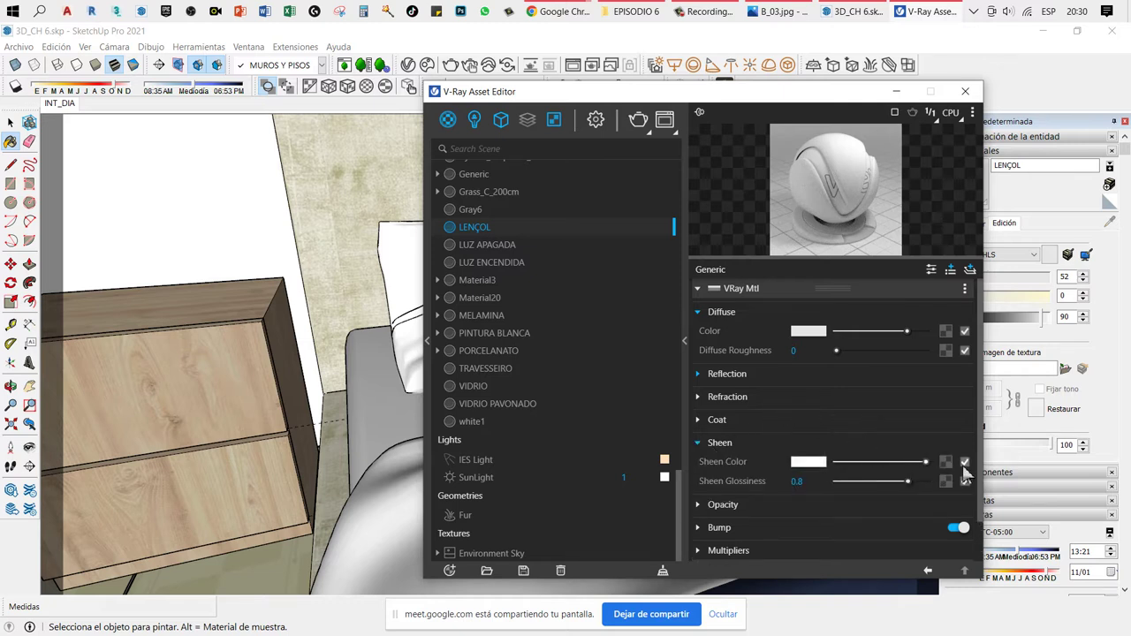
pyautogui.click(906, 482)
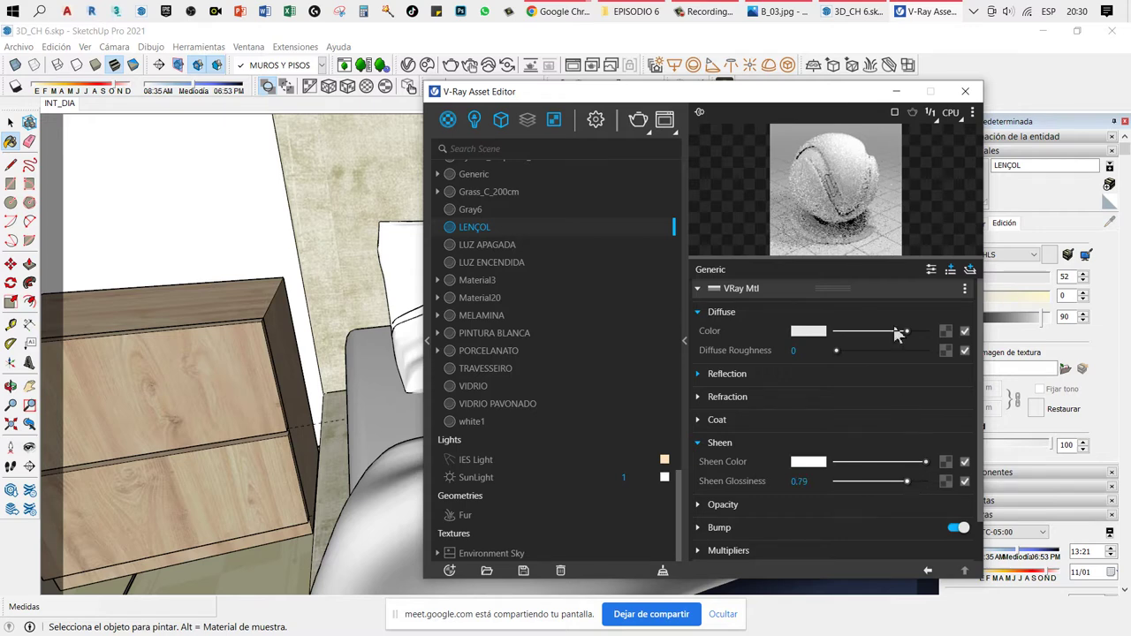
pyautogui.click(530, 350)
# Step: Re-sample LENÇOL to verify its reflection settings, then hide the V-Ray editor
pyautogui.scroll(-2, 521, 348)
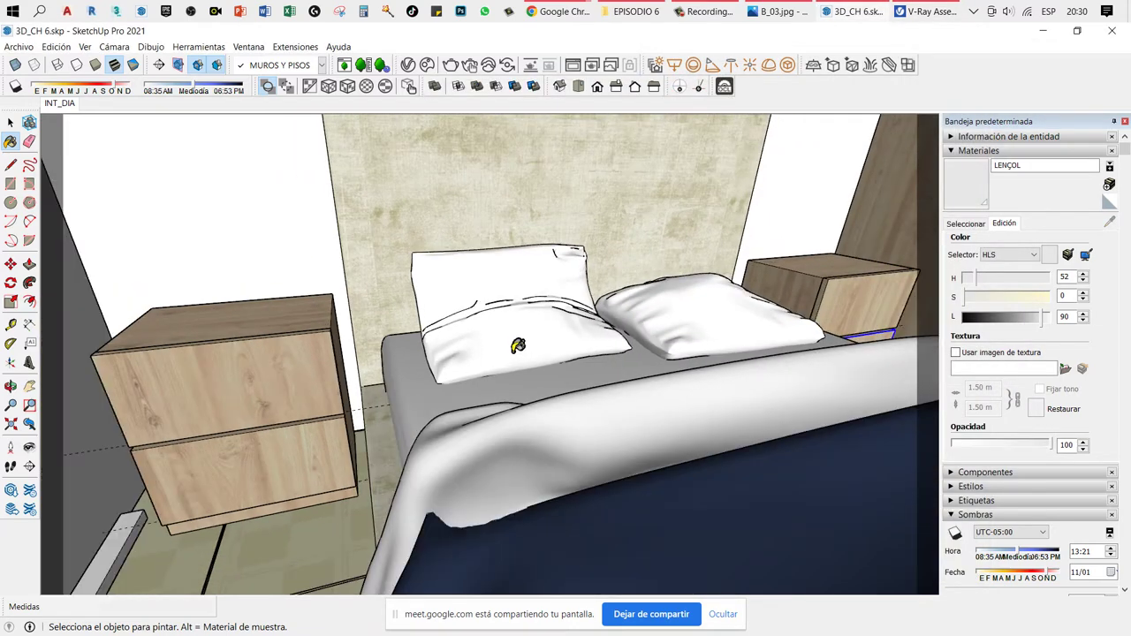
pyautogui.scroll(-1, 550, 439)
pyautogui.press('alt')
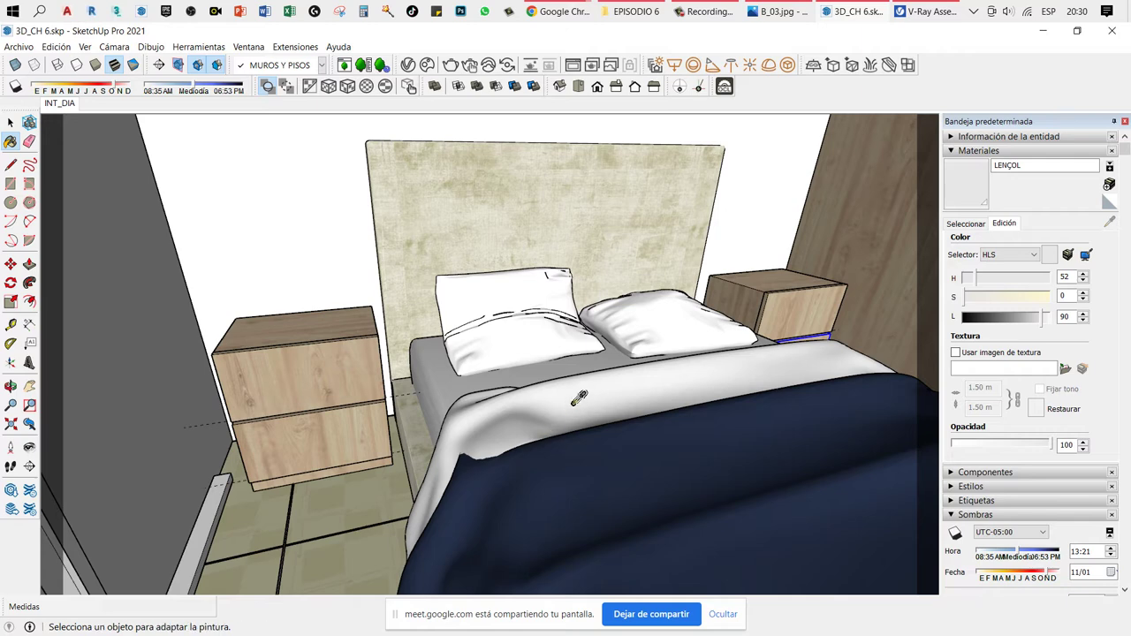
pyautogui.click(408, 65)
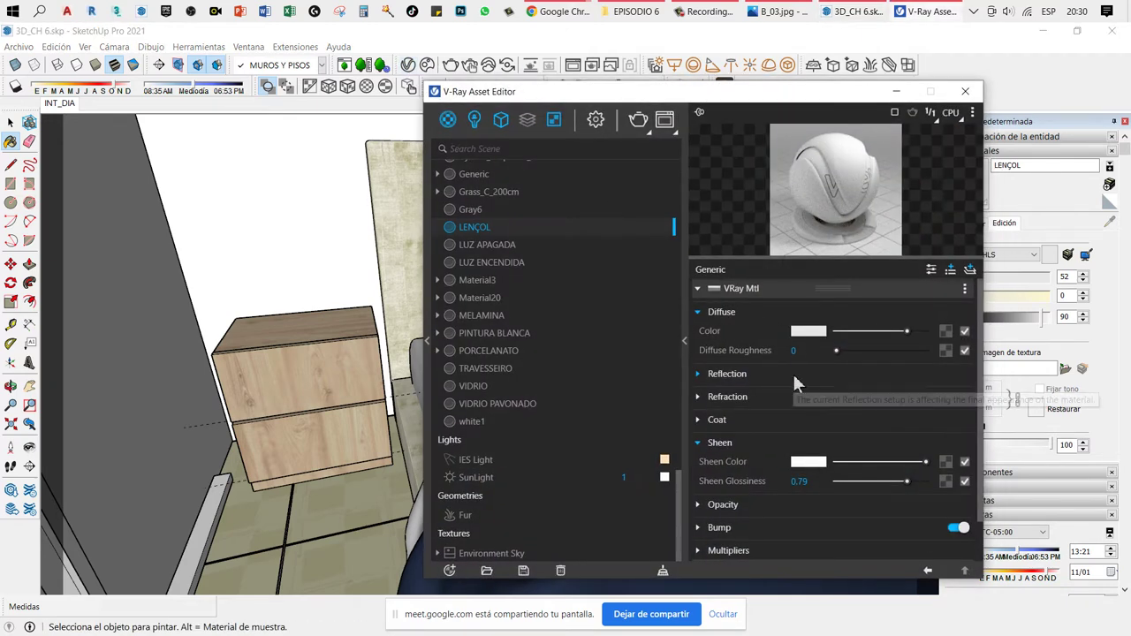
pyautogui.click(794, 377)
pyautogui.click(793, 378)
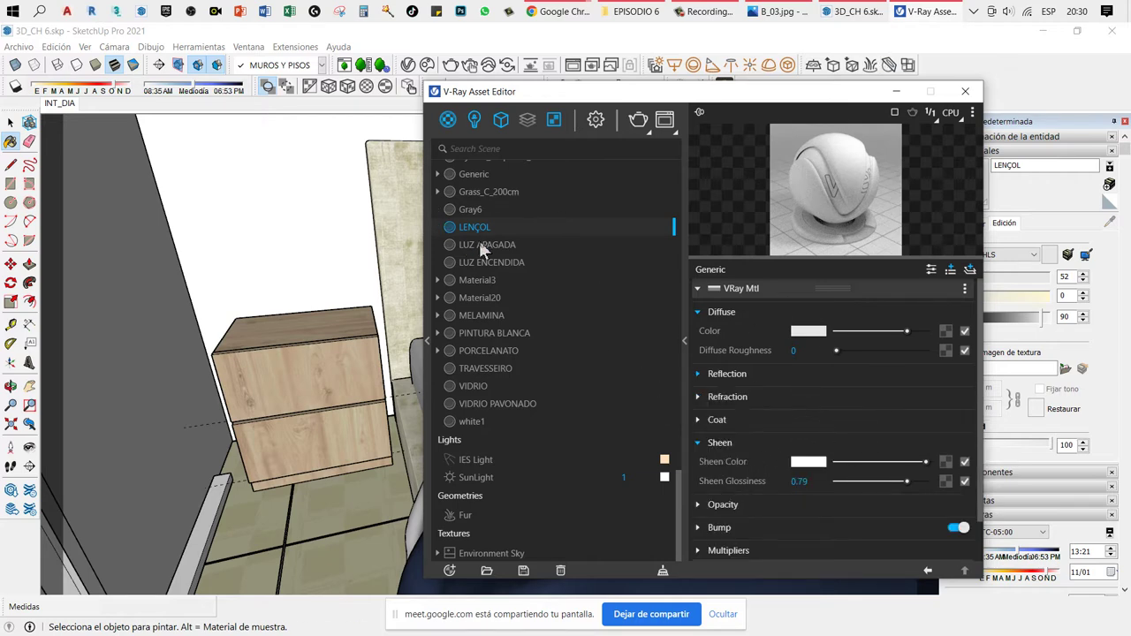
pyautogui.click(895, 92)
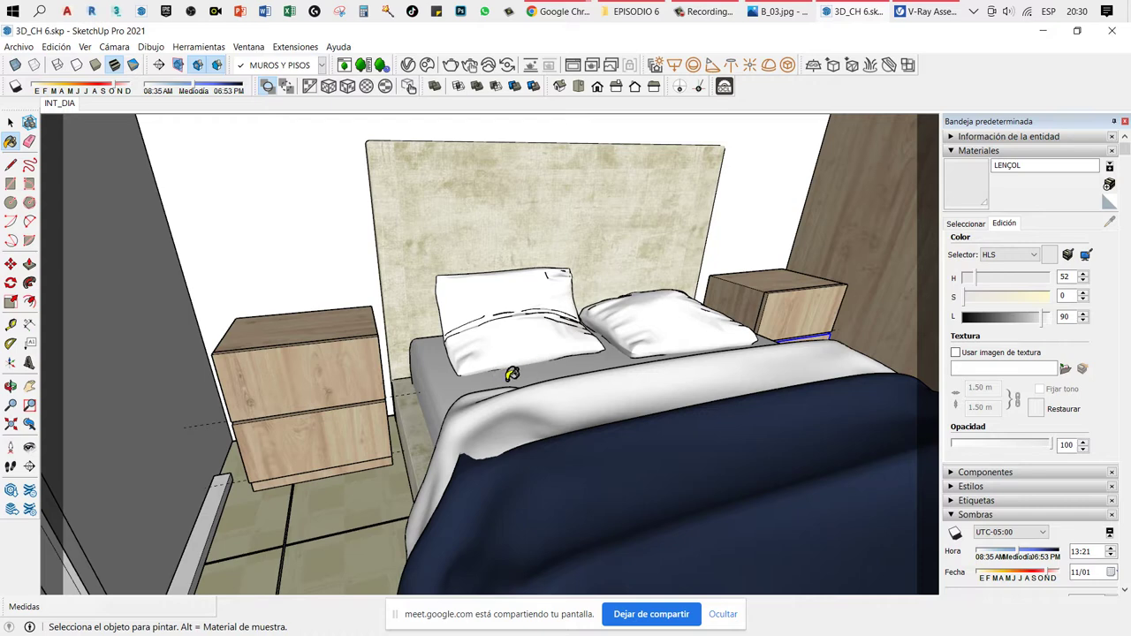
pyautogui.scroll(3, 517, 375)
pyautogui.scroll(-2, 438, 425)
pyautogui.scroll(-3, 606, 495)
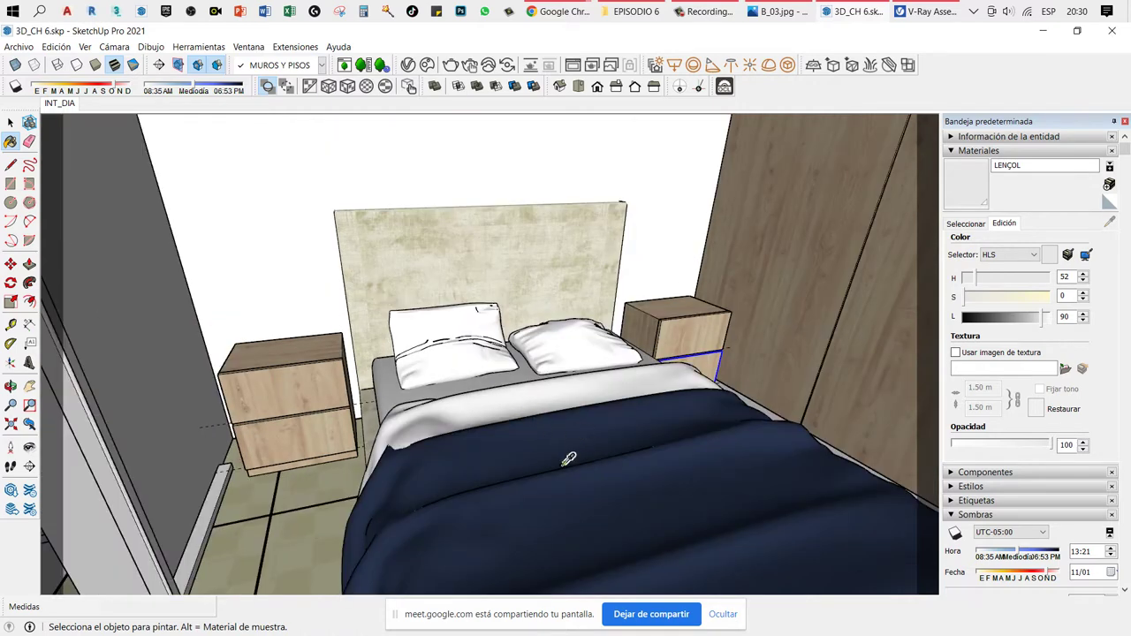
# Step: Sample COBERTA and set its reflection colour to white with 0.15 glossiness
pyautogui.keyDown('alt'); pyautogui.click(553, 431); pyautogui.keyUp('alt')
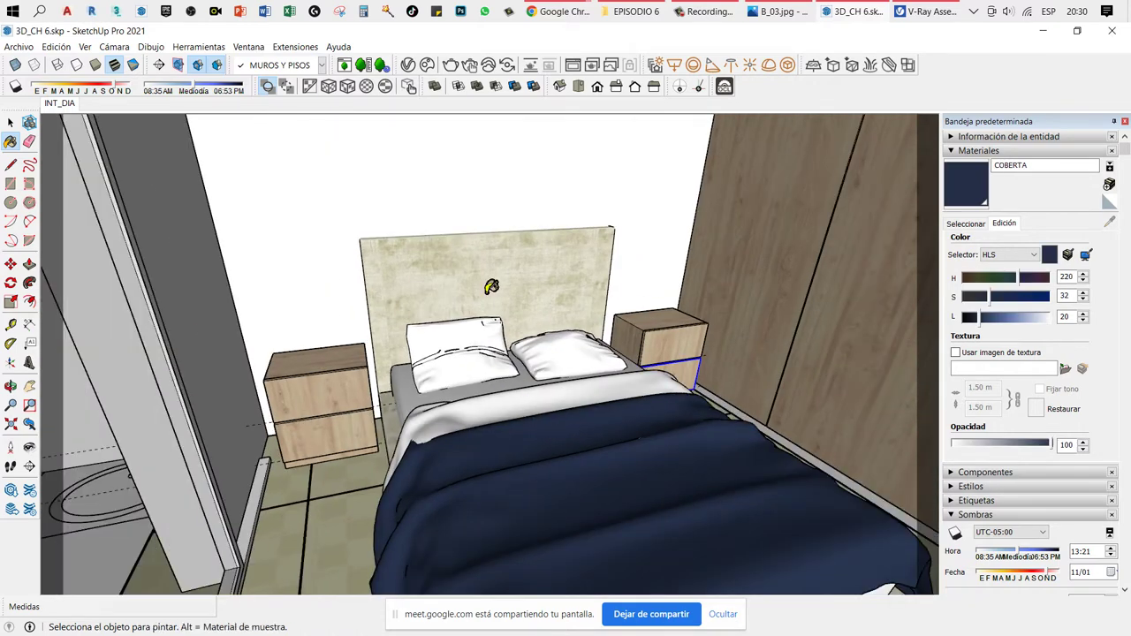
pyautogui.click(408, 65)
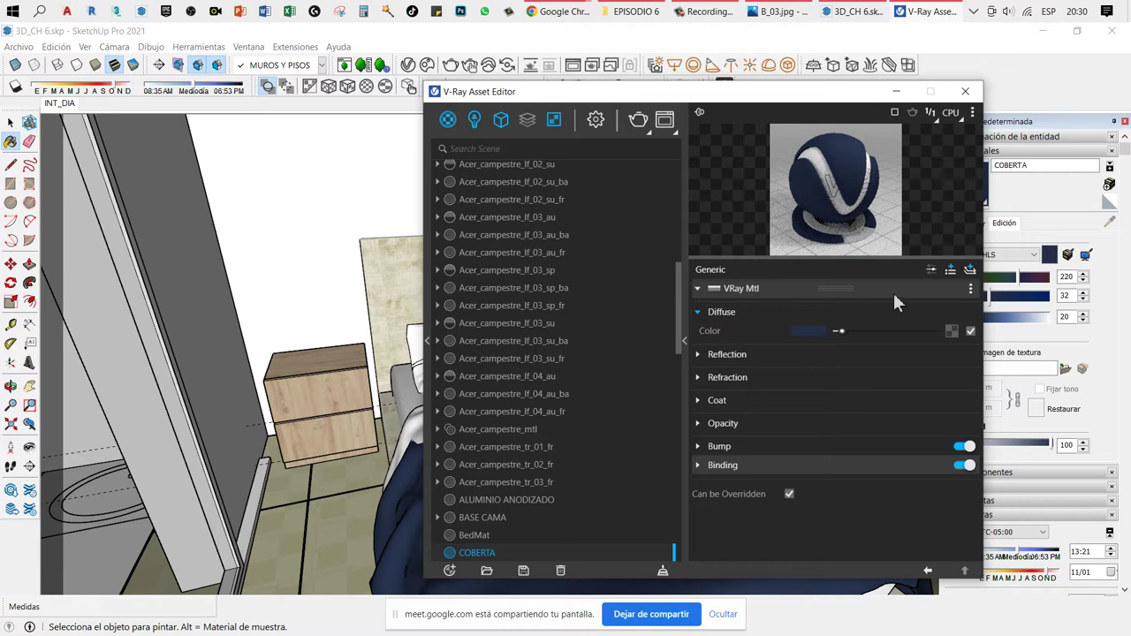
pyautogui.click(811, 356)
pyautogui.moveTo(844, 375); pyautogui.dragTo(953, 373)
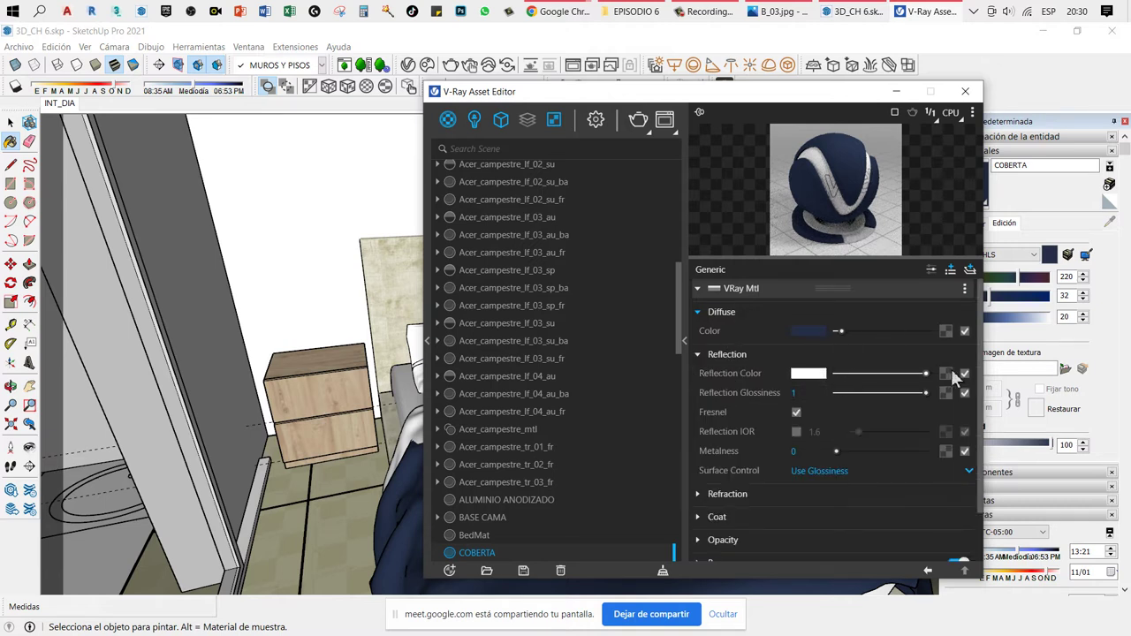
pyautogui.moveTo(864, 395); pyautogui.dragTo(850, 392)
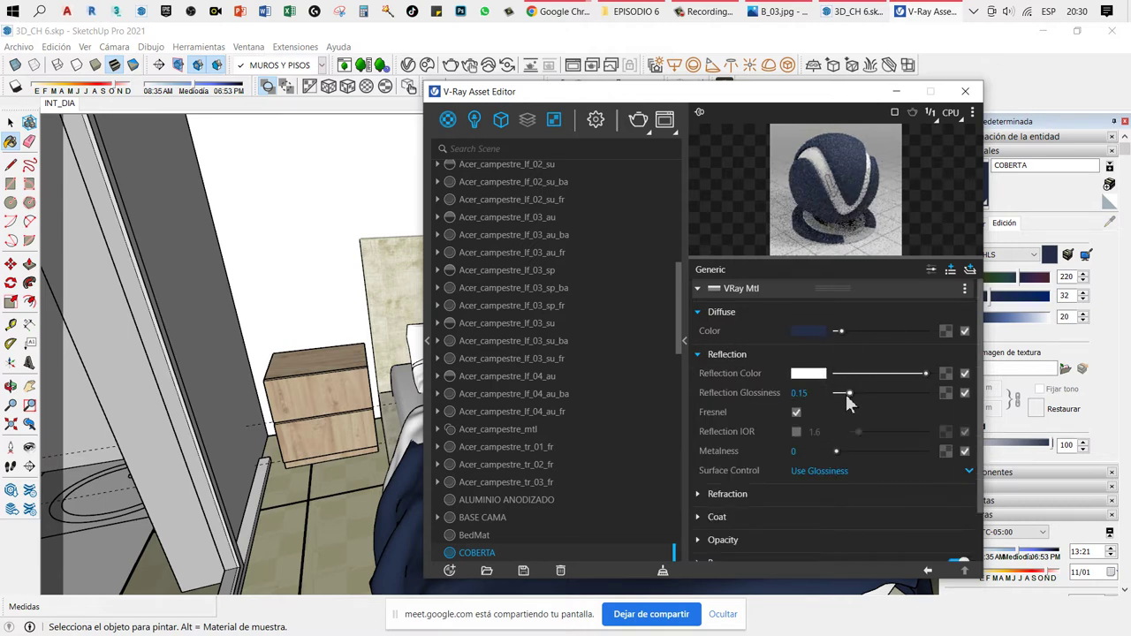
pyautogui.click(712, 356)
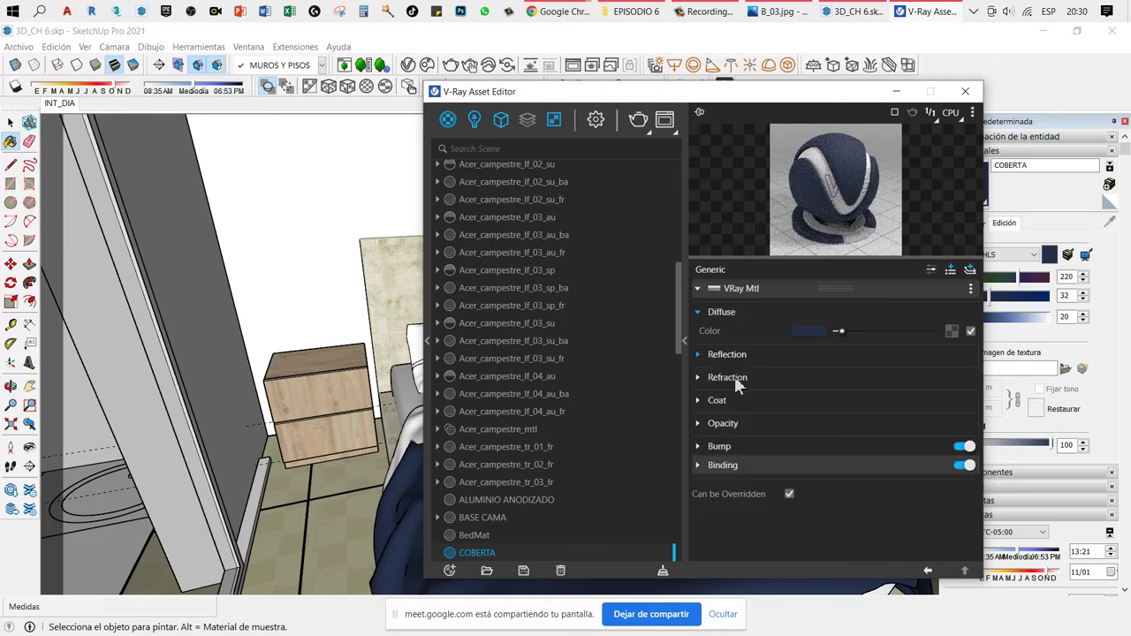
# Step: Give COBERTA a white advanced sheen at 0.8 glossiness
pyautogui.click(933, 272)
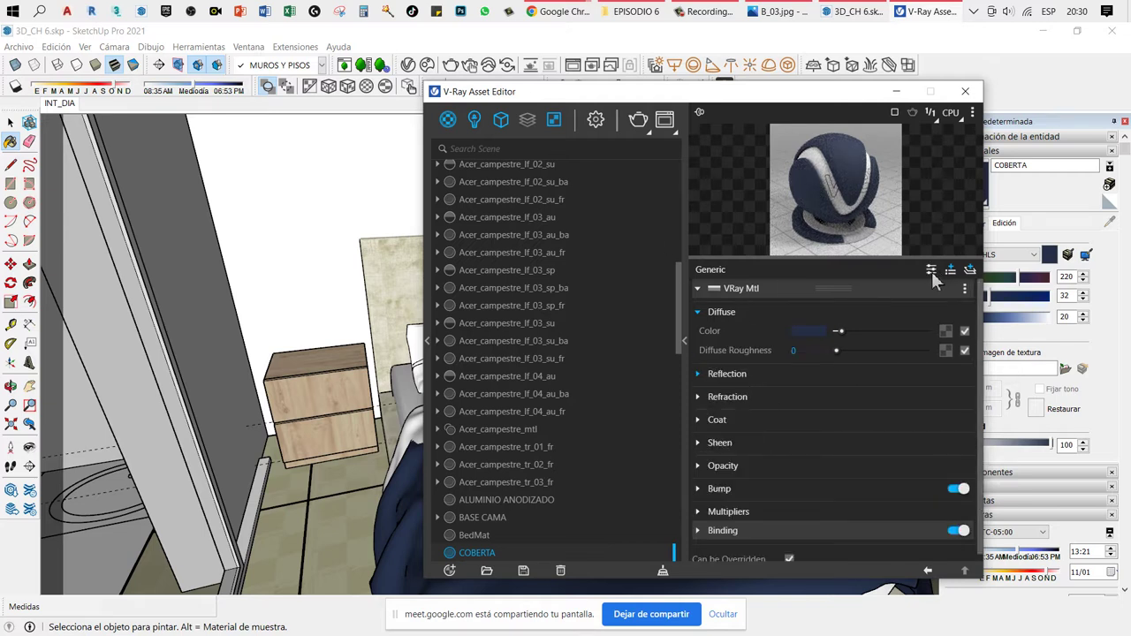
pyautogui.click(714, 444)
pyautogui.moveTo(838, 461); pyautogui.dragTo(926, 461)
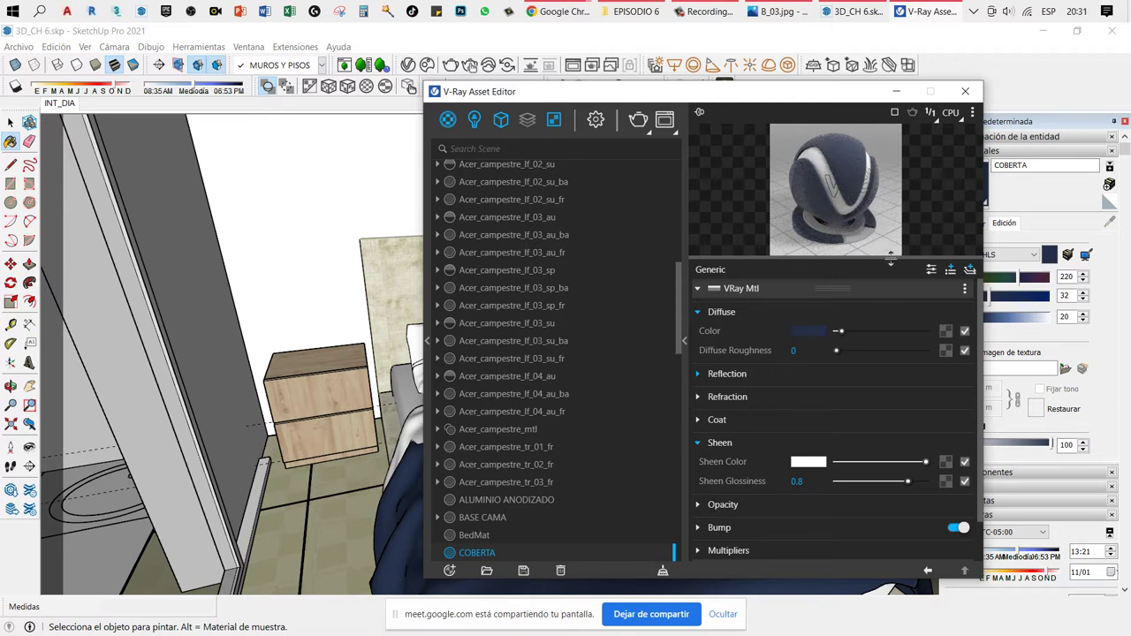
# Step: Hide the V-Ray editor and Look Around to tilt the camera toward the wardrobe top
pyautogui.click(898, 94)
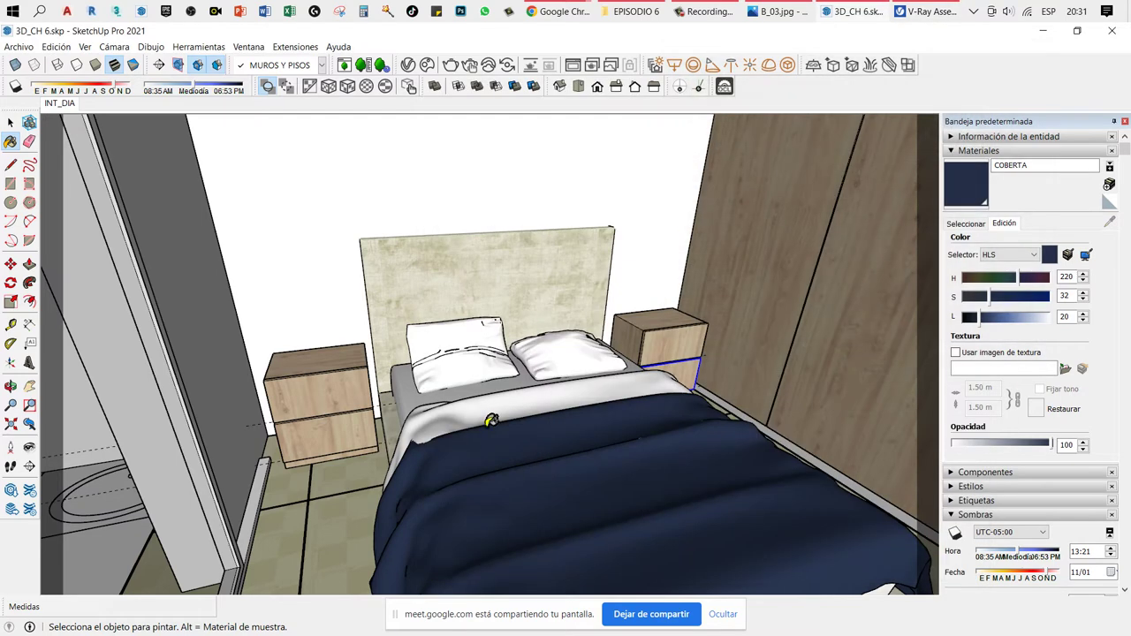
pyautogui.press('l')
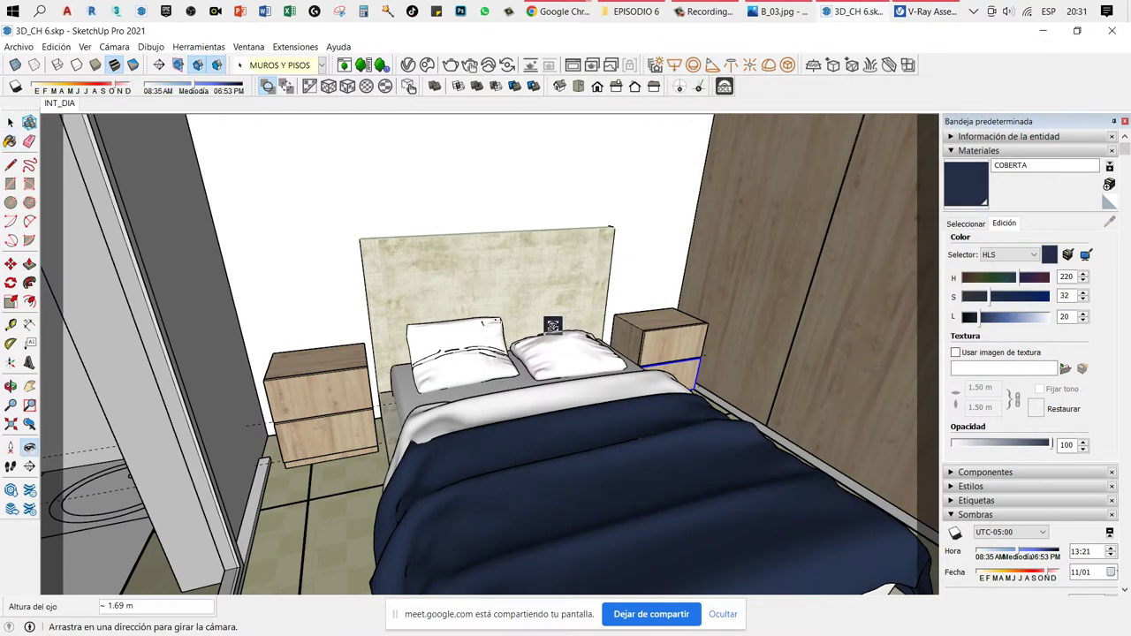
pyautogui.moveTo(545, 353); pyautogui.dragTo(614, 397)
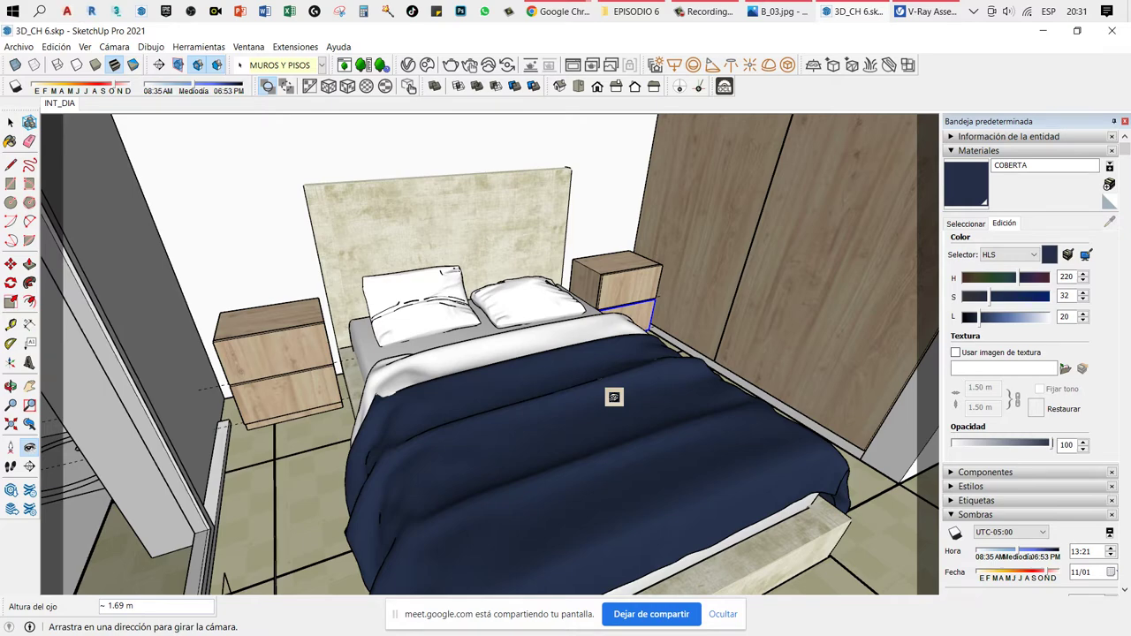
pyautogui.moveTo(653, 225)
pyautogui.mouseDown()
pyautogui.moveTo(621, 181)
pyautogui.moveTo(677, 455)
pyautogui.moveTo(669, 391)
pyautogui.mouseUp()
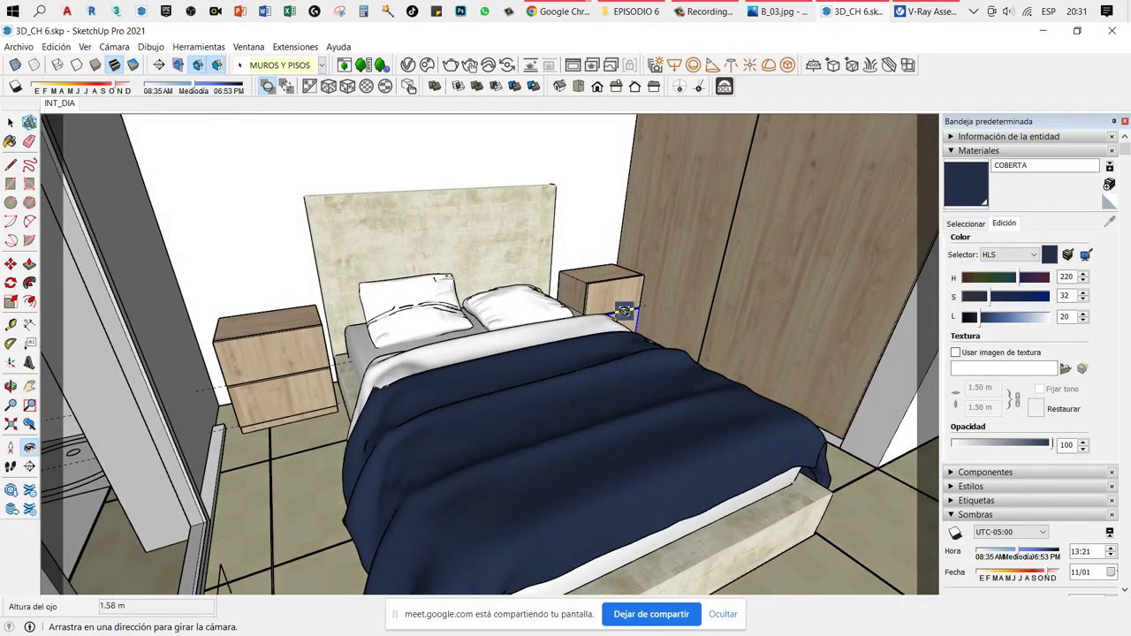
pyautogui.moveTo(513, 384); pyautogui.dragTo(633, 361)
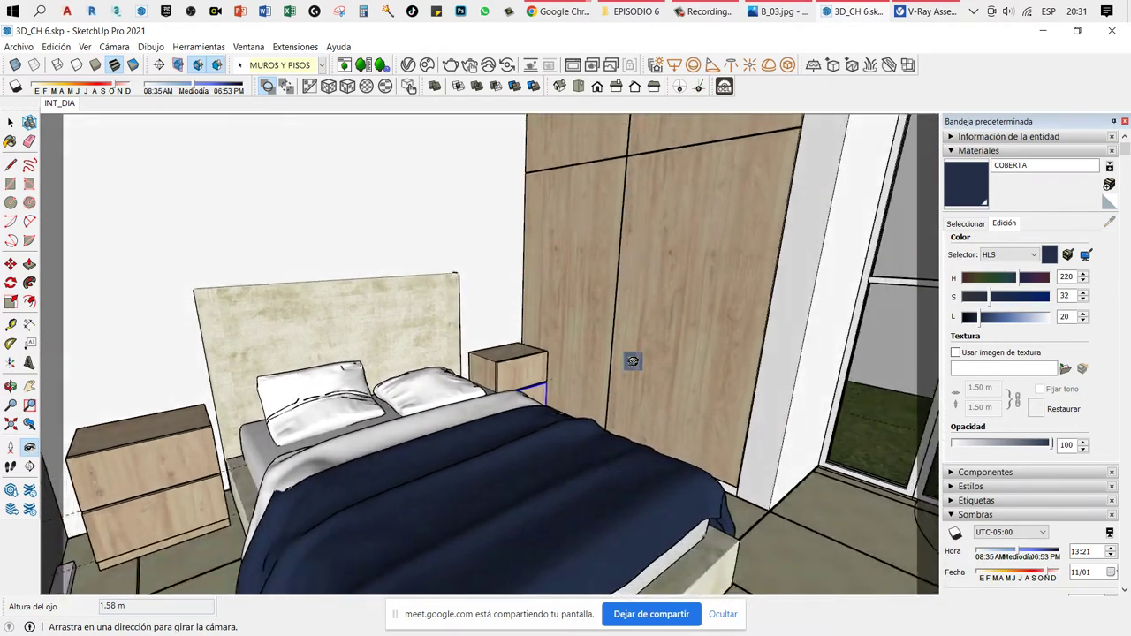
pyautogui.moveTo(537, 419)
pyautogui.mouseDown()
pyautogui.moveTo(621, 327)
pyautogui.moveTo(529, 368)
pyautogui.moveTo(588, 294)
pyautogui.moveTo(341, 206)
pyautogui.moveTo(479, 379)
pyautogui.mouseUp()
pyautogui.press('b')
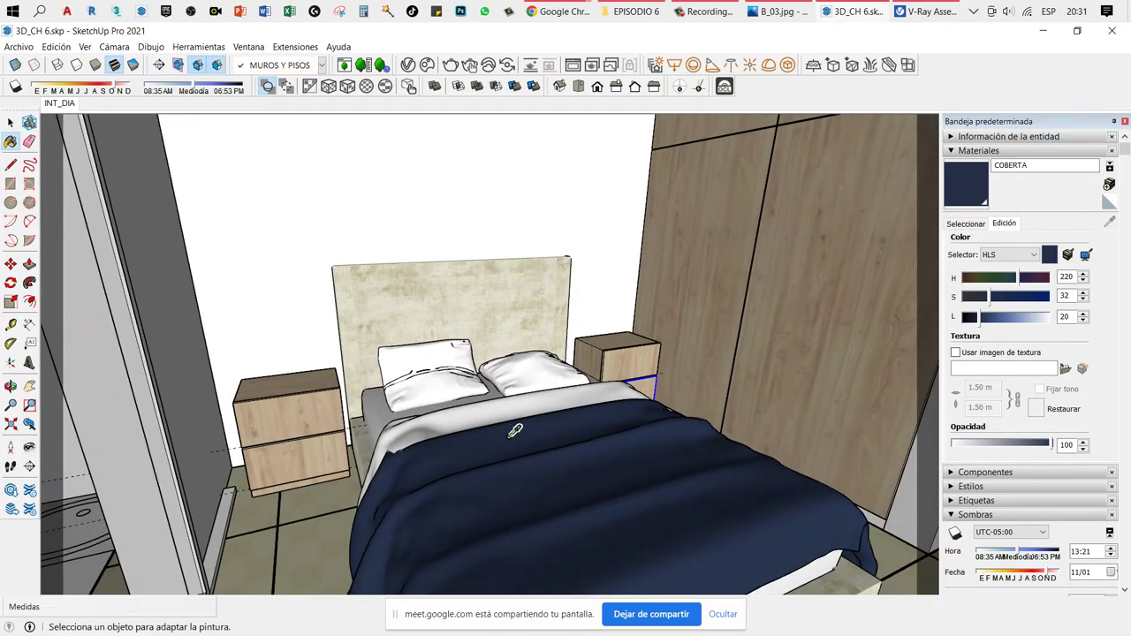
# Step: Change COBERTA's diffuse colour from navy to muted sage green (R 0.423, G 0.484, B 0.425)
pyautogui.click(409, 65)
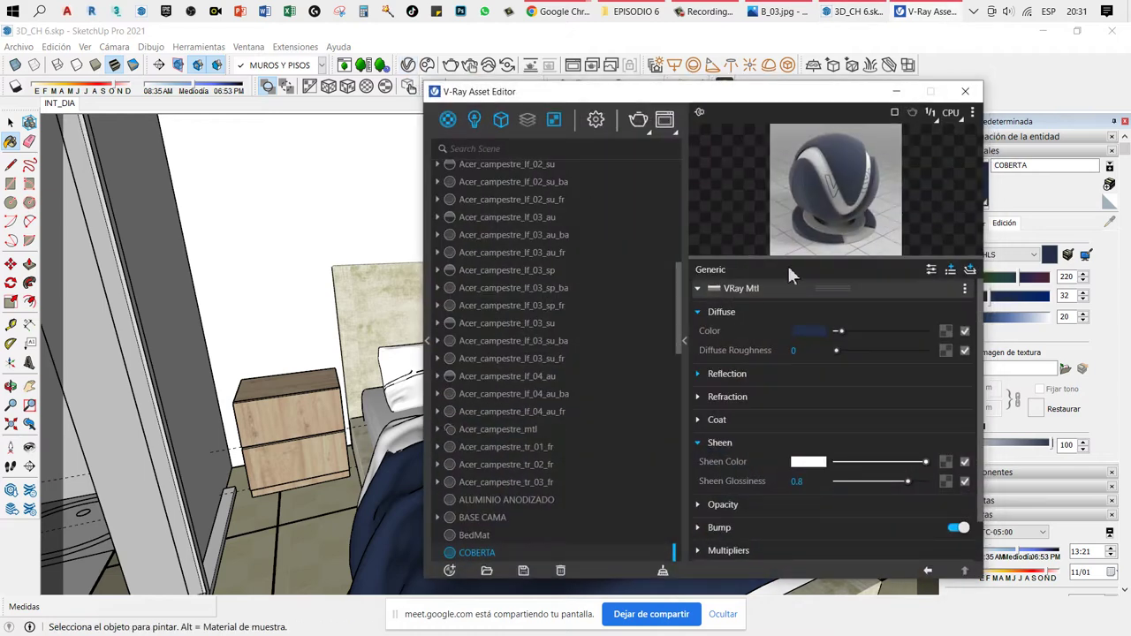
pyautogui.click(812, 331)
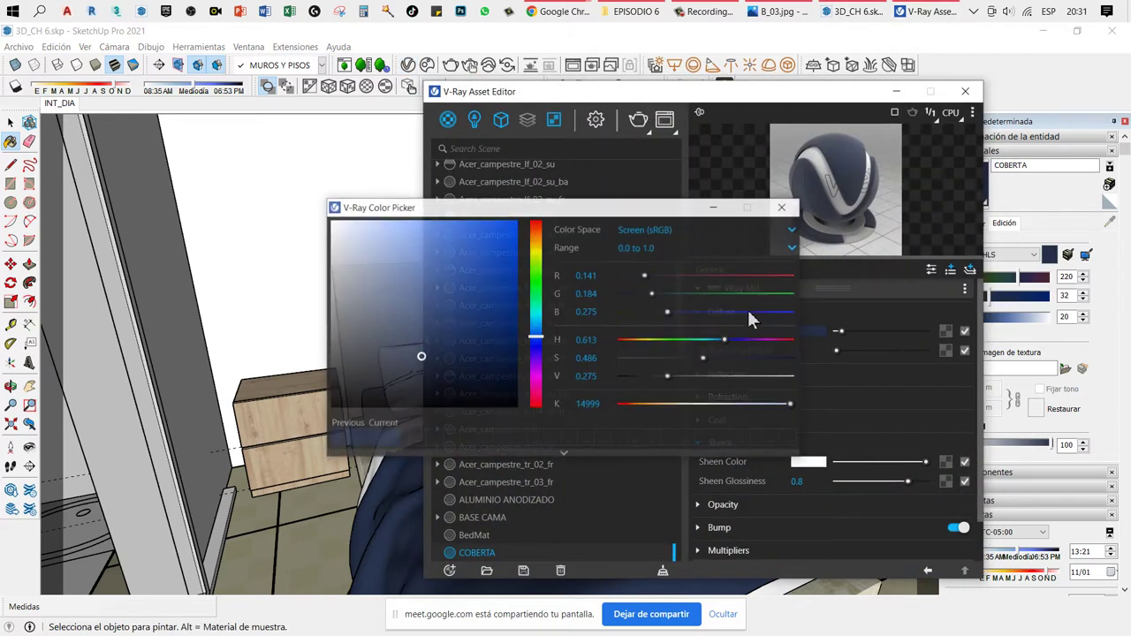
pyautogui.moveTo(647, 214); pyautogui.dragTo(842, 277)
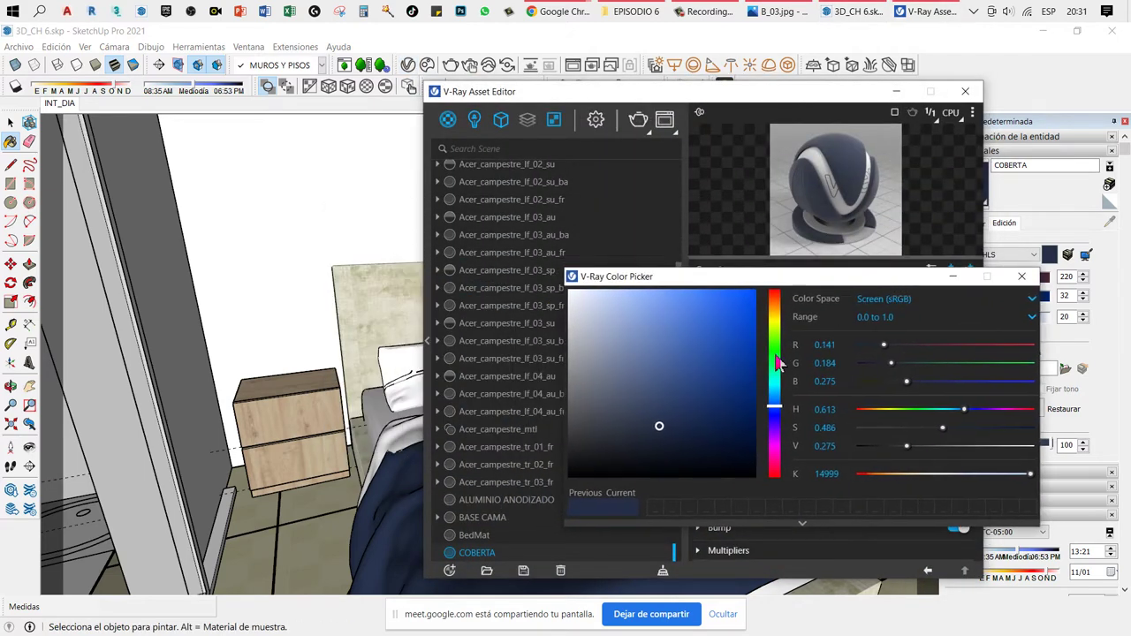
pyautogui.click(776, 356)
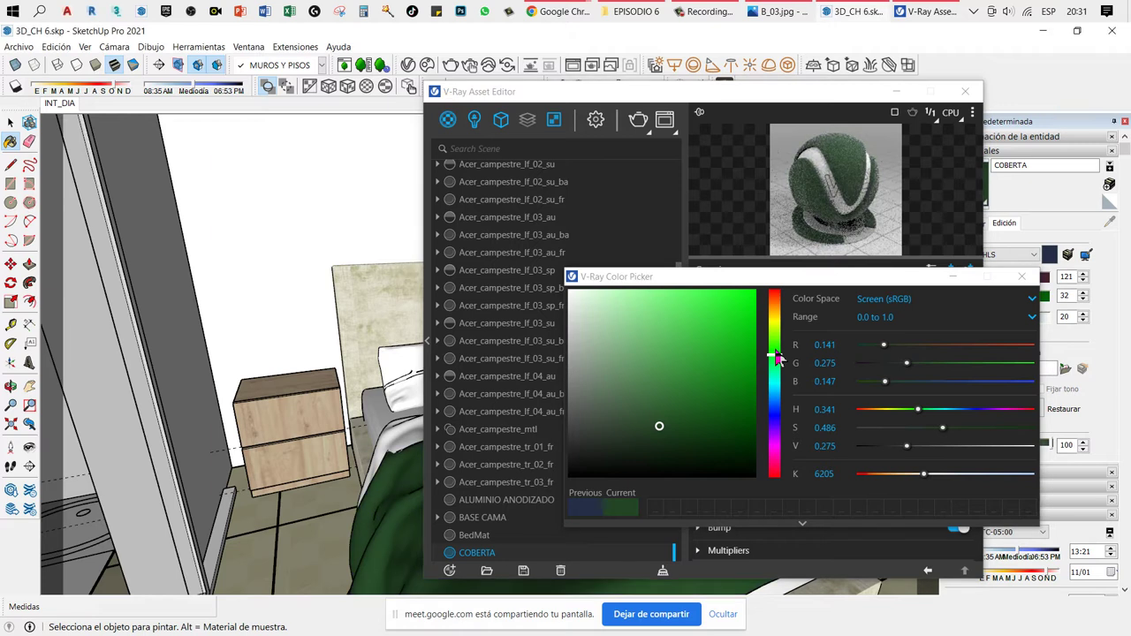
pyautogui.click(633, 425)
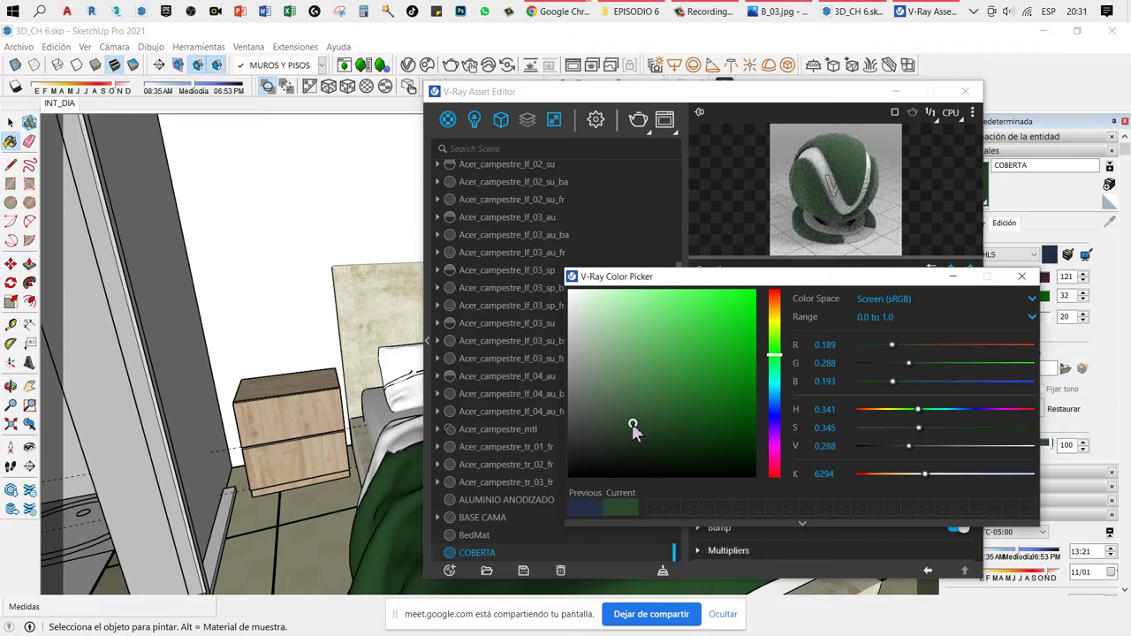
pyautogui.click(609, 409)
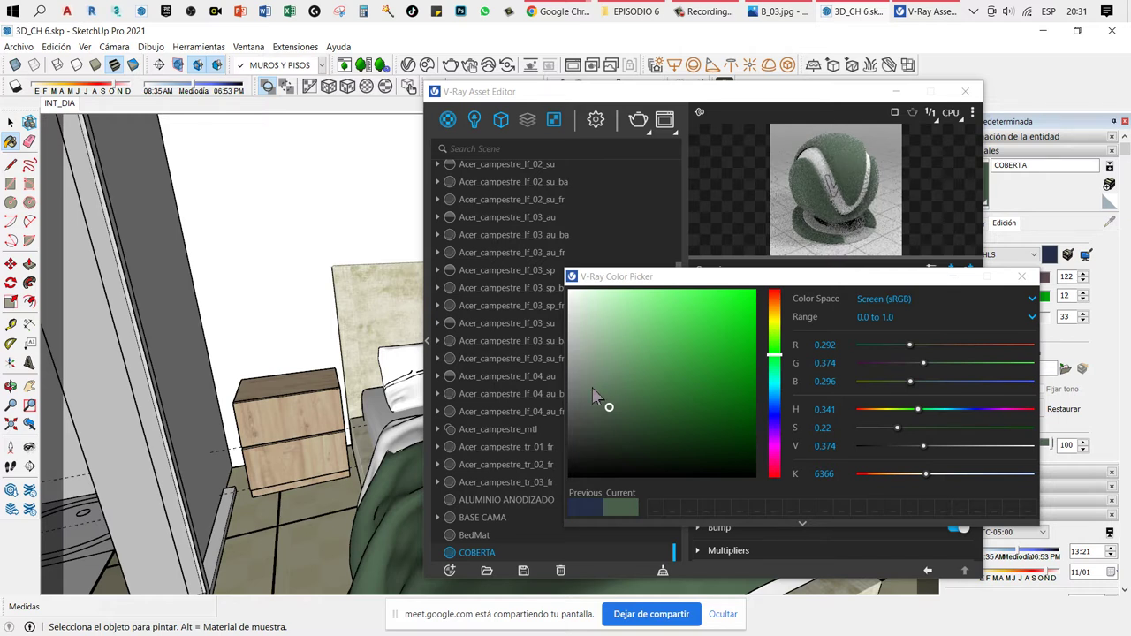
pyautogui.click(591, 386)
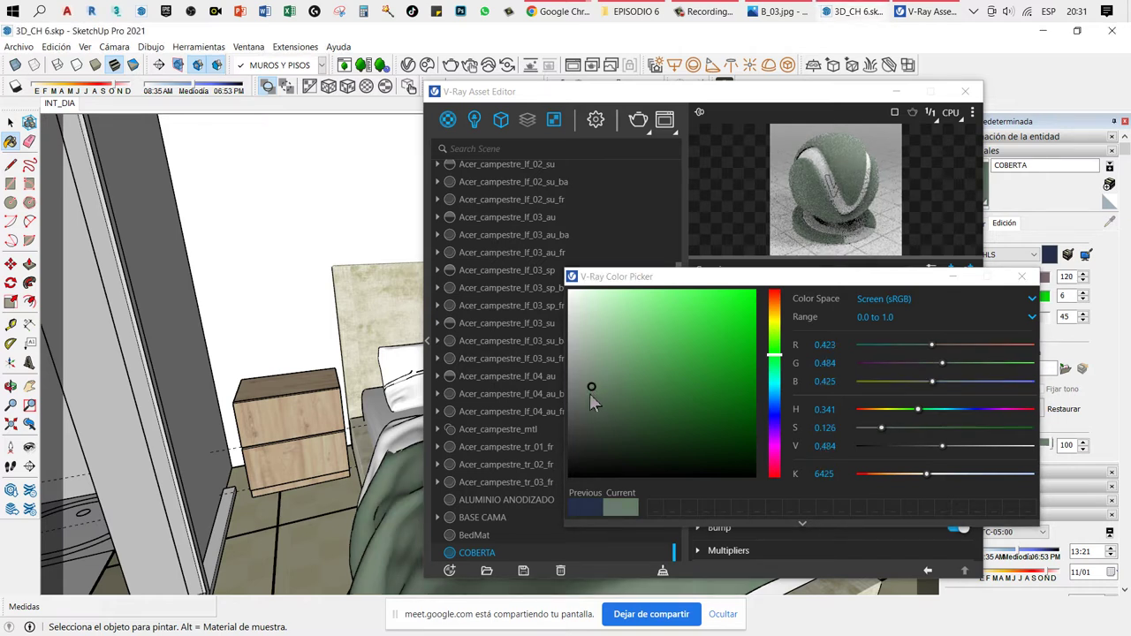
pyautogui.click(954, 277)
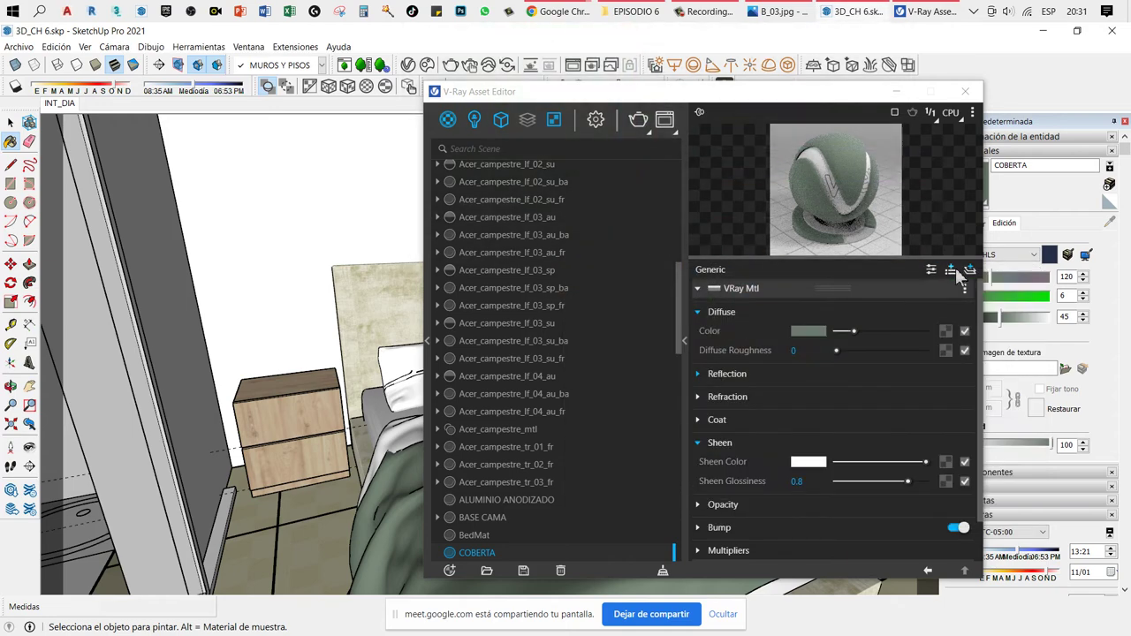
pyautogui.click(965, 91)
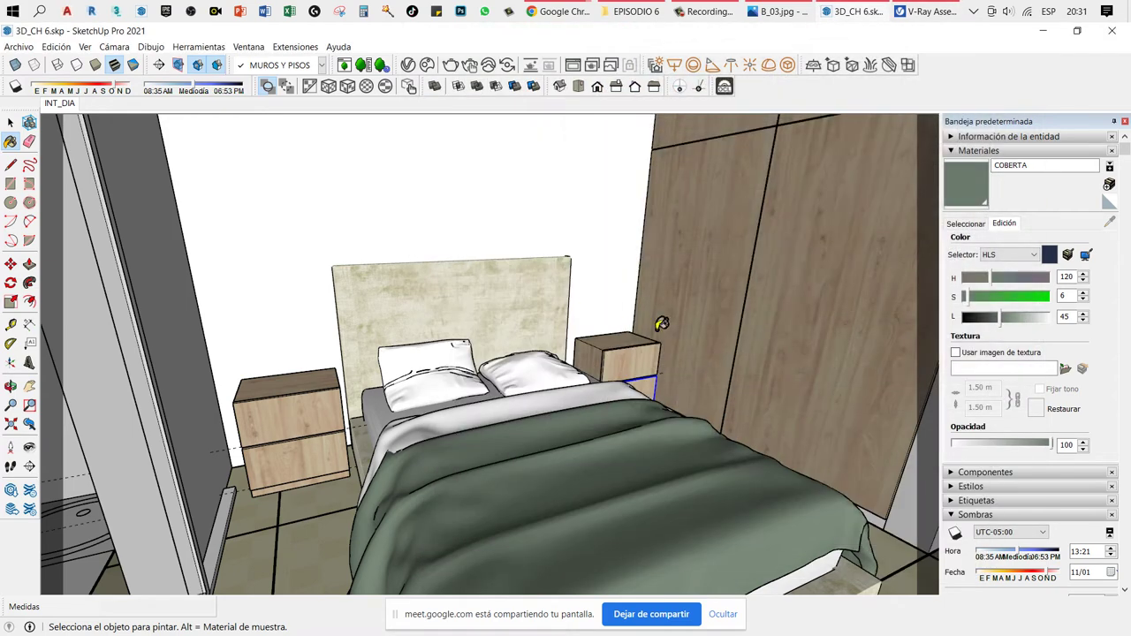
pyautogui.moveTo(690, 291); pyautogui.dragTo(636, 293, button='middle')
pyautogui.hotkey('shift', 'w')
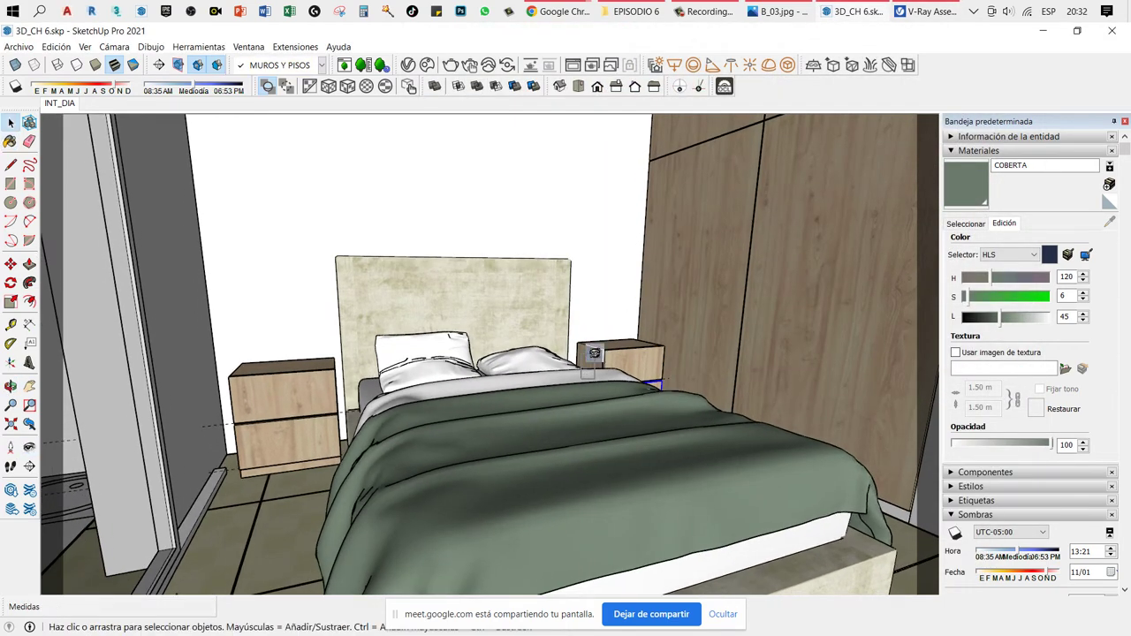
pyautogui.moveTo(596, 352)
pyautogui.mouseDown()
pyautogui.moveTo(759, 196)
pyautogui.moveTo(790, 336)
pyautogui.moveTo(578, 449)
pyautogui.moveTo(474, 462)
pyautogui.moveTo(524, 185)
pyautogui.moveTo(622, 137)
pyautogui.mouseUp()
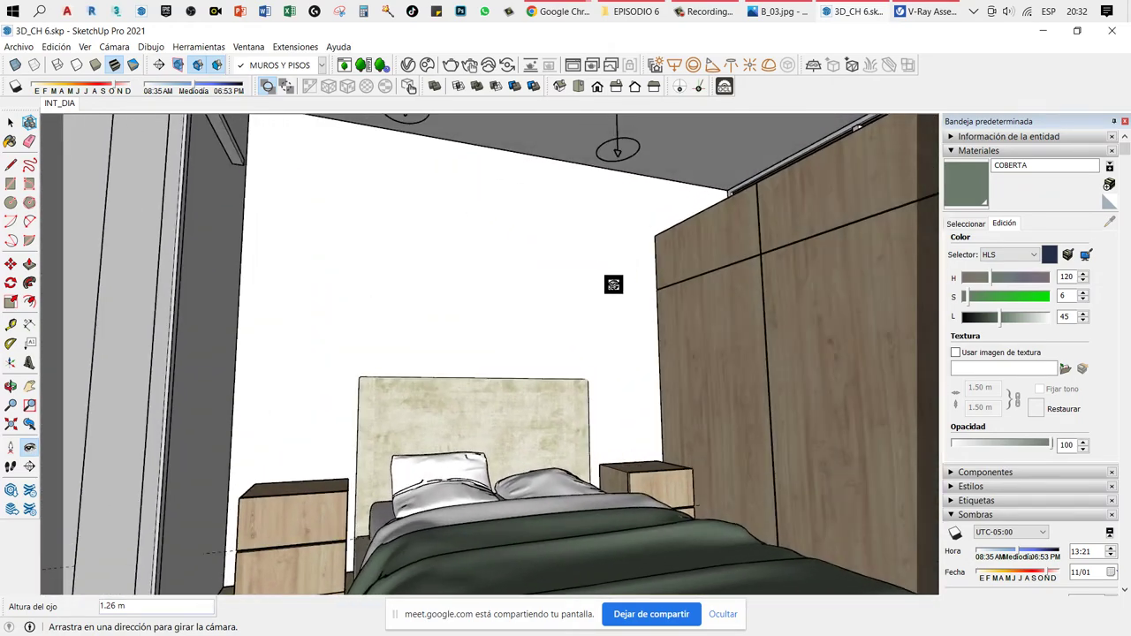
pyautogui.moveTo(614, 285)
pyautogui.mouseDown()
pyautogui.moveTo(798, 214)
pyautogui.moveTo(807, 404)
pyautogui.moveTo(785, 525)
pyautogui.moveTo(823, 334)
pyautogui.moveTo(814, 305)
pyautogui.moveTo(560, 245)
pyautogui.moveTo(475, 326)
pyautogui.moveTo(463, 371)
pyautogui.mouseUp()
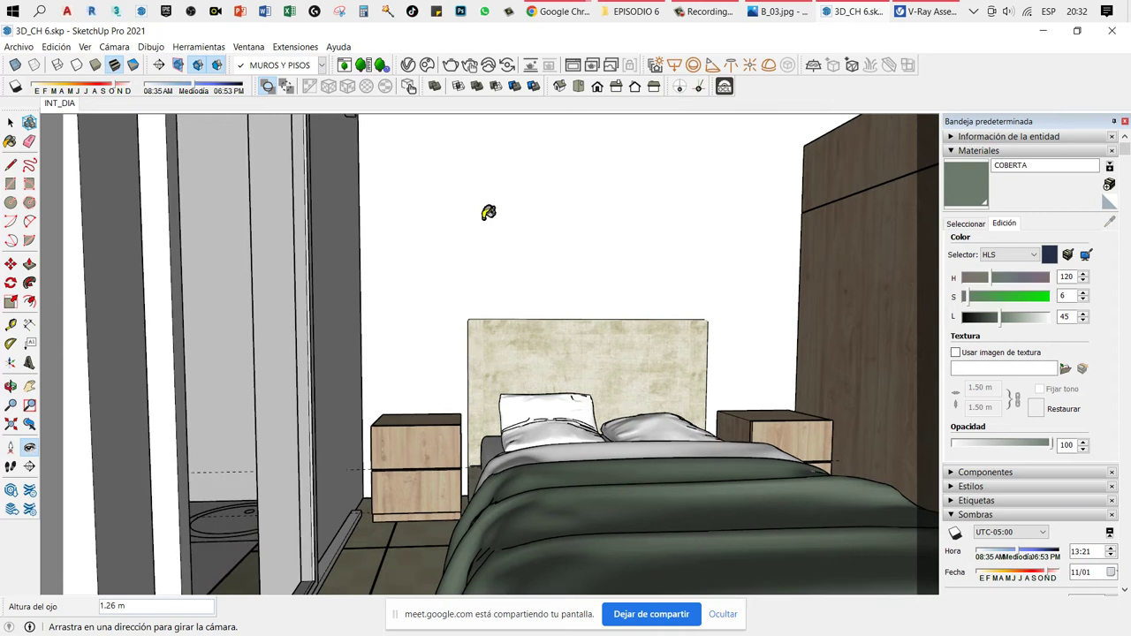
pyautogui.press('b')
pyautogui.keyDown('alt'); pyautogui.click(499, 199); pyautogui.keyUp('alt')
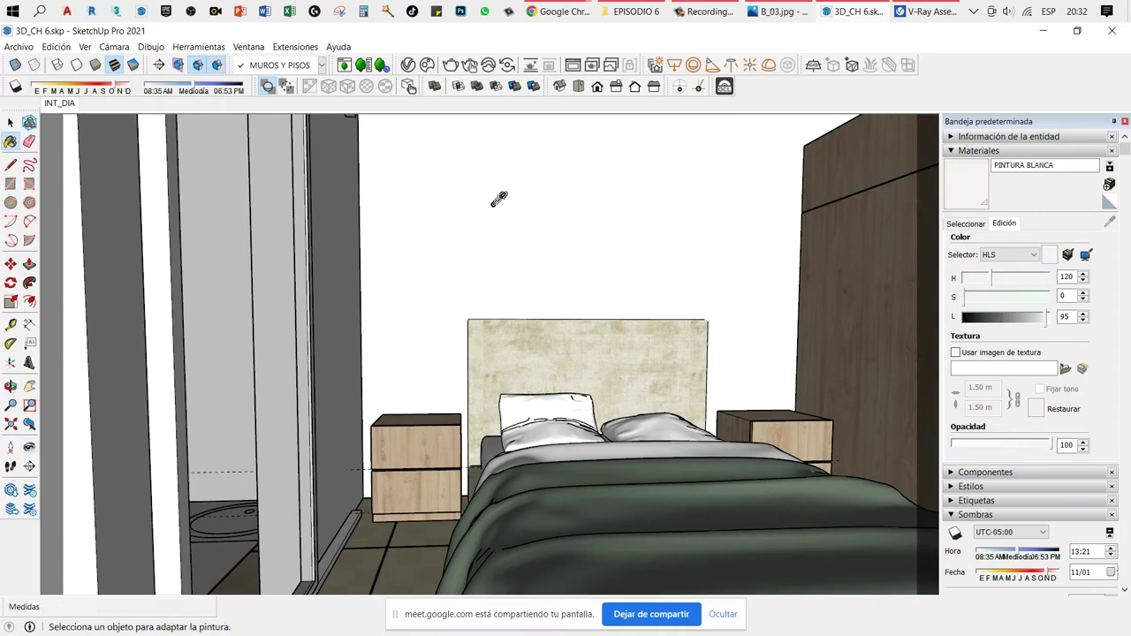
pyautogui.click(411, 68)
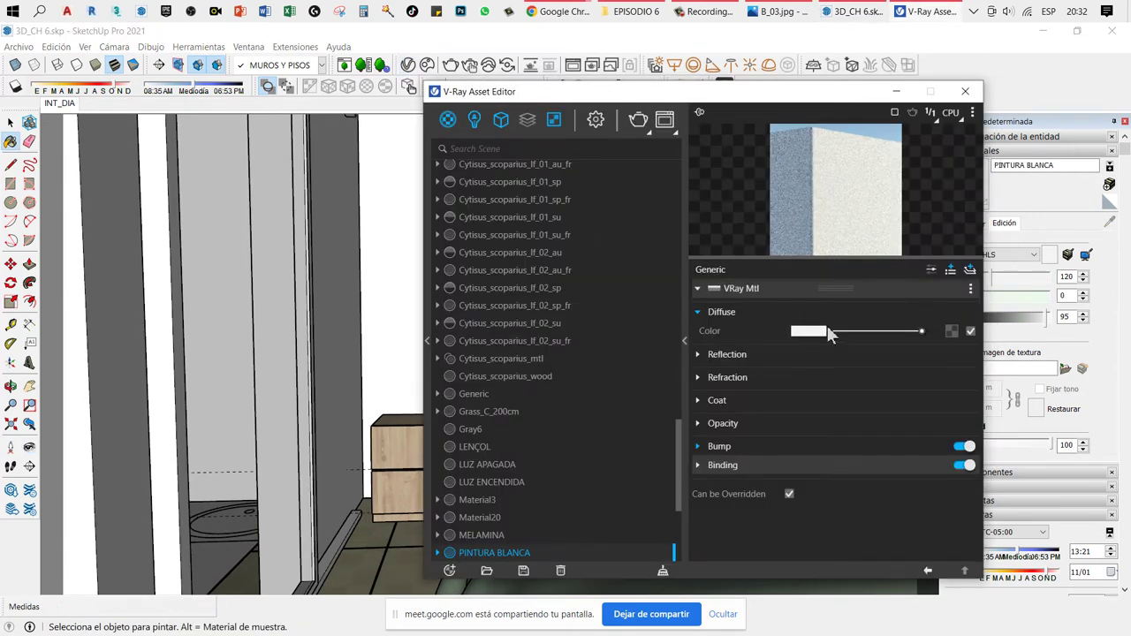
pyautogui.click(809, 332)
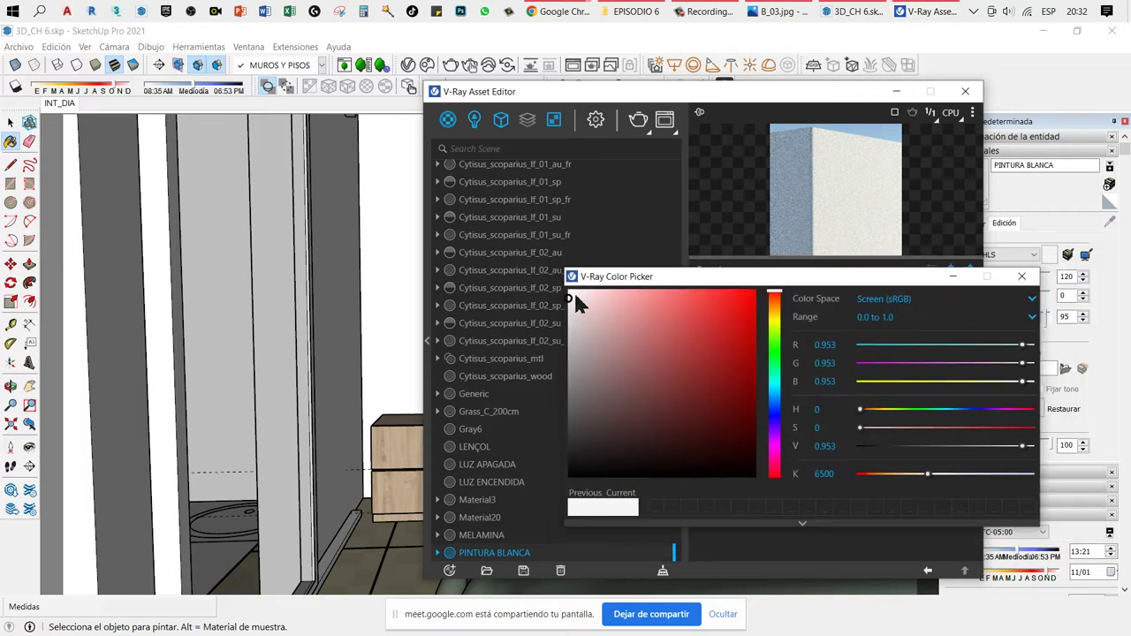
pyautogui.click(946, 278)
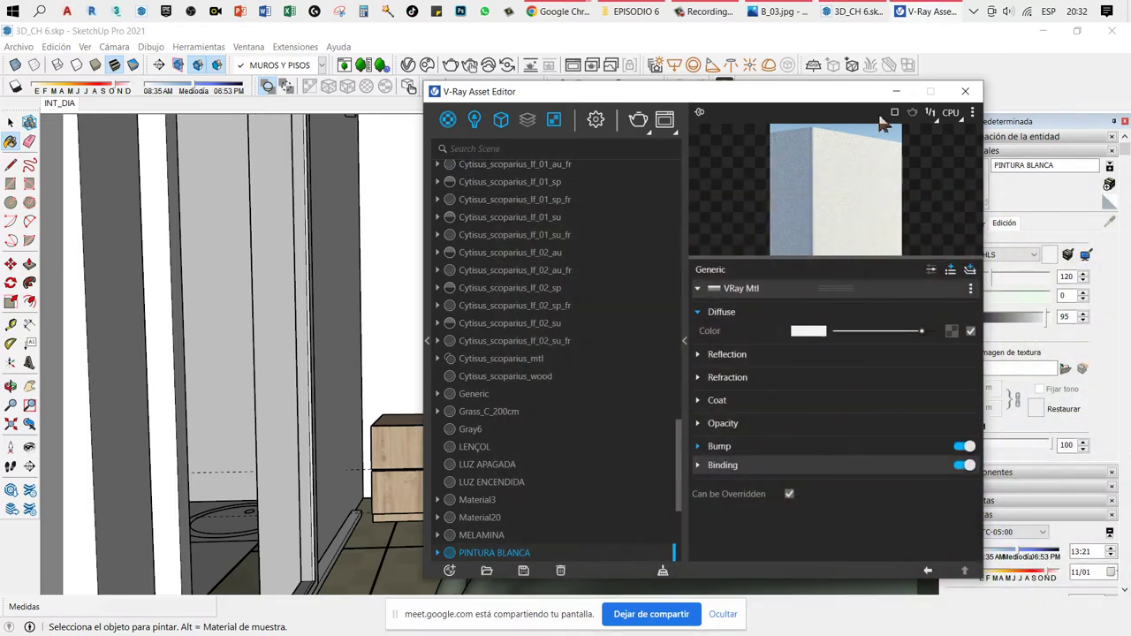
pyautogui.click(896, 92)
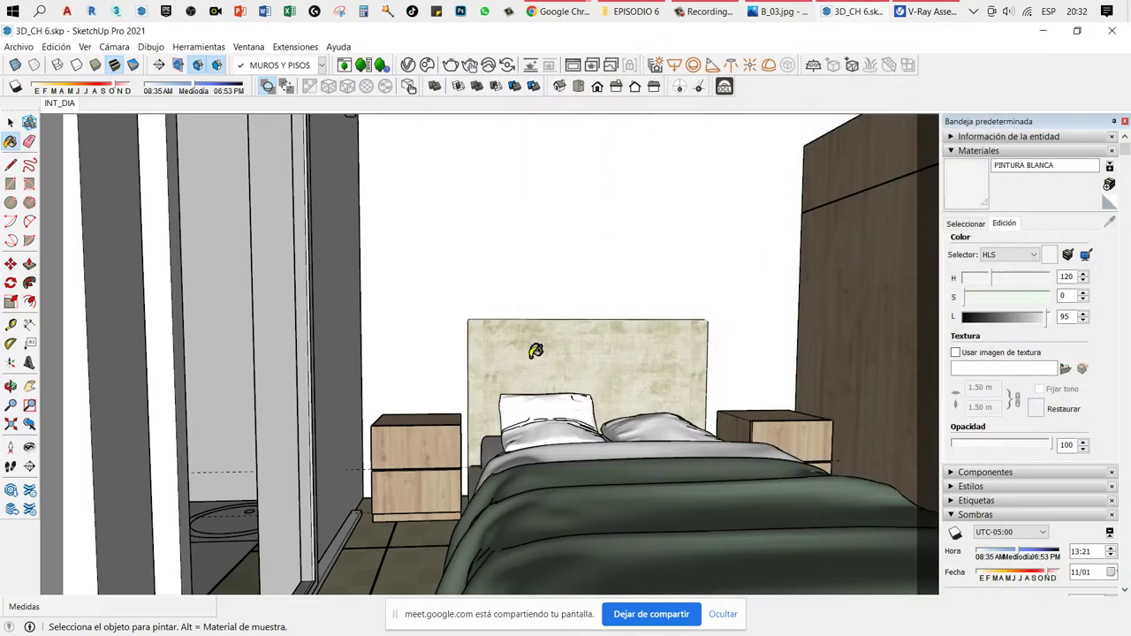
pyautogui.press('space')
pyautogui.press('l')
pyautogui.moveTo(571, 403)
pyautogui.mouseDown()
pyautogui.moveTo(730, 445)
pyautogui.moveTo(718, 503)
pyautogui.mouseUp()
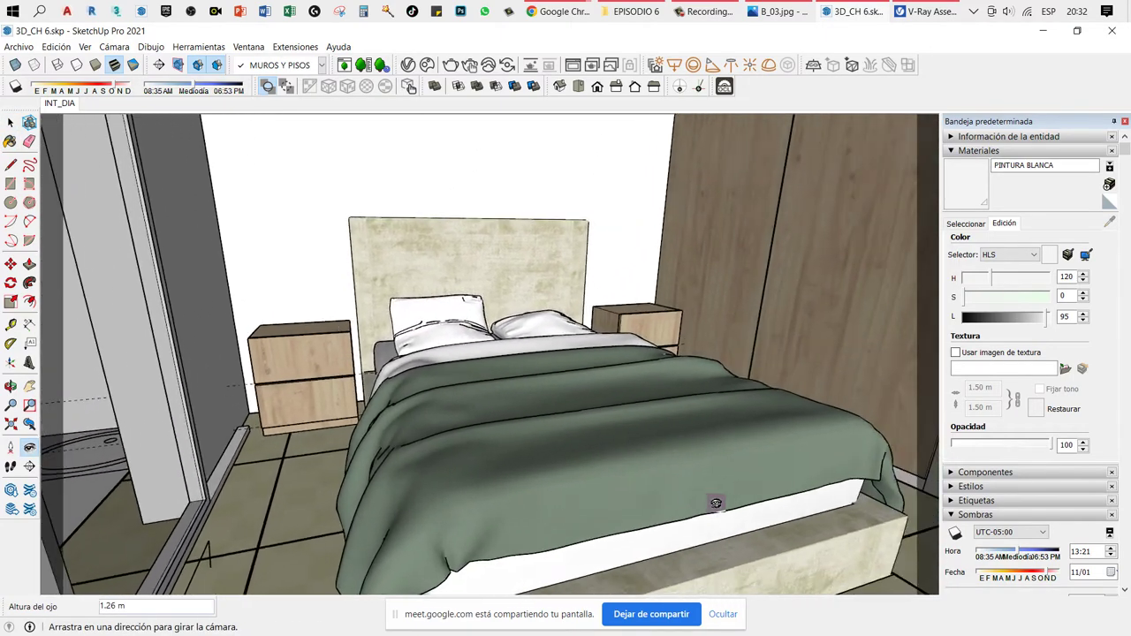
pyautogui.moveTo(361, 255)
pyautogui.mouseDown()
pyautogui.moveTo(522, 248)
pyautogui.moveTo(762, 260)
pyautogui.moveTo(748, 303)
pyautogui.mouseUp()
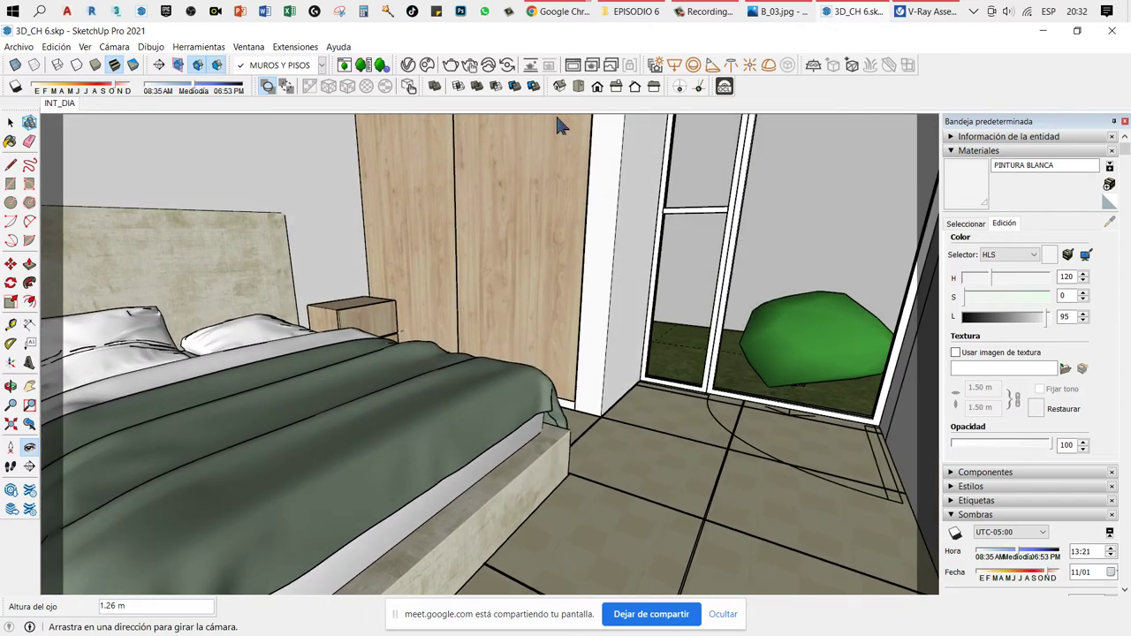
pyautogui.click(574, 70)
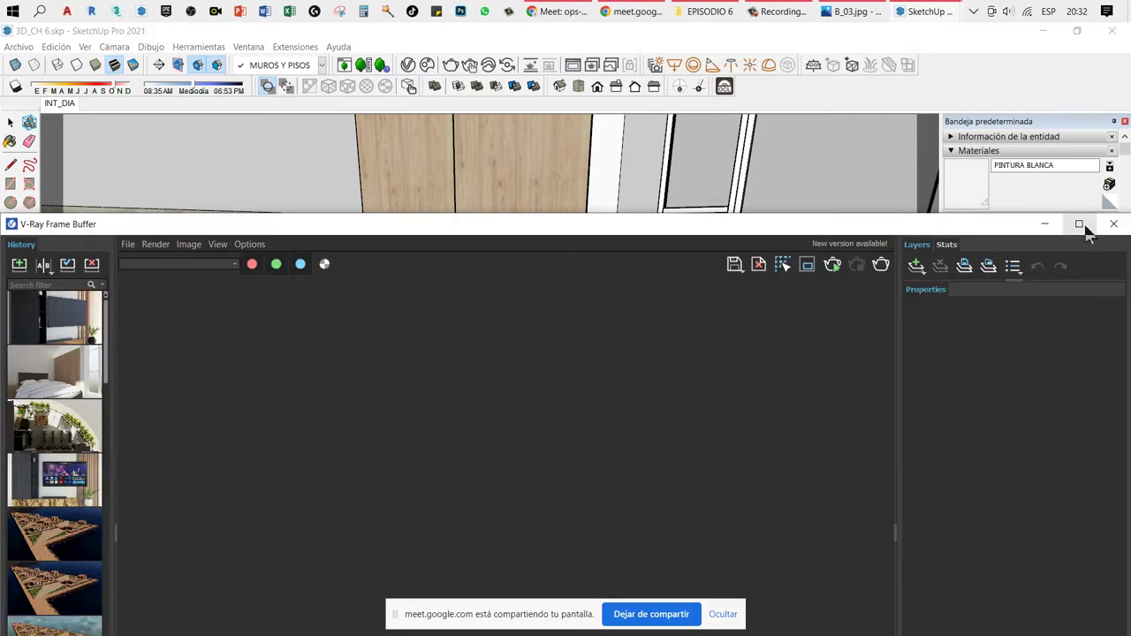
pyautogui.click(1079, 223)
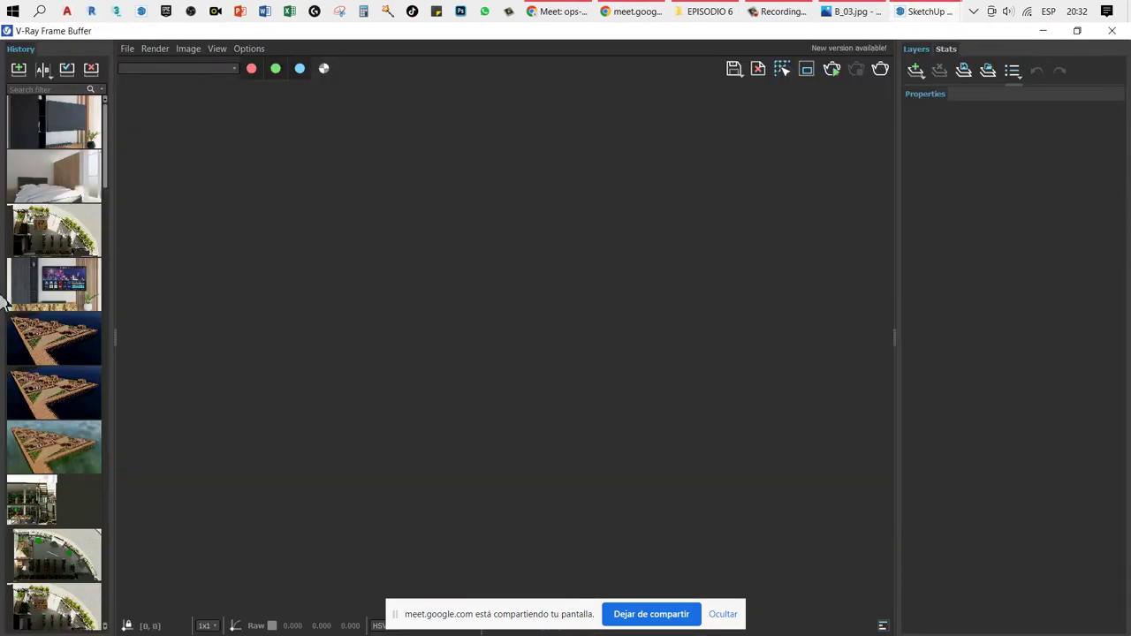
pyautogui.moveTo(54, 176)
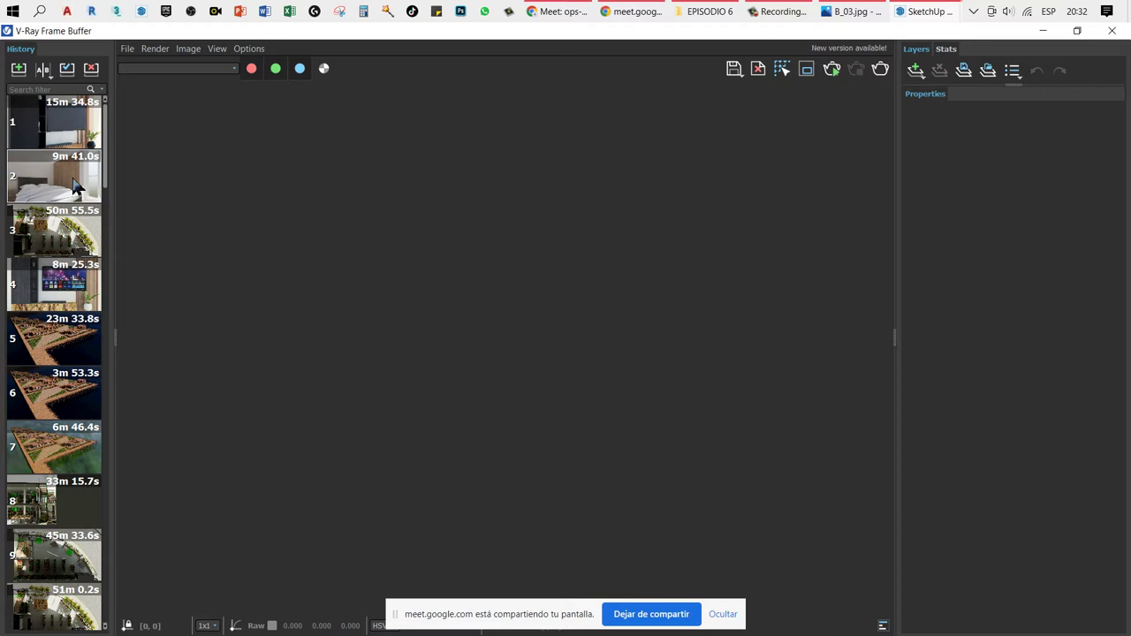
pyautogui.doubleClick(75, 186)
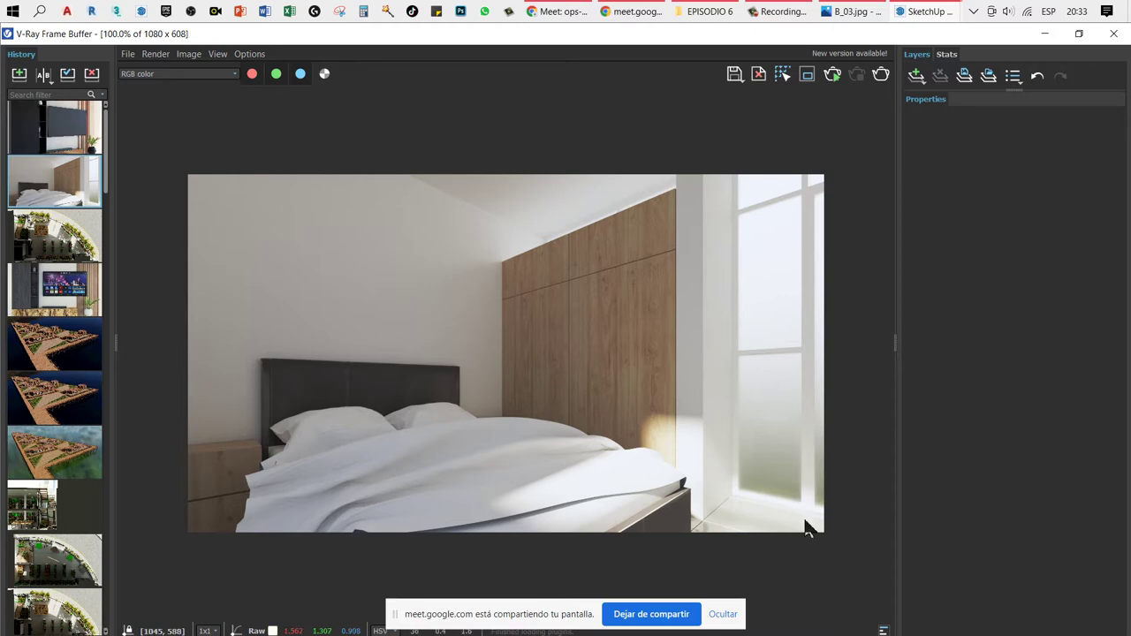
pyautogui.scroll(1, 795, 517)
pyautogui.scroll(1, 722, 485)
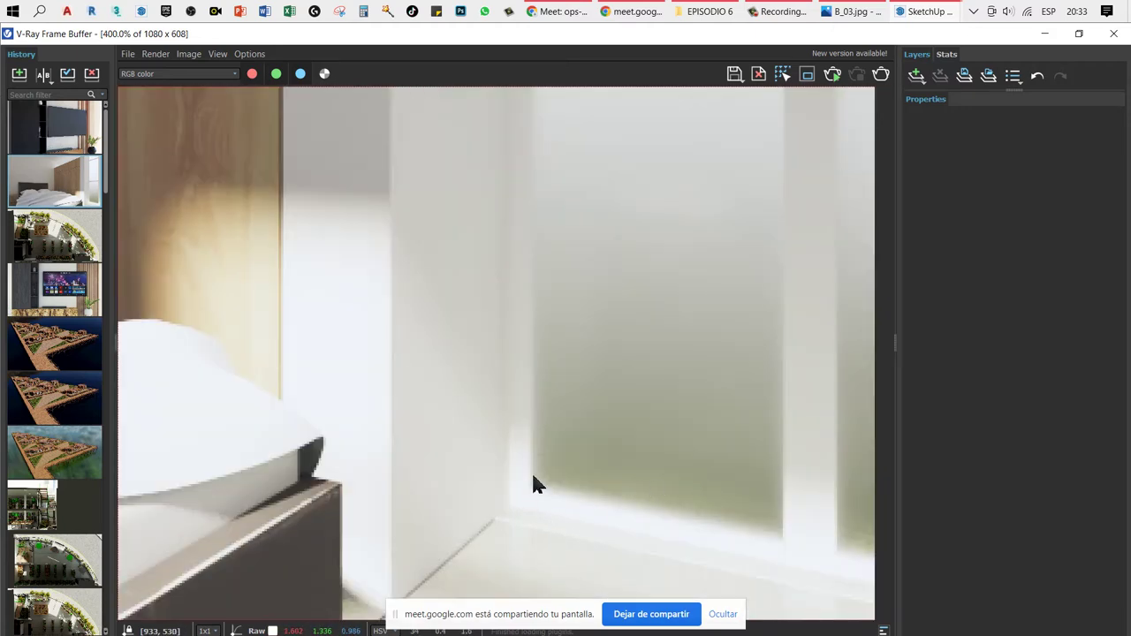
pyautogui.scroll(-1, 533, 477)
pyautogui.scroll(-1, 735, 482)
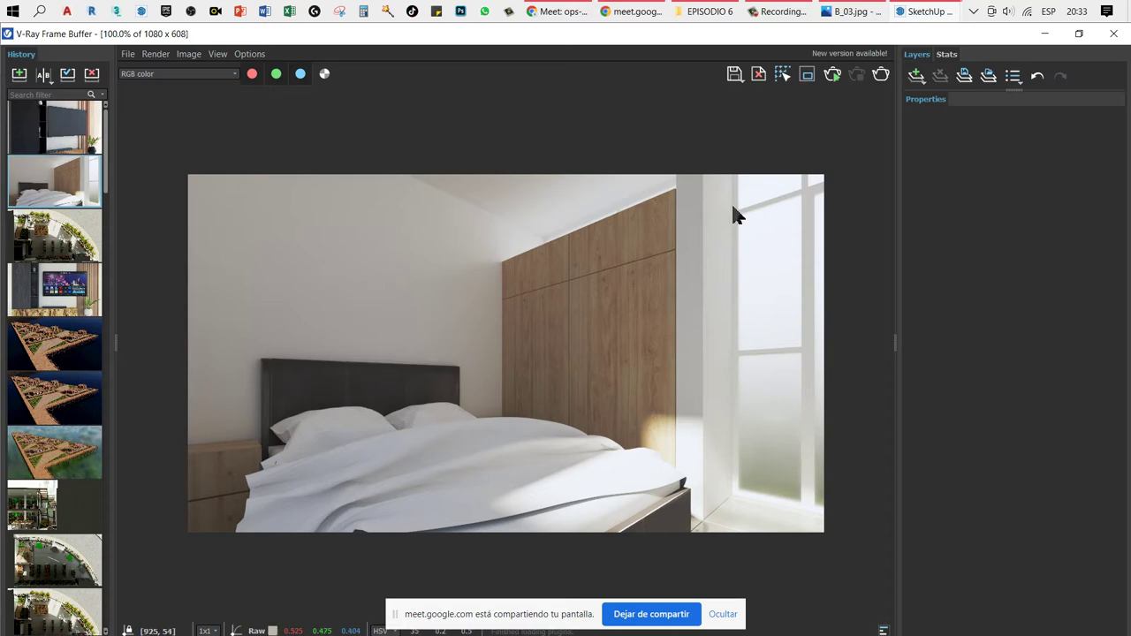
pyautogui.click(1044, 33)
pyautogui.moveTo(664, 273); pyautogui.dragTo(688, 312)
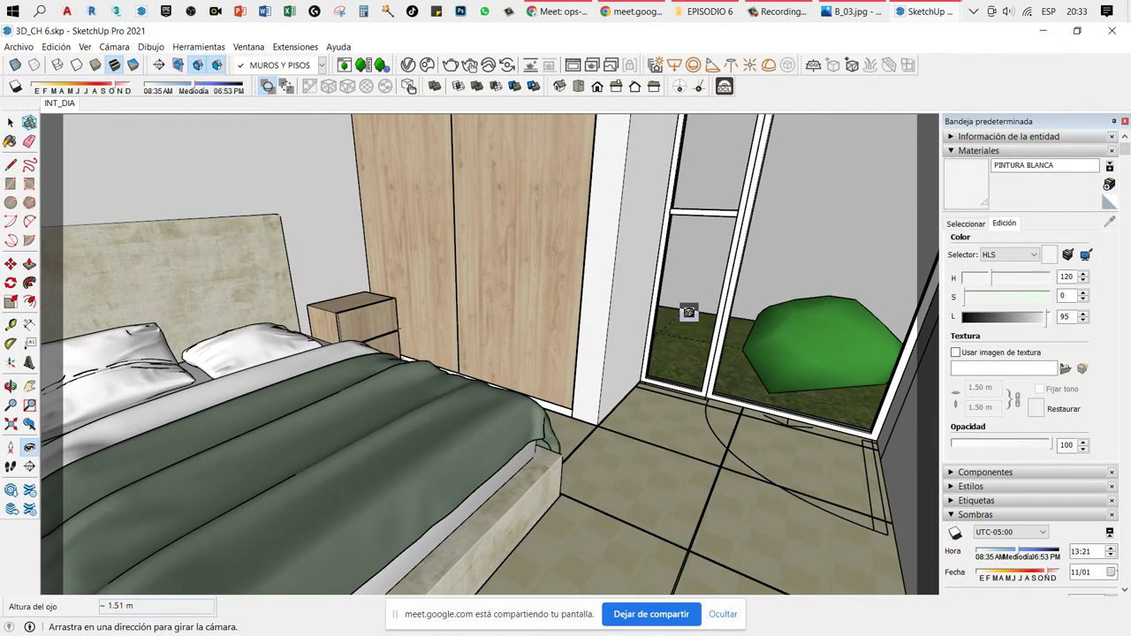
pyautogui.press('b')
pyautogui.scroll(2, 733, 308)
pyautogui.scroll(3, 732, 309)
pyautogui.scroll(2, 722, 331)
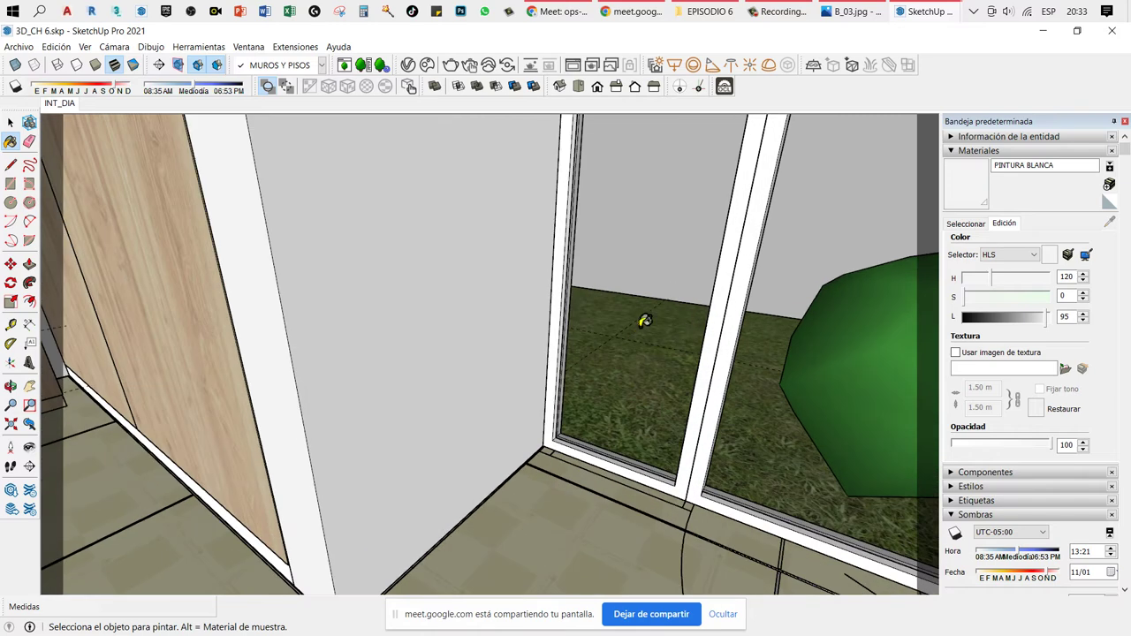
pyautogui.keyDown('alt'); pyautogui.click(707, 365); pyautogui.keyUp('alt')
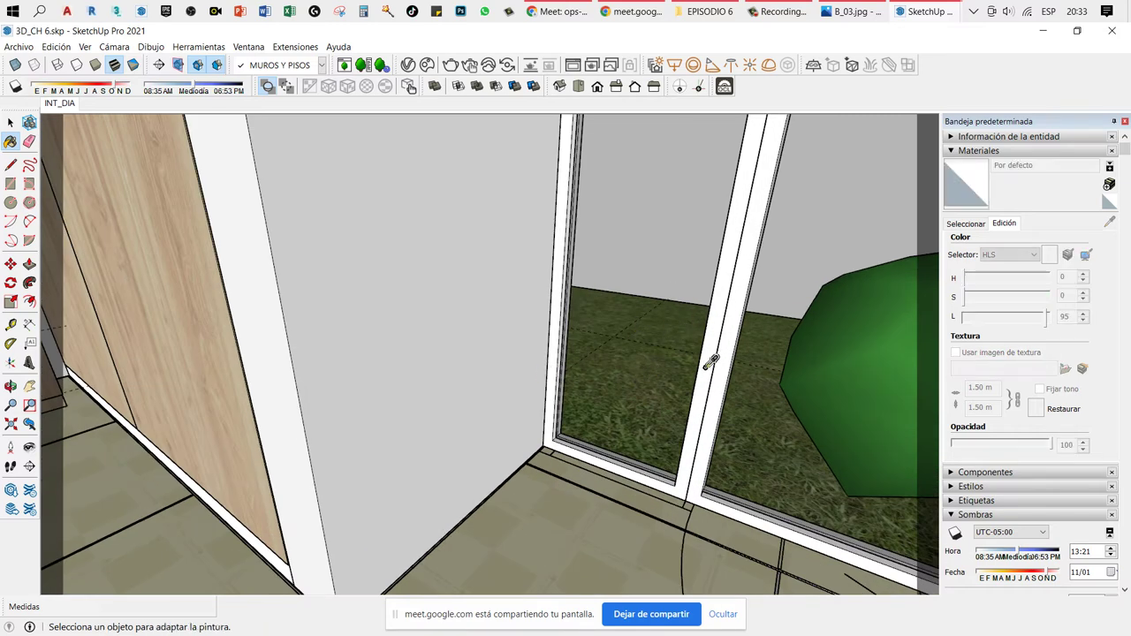
pyautogui.scroll(1, 710, 362)
pyautogui.scroll(1, 594, 450)
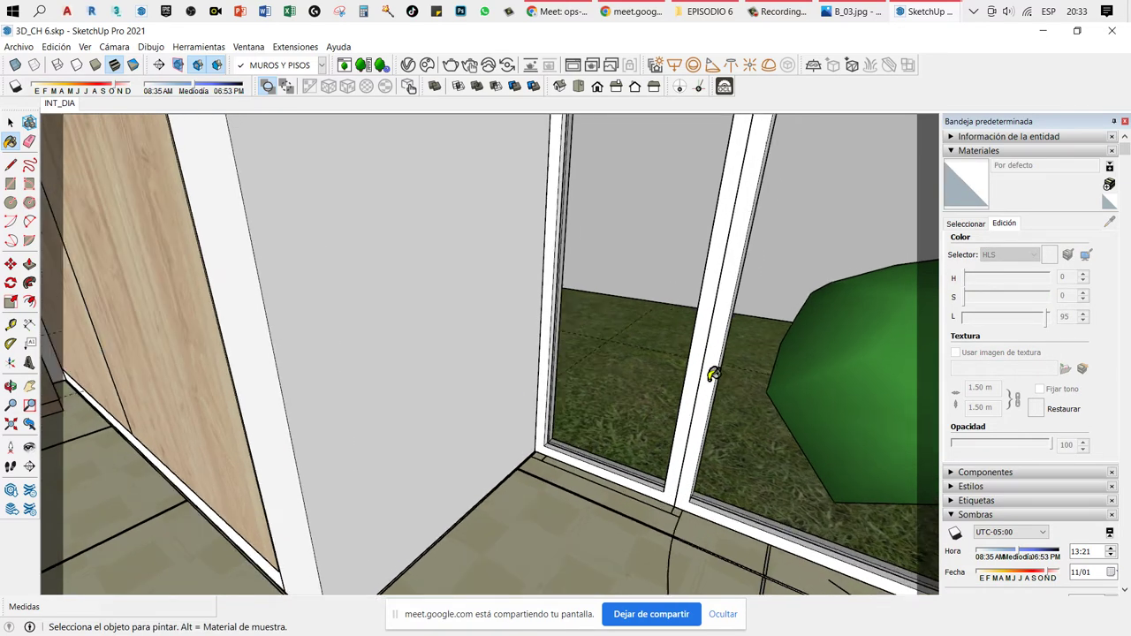
pyautogui.scroll(1, 720, 379)
pyautogui.scroll(-2, 689, 437)
pyautogui.scroll(-2, 651, 449)
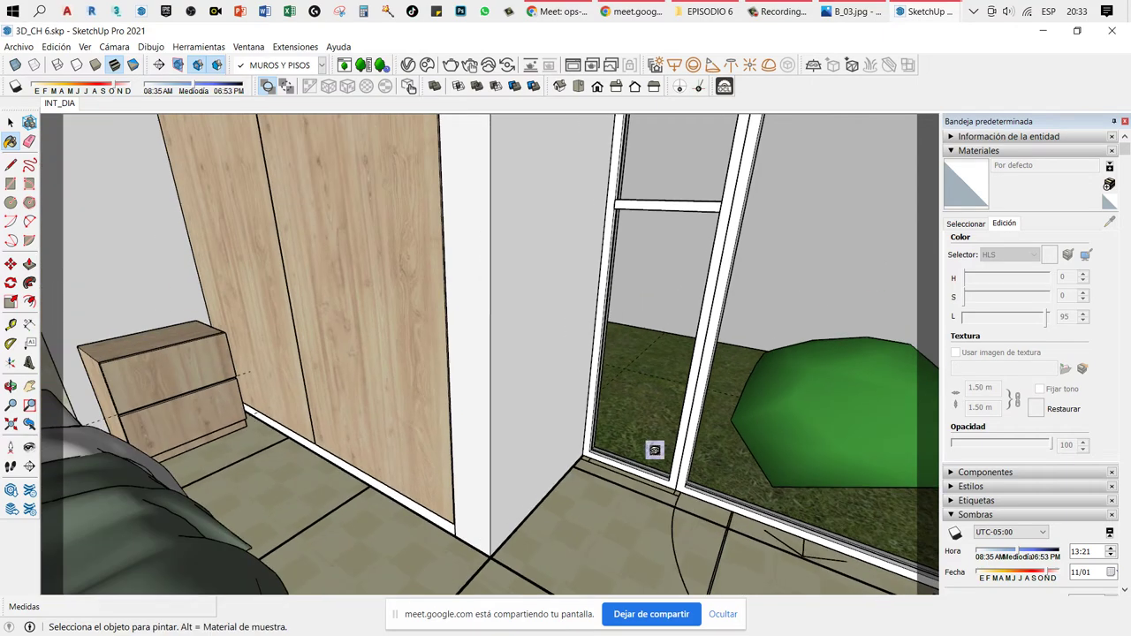
pyautogui.press('k')
pyautogui.moveTo(651, 449)
pyautogui.mouseDown()
pyautogui.moveTo(434, 306)
pyautogui.moveTo(337, 366)
pyautogui.mouseUp()
pyautogui.moveTo(337, 366); pyautogui.dragTo(234, 429, button='middle')
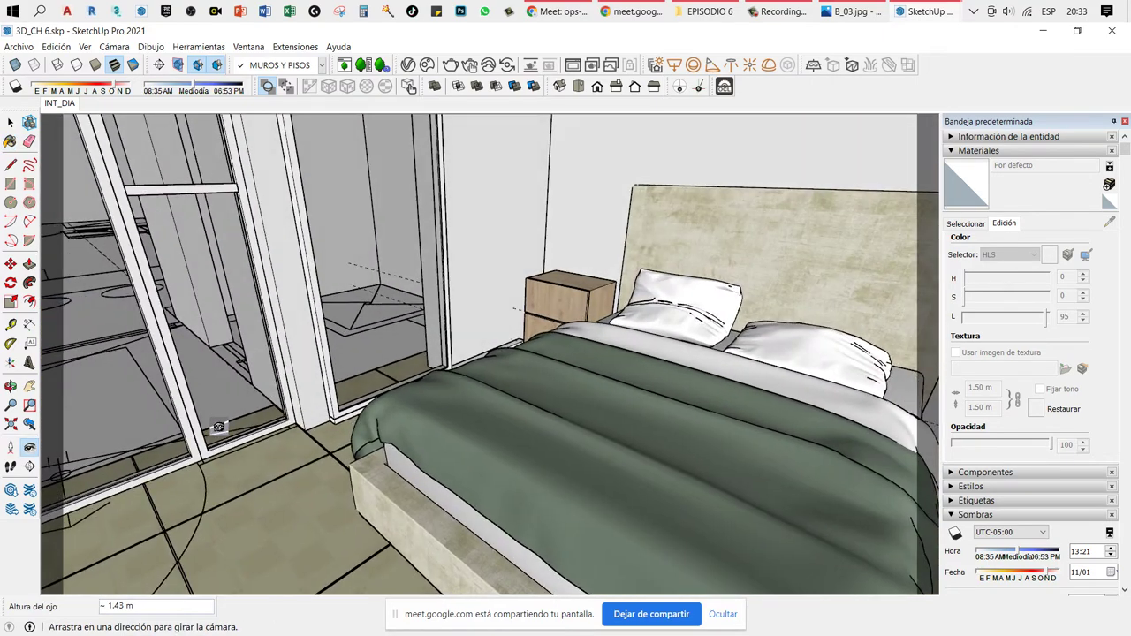
pyautogui.scroll(2, 235, 429)
pyautogui.press('b')
pyautogui.scroll(2, 237, 456)
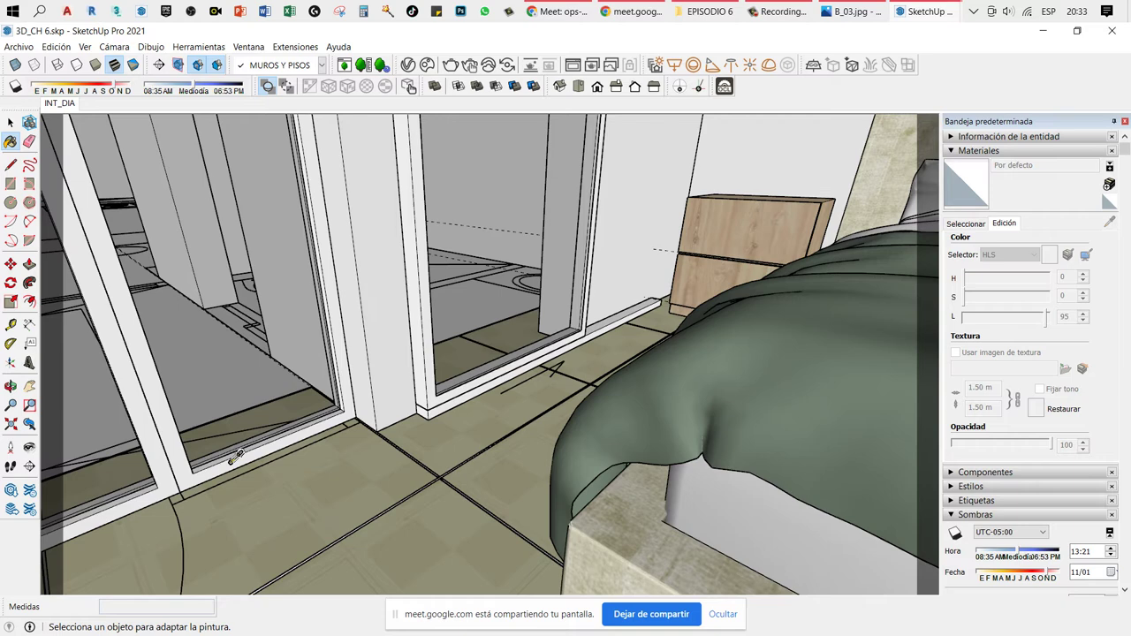
pyautogui.keyDown('alt'); pyautogui.click(386, 371); pyautogui.keyUp('alt')
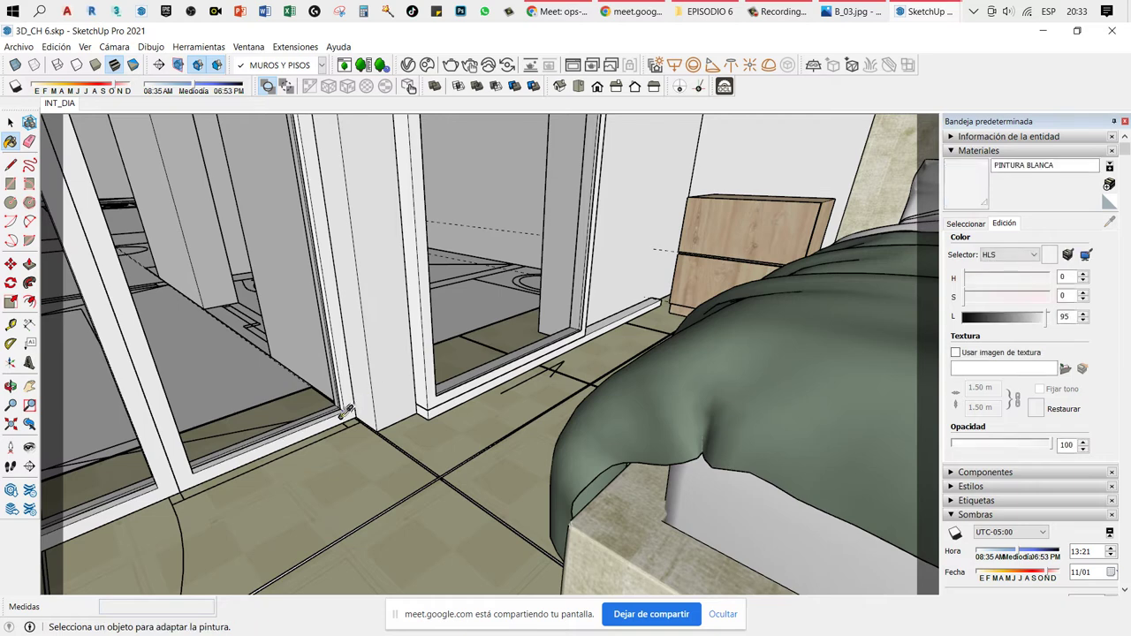
pyautogui.keyDown('alt'); pyautogui.click(347, 412); pyautogui.keyUp('alt')
pyautogui.scroll(2, 424, 378)
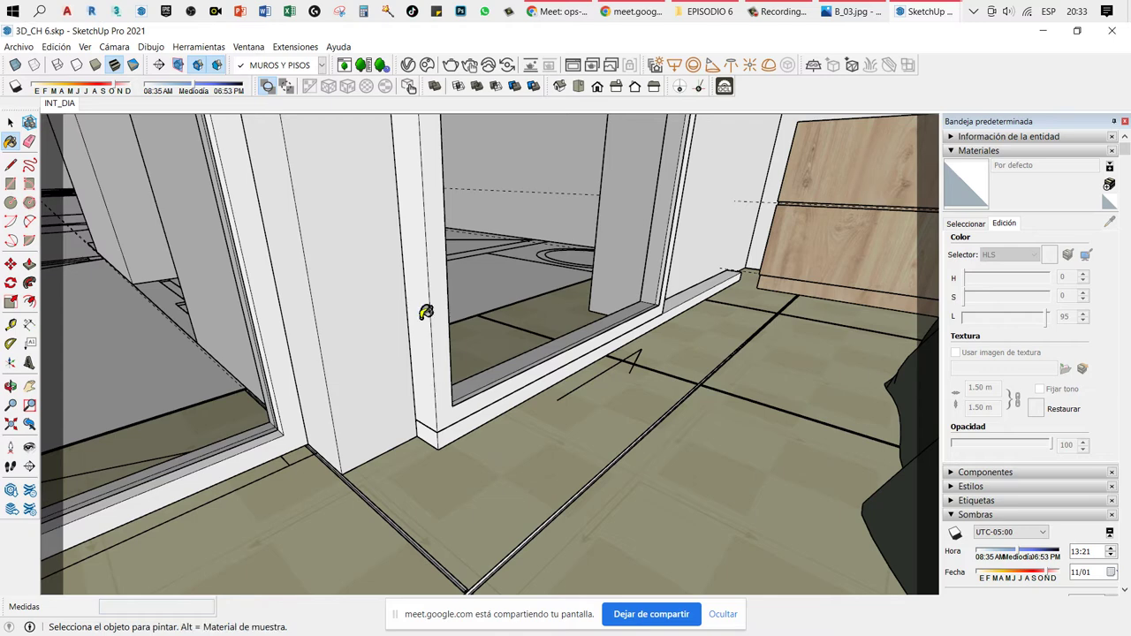
# Step: Search 'AL' in the V-Ray materials list and make ALUMINIO ANODIZADO current
pyautogui.click(409, 76)
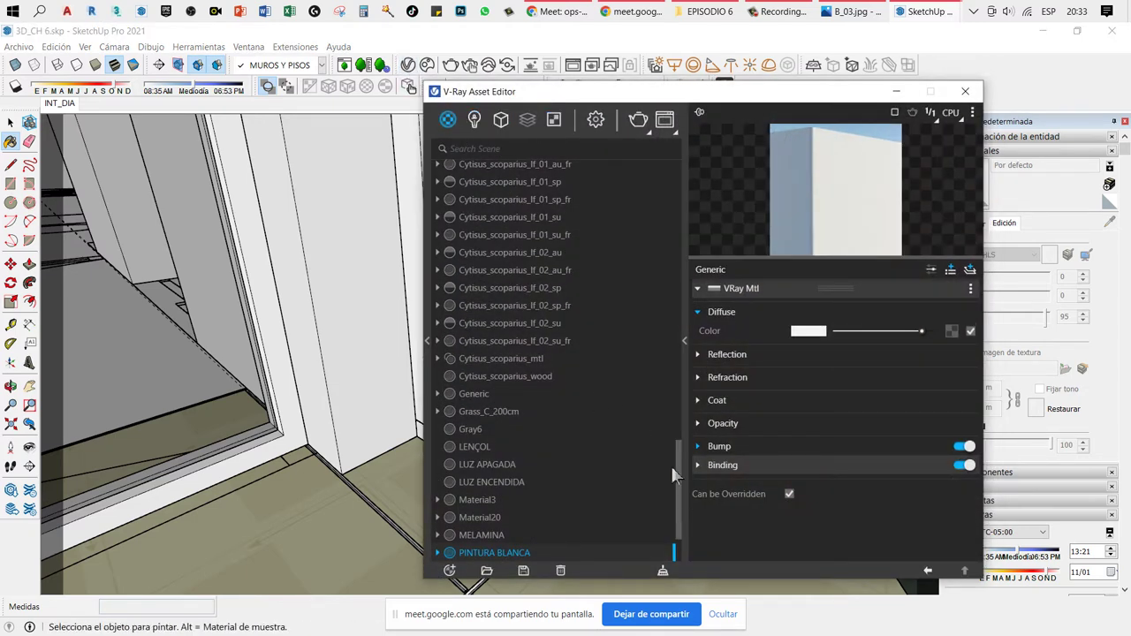
pyautogui.moveTo(674, 468)
pyautogui.mouseDown()
pyautogui.moveTo(657, 149)
pyautogui.moveTo(633, 490)
pyautogui.mouseUp()
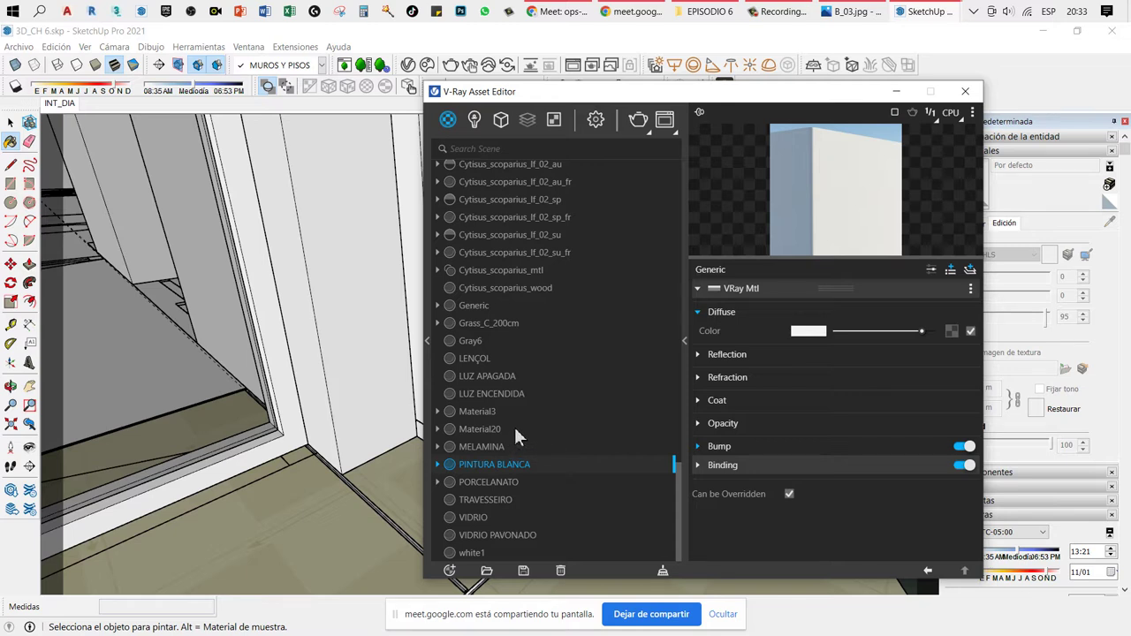
pyautogui.write('A')
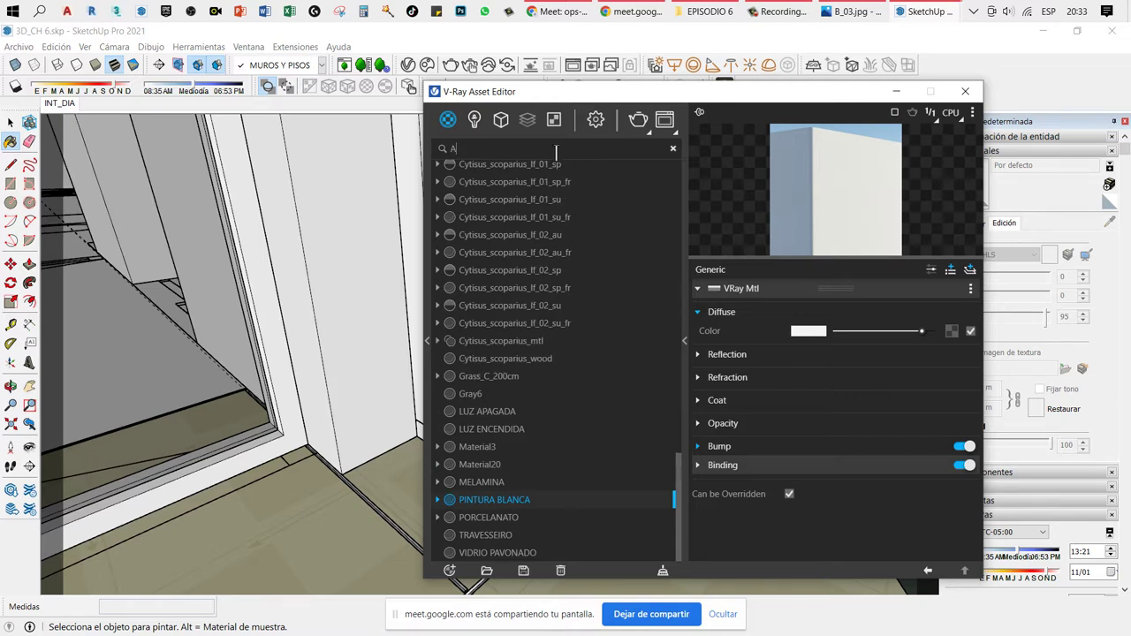
pyautogui.write('L')
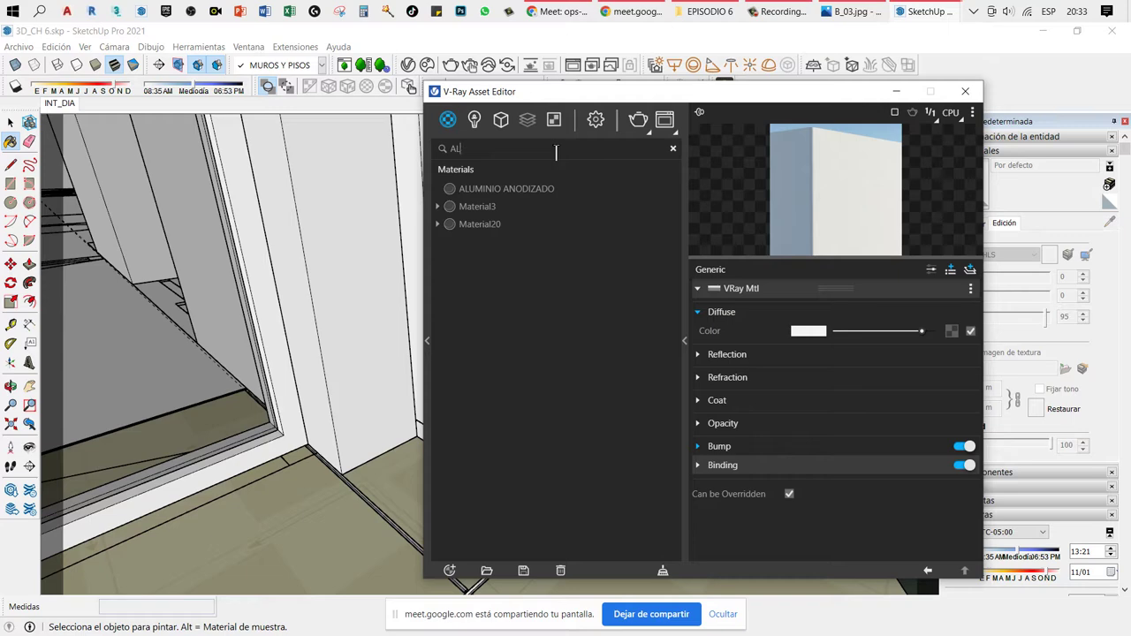
pyautogui.click(533, 191)
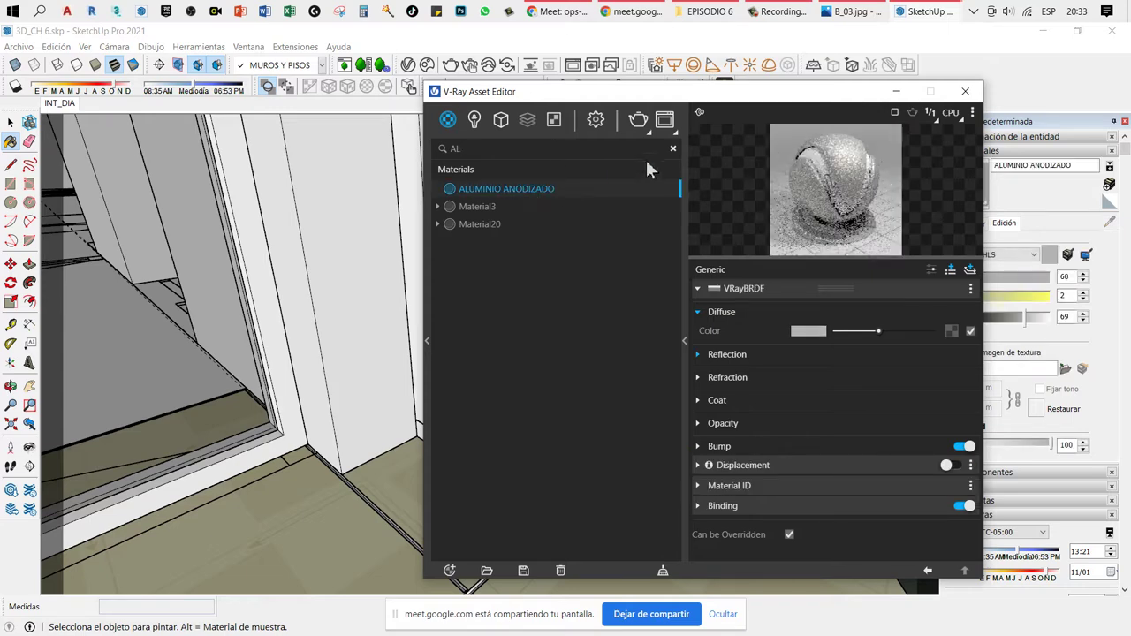
pyautogui.click(894, 92)
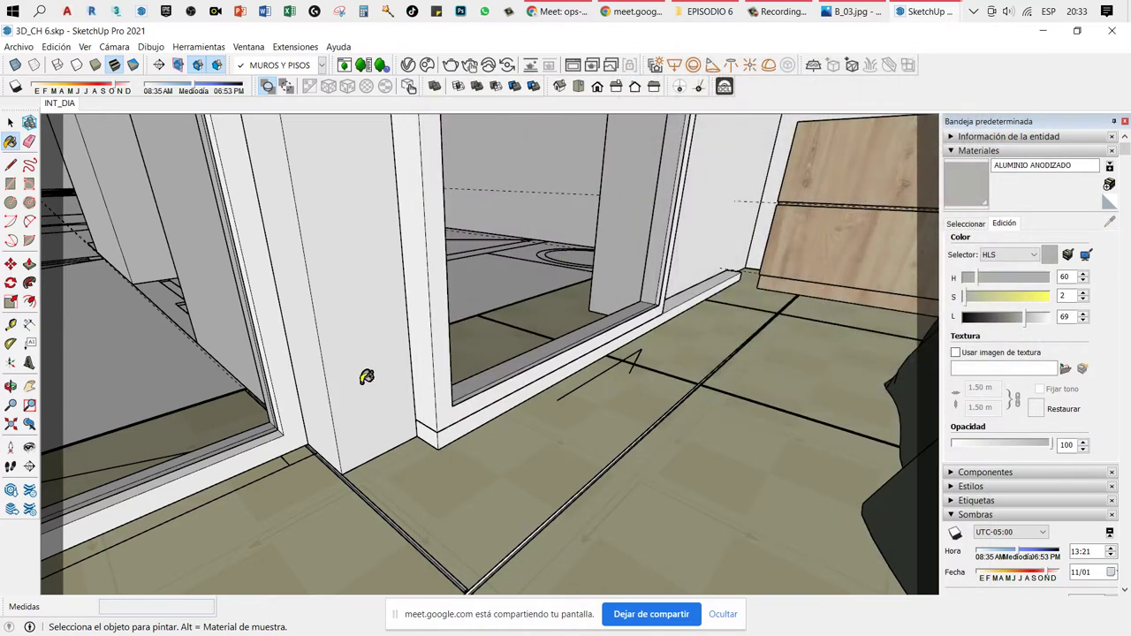
# Step: Paint the door frame anodized aluminium grey with ALUMINIO ANODIZADO
pyautogui.scroll(2, 298, 433)
pyautogui.press('space')
pyautogui.scroll(2, 292, 416)
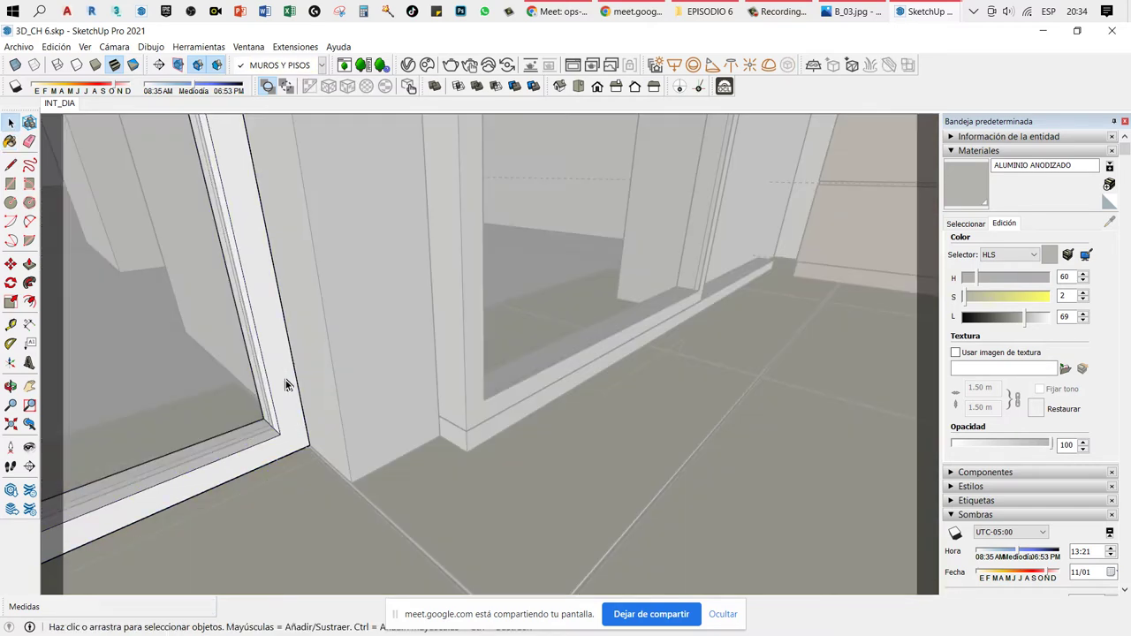
pyautogui.scroll(-2, 283, 378)
pyautogui.scroll(-1, 283, 377)
pyautogui.click(285, 375)
pyautogui.press('b')
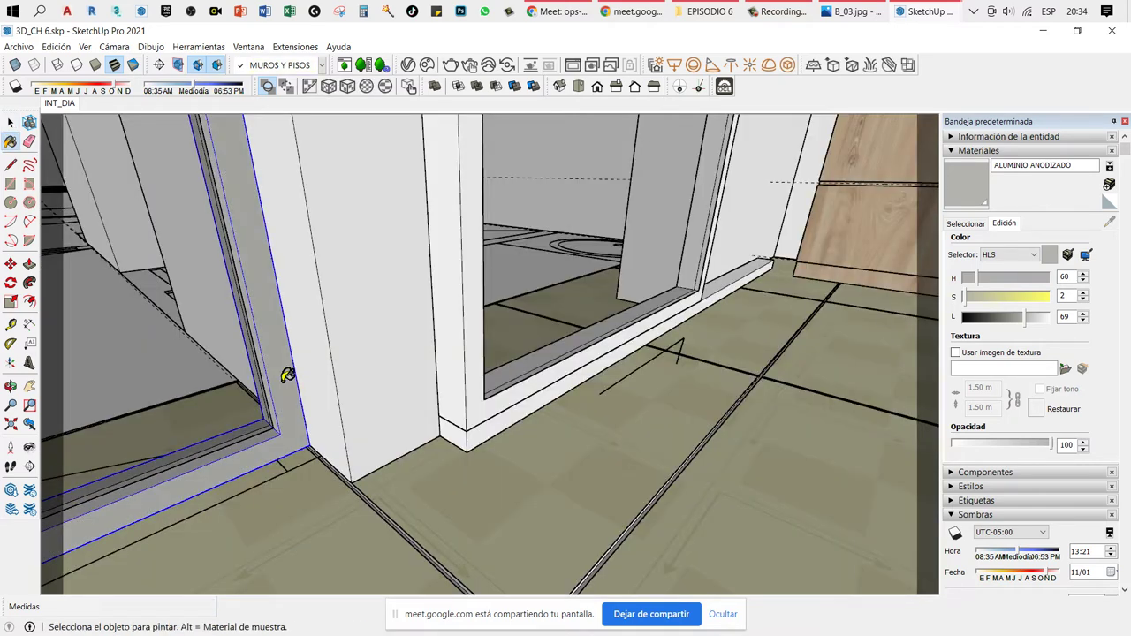
pyautogui.scroll(1, 441, 419)
pyautogui.press('space')
pyautogui.click(435, 421)
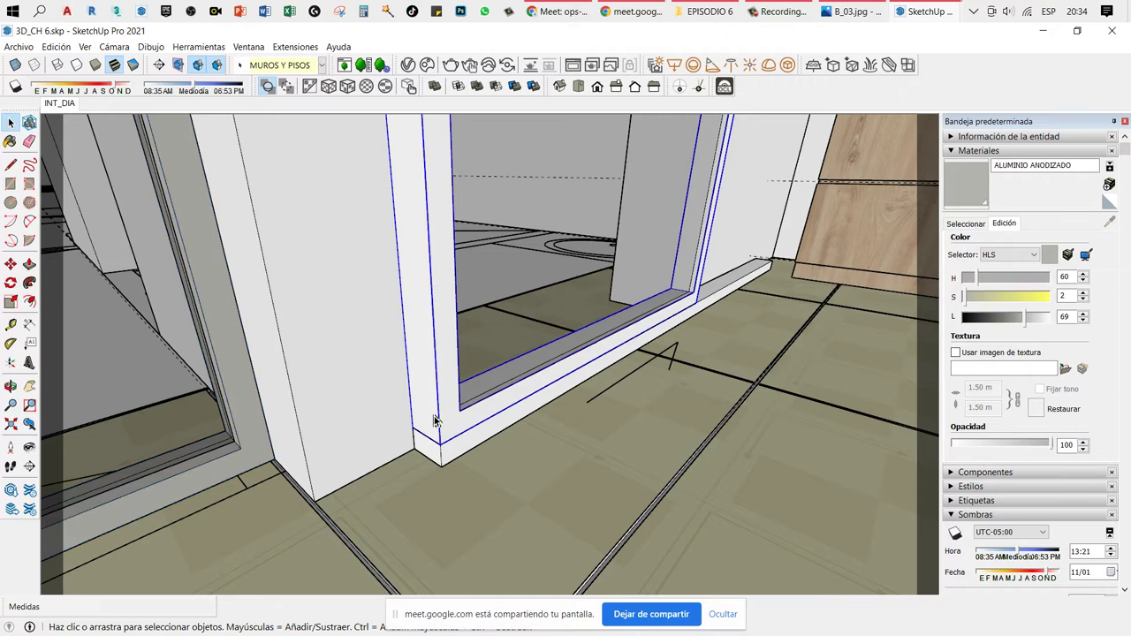
pyautogui.click(499, 371)
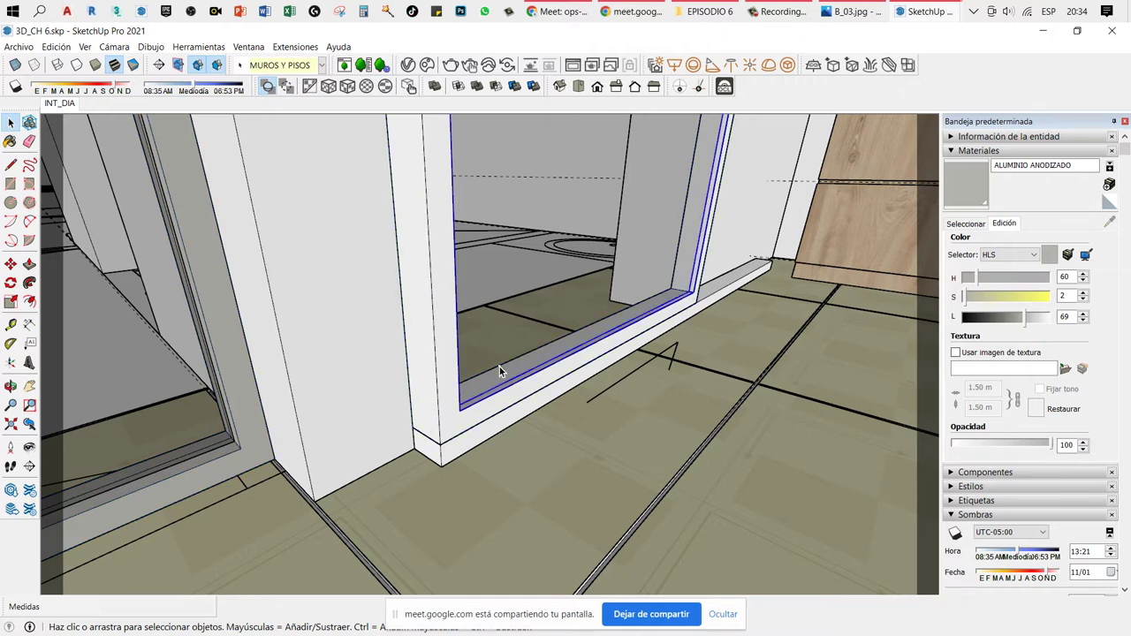
pyautogui.click(446, 424)
pyautogui.press('b')
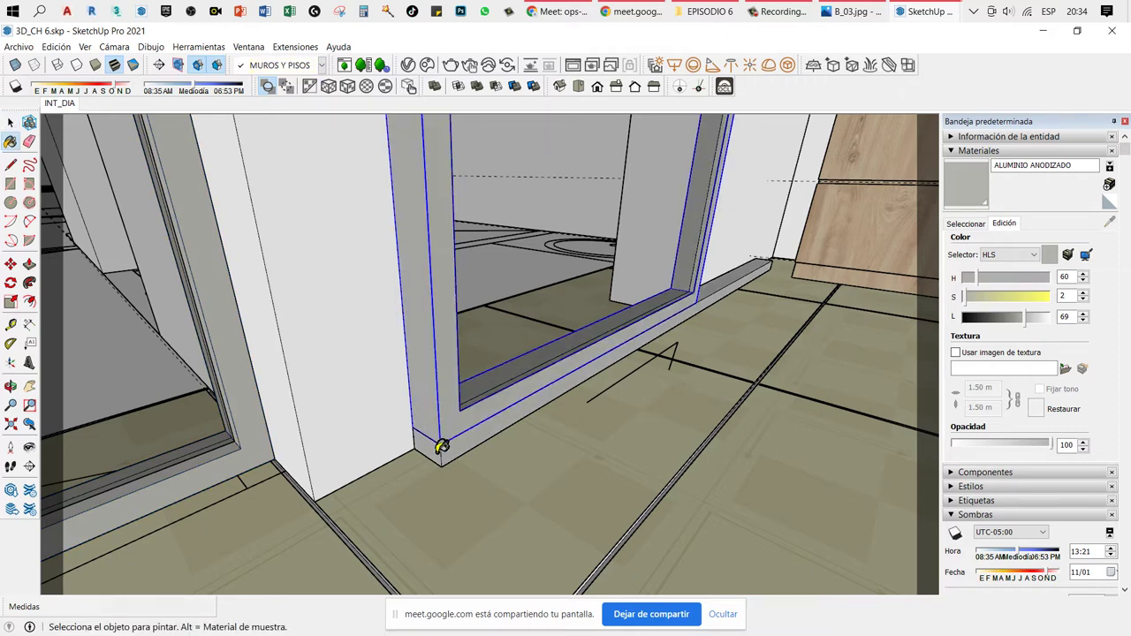
# Step: Orbit and turn the view across the ceiling framing toward the bed and door
pyautogui.scroll(-2, 425, 452)
pyautogui.moveTo(425, 453)
pyautogui.mouseDown(button='middle')
pyautogui.moveTo(353, 458)
pyautogui.moveTo(400, 272)
pyautogui.moveTo(433, 327)
pyautogui.moveTo(363, 135)
pyautogui.moveTo(442, 255)
pyautogui.moveTo(361, 290)
pyautogui.mouseUp(button='middle')
pyautogui.scroll(1, 353, 458)
pyautogui.scroll(2, 433, 327)
pyautogui.scroll(3, 265, 327)
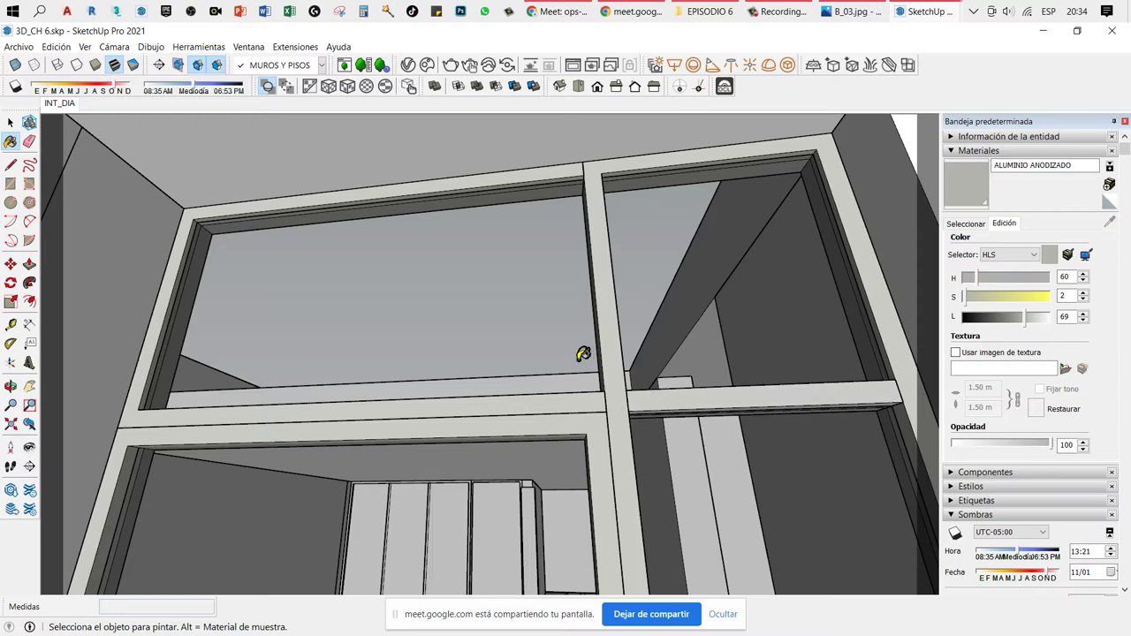
pyautogui.moveTo(586, 353)
pyautogui.mouseDown(button='middle')
pyautogui.moveTo(562, 331)
pyautogui.moveTo(804, 379)
pyautogui.moveTo(775, 377)
pyautogui.mouseUp(button='middle')
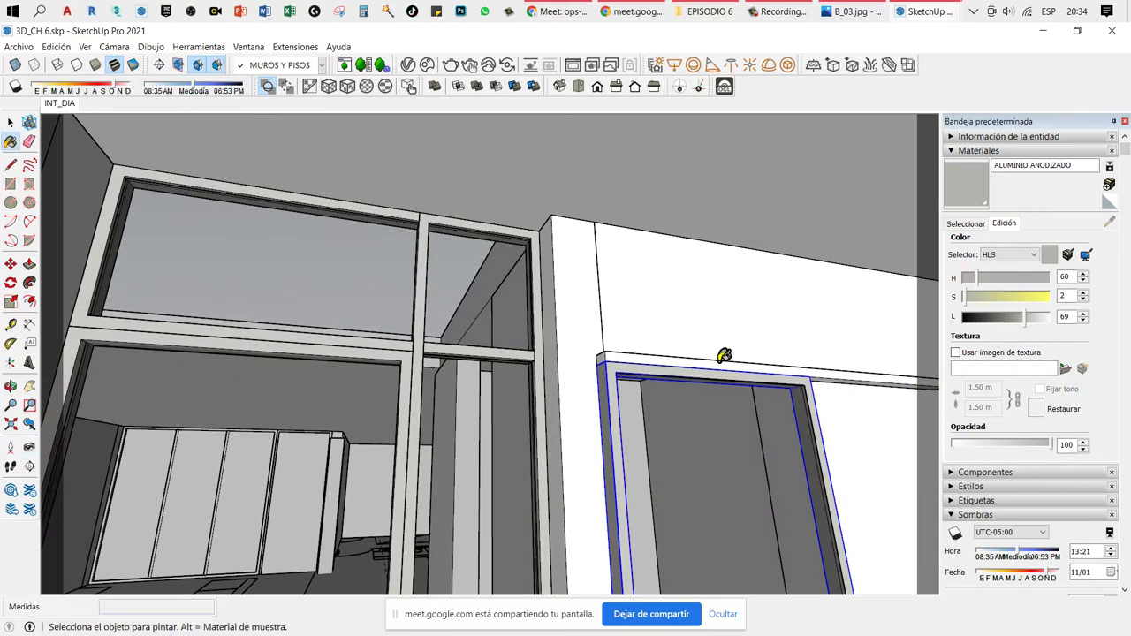
pyautogui.moveTo(658, 356)
pyautogui.mouseDown()
pyautogui.moveTo(681, 336)
pyautogui.moveTo(618, 475)
pyautogui.moveTo(598, 483)
pyautogui.moveTo(646, 447)
pyautogui.moveTo(836, 444)
pyautogui.moveTo(710, 462)
pyautogui.moveTo(747, 478)
pyautogui.mouseUp()
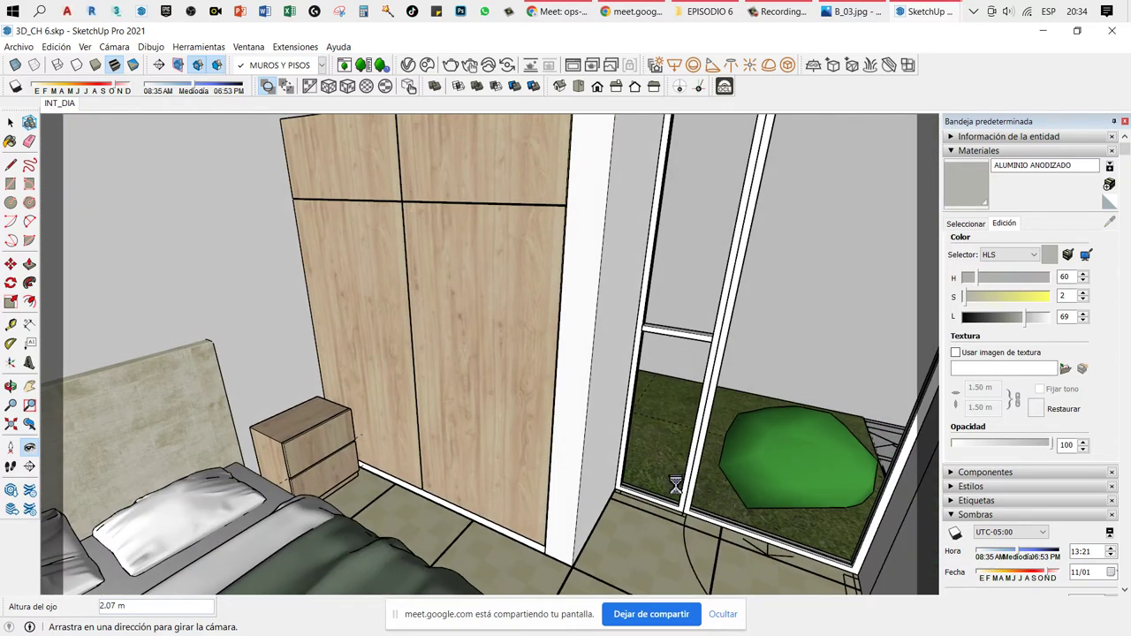
pyautogui.press('b')
pyautogui.scroll(1, 679, 492)
pyautogui.scroll(4, 679, 492)
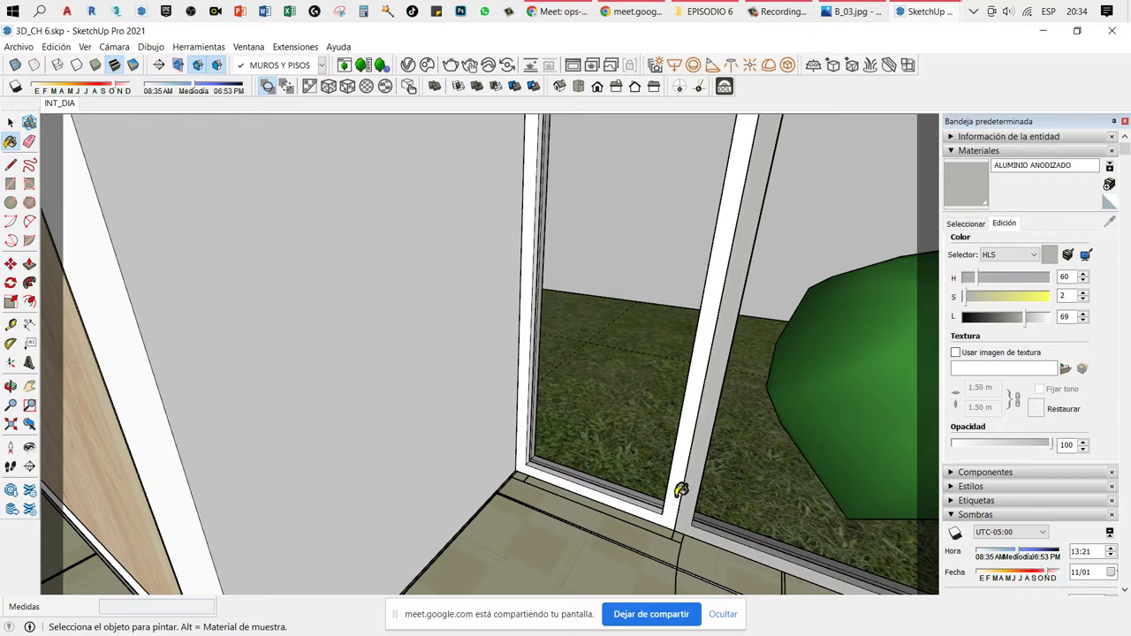
pyautogui.scroll(-1, 678, 493)
pyautogui.scroll(-2, 654, 505)
pyautogui.scroll(-2, 584, 446)
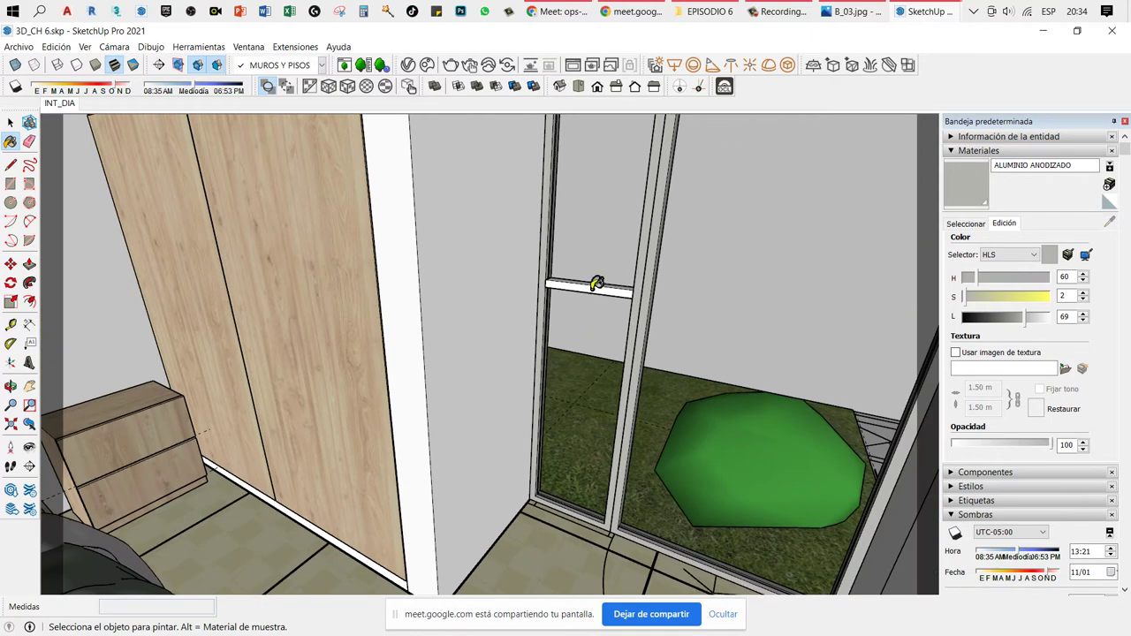
pyautogui.scroll(-3, 597, 282)
# Step: Paint the upper window's mullion and frame aluminium grey
pyautogui.press('g')
pyautogui.moveTo(654, 268); pyautogui.dragTo(643, 171)
pyautogui.press('b')
pyautogui.scroll(2, 614, 181)
pyautogui.scroll(2, 671, 172)
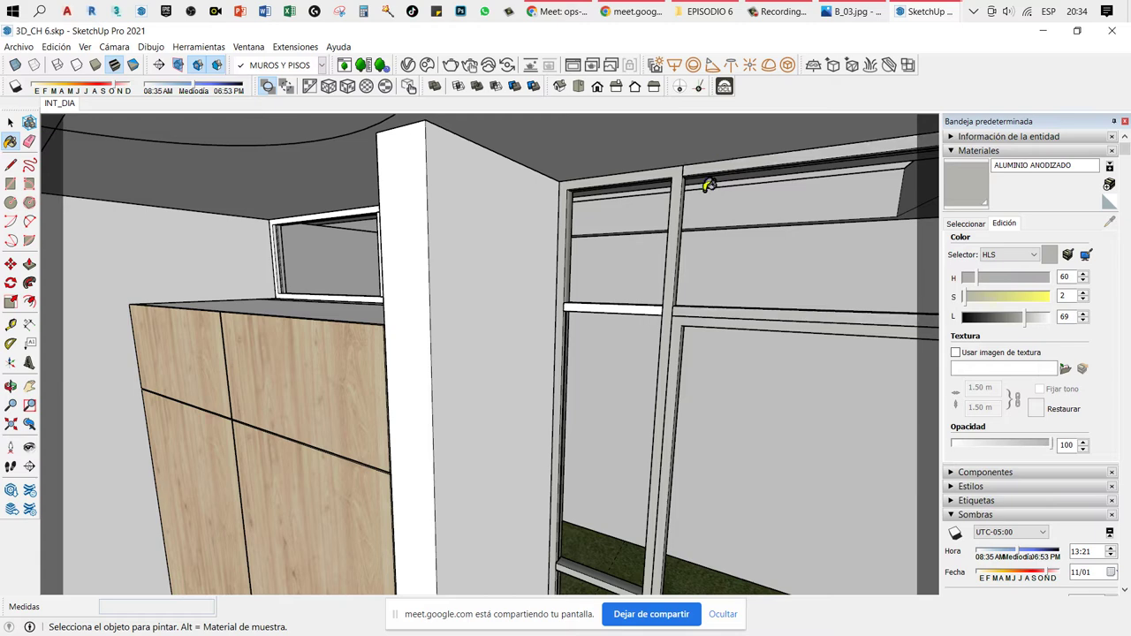
pyautogui.scroll(-2, 677, 306)
pyautogui.scroll(3, 336, 247)
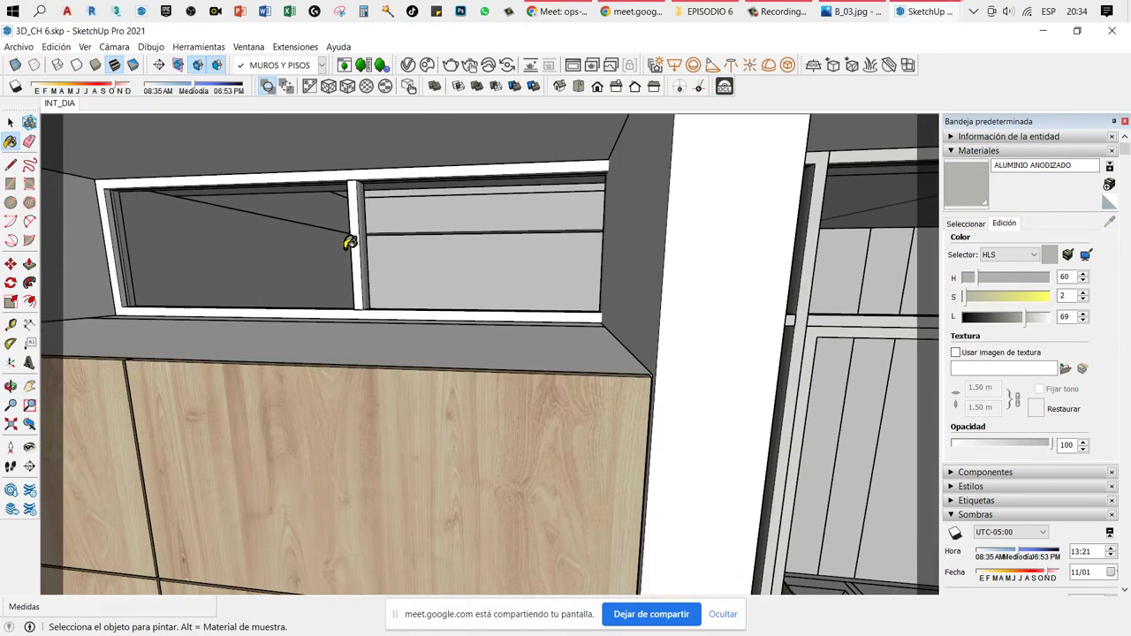
pyautogui.click(353, 226)
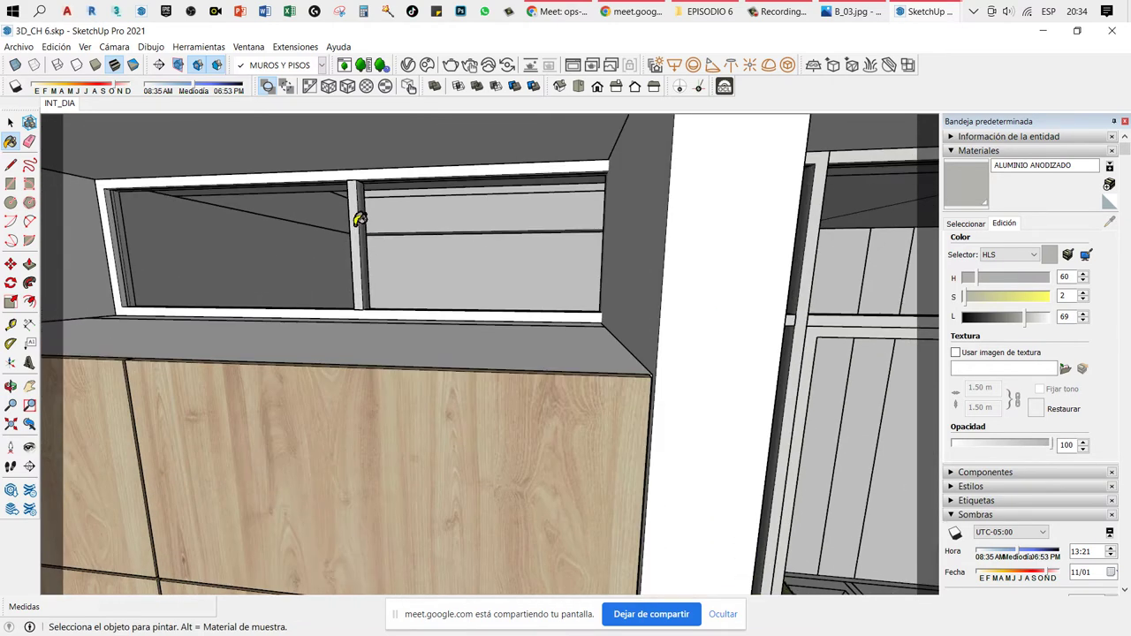
pyautogui.click(369, 171)
# Step: Orbit the view past the column and glass doors toward the wardrobe top
pyautogui.press('space')
pyautogui.scroll(-3, 389, 266)
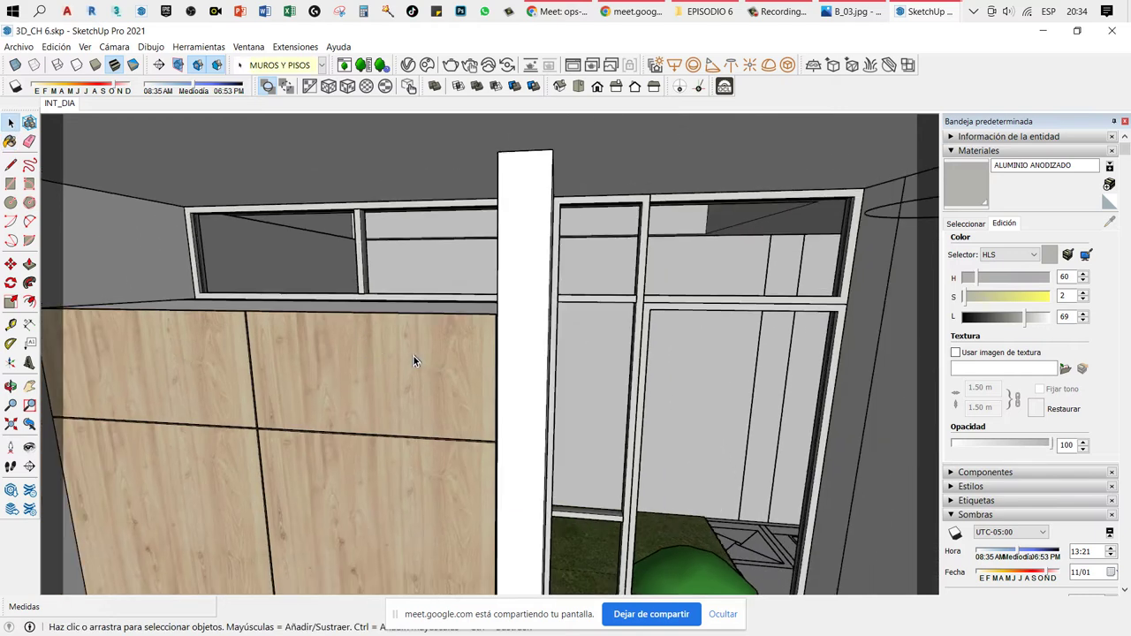
pyautogui.moveTo(414, 359); pyautogui.dragTo(384, 286, button='middle')
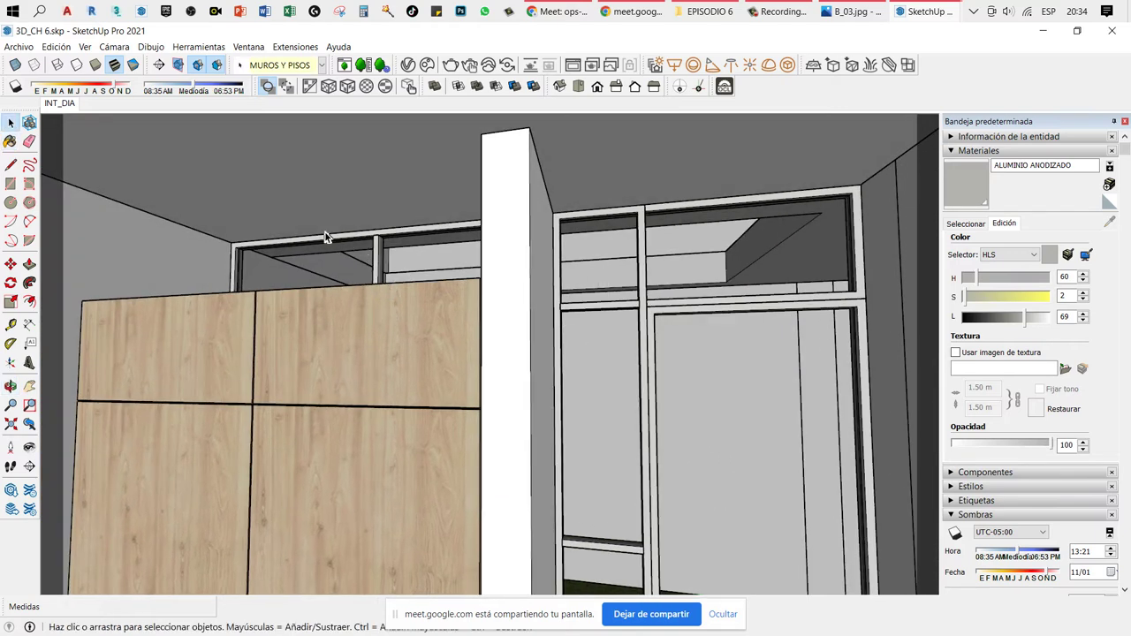
pyautogui.moveTo(325, 237); pyautogui.dragTo(389, 383, button='middle')
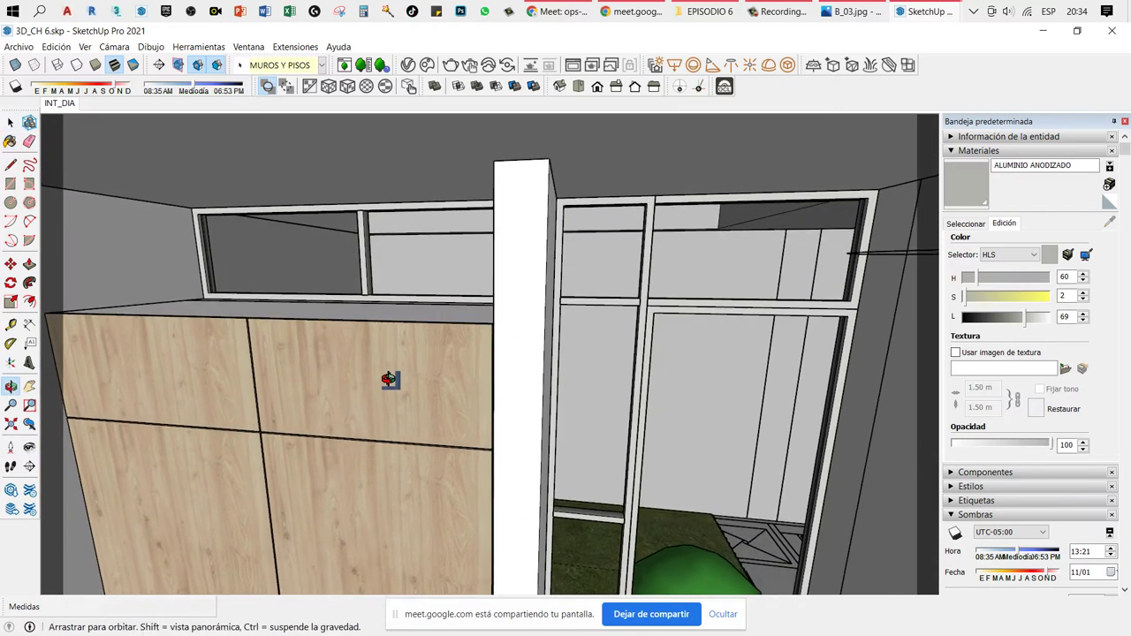
pyautogui.scroll(3, 318, 345)
pyautogui.press('b')
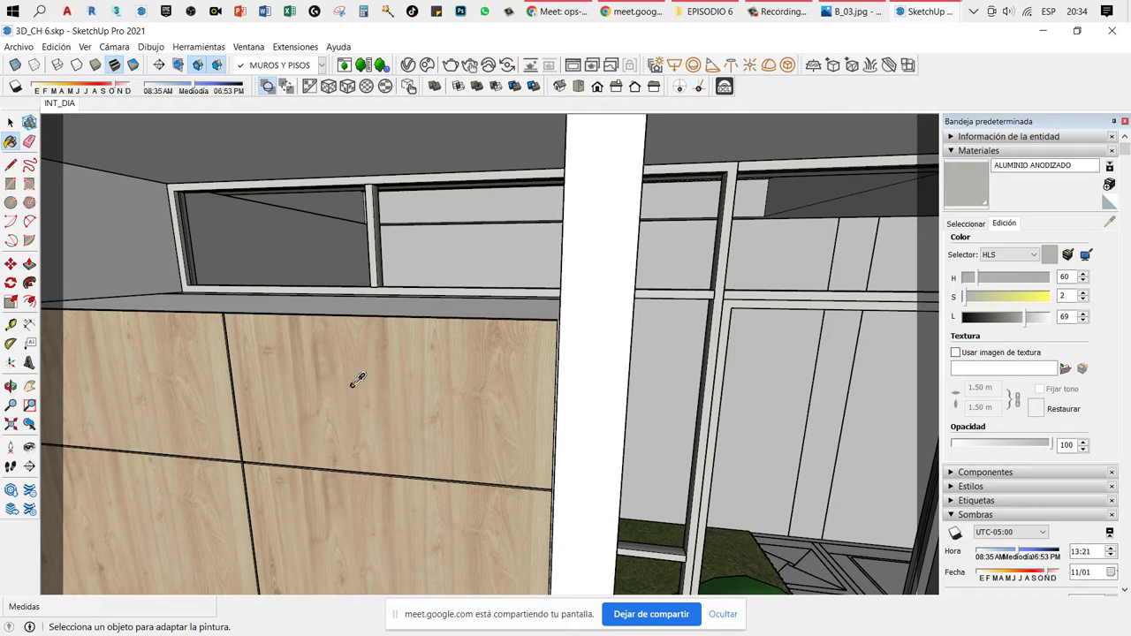
# Step: Sample MELAMINA from the wardrobe and paint the wardrobe's top face with it
pyautogui.keyDown('alt'); pyautogui.click(355, 377); pyautogui.keyUp('alt')
pyautogui.moveTo(374, 288); pyautogui.dragTo(388, 320, button='middle')
pyautogui.press('space')
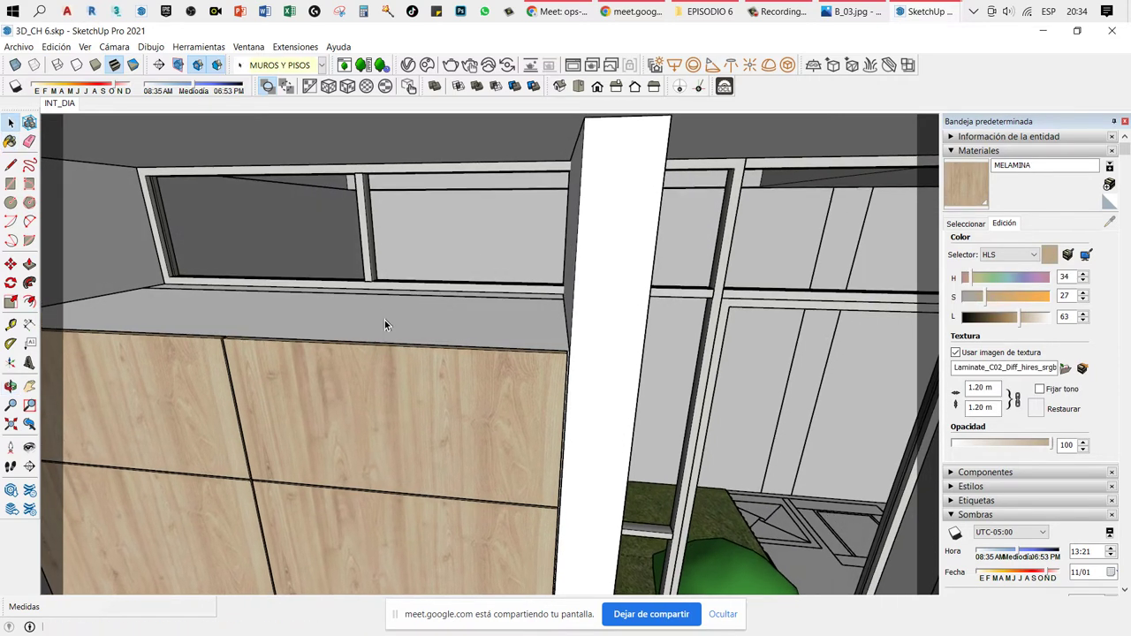
pyautogui.doubleClick(385, 320)
pyautogui.click(443, 323)
pyautogui.press('b')
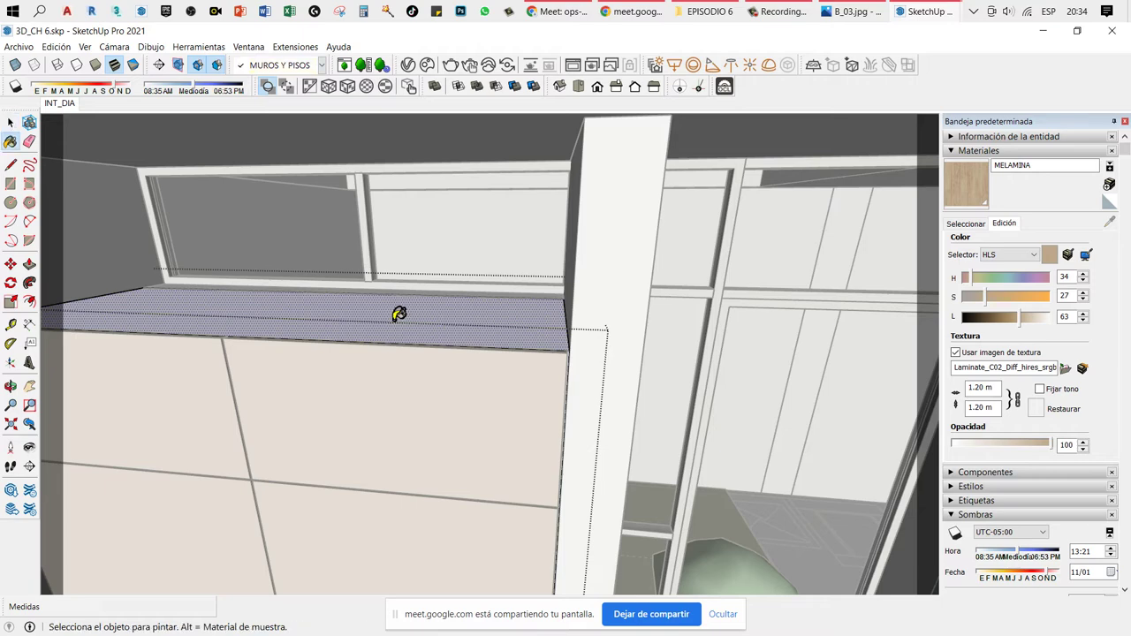
pyautogui.click(372, 311)
pyautogui.press('space')
pyautogui.moveTo(433, 329); pyautogui.dragTo(451, 310, button='middle')
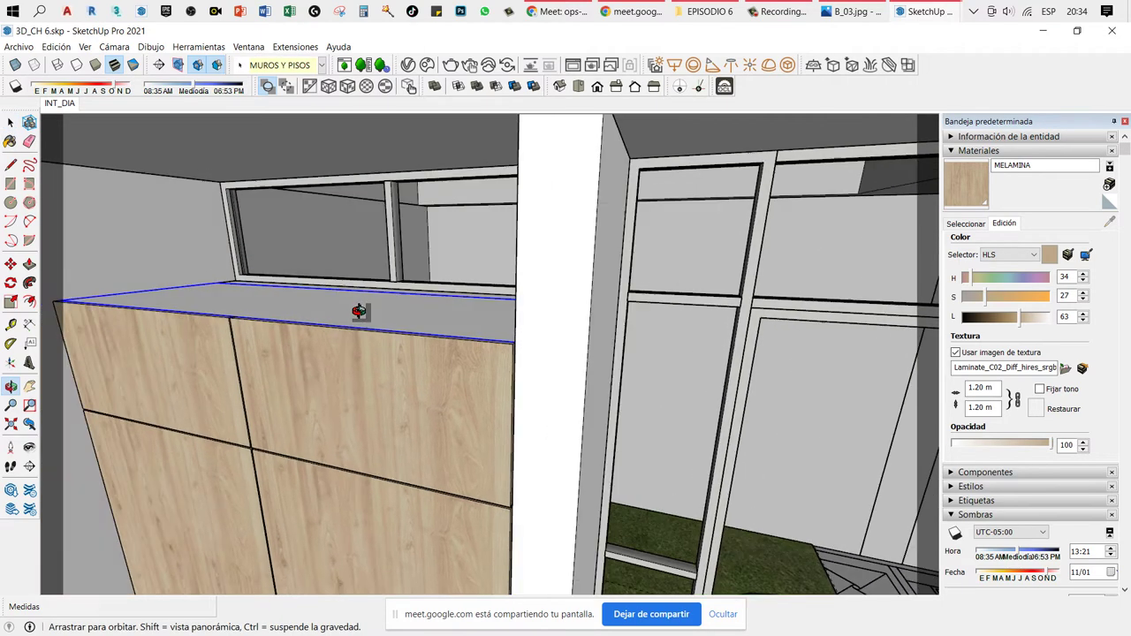
pyautogui.scroll(-2, 433, 311)
pyautogui.press('b')
pyautogui.click(361, 316)
# Step: Turn the view down, then return to the saved INT_DIA scene
pyautogui.press('l')
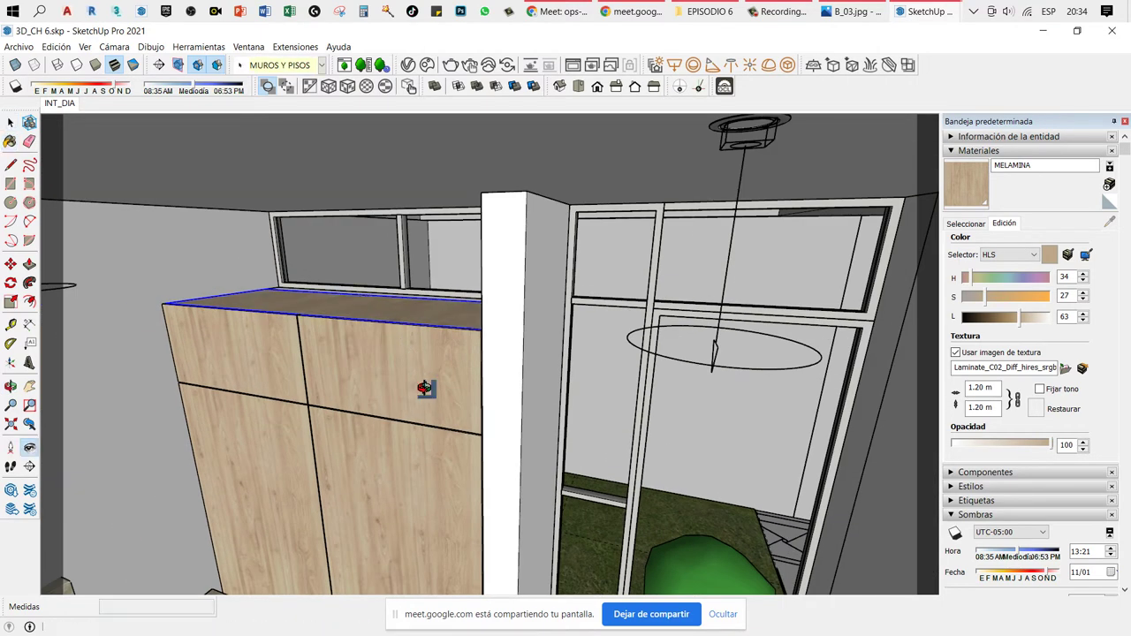
pyautogui.moveTo(424, 386)
pyautogui.mouseDown()
pyautogui.moveTo(381, 556)
pyautogui.moveTo(404, 546)
pyautogui.moveTo(343, 391)
pyautogui.mouseUp()
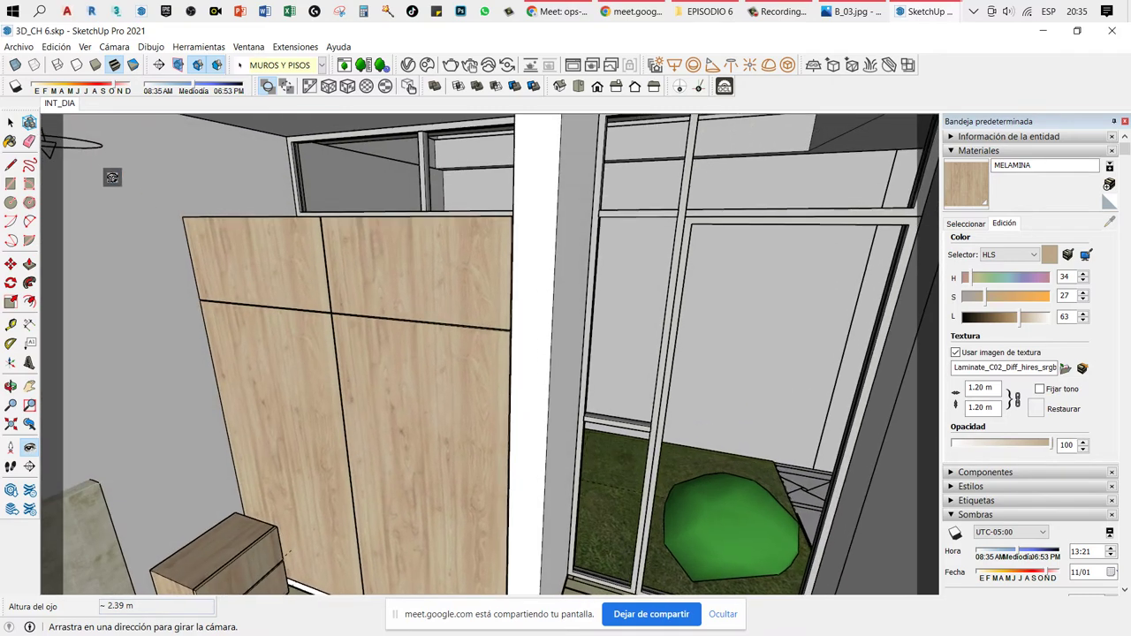
pyautogui.click(62, 105)
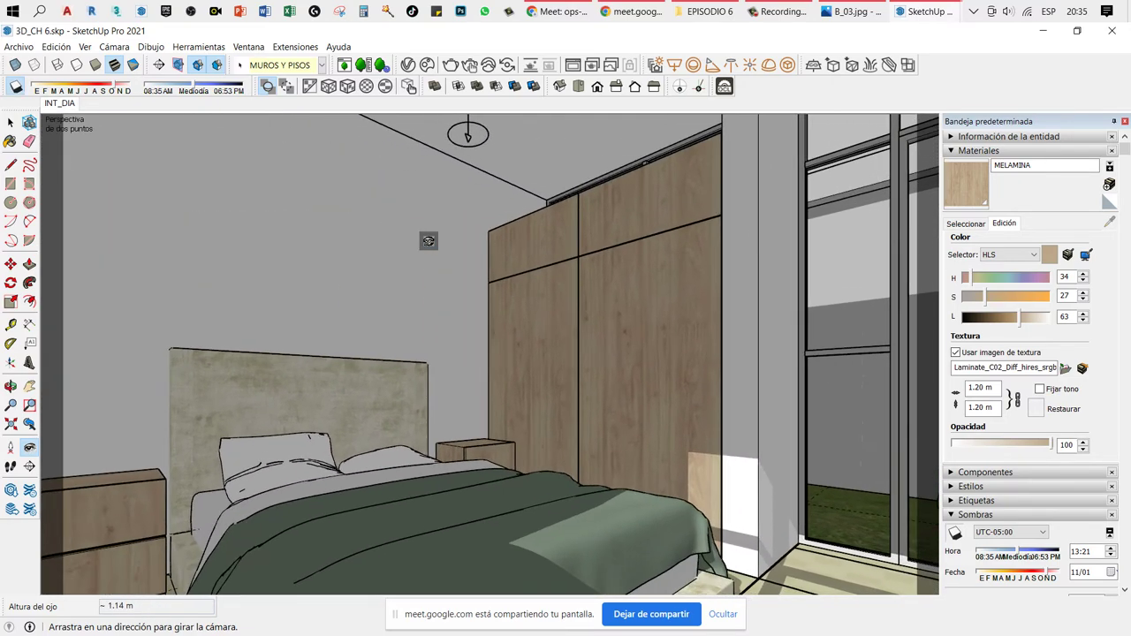
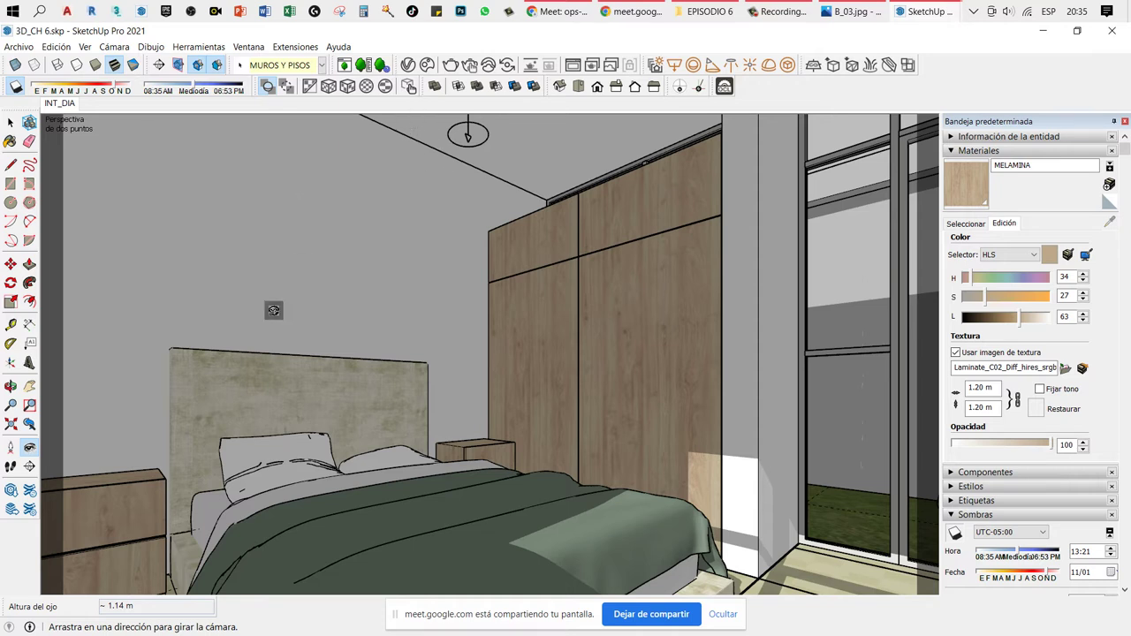
# Step: Open the 3D Warehouse model library from the toolbar, where bed search results are listed
pyautogui.click(11, 502)
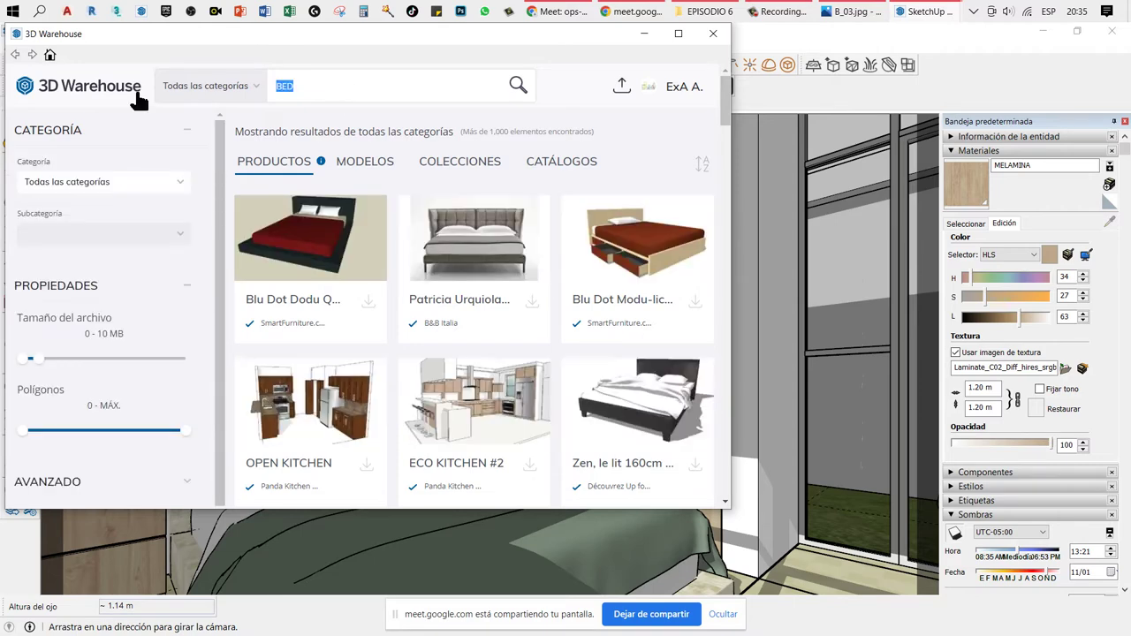
# Step: Search 3D Warehouse for PICTURE and browse the framed prints and canvases in the results
pyautogui.write('PICTURE')
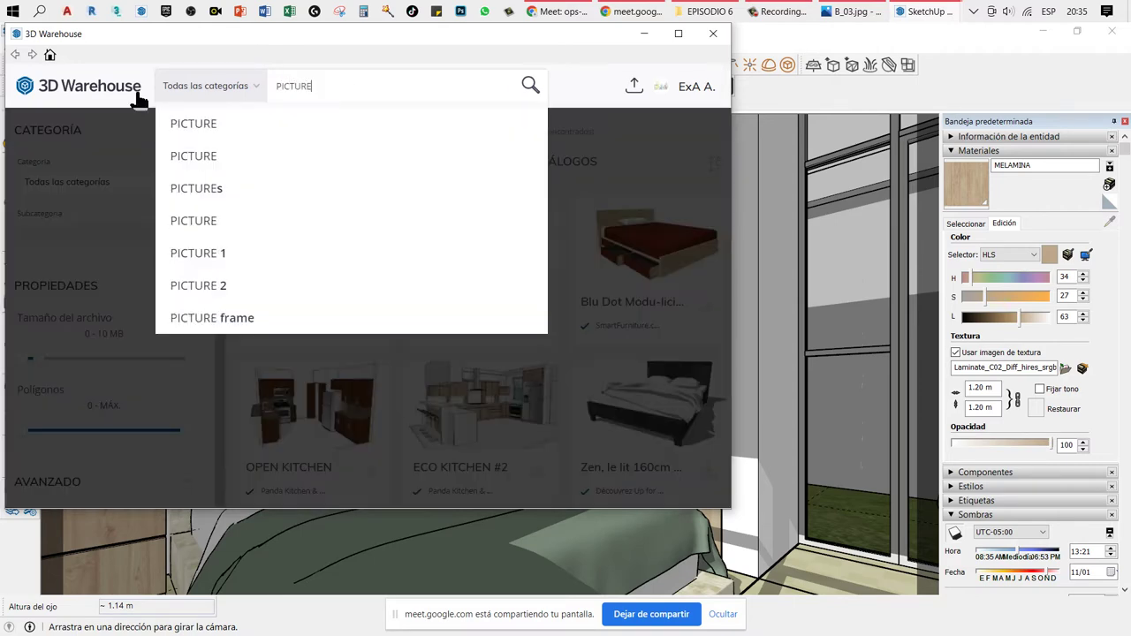
pyautogui.press('Return')
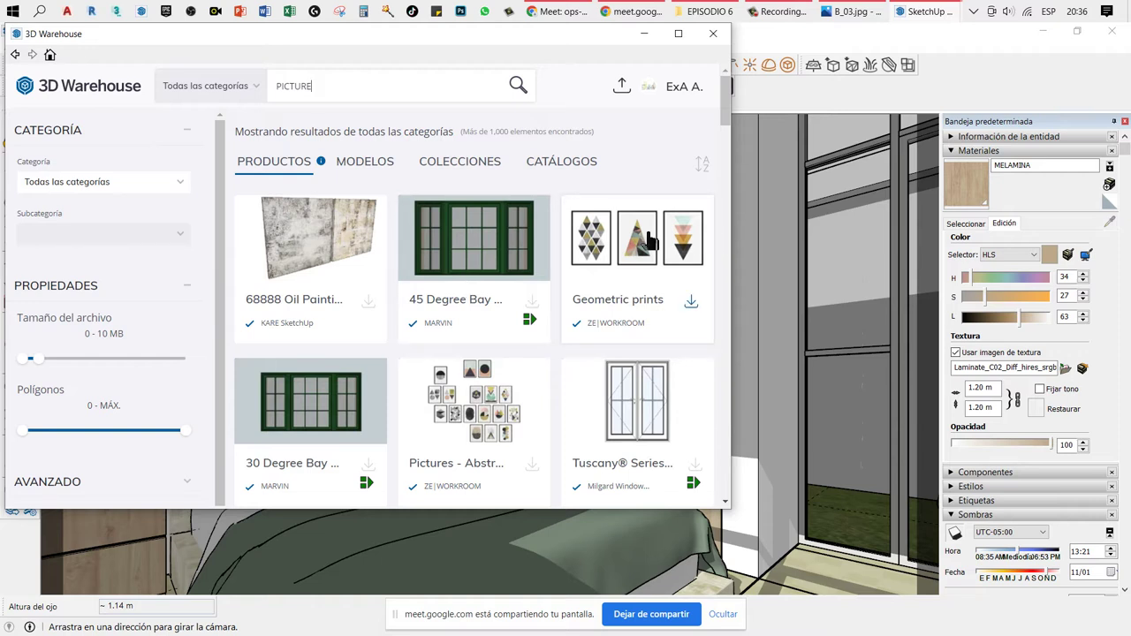
pyautogui.scroll(-2, 650, 241)
pyautogui.scroll(2, 651, 240)
pyautogui.scroll(-2, 640, 247)
pyautogui.scroll(-3, 639, 247)
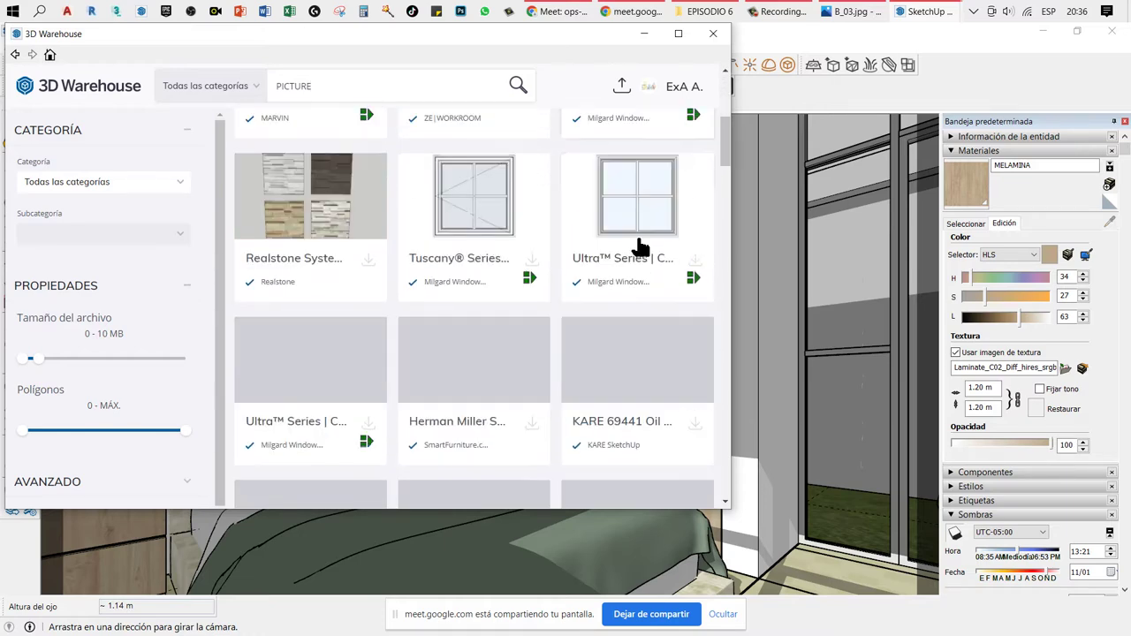
pyautogui.scroll(-2, 640, 248)
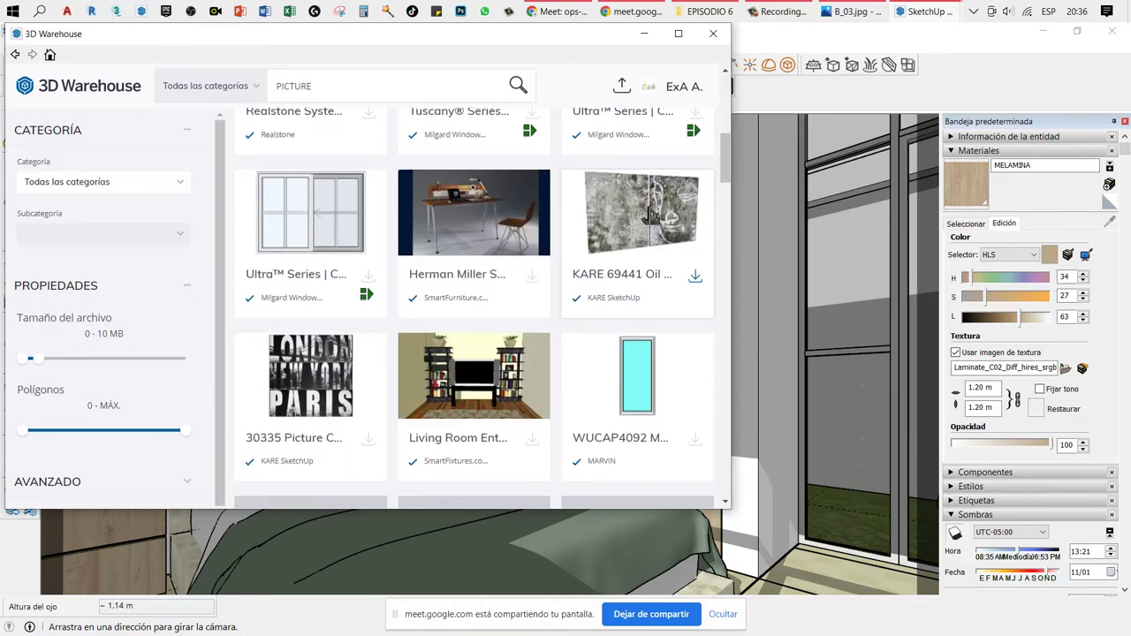
pyautogui.scroll(-3, 640, 248)
pyautogui.scroll(-2, 639, 252)
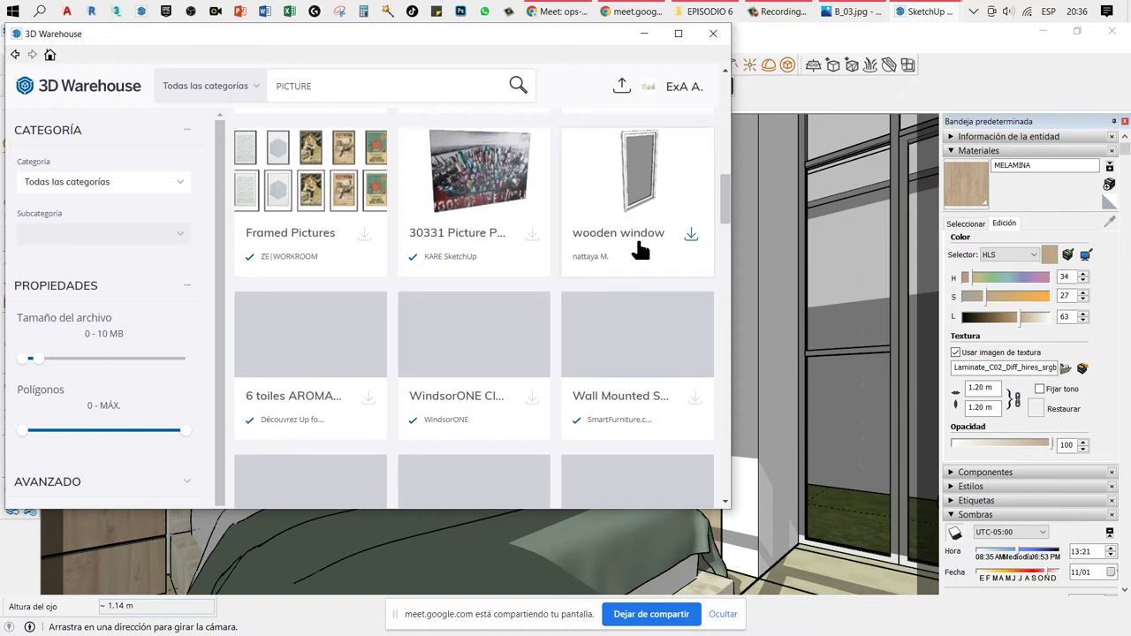
pyautogui.scroll(-2, 640, 252)
pyautogui.scroll(2, 640, 250)
pyautogui.scroll(-3, 639, 250)
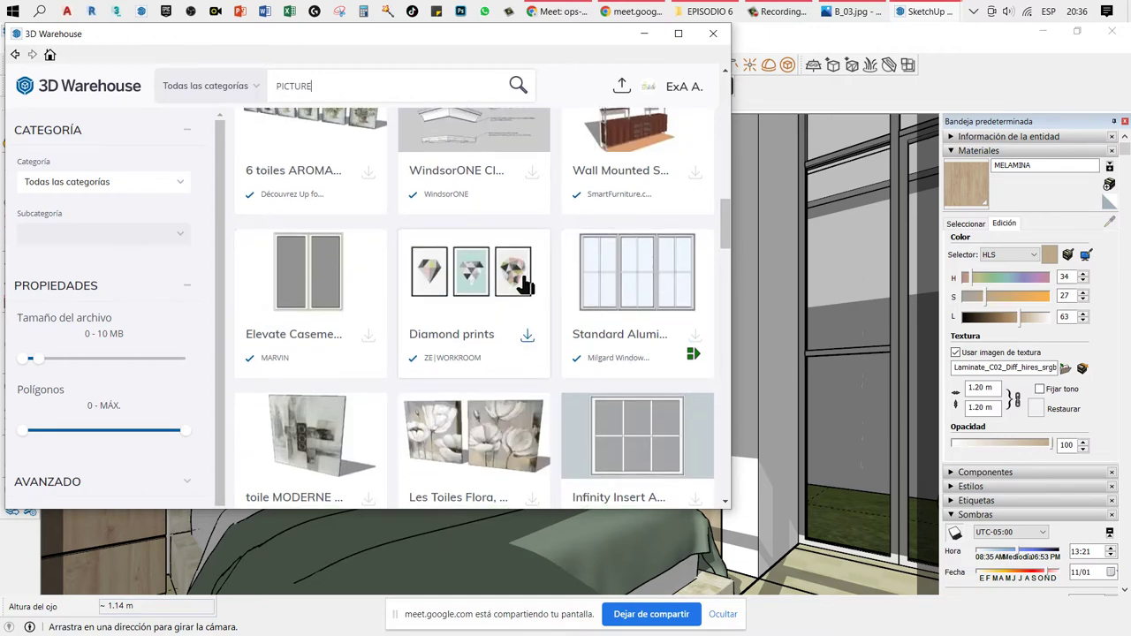
pyautogui.scroll(-3, 525, 285)
pyautogui.scroll(1, 525, 285)
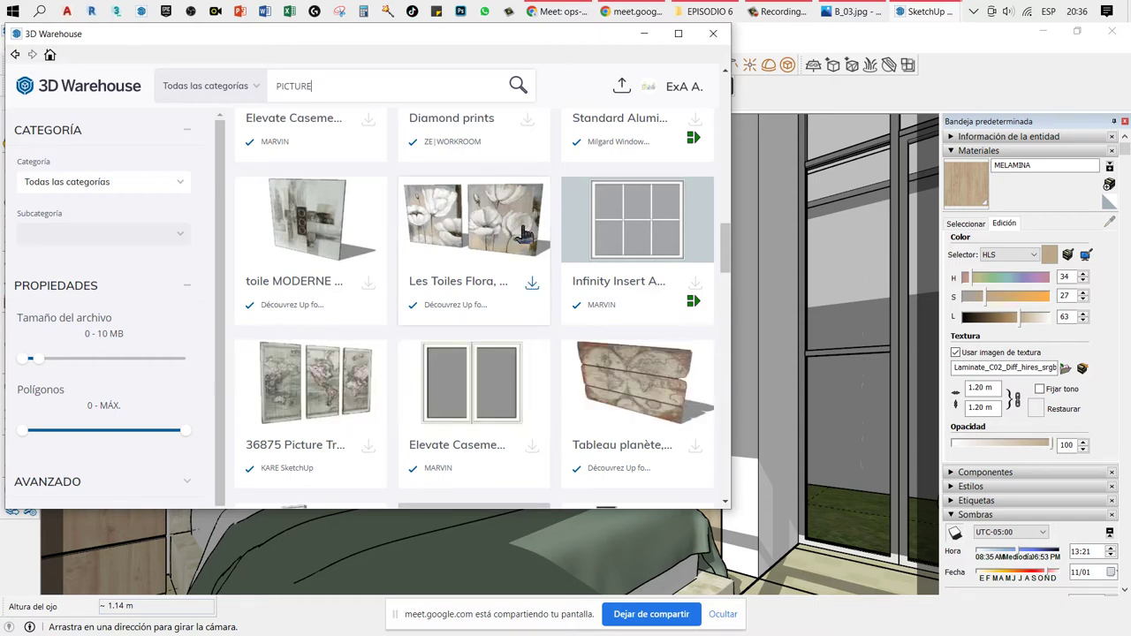
pyautogui.scroll(-3, 525, 235)
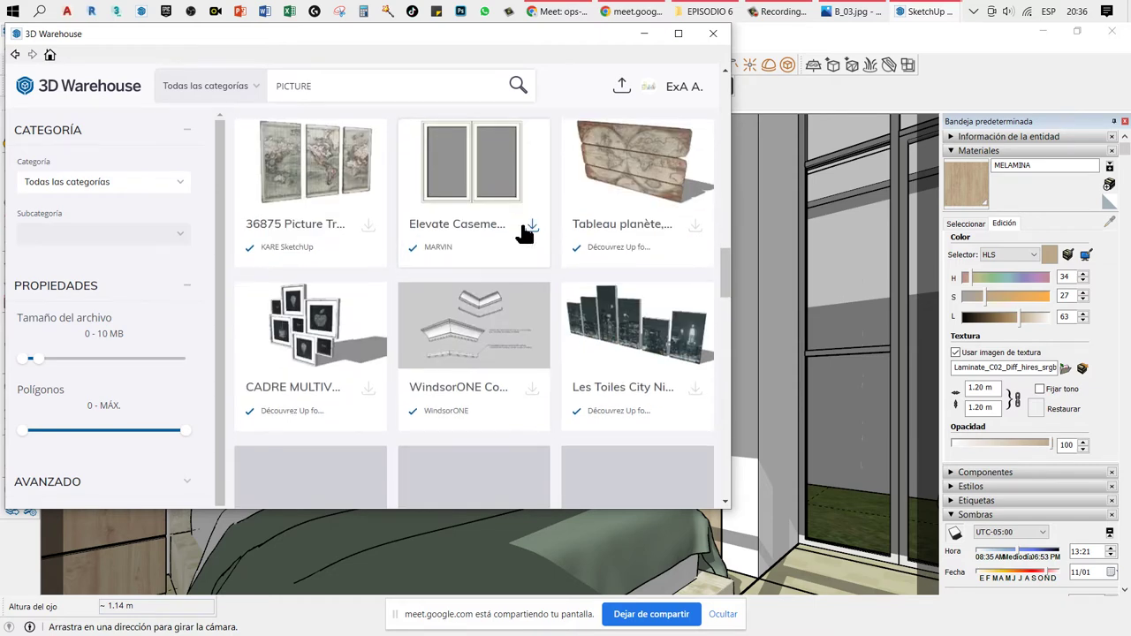
pyautogui.scroll(-2, 525, 235)
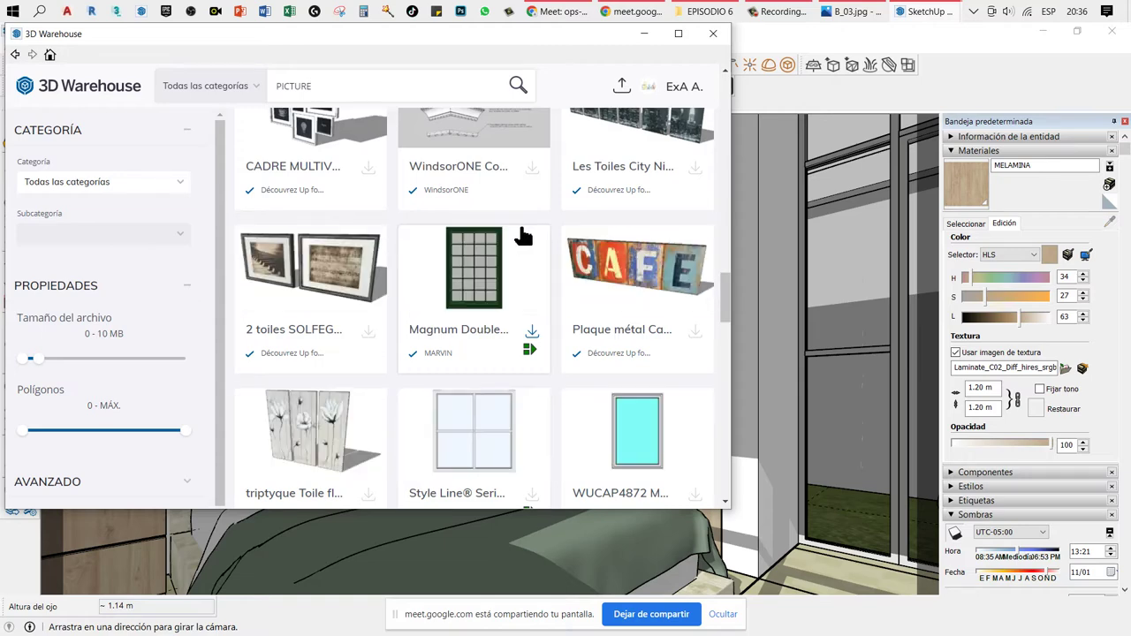
pyautogui.scroll(-3, 525, 234)
pyautogui.scroll(-1, 522, 235)
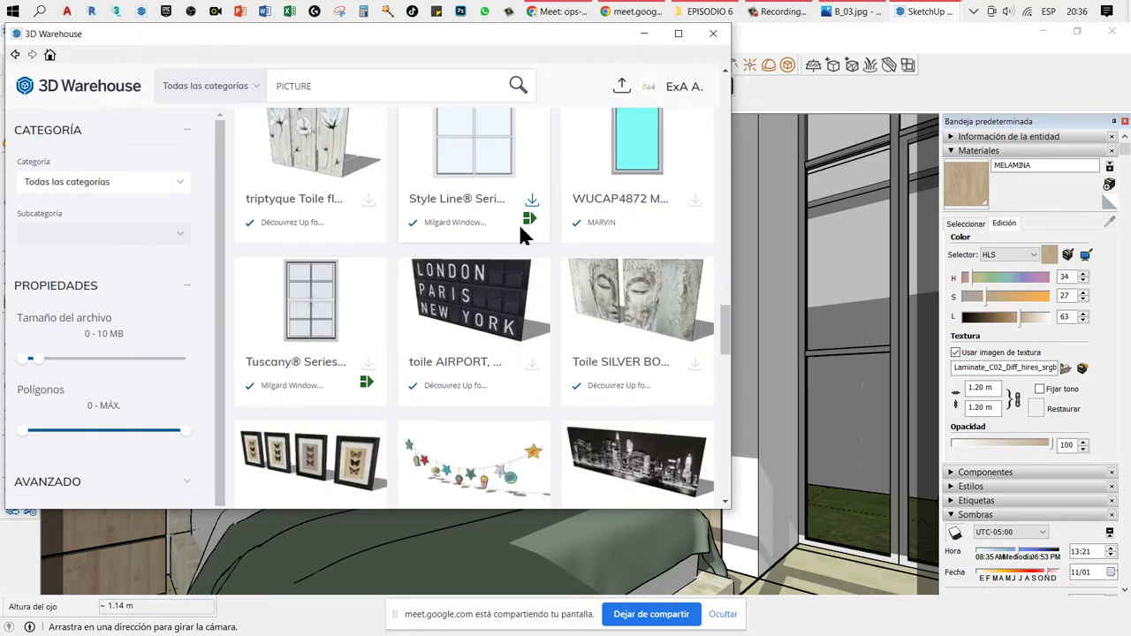
pyautogui.scroll(-5, 523, 235)
pyautogui.scroll(1, 522, 235)
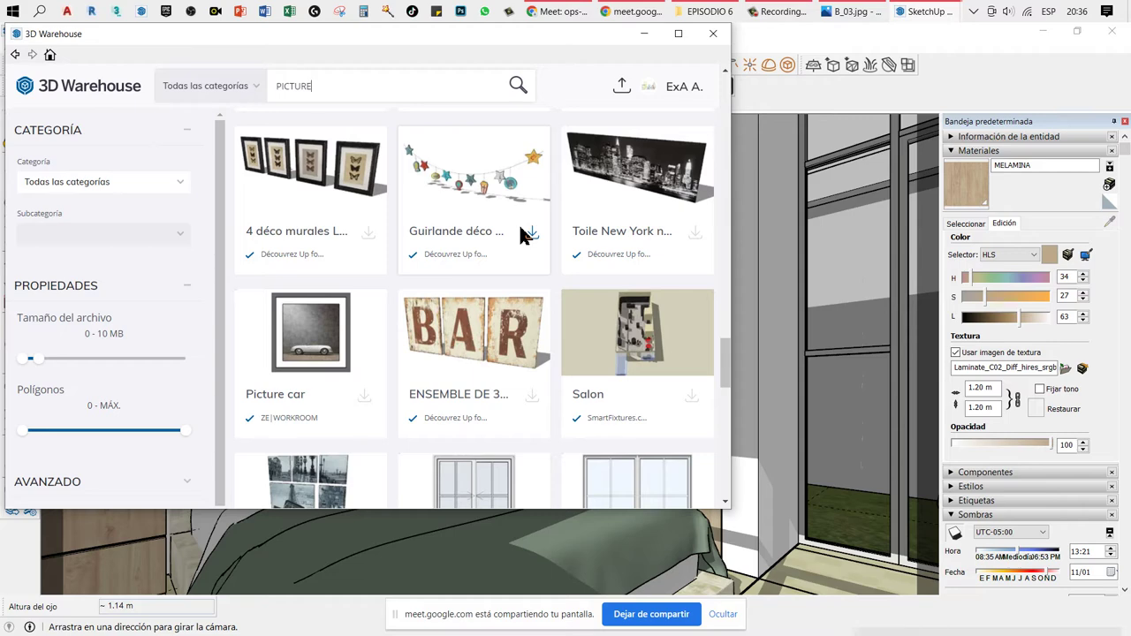
pyautogui.scroll(-2, 521, 235)
pyautogui.scroll(-3, 543, 256)
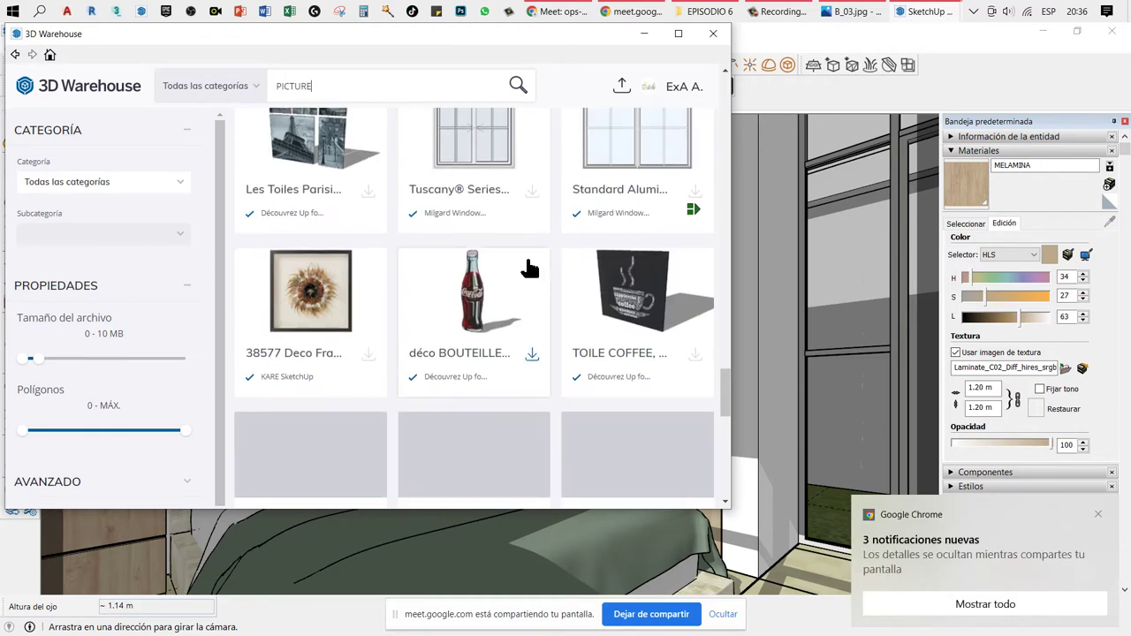
pyautogui.scroll(-1, 579, 230)
pyautogui.scroll(-3, 578, 265)
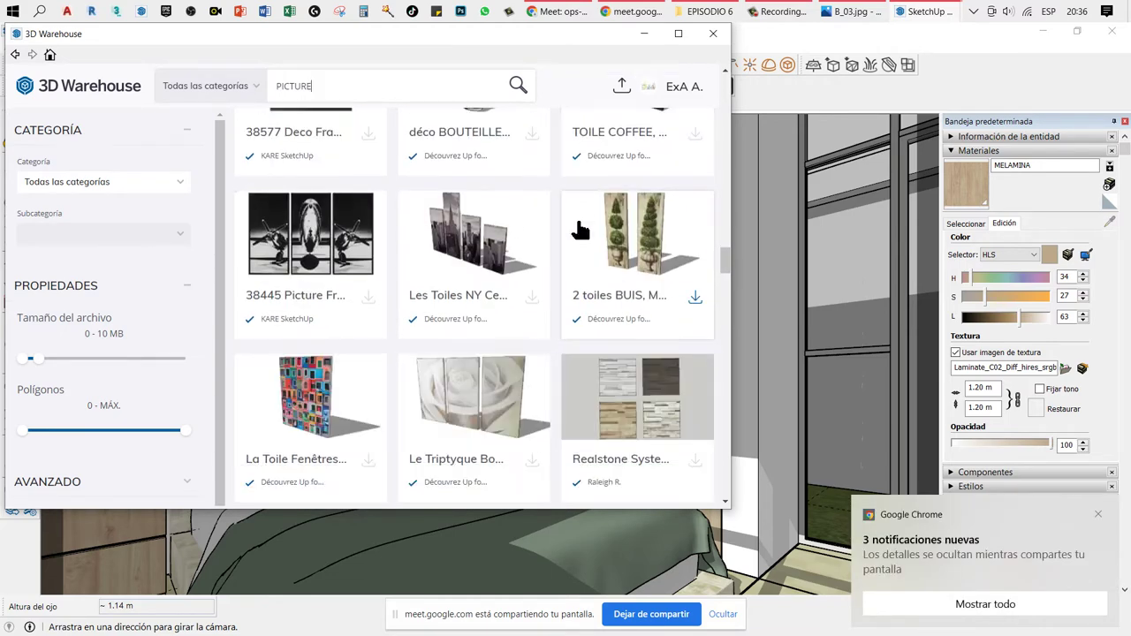
pyautogui.scroll(-2, 501, 334)
pyautogui.scroll(-1, 501, 334)
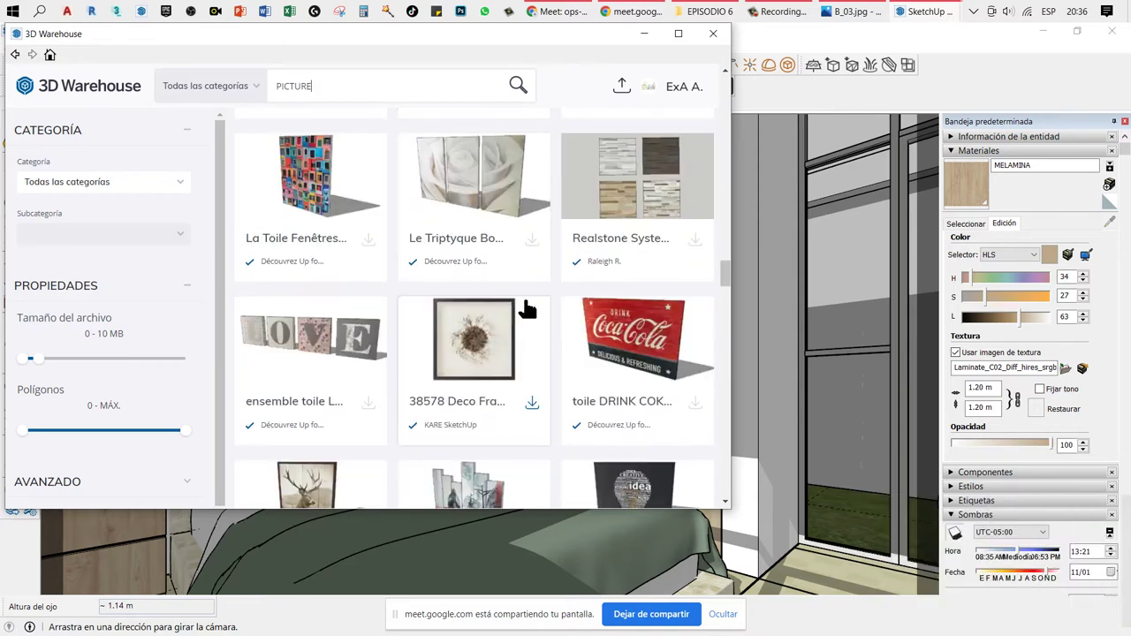
pyautogui.scroll(-2, 619, 318)
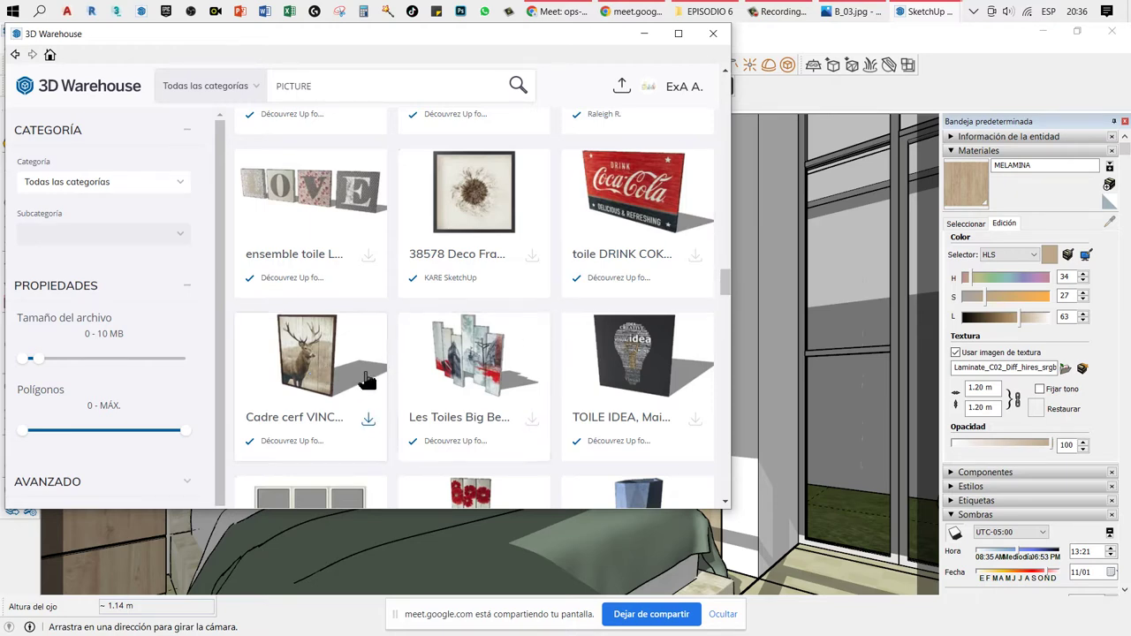
pyautogui.scroll(-2, 367, 378)
pyautogui.scroll(-2, 367, 378)
pyautogui.scroll(-2, 362, 380)
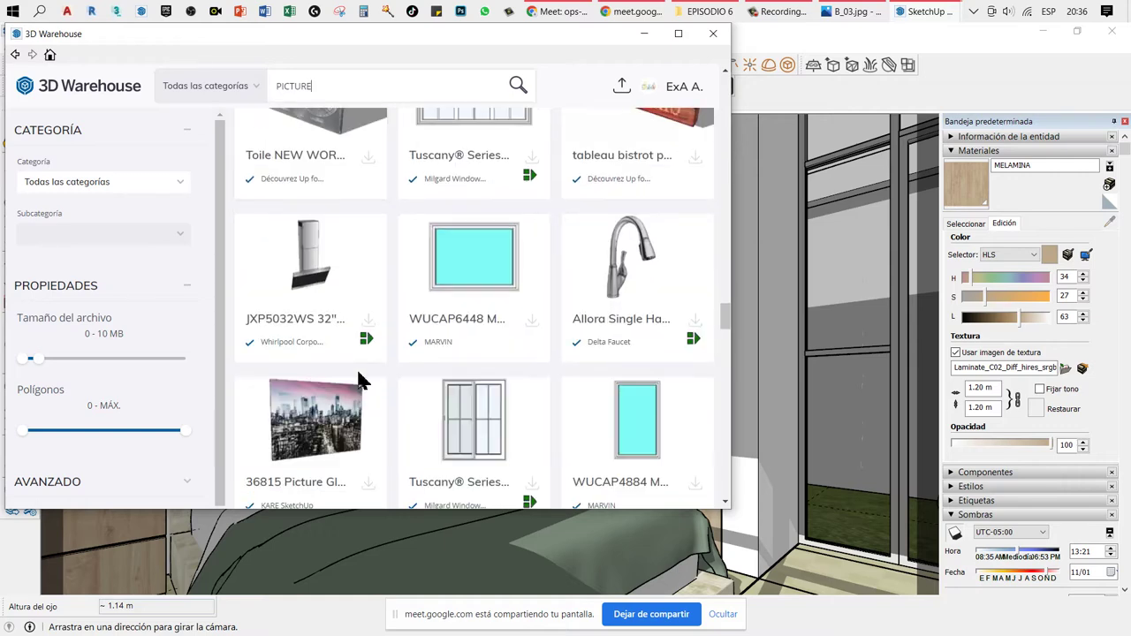
pyautogui.scroll(-3, 358, 380)
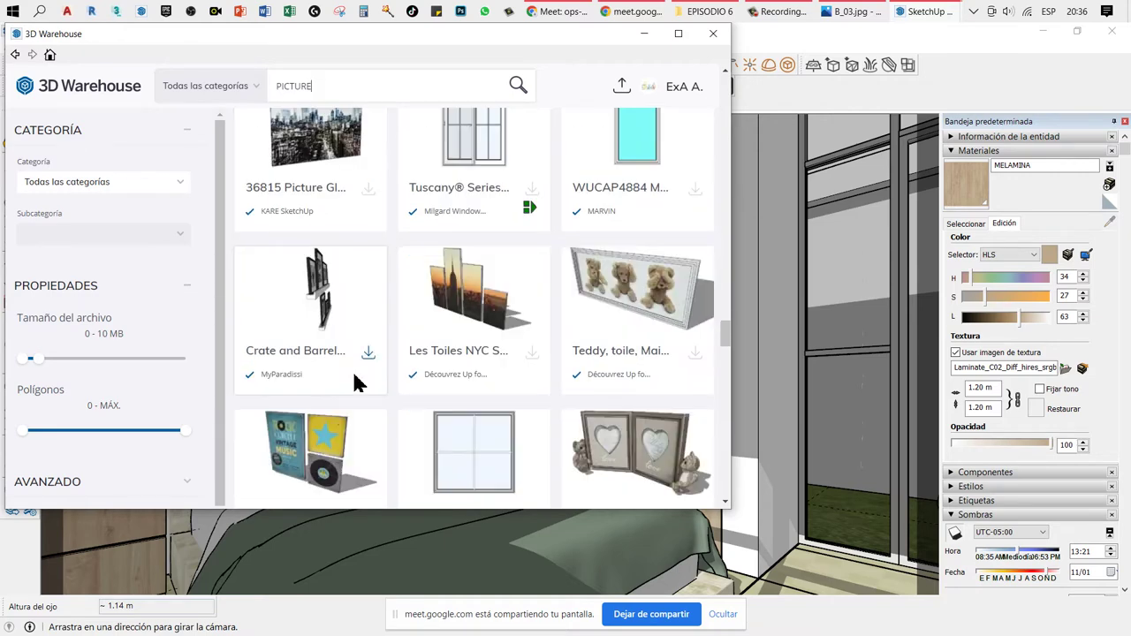
pyautogui.scroll(-1, 358, 381)
pyautogui.scroll(-1, 358, 382)
pyautogui.scroll(-3, 358, 381)
pyautogui.scroll(-2, 358, 382)
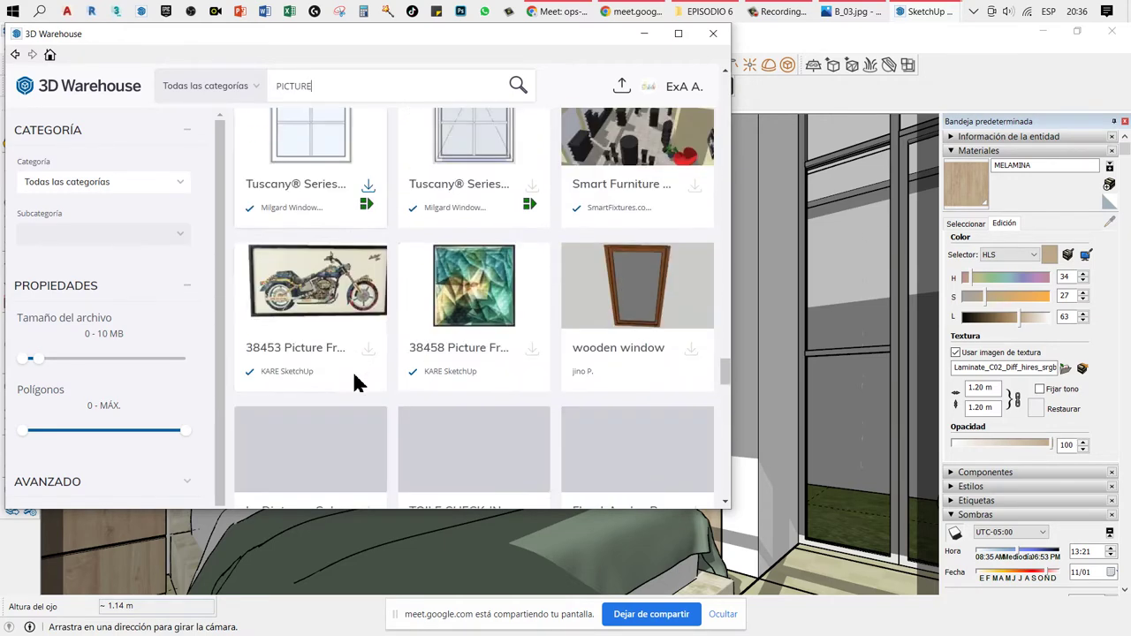
# Step: Preview the 38453 motorbike picture and the KARE 69441 oil painting, then close both
pyautogui.click(329, 285)
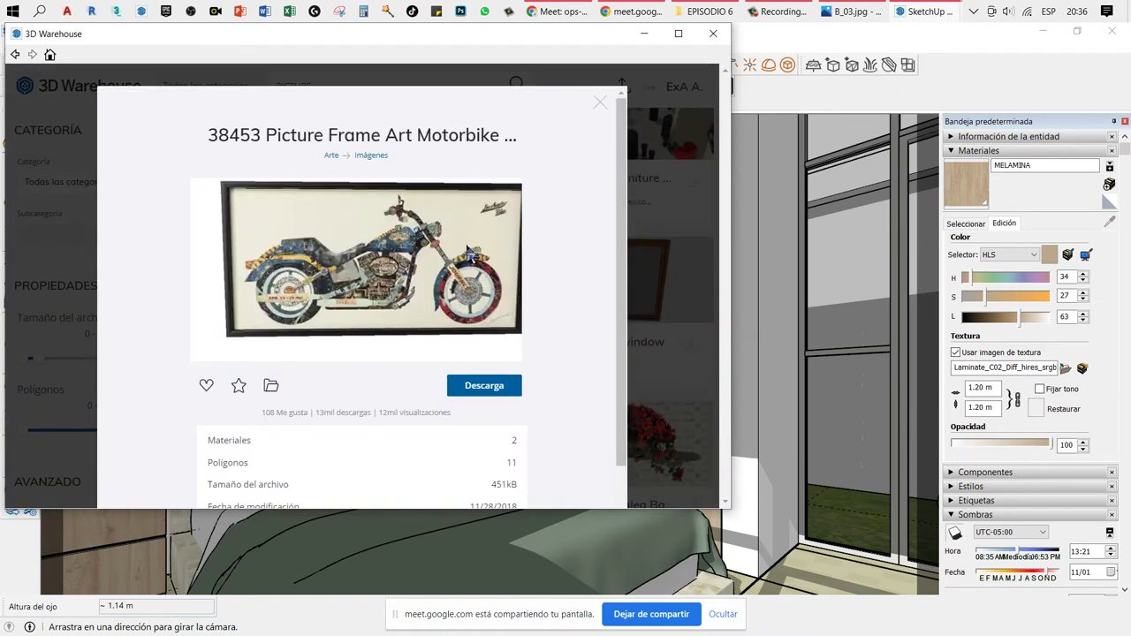
pyautogui.click(603, 103)
pyautogui.scroll(-3, 497, 351)
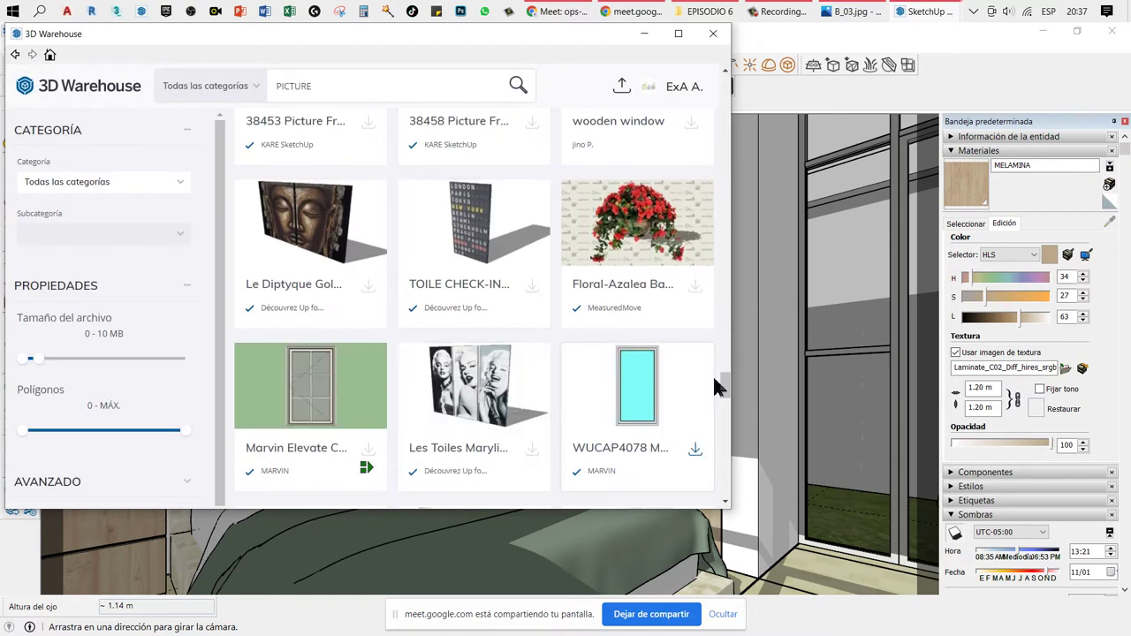
pyautogui.moveTo(717, 380)
pyautogui.mouseDown()
pyautogui.moveTo(712, 95)
pyautogui.moveTo(708, 117)
pyautogui.mouseUp()
pyautogui.click(482, 289)
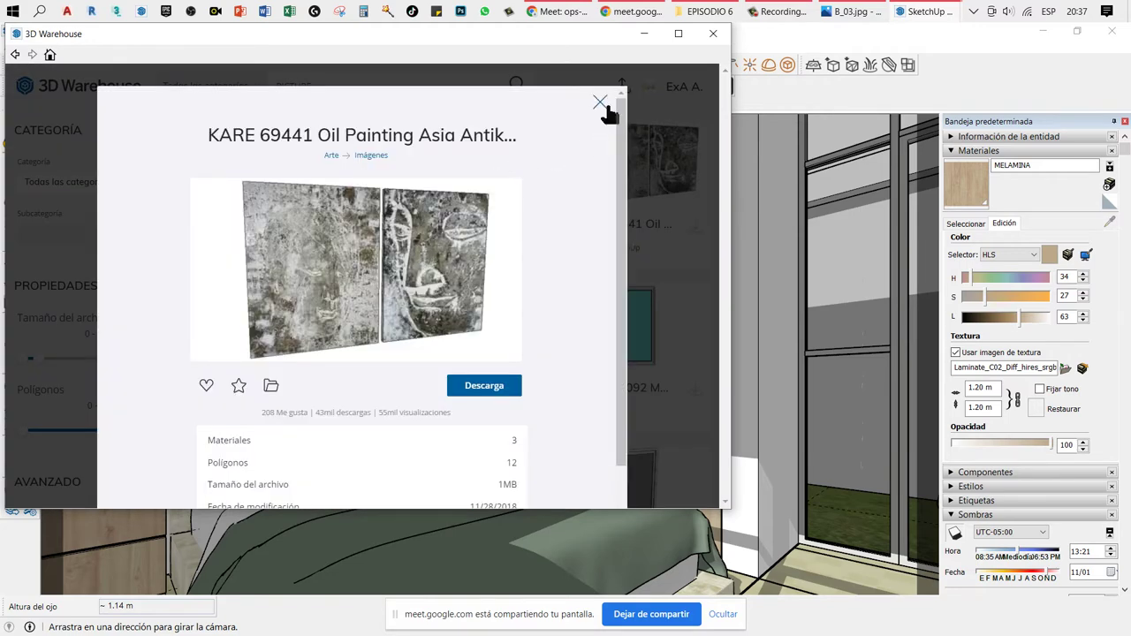
pyautogui.click(601, 102)
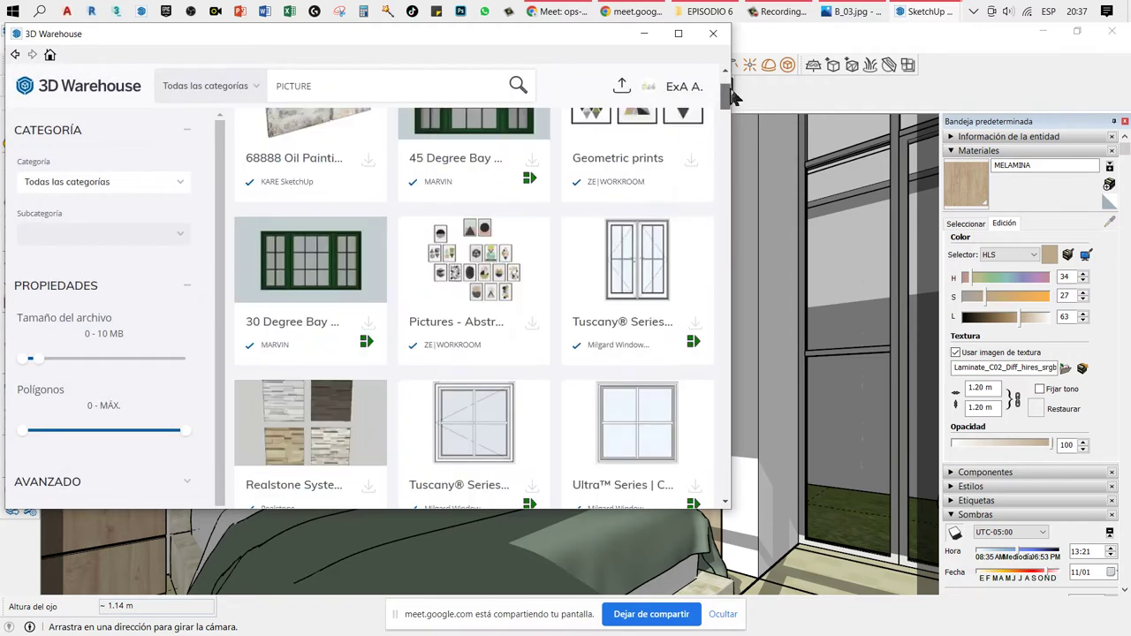
pyautogui.moveTo(730, 119); pyautogui.dragTo(732, 94)
# Step: Open the Geometric prints detail page (4 materials, 33 polygons, 397kB)
pyautogui.click(633, 252)
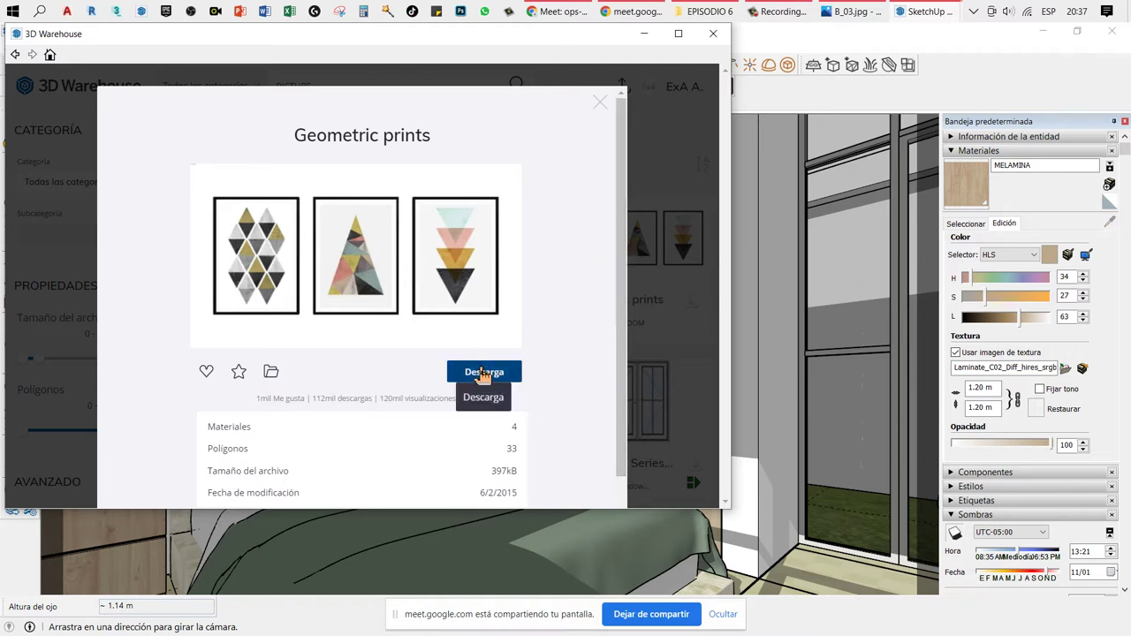
pyautogui.click(600, 102)
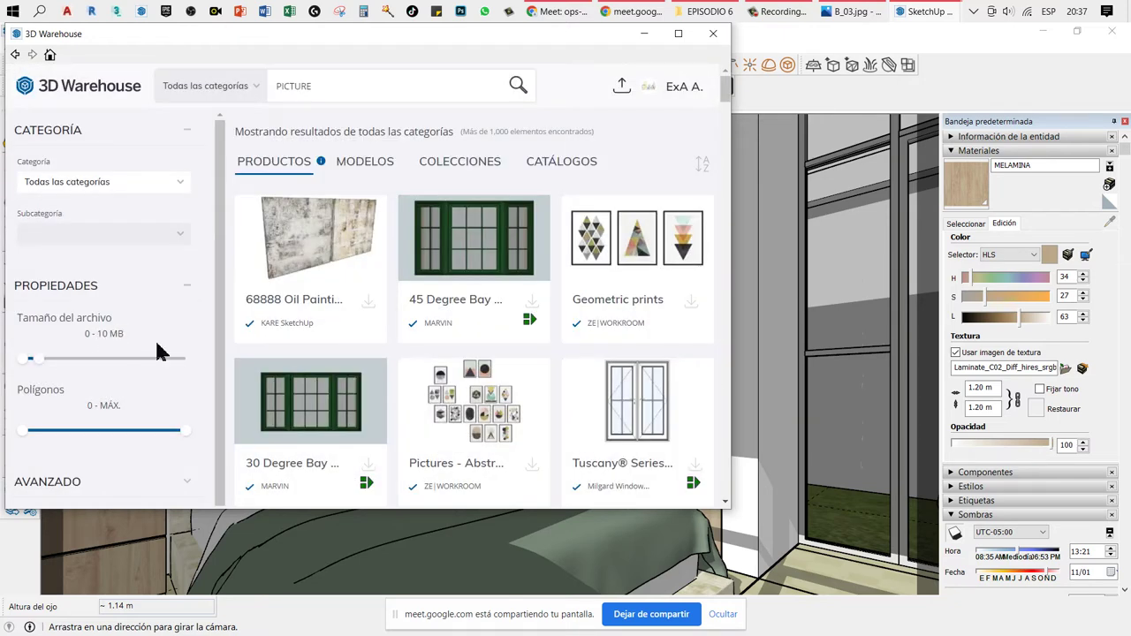
pyautogui.click(636, 254)
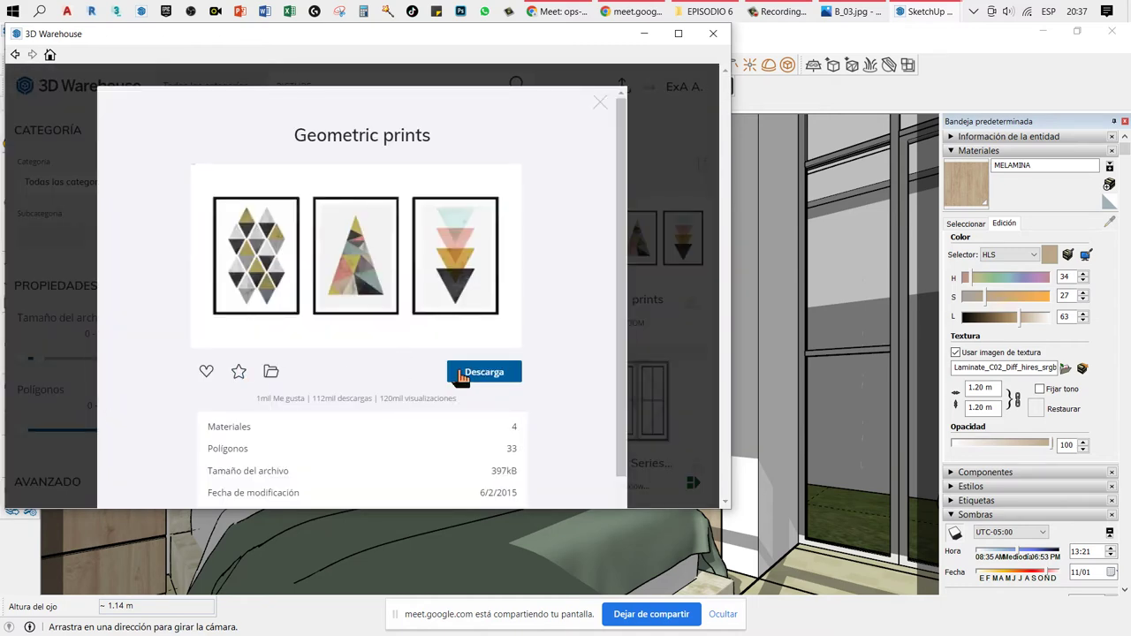
# Step: Download Geometric prints and load it directly into the bedroom model
pyautogui.click(461, 376)
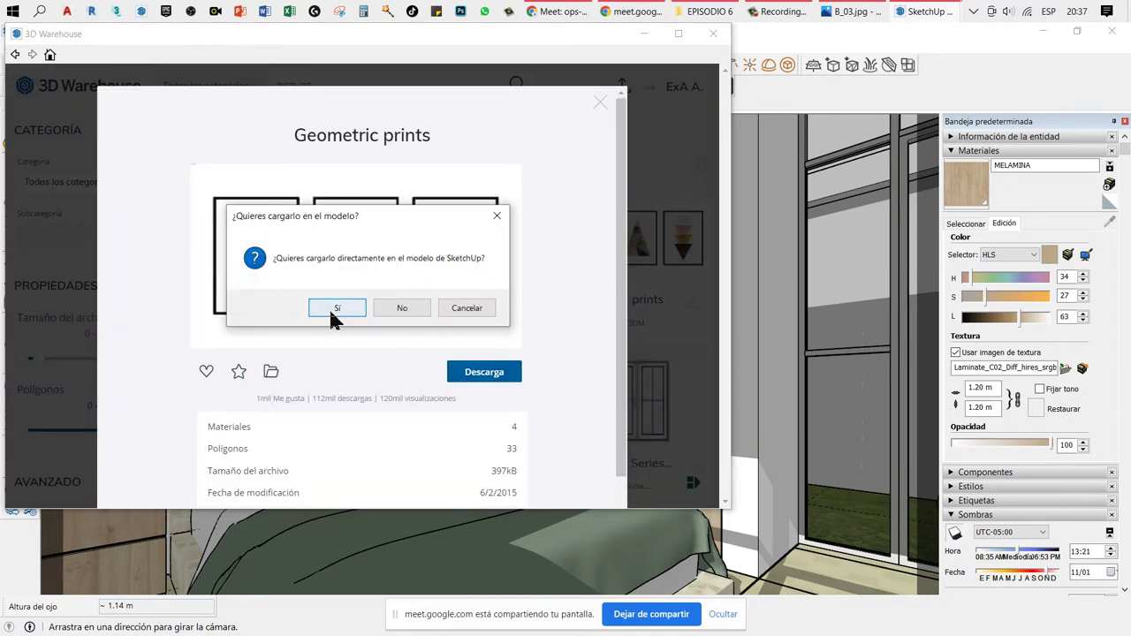
pyautogui.click(336, 309)
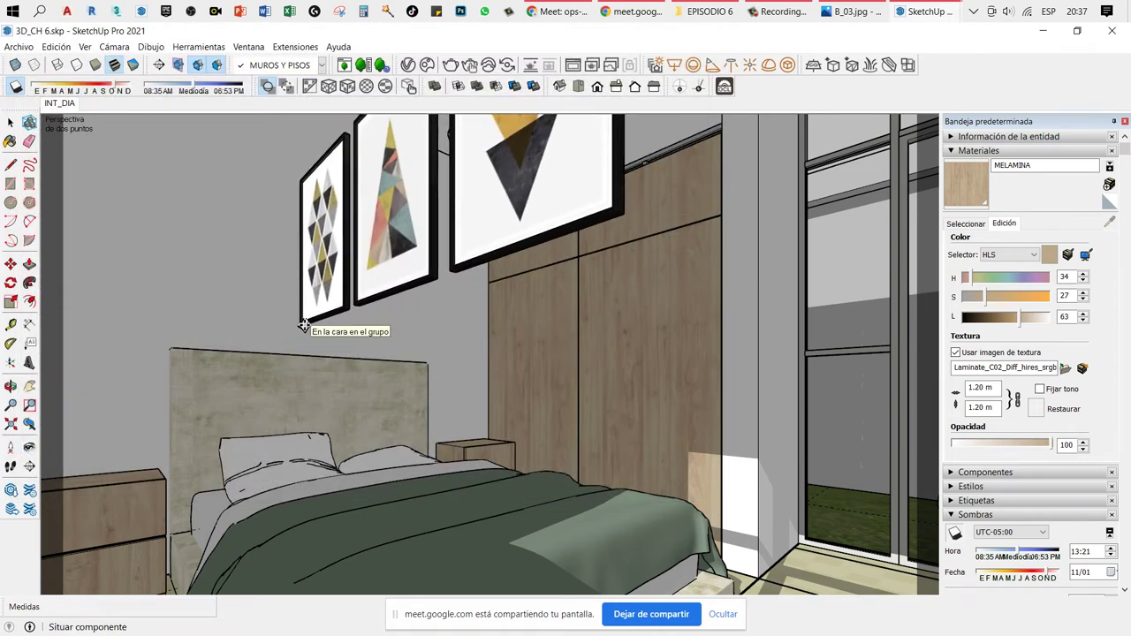
# Step: Place the Geometric prints component in the bedroom and zoom in on a frame corner
pyautogui.click(303, 326)
pyautogui.moveTo(292, 305); pyautogui.dragTo(270, 307, button='middle')
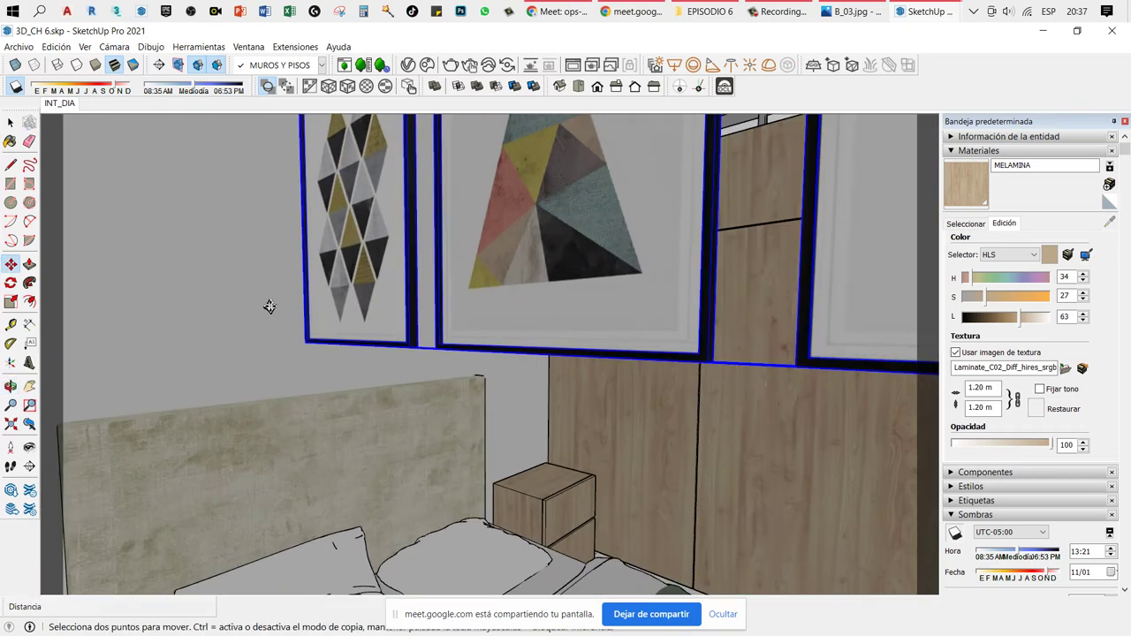
pyautogui.scroll(3, 292, 336)
pyautogui.moveTo(323, 354); pyautogui.dragTo(341, 396, button='middle')
pyautogui.scroll(2, 341, 396)
# Step: Try rotating the frames, cancel, then start moving them from a frame point
pyautogui.press('q')
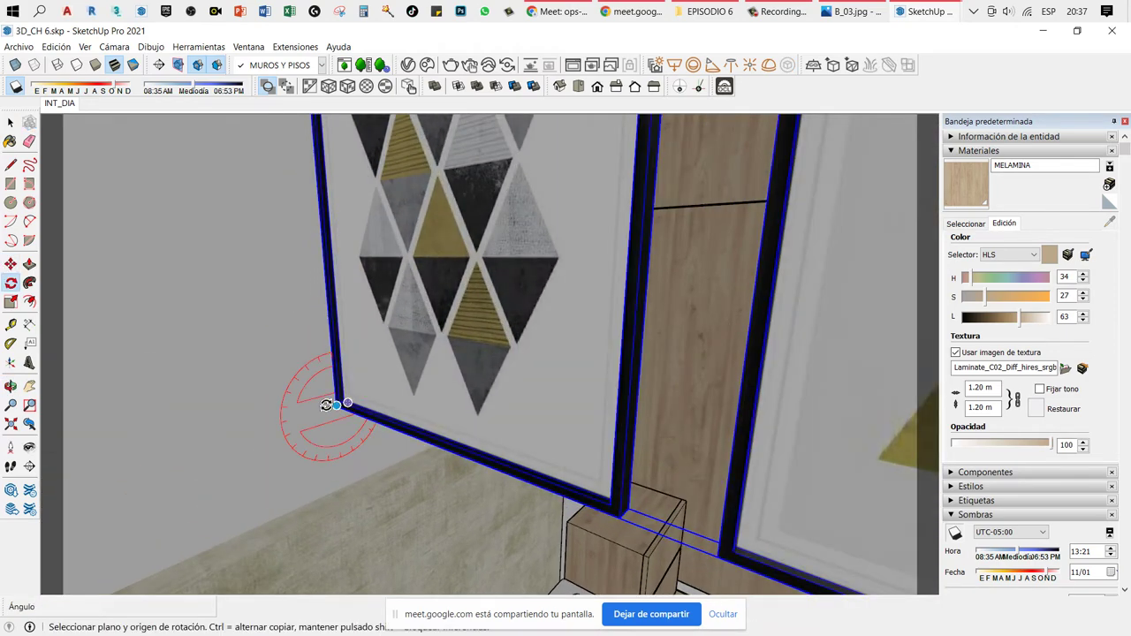
pyautogui.click(337, 406)
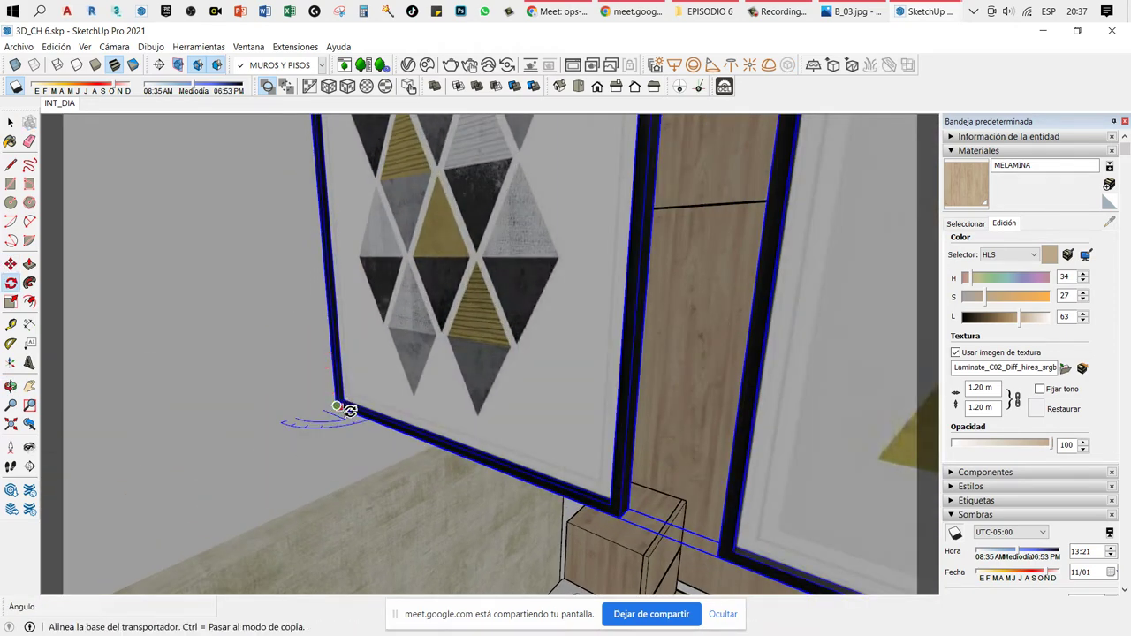
pyautogui.click(357, 414)
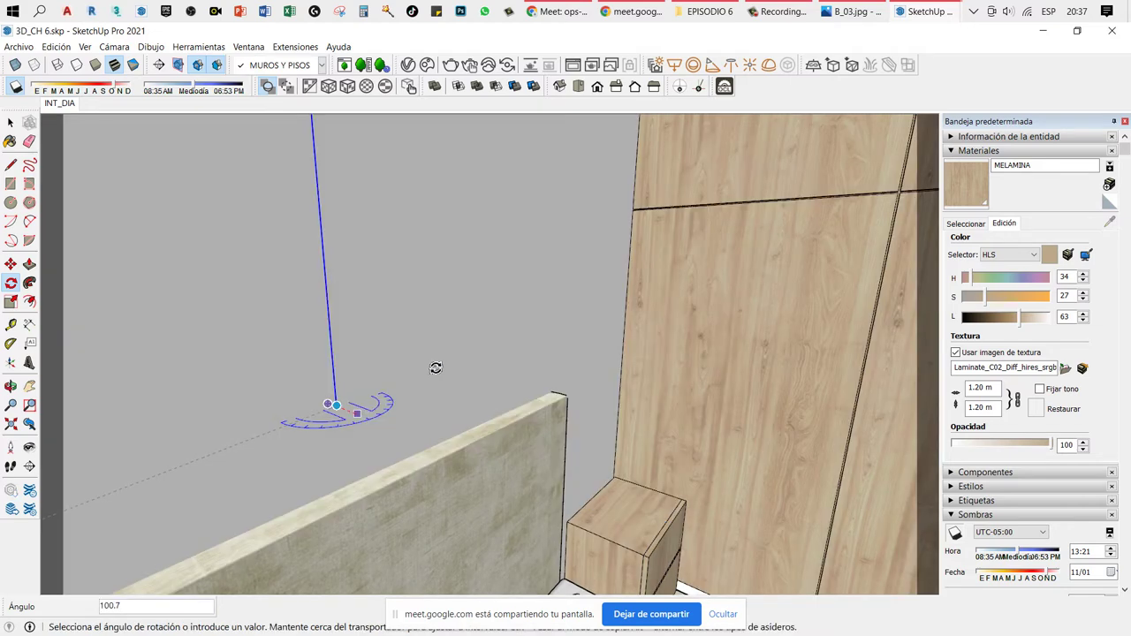
pyautogui.press('Escape')
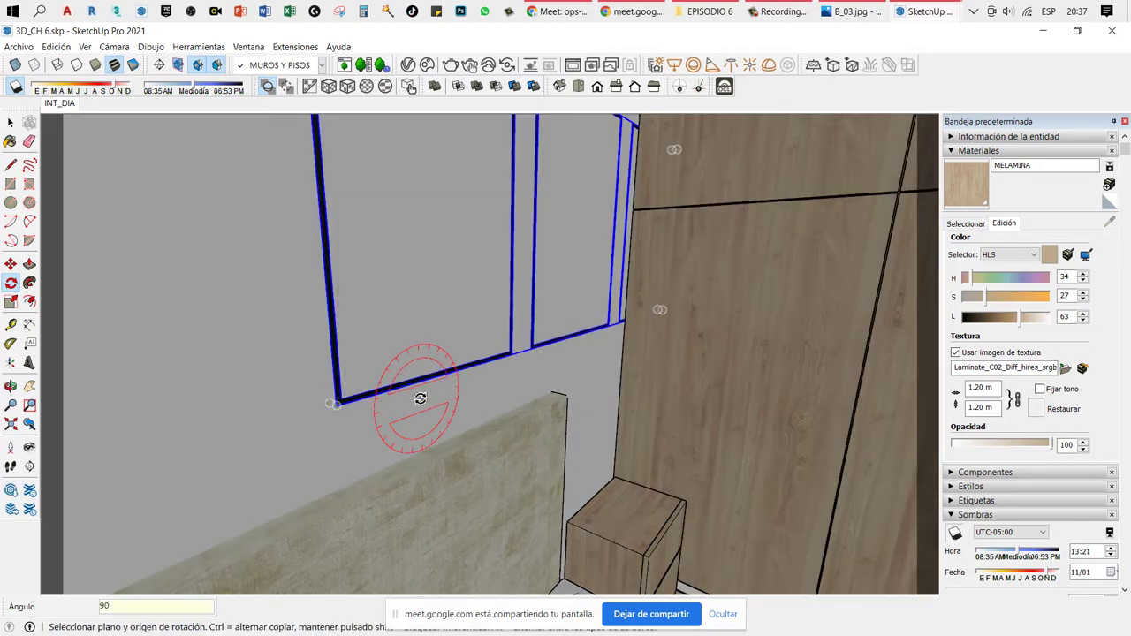
pyautogui.press('m')
pyautogui.click(357, 451)
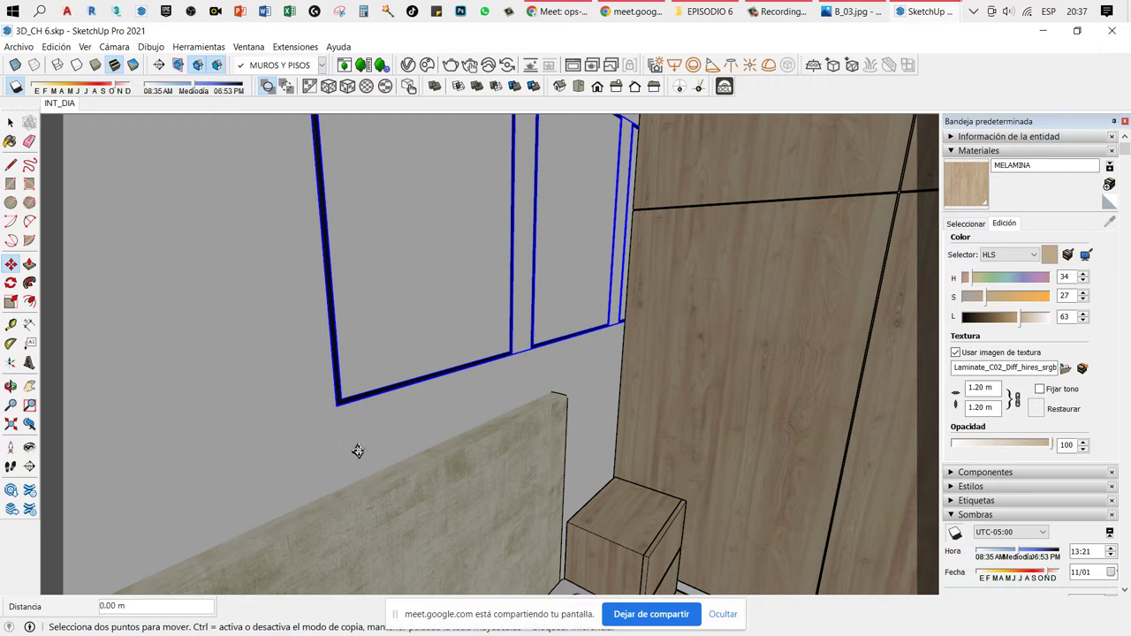
pyautogui.press('Escape')
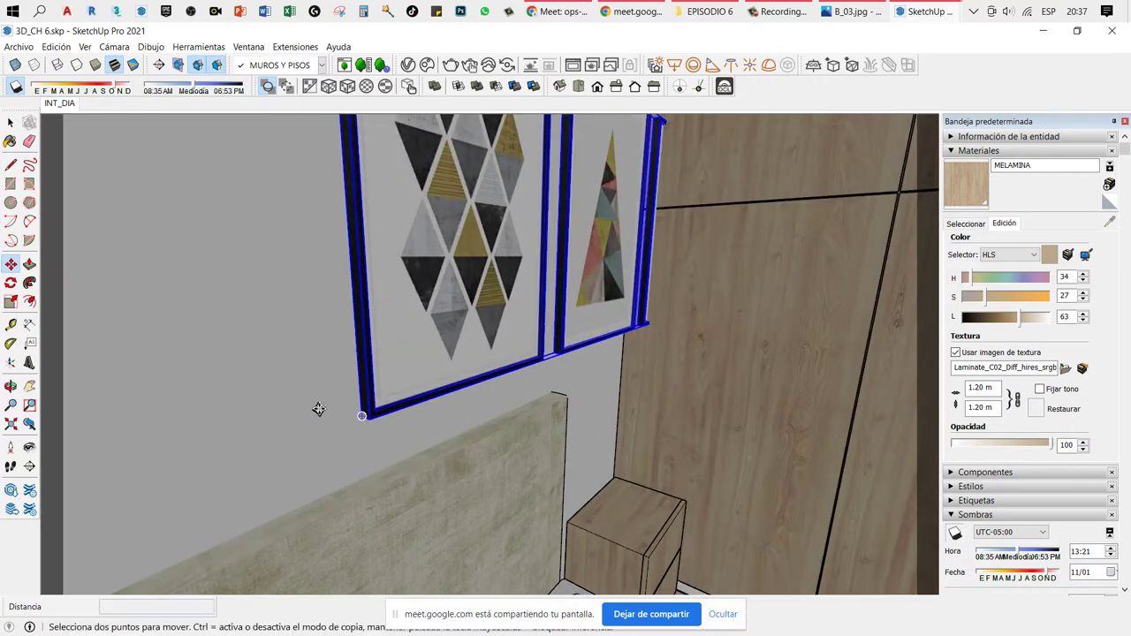
pyautogui.click(318, 409)
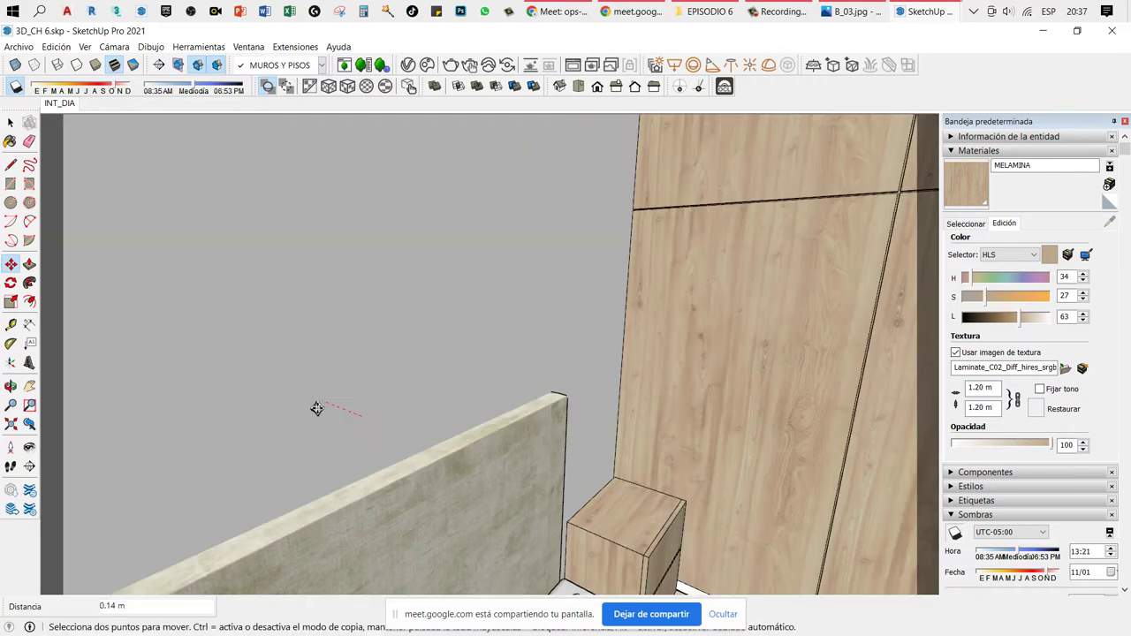
# Step: Slide the framed prints left along the wall above the bed
pyautogui.moveTo(309, 422); pyautogui.dragTo(442, 353, button='middle')
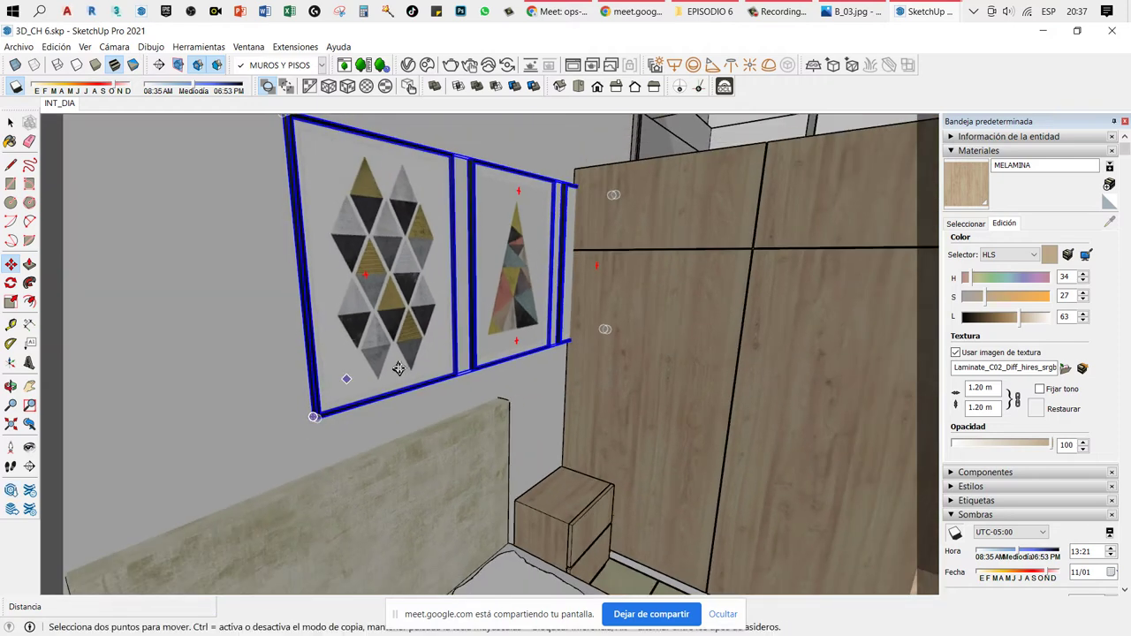
pyautogui.click(29, 447)
pyautogui.moveTo(530, 354)
pyautogui.mouseDown()
pyautogui.moveTo(619, 365)
pyautogui.moveTo(525, 202)
pyautogui.mouseUp()
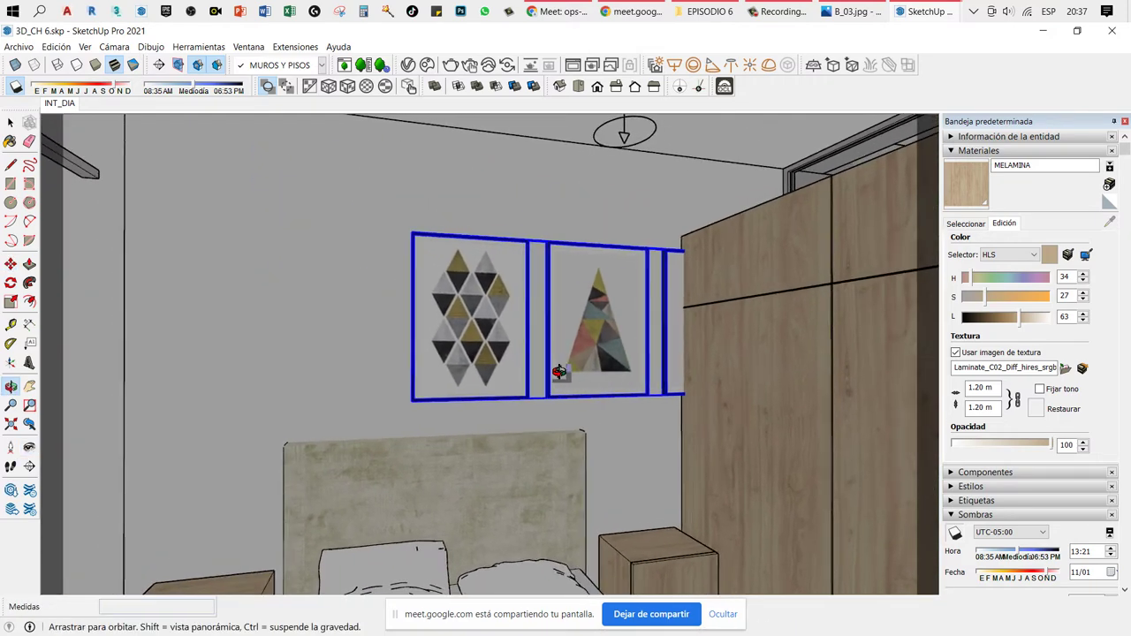
pyautogui.press('m')
pyautogui.click(537, 193)
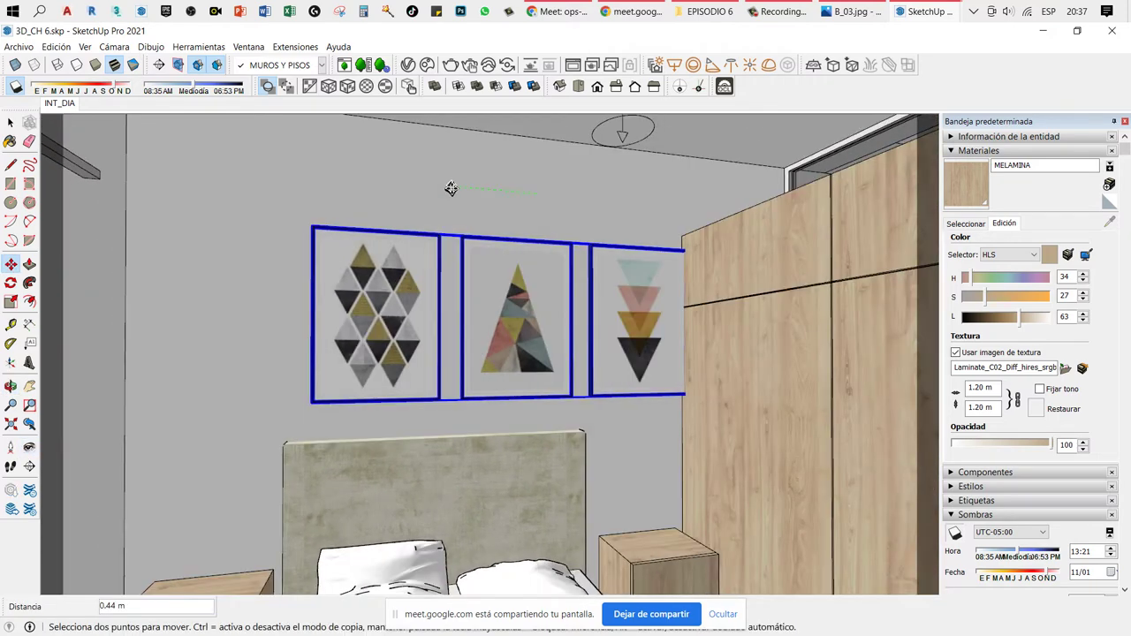
pyautogui.click(363, 179)
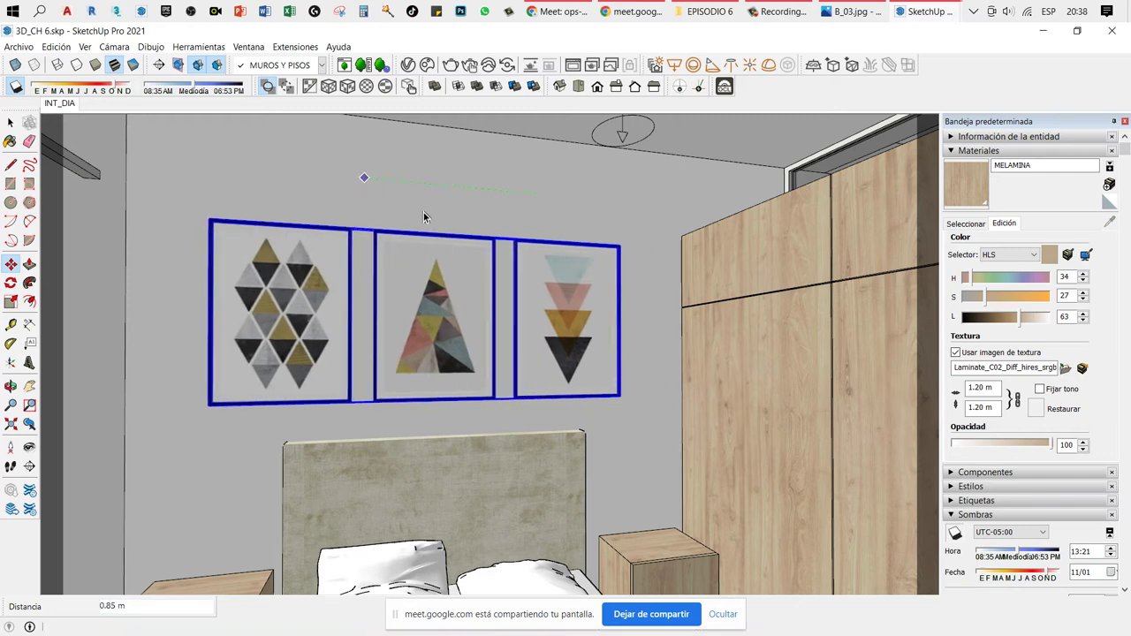
pyautogui.press('space')
# Step: Raise the frames by their top-right corner and return to the INT_DIA scene
pyautogui.press('m')
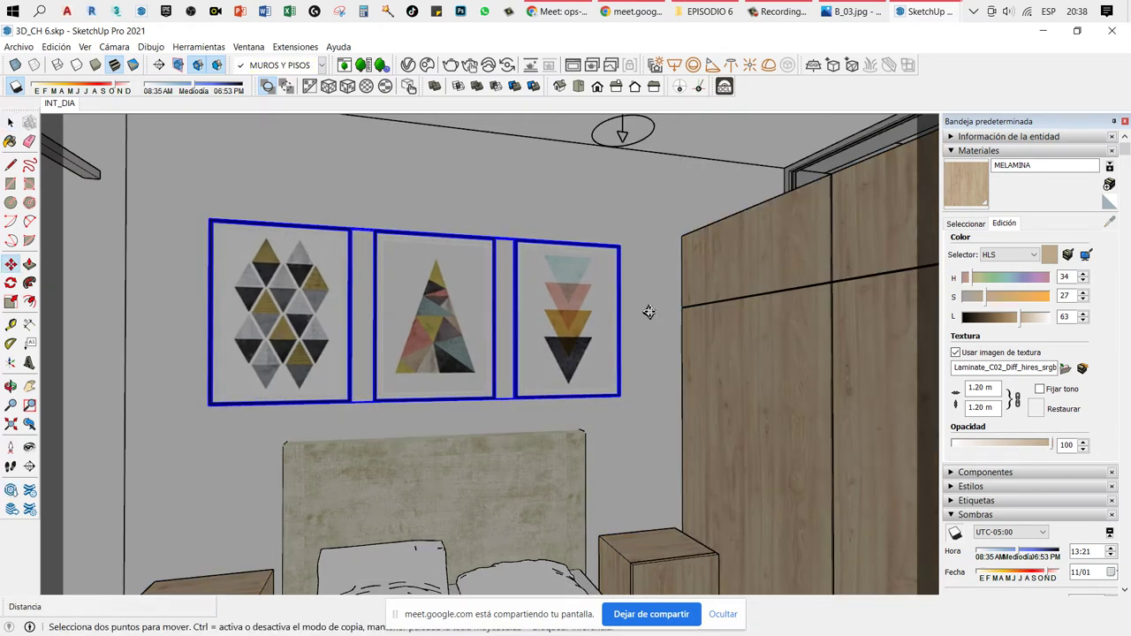
pyautogui.scroll(2, 622, 245)
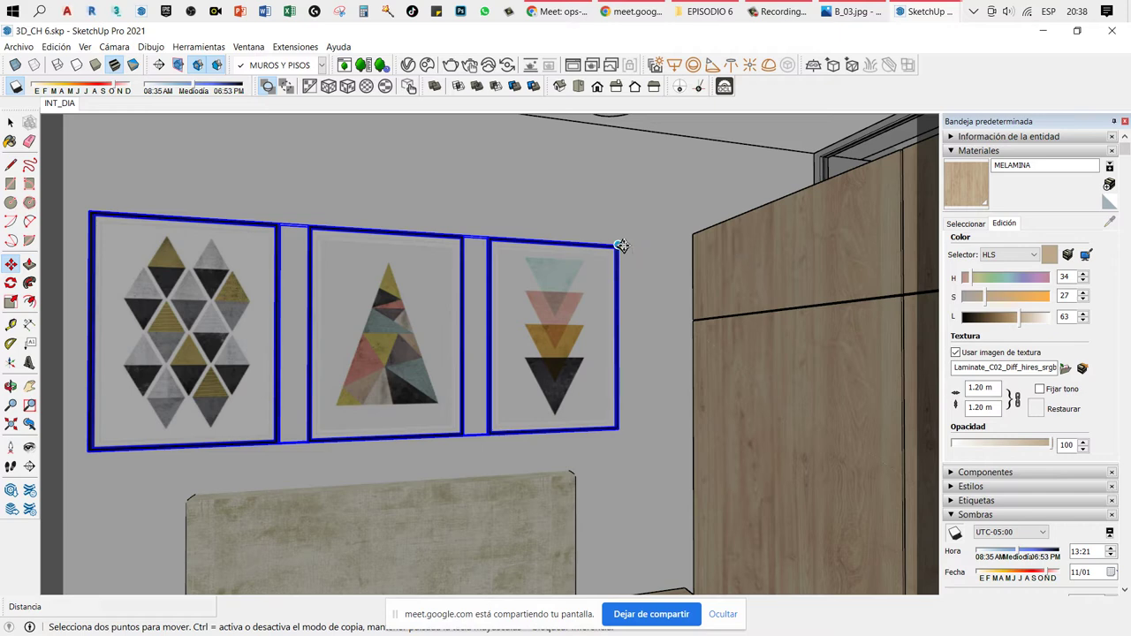
pyautogui.click(621, 245)
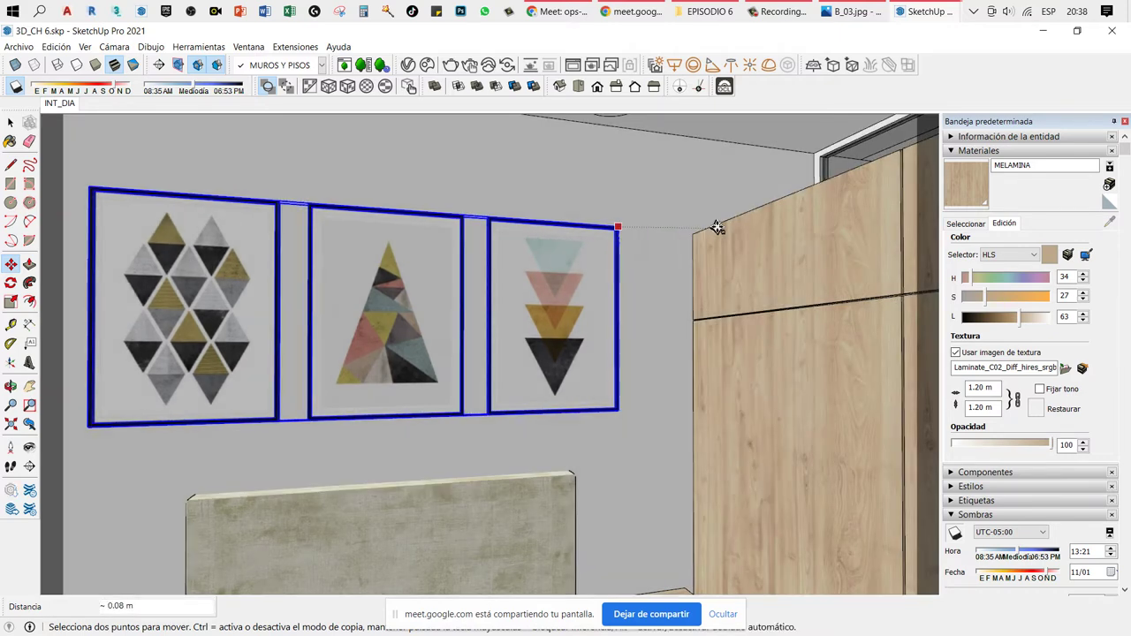
pyautogui.click(729, 221)
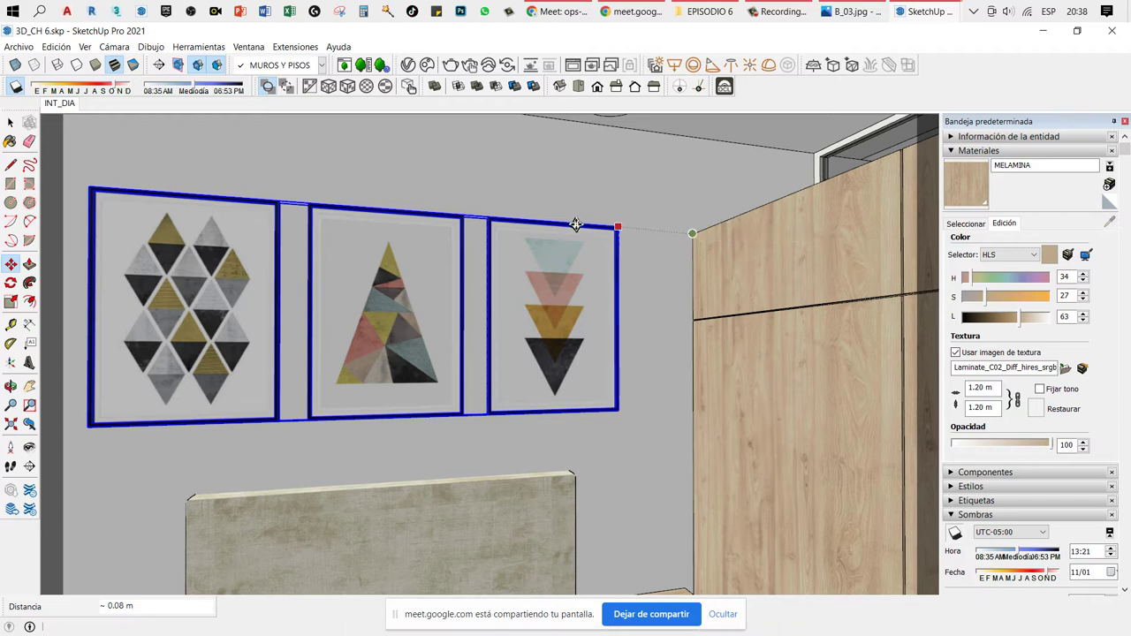
pyautogui.press('space')
pyautogui.click(62, 103)
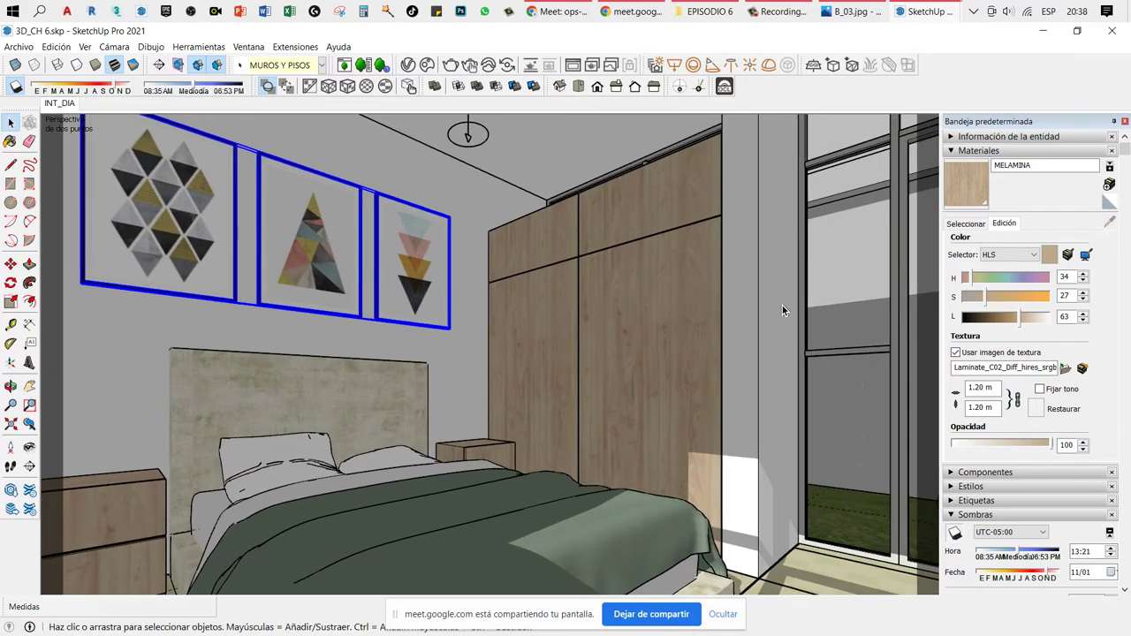
# Step: Scale the three picture frames down to about 0.9
pyautogui.click(782, 305)
pyautogui.click(402, 281)
pyautogui.press('s')
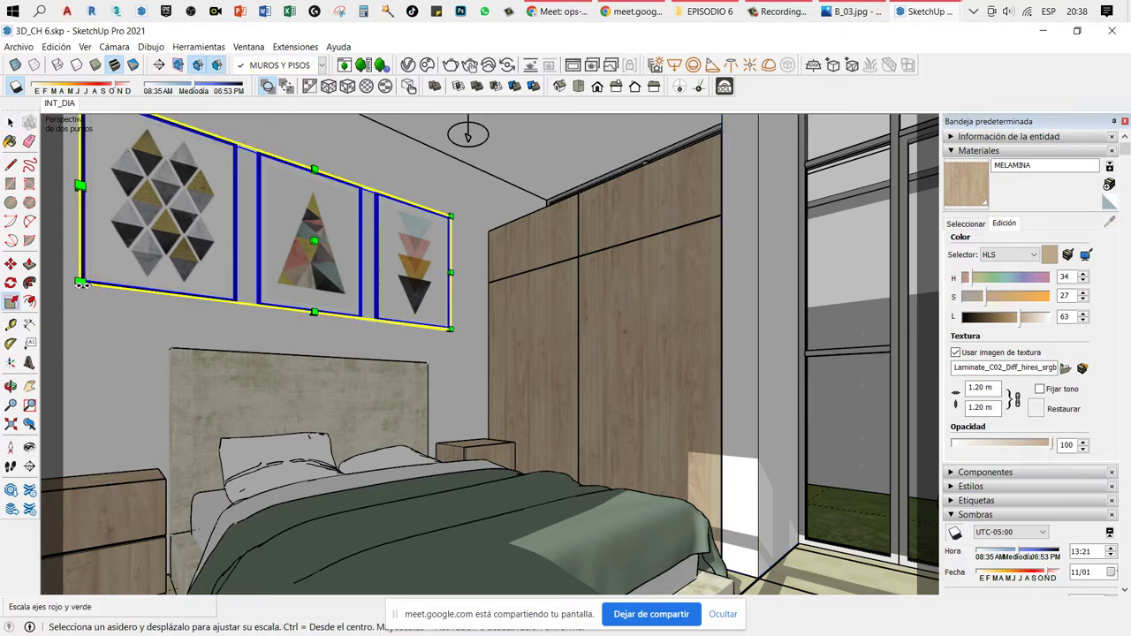
pyautogui.moveTo(80, 281); pyautogui.dragTo(137, 254)
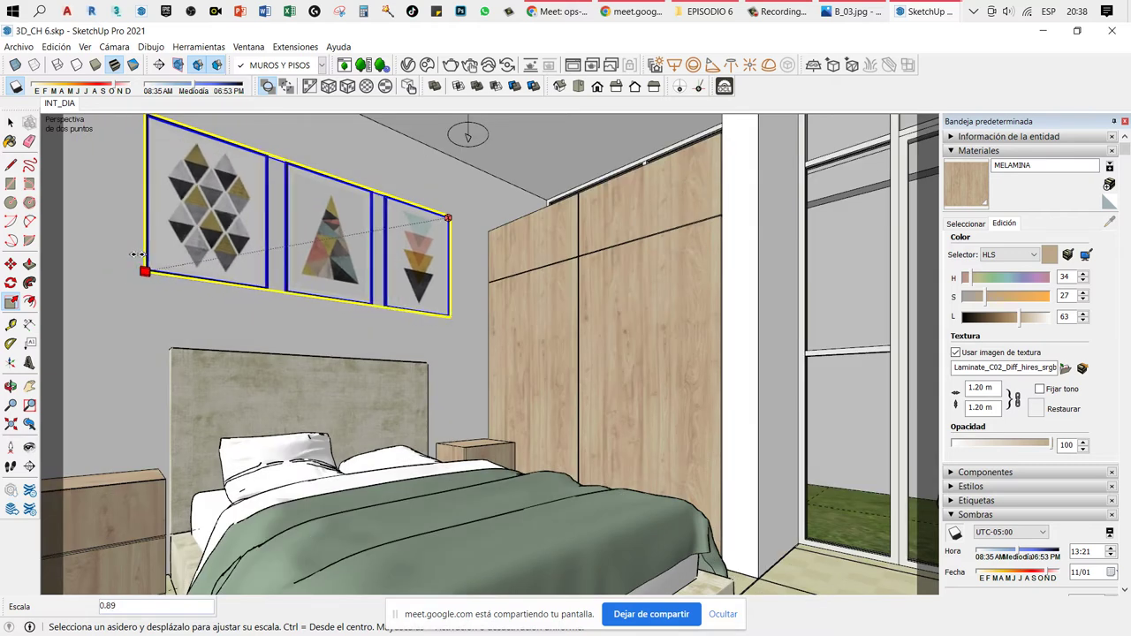
# Step: Shift the frames 0.1 m left so they sit centered above the headboard
pyautogui.hotkey('shift', 'l')
pyautogui.moveTo(487, 276); pyautogui.dragTo(474, 300)
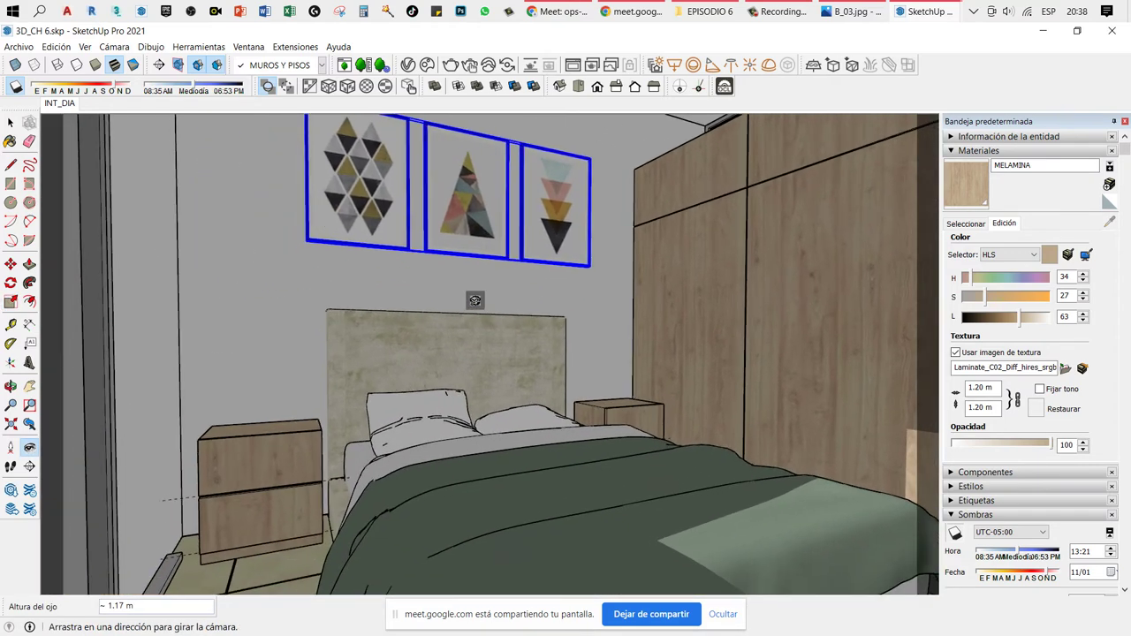
pyautogui.moveTo(475, 300); pyautogui.dragTo(428, 309, button='middle')
pyautogui.press('m')
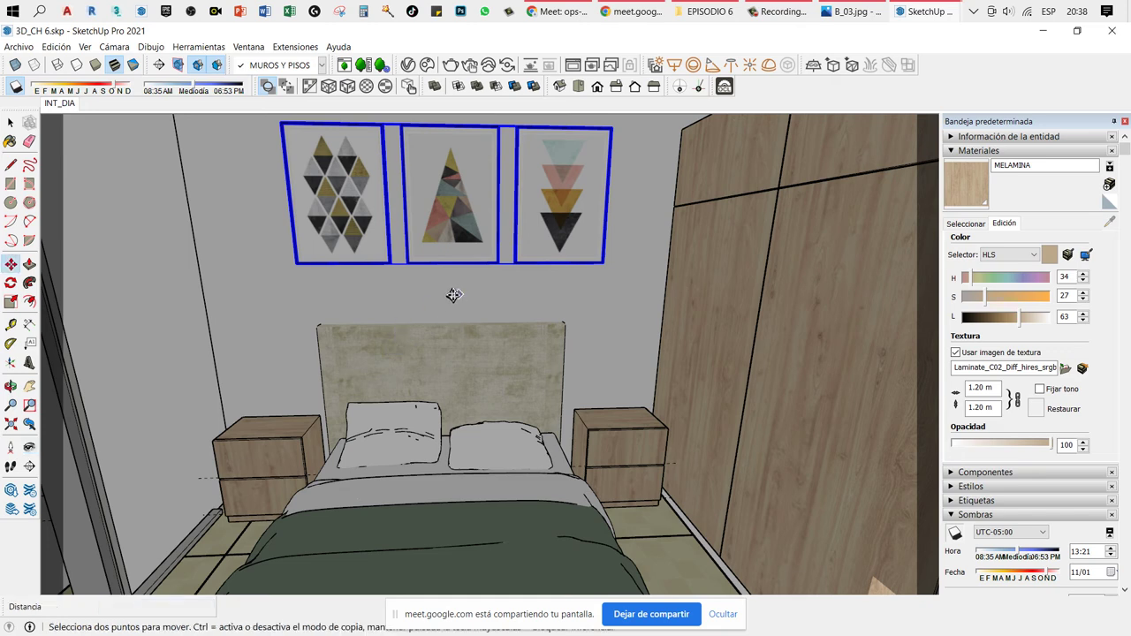
pyautogui.click(442, 295)
pyautogui.write('0.1')
pyautogui.press('Return')
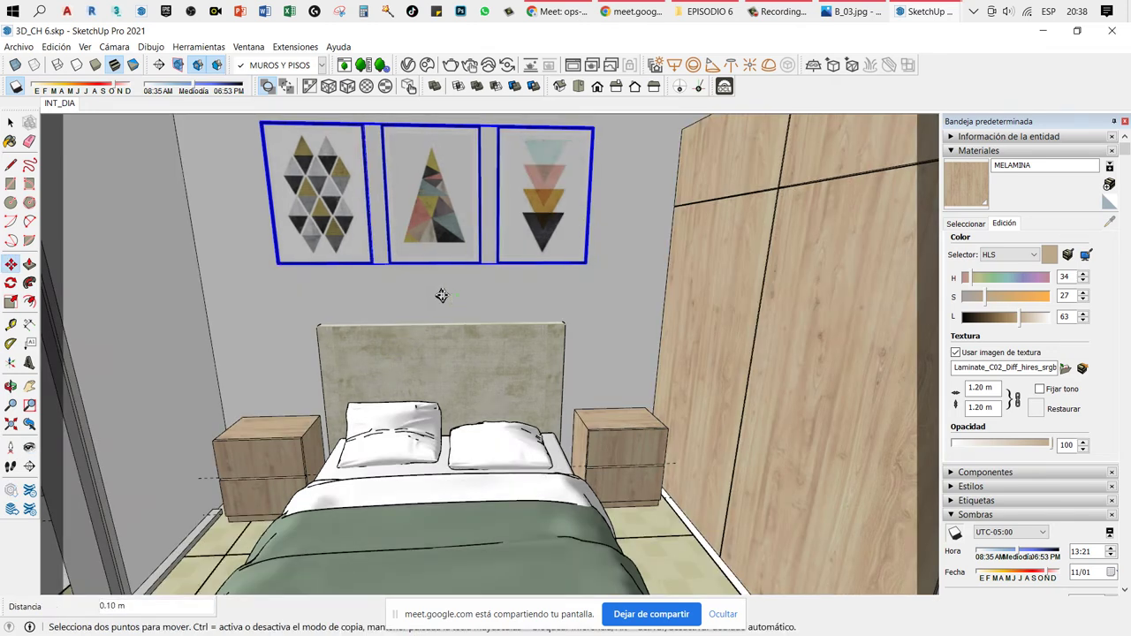
pyautogui.press('space')
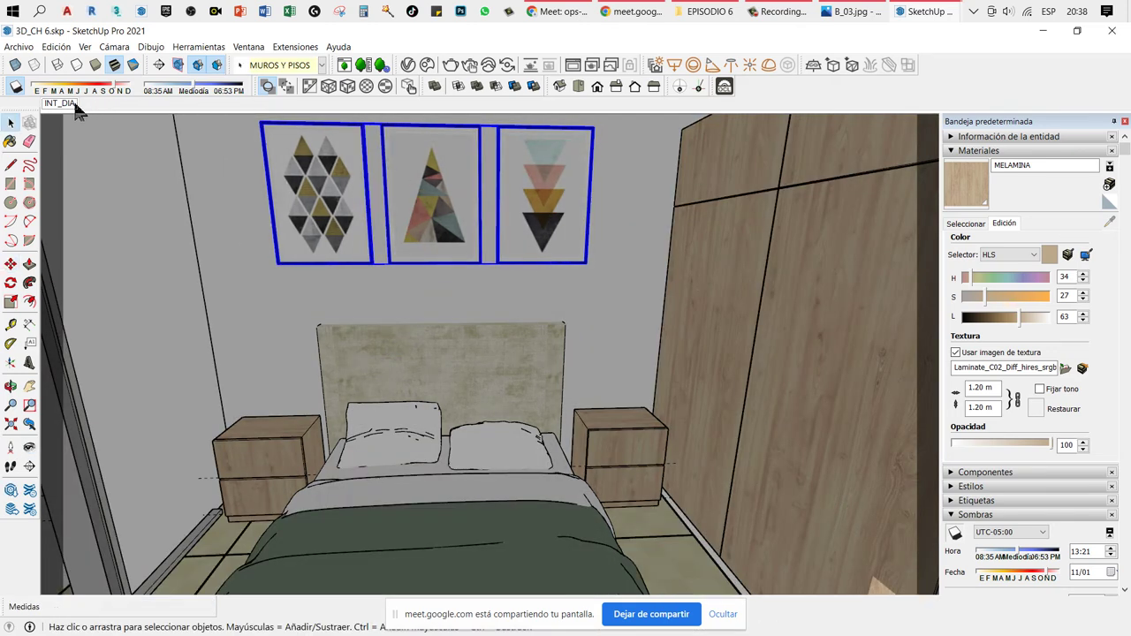
pyautogui.click(62, 103)
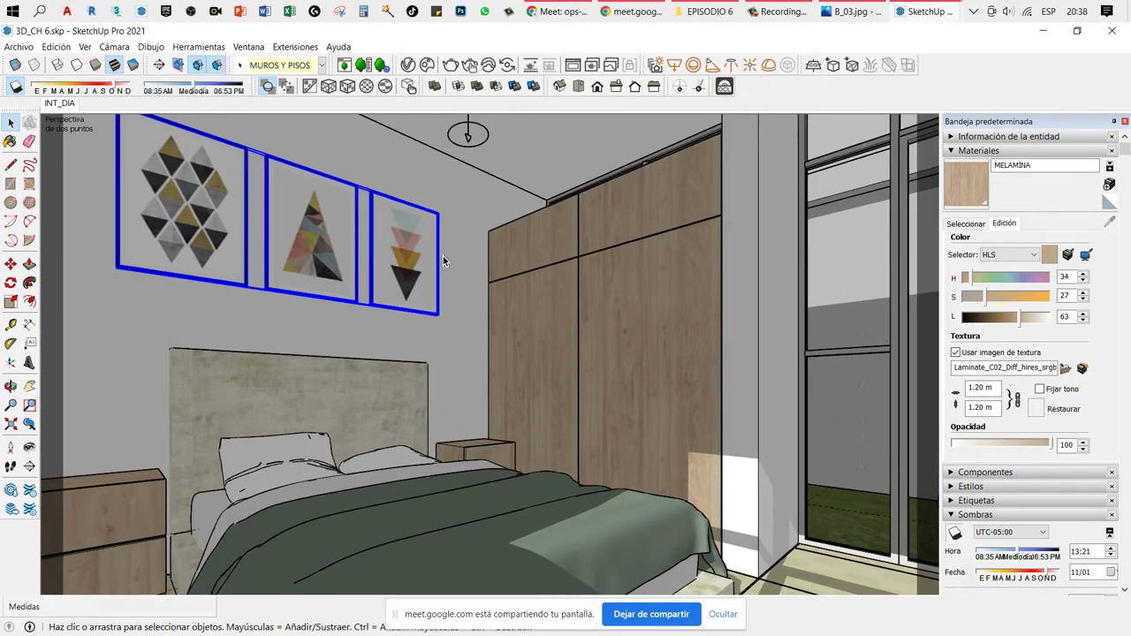
pyautogui.click(465, 269)
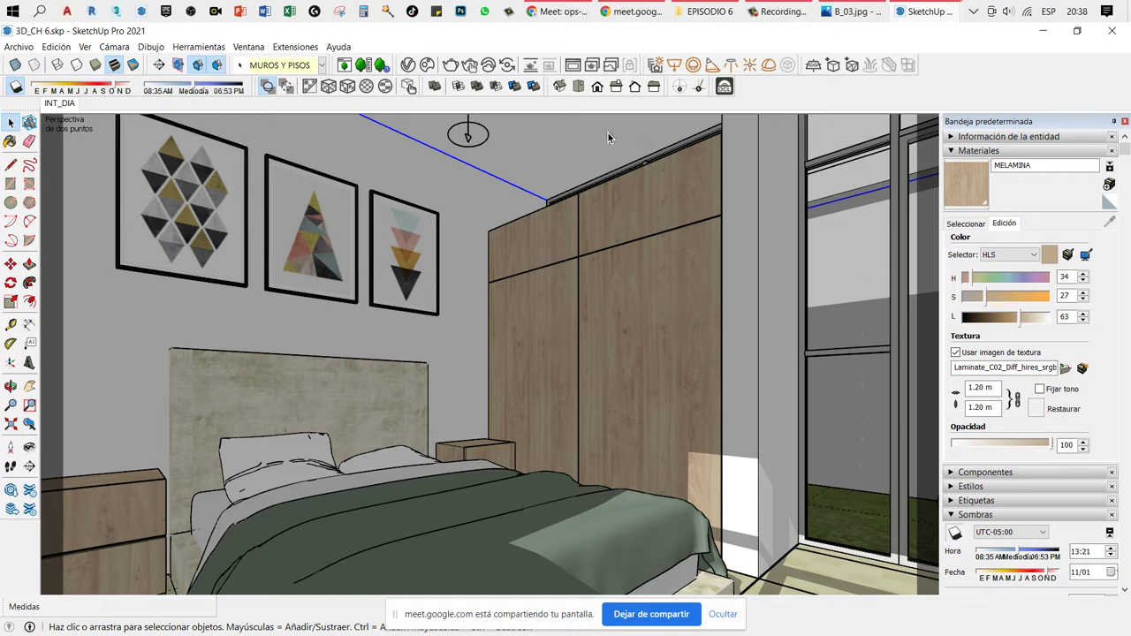
pyautogui.click(425, 241)
pyautogui.press('m')
pyautogui.click(441, 210)
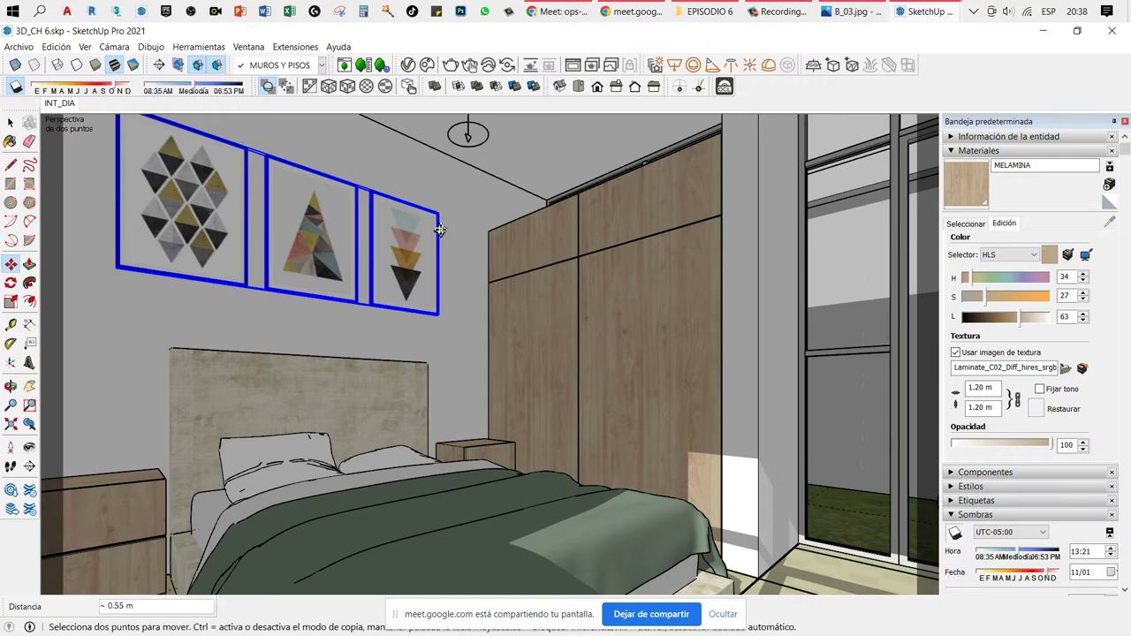
pyautogui.write('0.25')
pyautogui.press('Return')
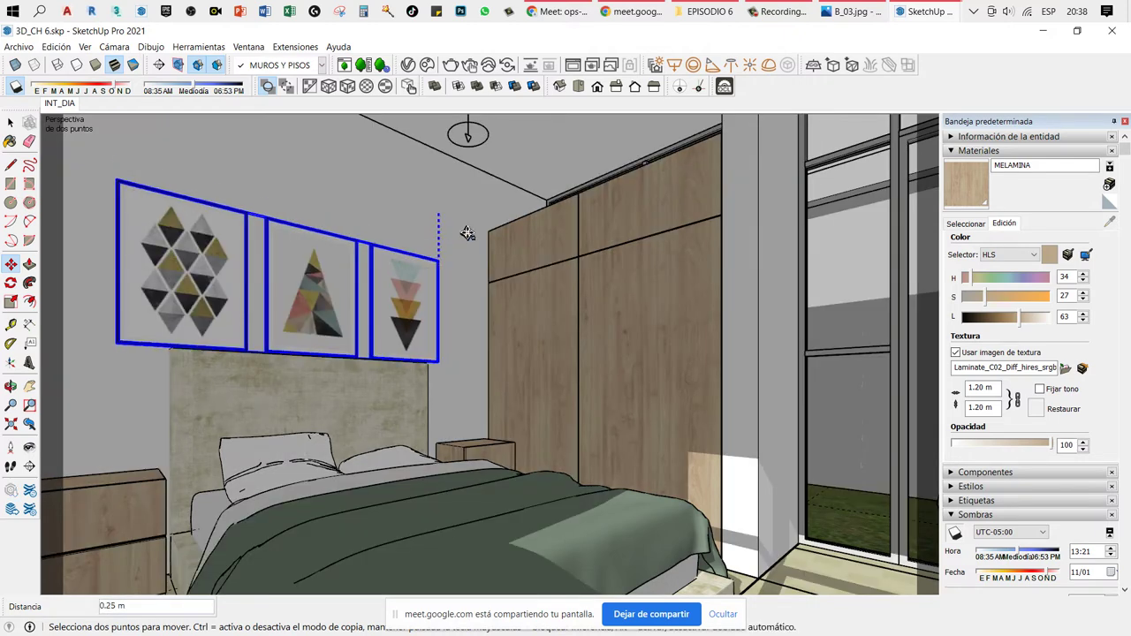
pyautogui.hotkey('ctrl', 'z')
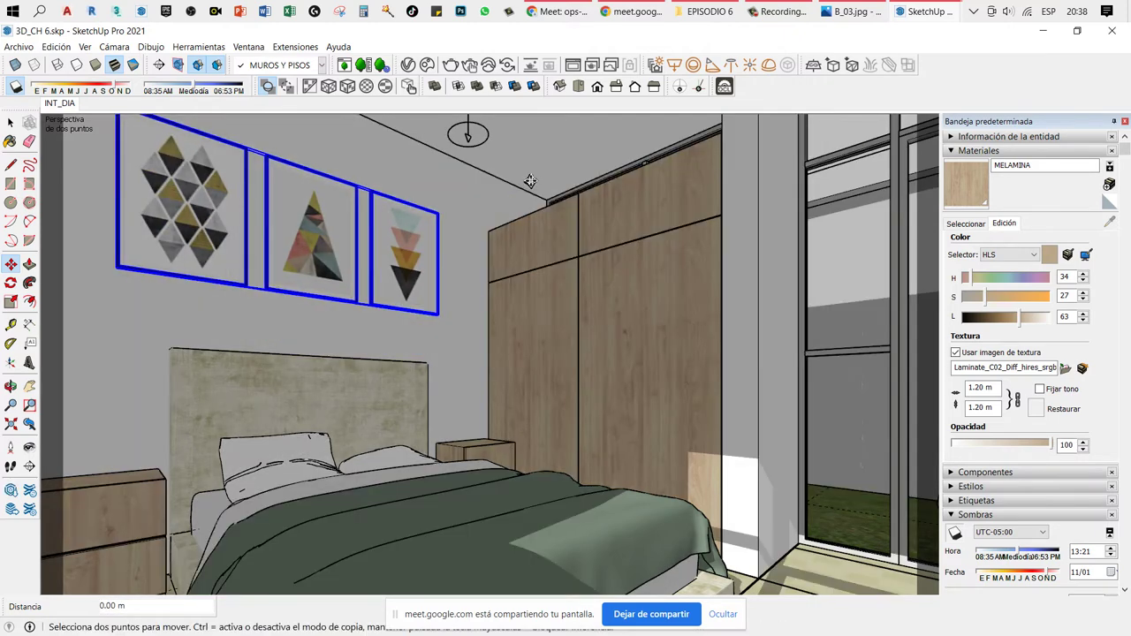
pyautogui.press('space')
pyautogui.click(593, 249)
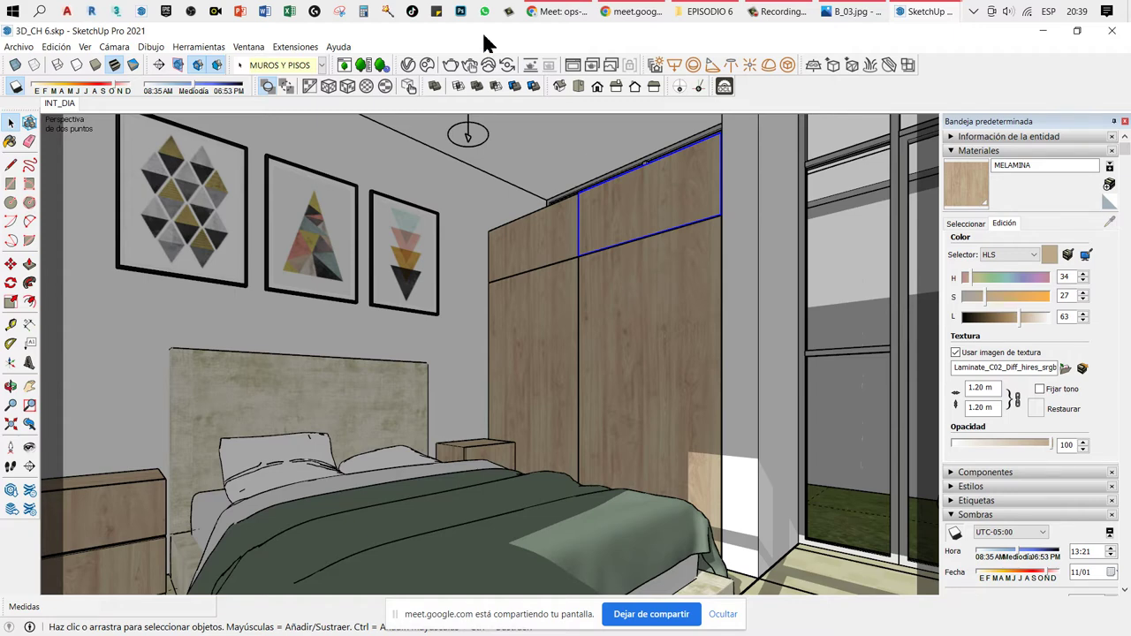
# Step: Show the V-Ray Asset Editor render settings, with RTX engine and Custom quality
pyautogui.click(409, 65)
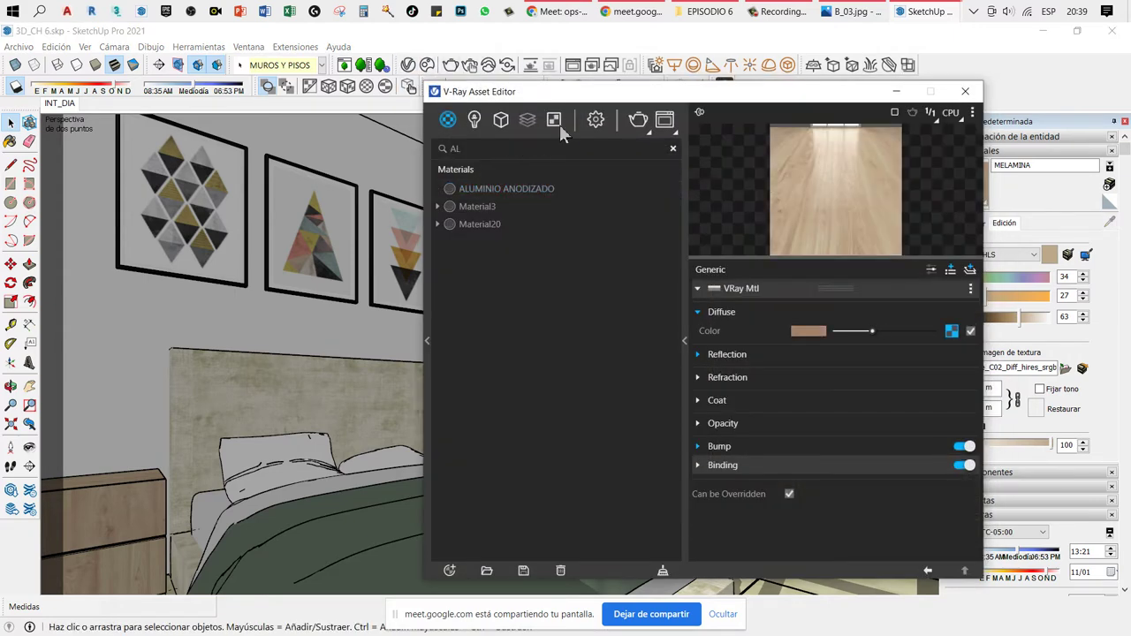
pyautogui.click(596, 120)
pyautogui.moveTo(648, 92); pyautogui.dragTo(520, 87)
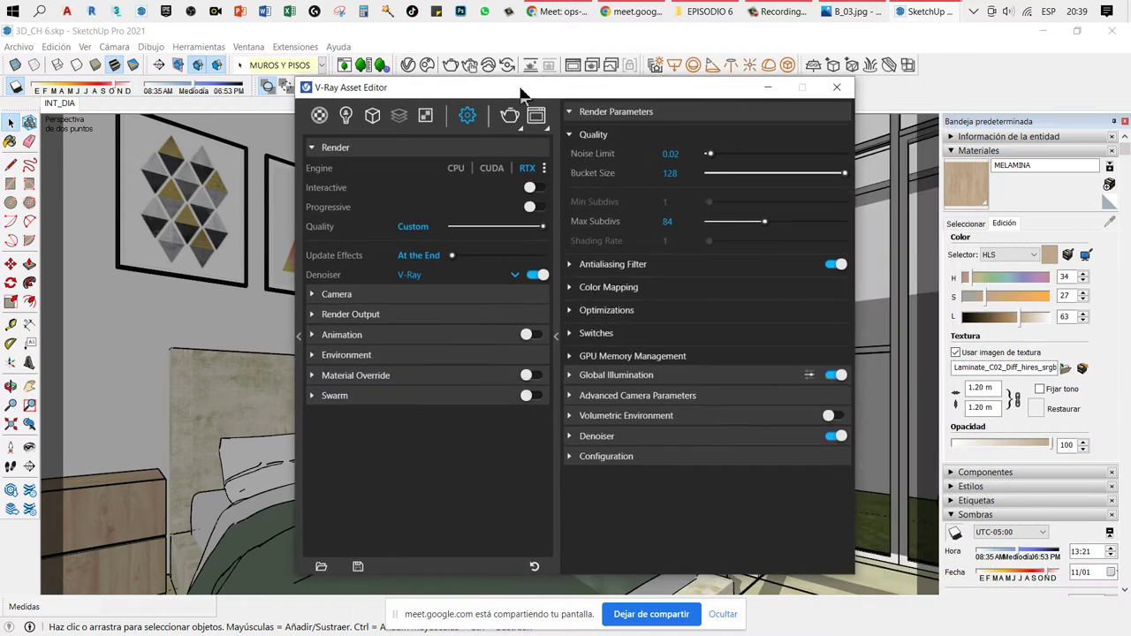
pyautogui.click(359, 315)
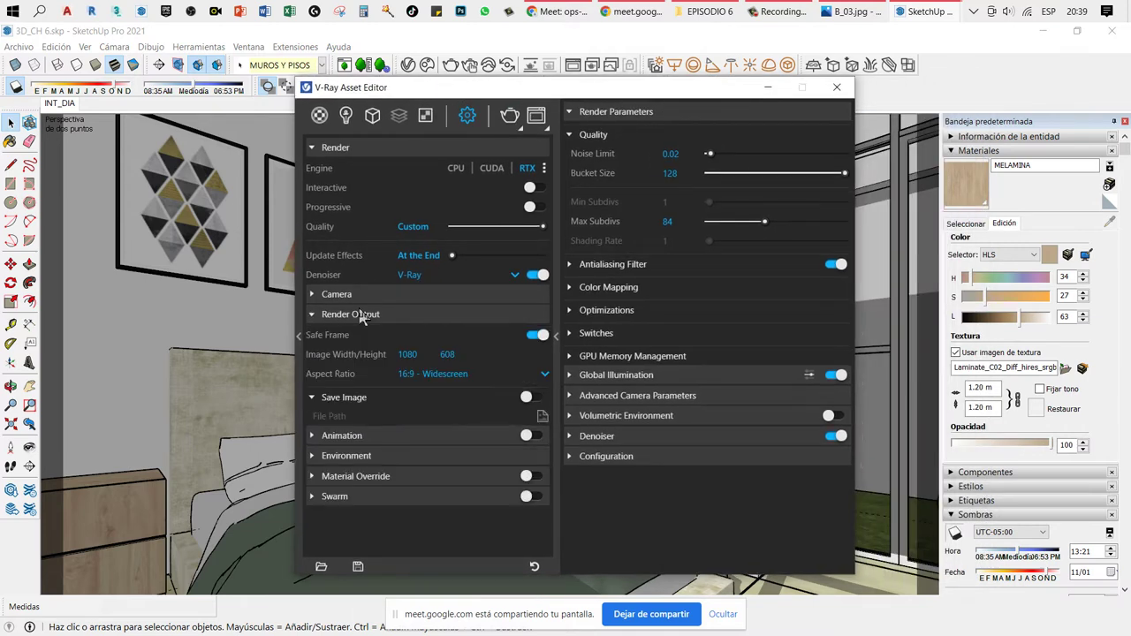
pyautogui.click(359, 314)
pyautogui.click(403, 318)
pyautogui.click(403, 318)
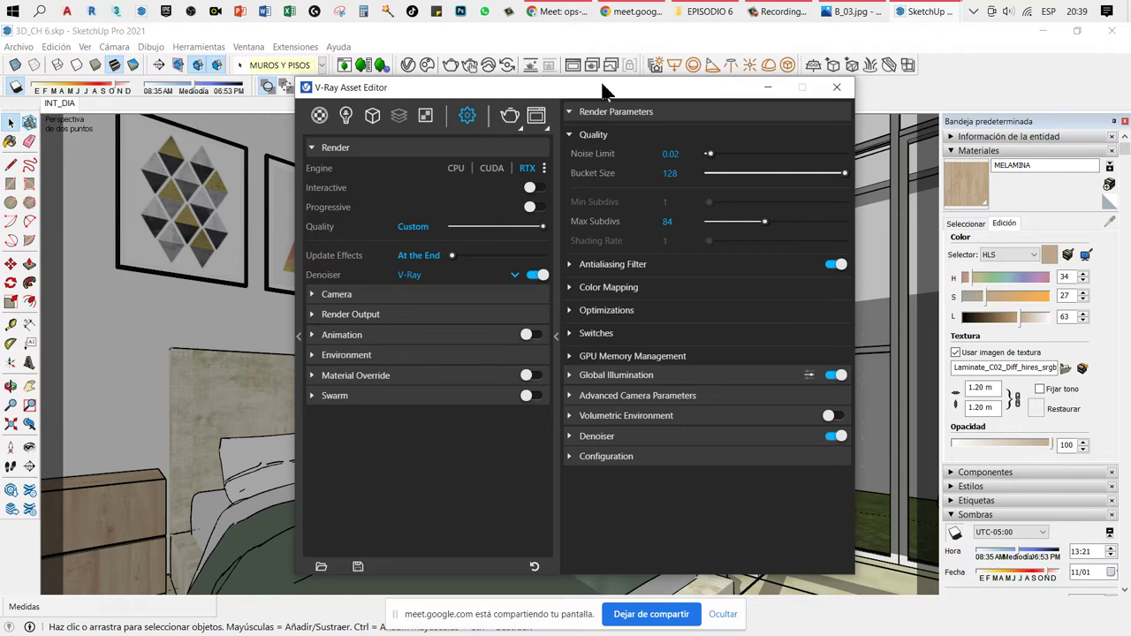
# Step: Render the bedroom view at 1080 × 608 in a maximized V-Ray Frame Buffer
pyautogui.click(511, 118)
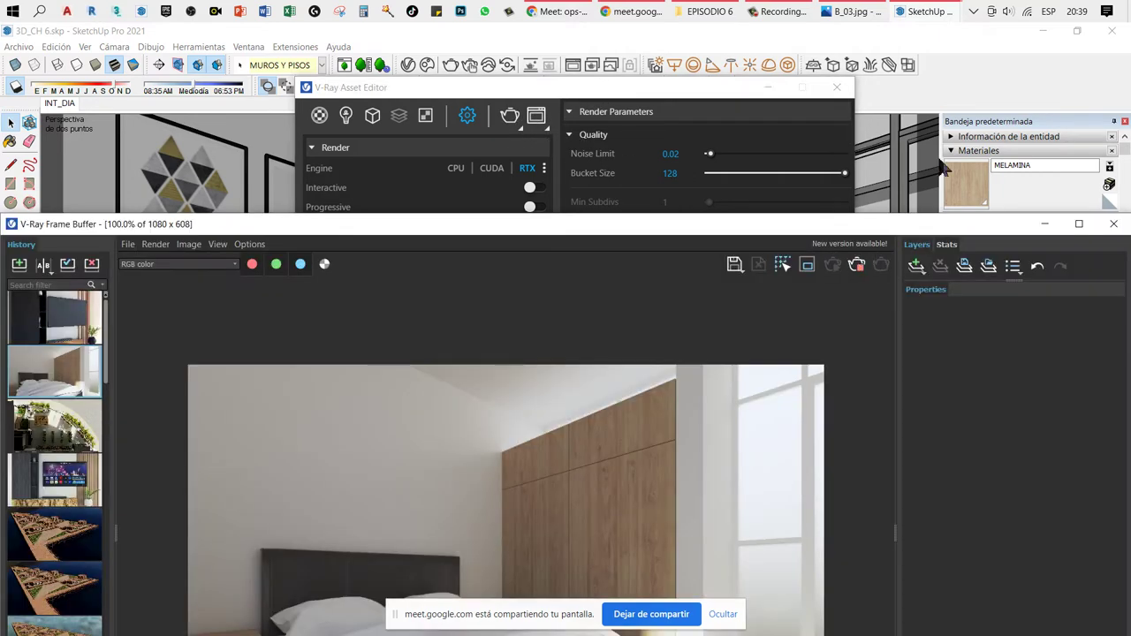
pyautogui.click(1079, 224)
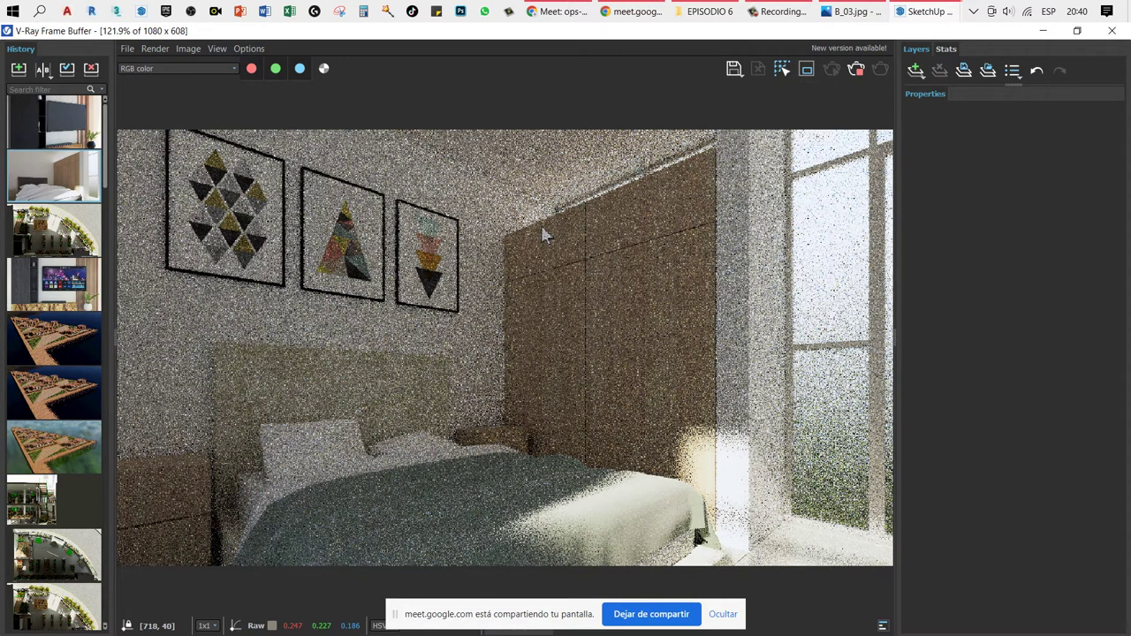
# Step: Let the bedroom render keep refining in the V-Ray Frame Buffer to reduce grain
pyautogui.moveTo(395, 623); pyautogui.dragTo(392, 600)
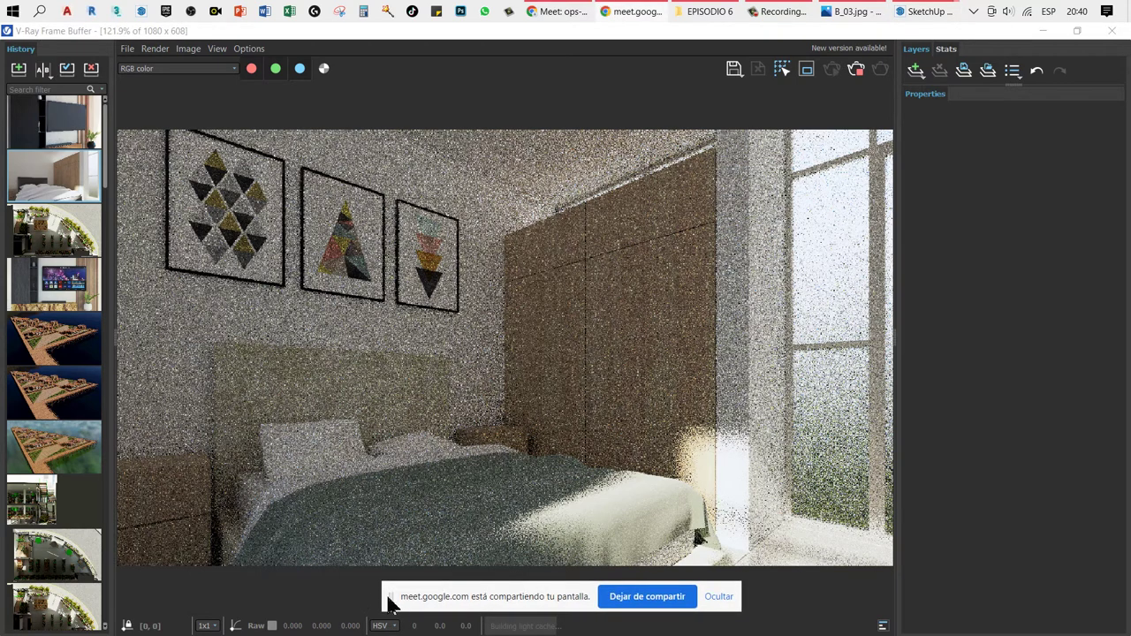
pyautogui.moveTo(389, 601); pyautogui.dragTo(391, 596)
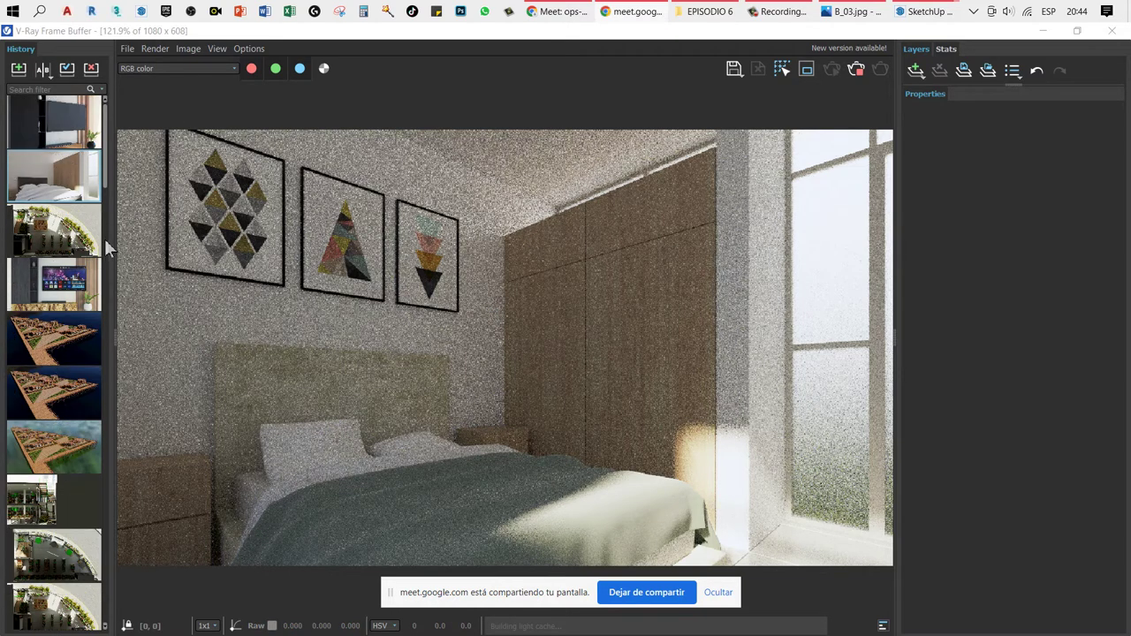
pyautogui.moveTo(106, 177)
pyautogui.mouseDown()
pyautogui.moveTo(84, 469)
pyautogui.moveTo(206, 76)
pyautogui.mouseUp()
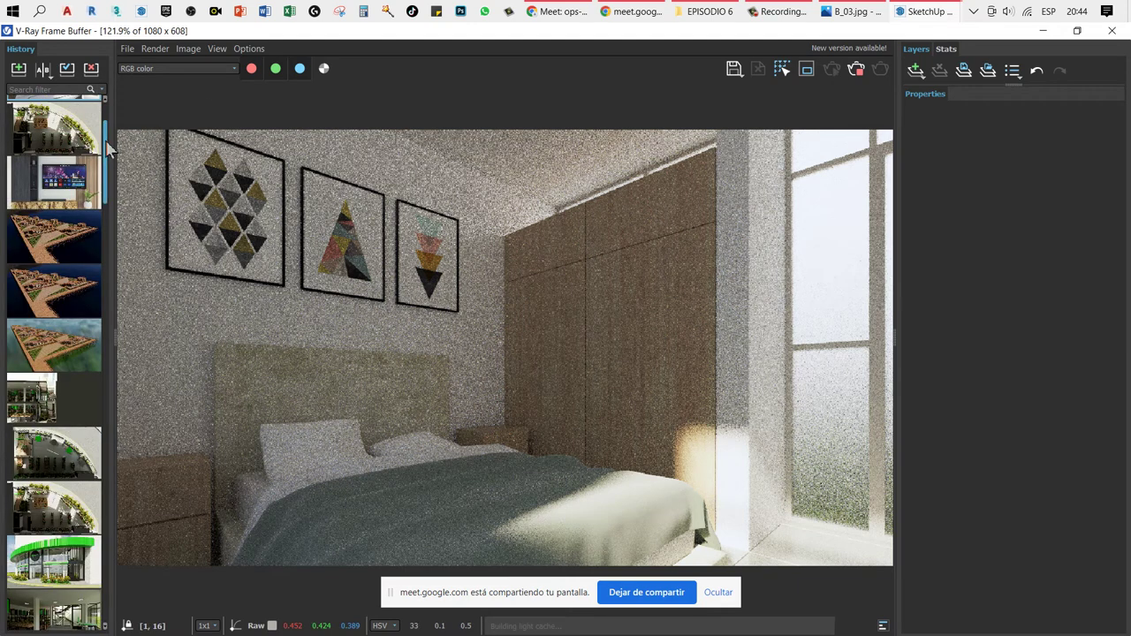
pyautogui.moveTo(107, 150); pyautogui.dragTo(110, 124)
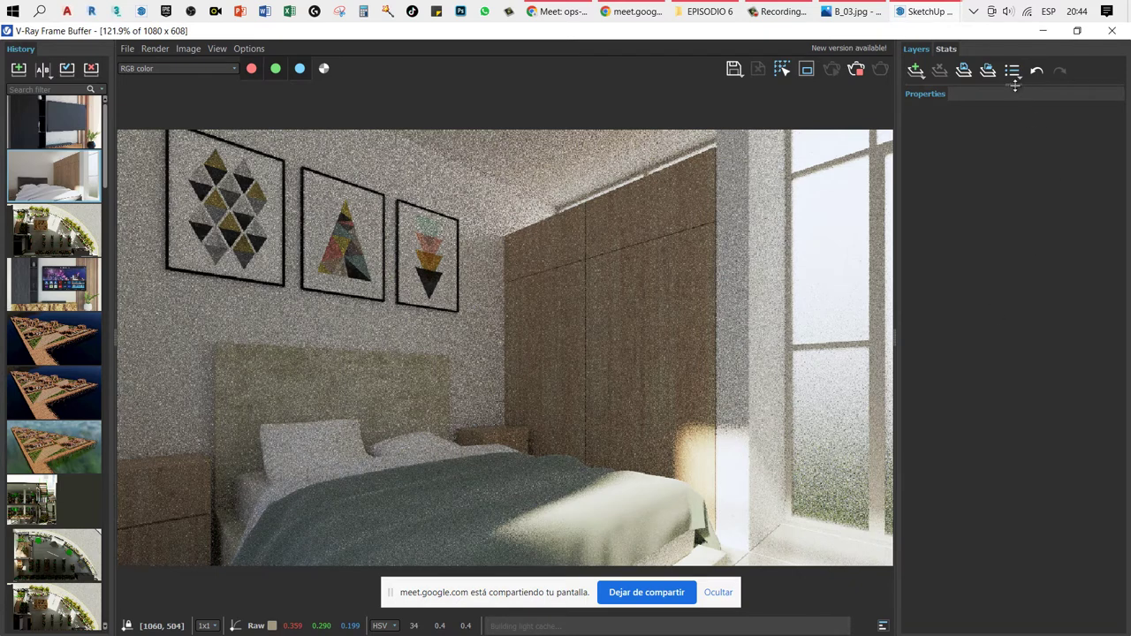
# Step: Select the Exposure correction layer and set its exposure to 0.800
pyautogui.moveTo(1015, 84)
pyautogui.mouseDown()
pyautogui.moveTo(1012, 212)
pyautogui.moveTo(1014, 193)
pyautogui.mouseUp()
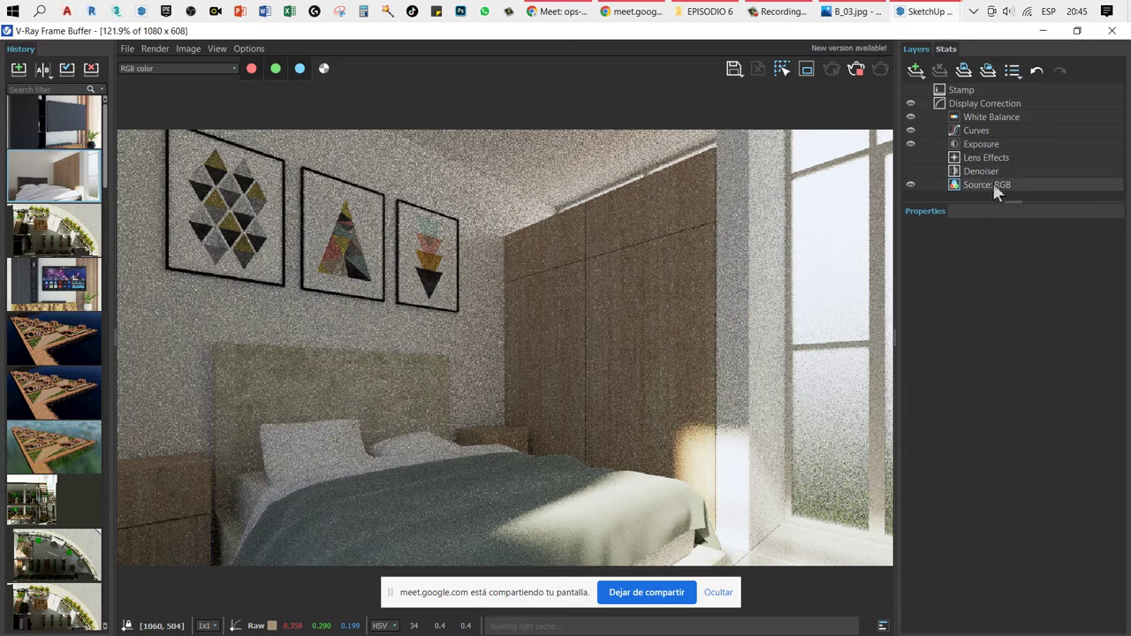
pyautogui.click(988, 144)
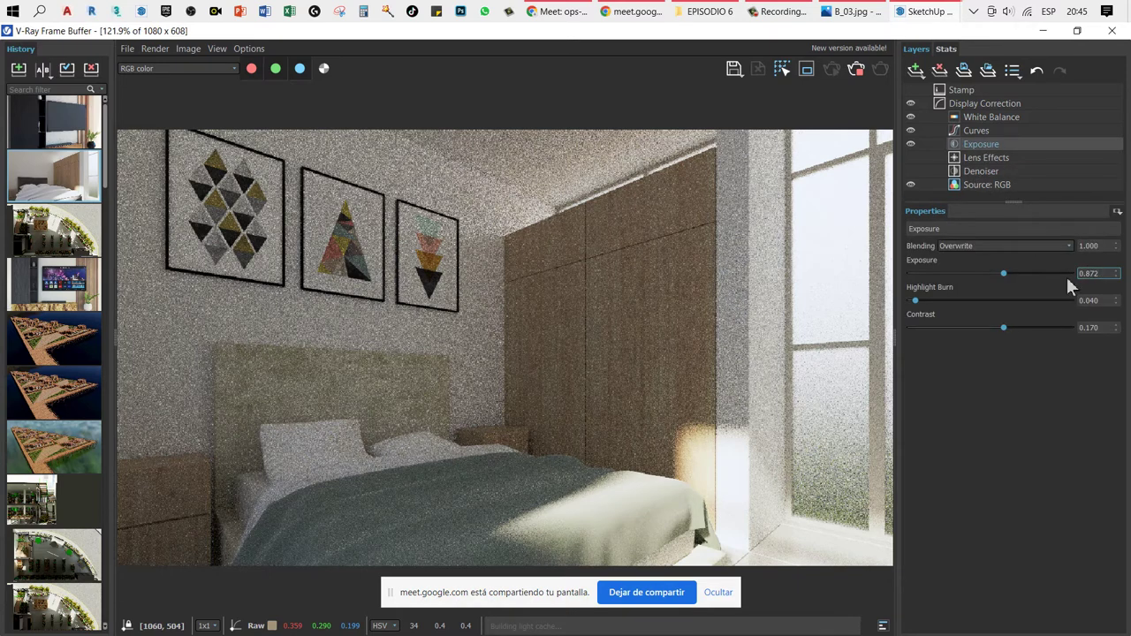
pyautogui.click(1020, 274)
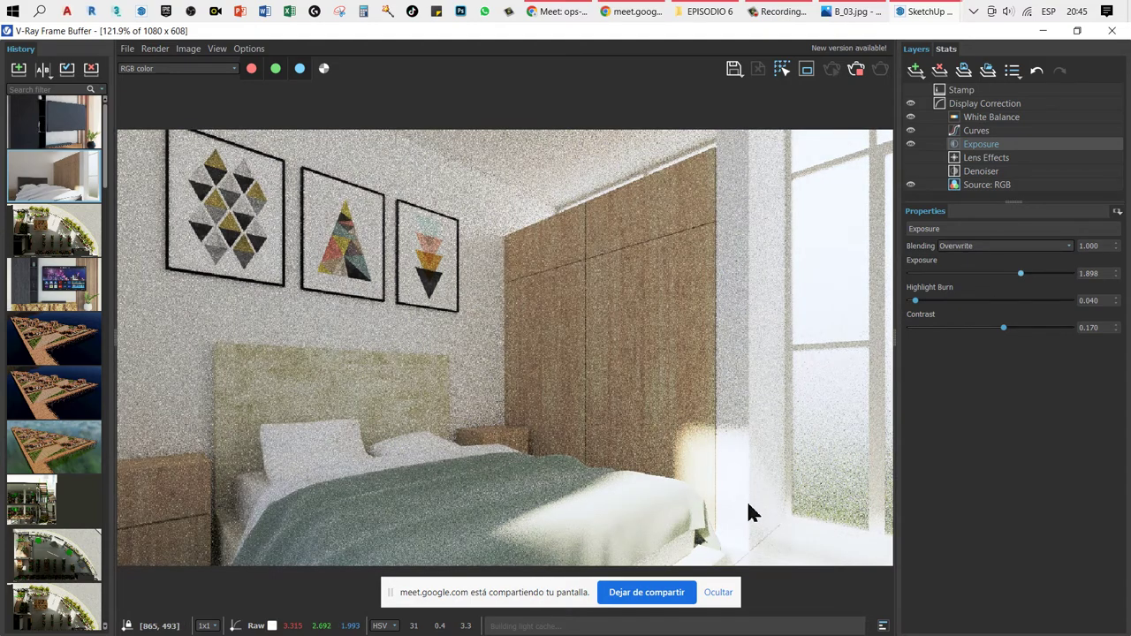
pyautogui.click(1010, 273)
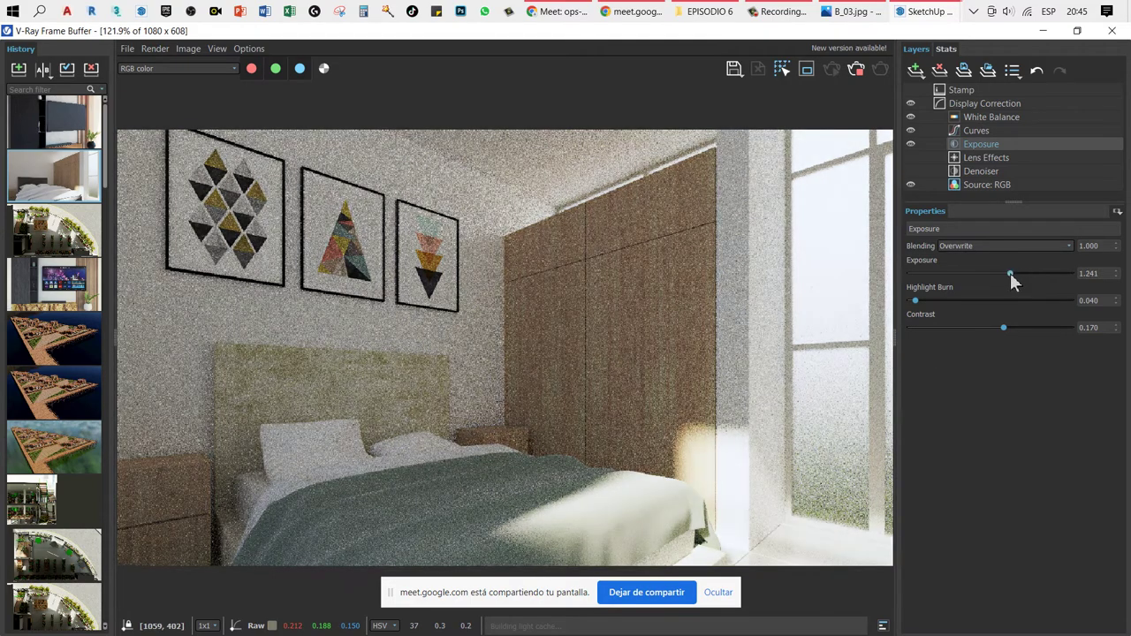
pyautogui.click(959, 273)
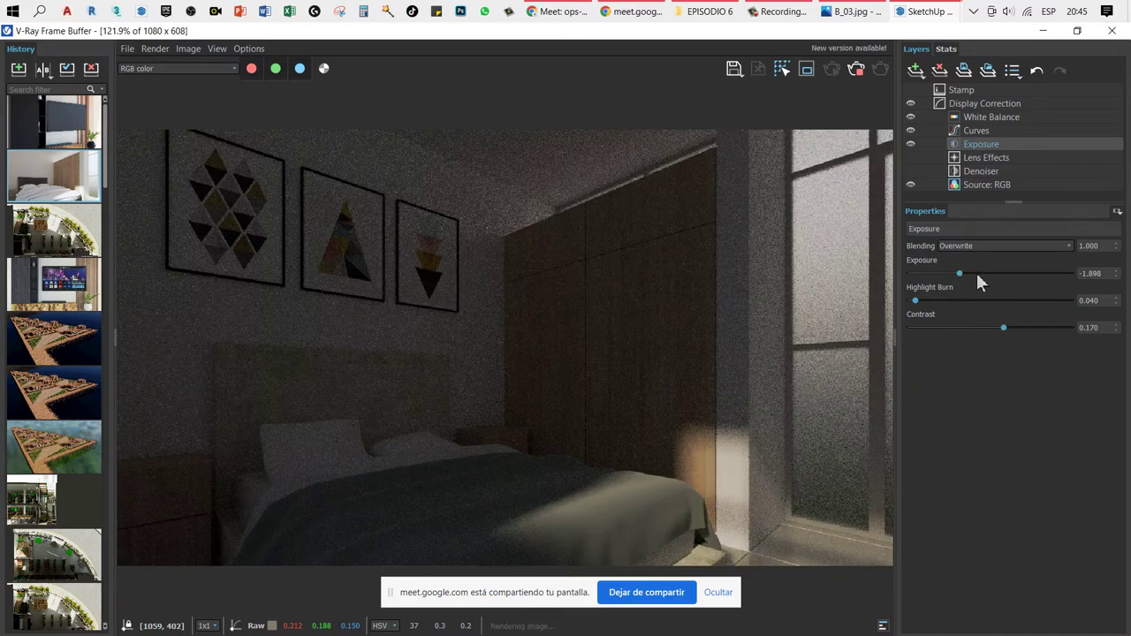
pyautogui.moveTo(976, 273); pyautogui.dragTo(1004, 274)
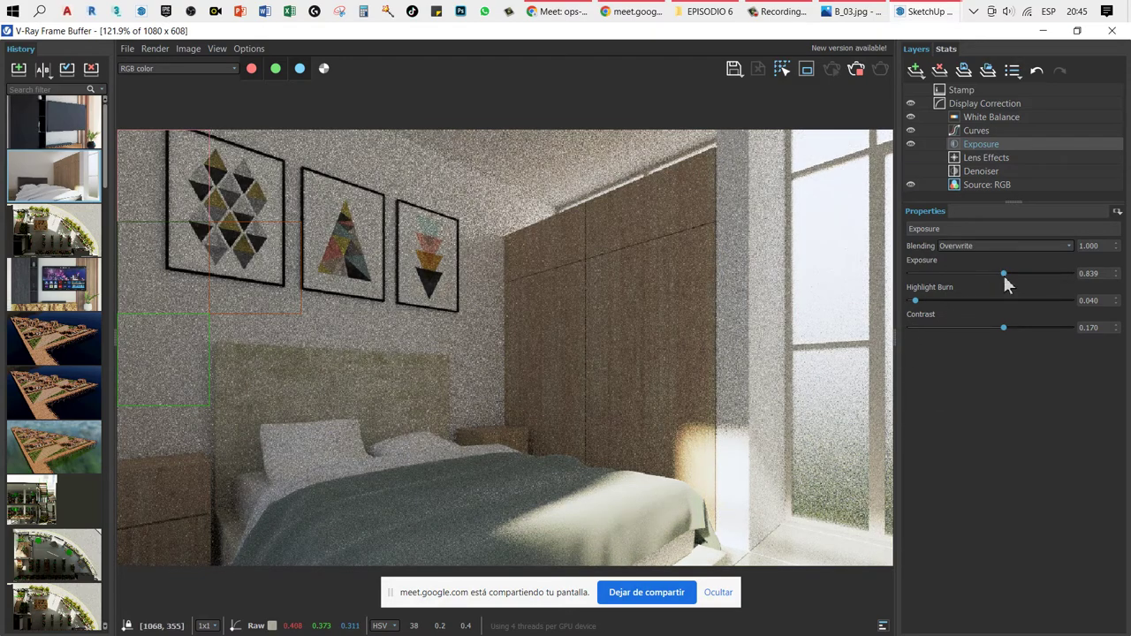
pyautogui.moveTo(1107, 274); pyautogui.dragTo(1038, 276)
pyautogui.write('0.8')
pyautogui.press('Return')
# Step: Set the Exposure layer's contrast to 0.350
pyautogui.moveTo(1018, 327); pyautogui.dragTo(1030, 329)
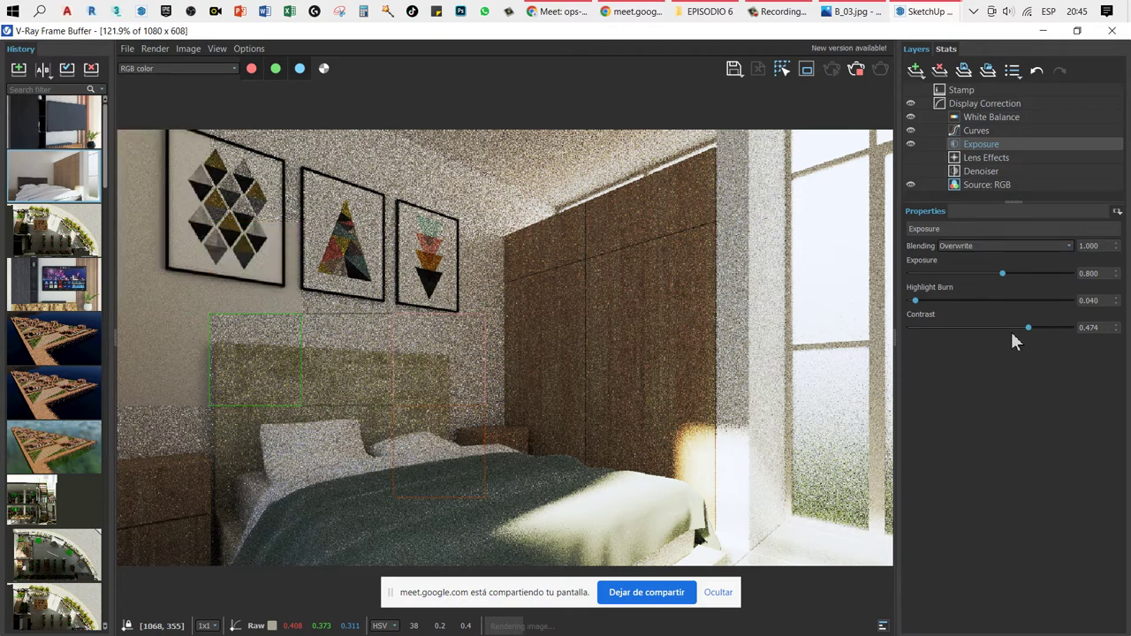
pyautogui.click(1018, 326)
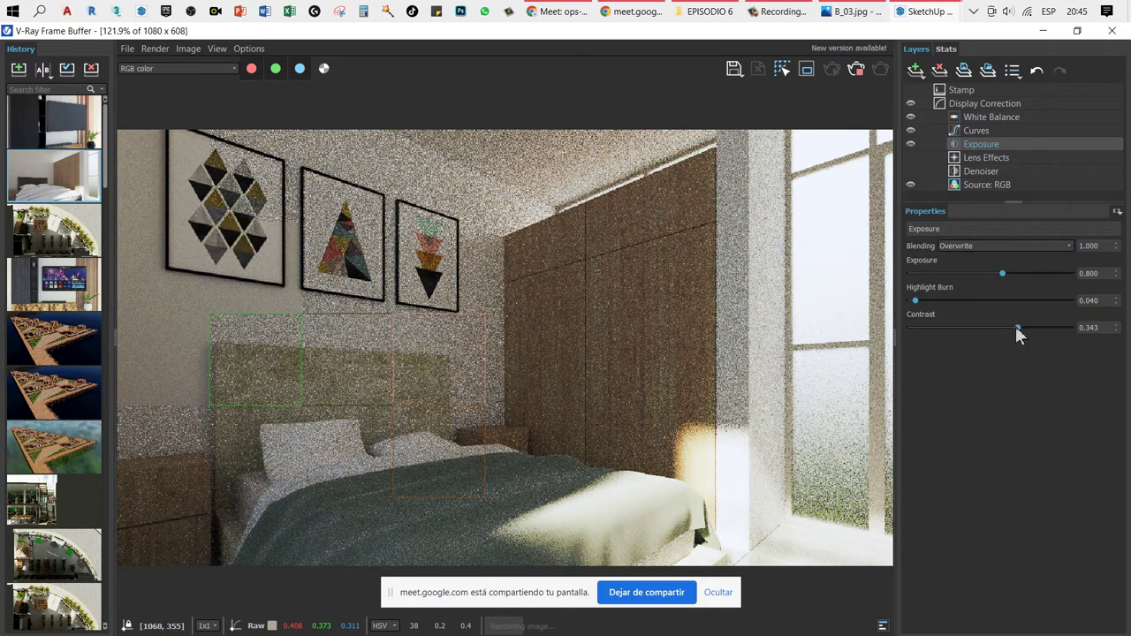
pyautogui.moveTo(1015, 326); pyautogui.dragTo(1019, 329)
pyautogui.click(1103, 328)
pyautogui.doubleClick(1103, 328)
pyautogui.write('.3')
pyautogui.write('50')
pyautogui.press('Return')
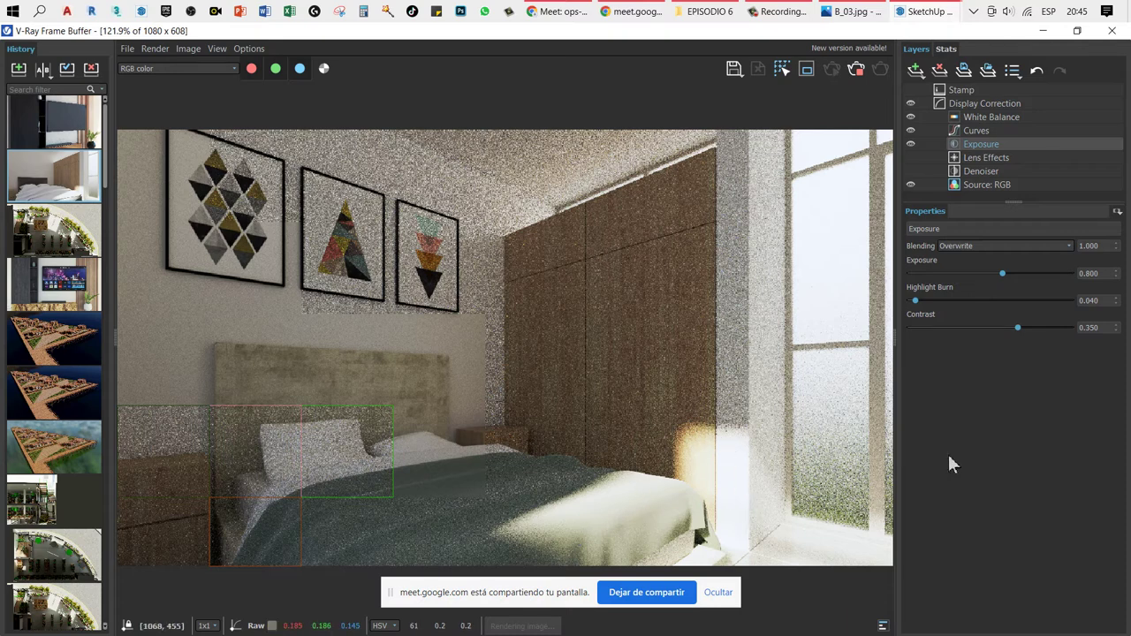
# Step: Check the View menu display settings and lower Highlight Burn to 0.026
pyautogui.click(218, 50)
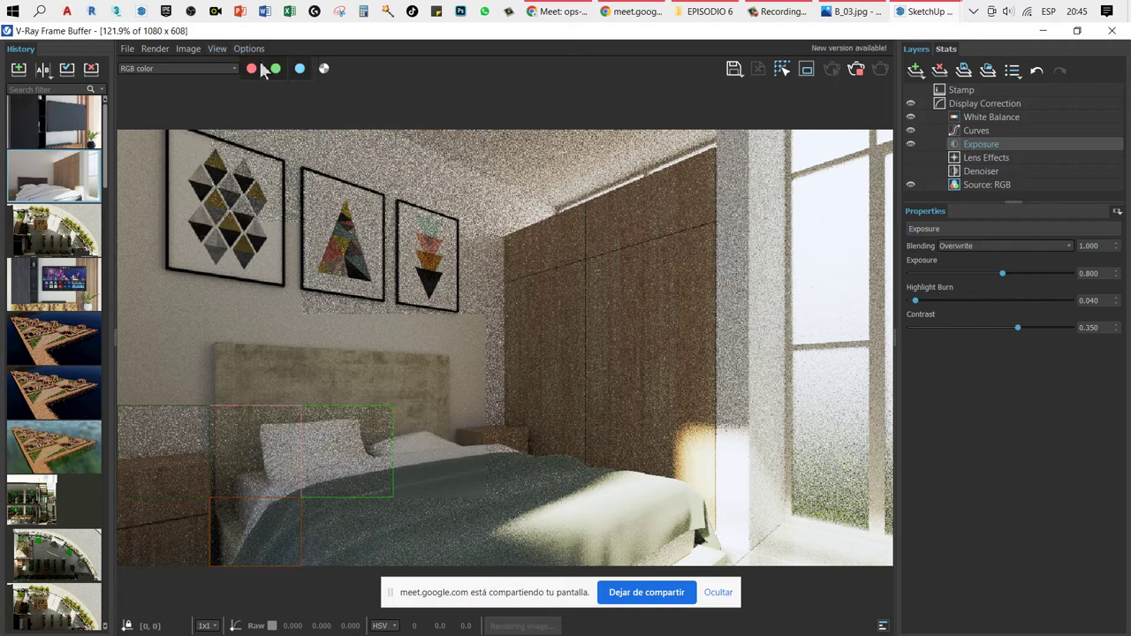
pyautogui.click(217, 49)
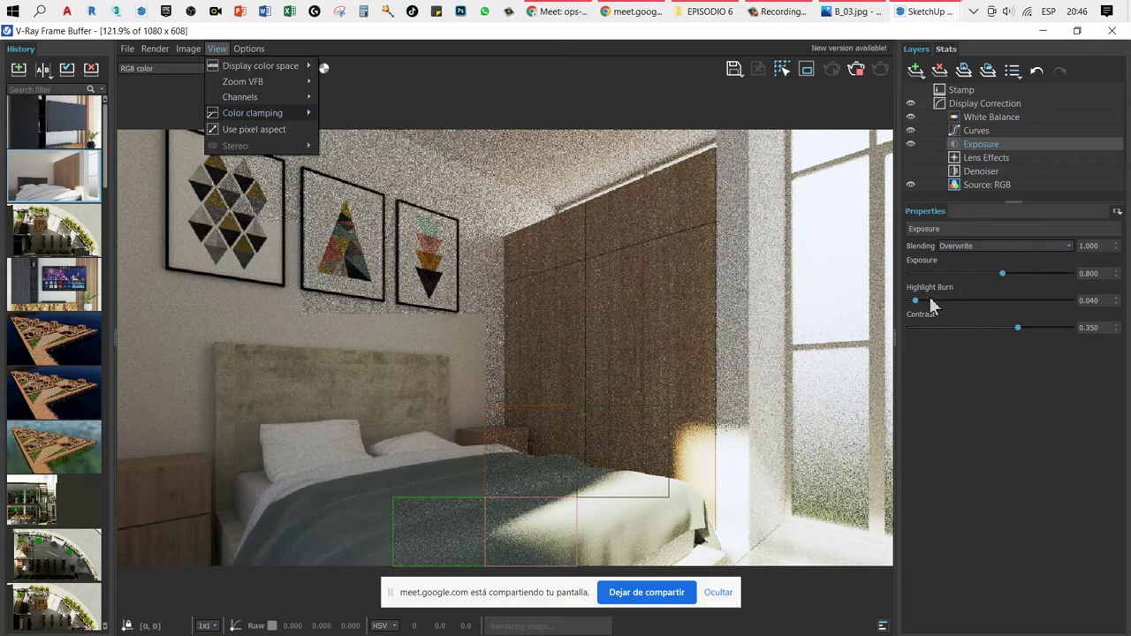
pyautogui.moveTo(919, 302)
pyautogui.mouseDown()
pyautogui.moveTo(1080, 305)
pyautogui.moveTo(913, 309)
pyautogui.mouseUp()
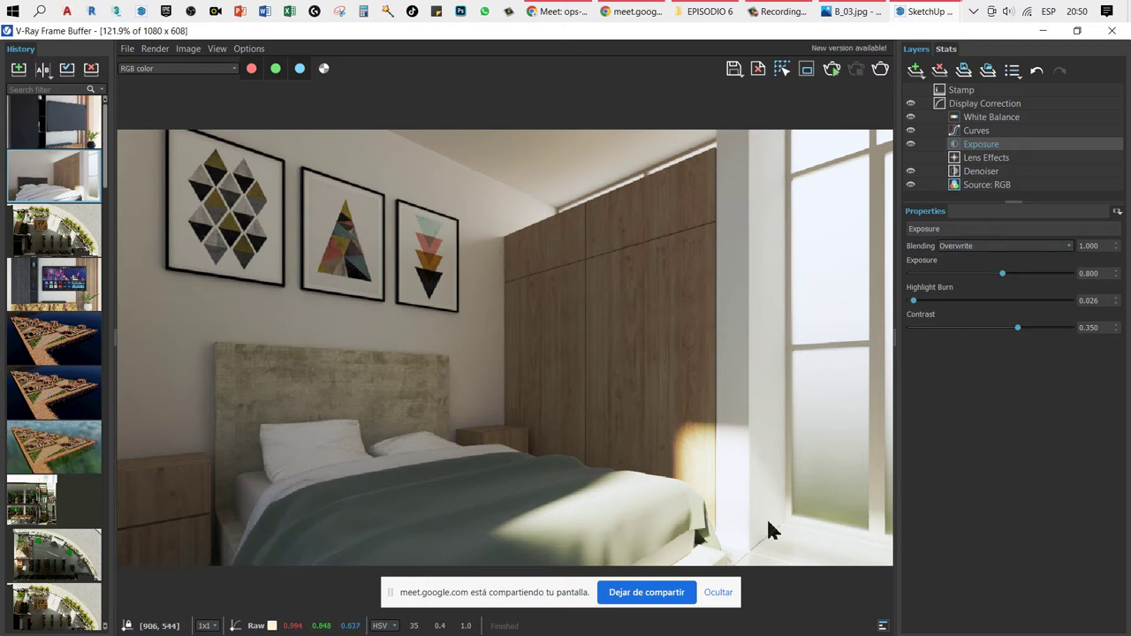
pyautogui.click(1088, 273)
pyautogui.press('BackSpace')
pyautogui.press('BackSpace')
pyautogui.press('BackSpace')
pyautogui.press('BackSpace')
pyautogui.press('BackSpace')
pyautogui.write('1.2')
pyautogui.press('Return')
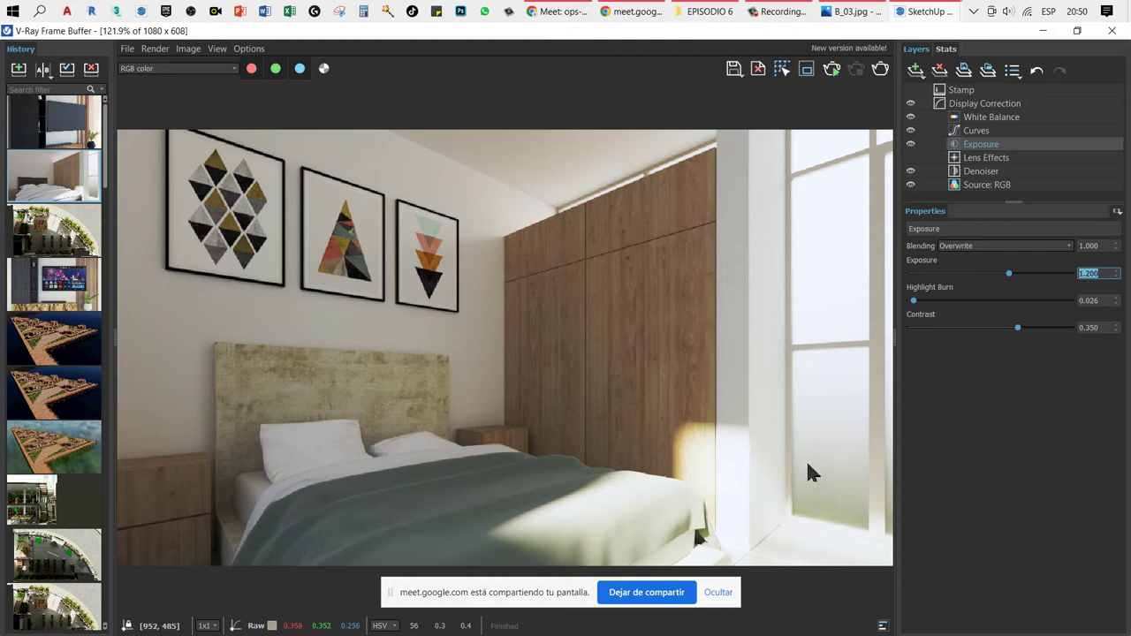
pyautogui.write('.8')
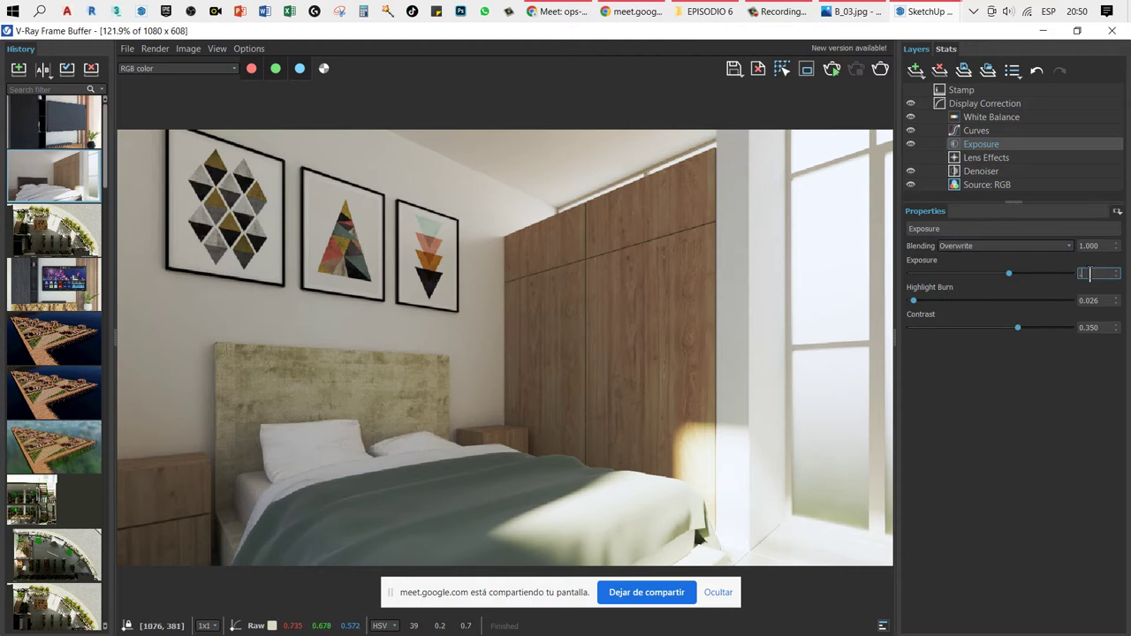
pyautogui.press('Return')
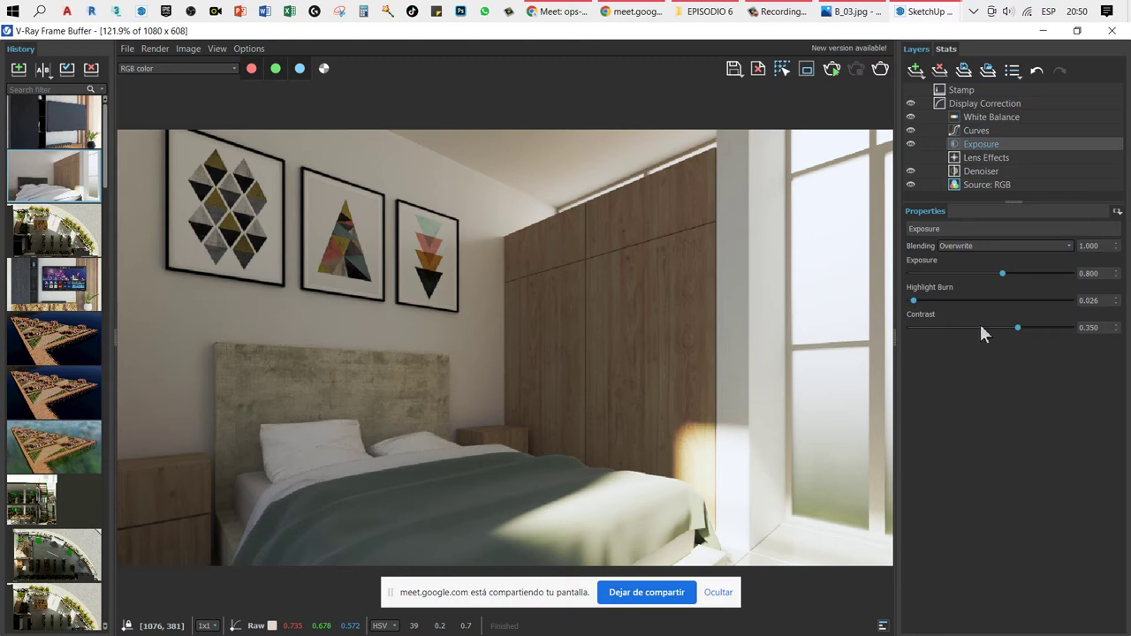
pyautogui.doubleClick(1094, 302)
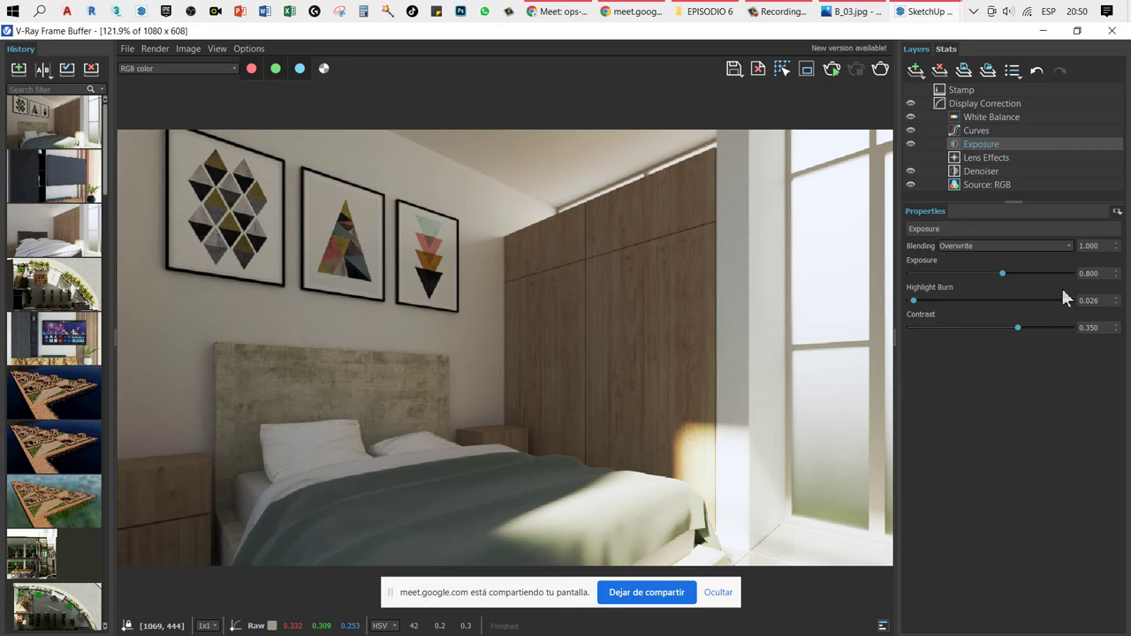
# Step: Save the render to the desktop (Escritorio) as a JPEG named 'RI_'
pyautogui.click(731, 71)
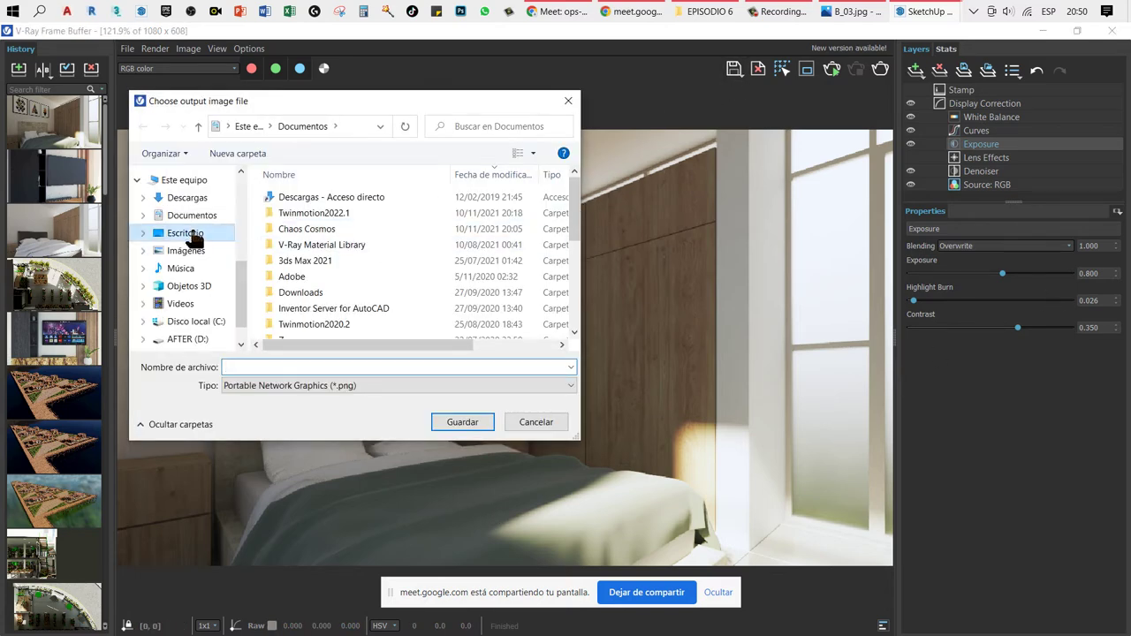
pyautogui.click(190, 234)
pyautogui.click(320, 385)
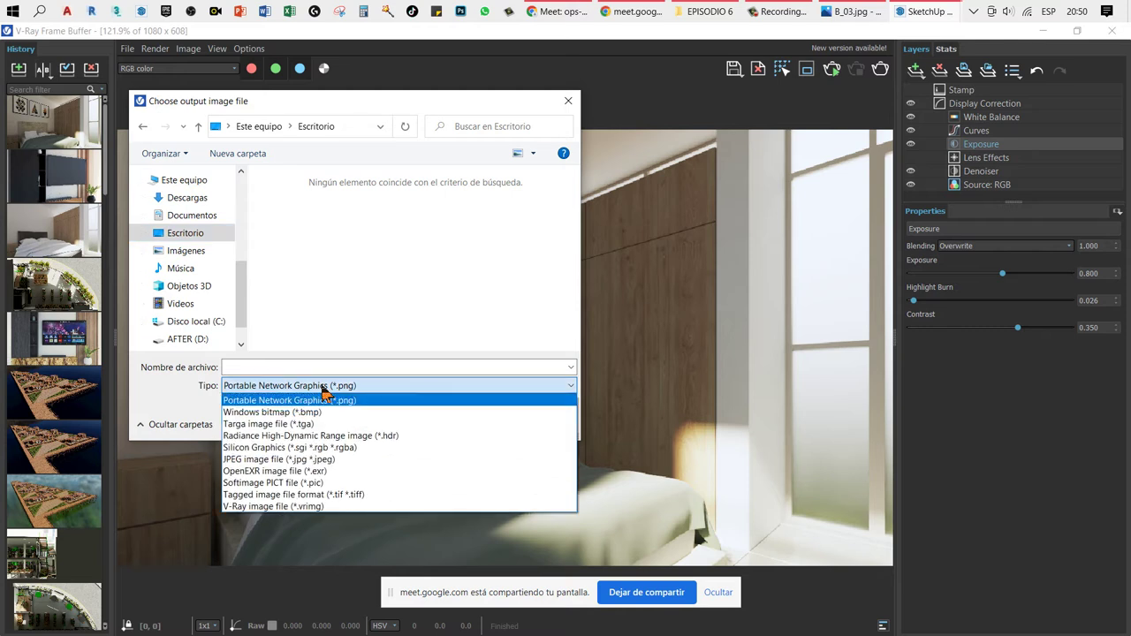
pyautogui.click(325, 459)
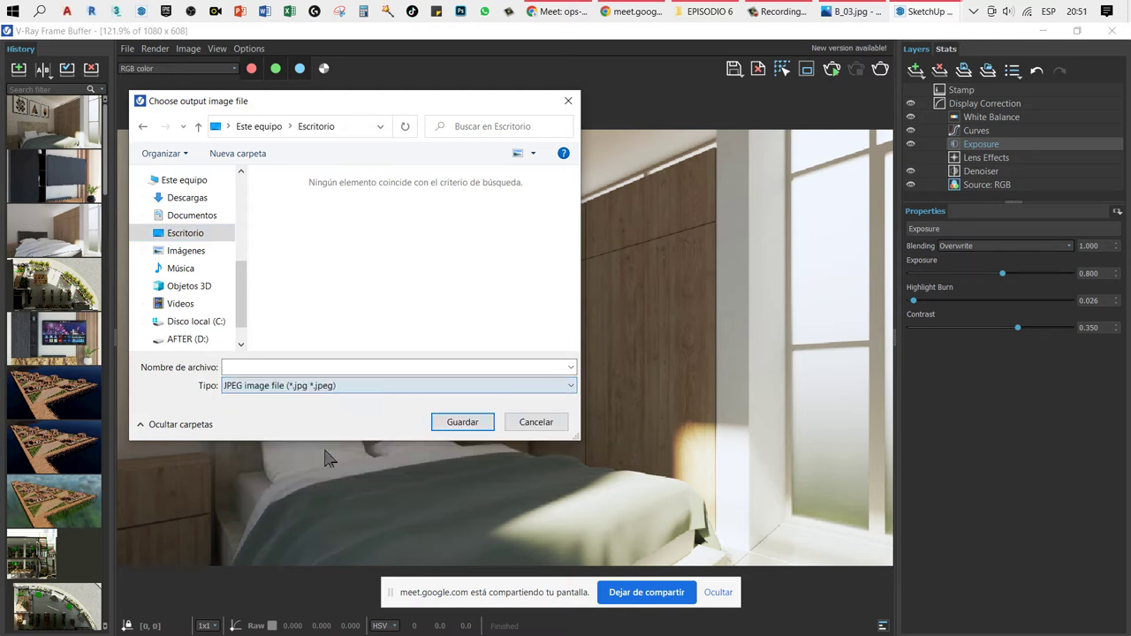
pyautogui.click(325, 365)
pyautogui.write('R')
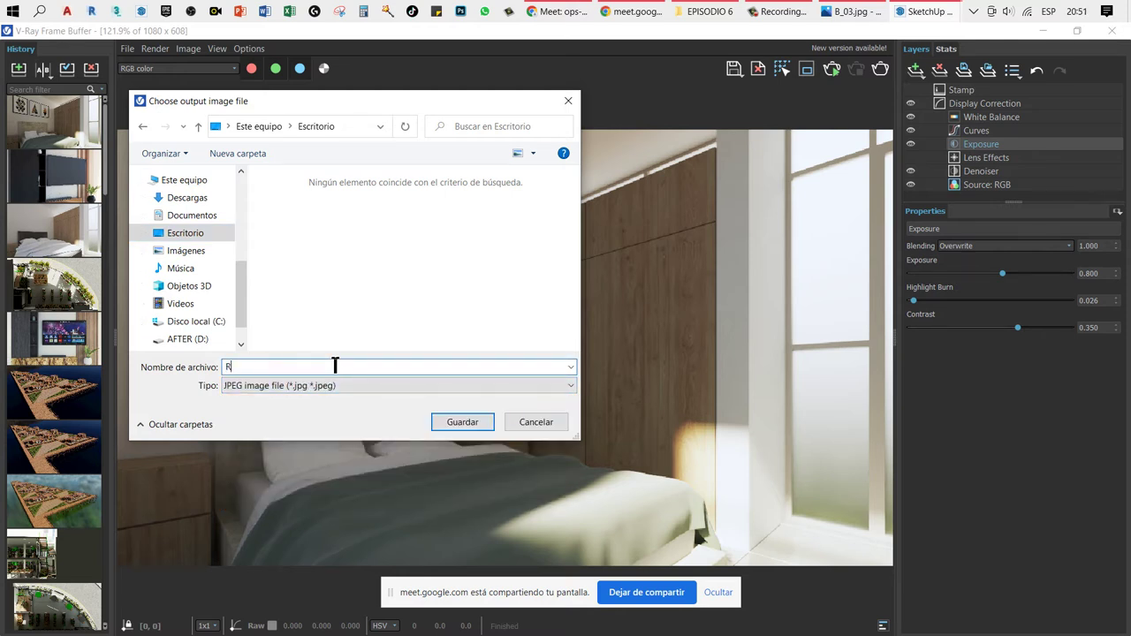
pyautogui.write('I_D')
pyautogui.click(459, 423)
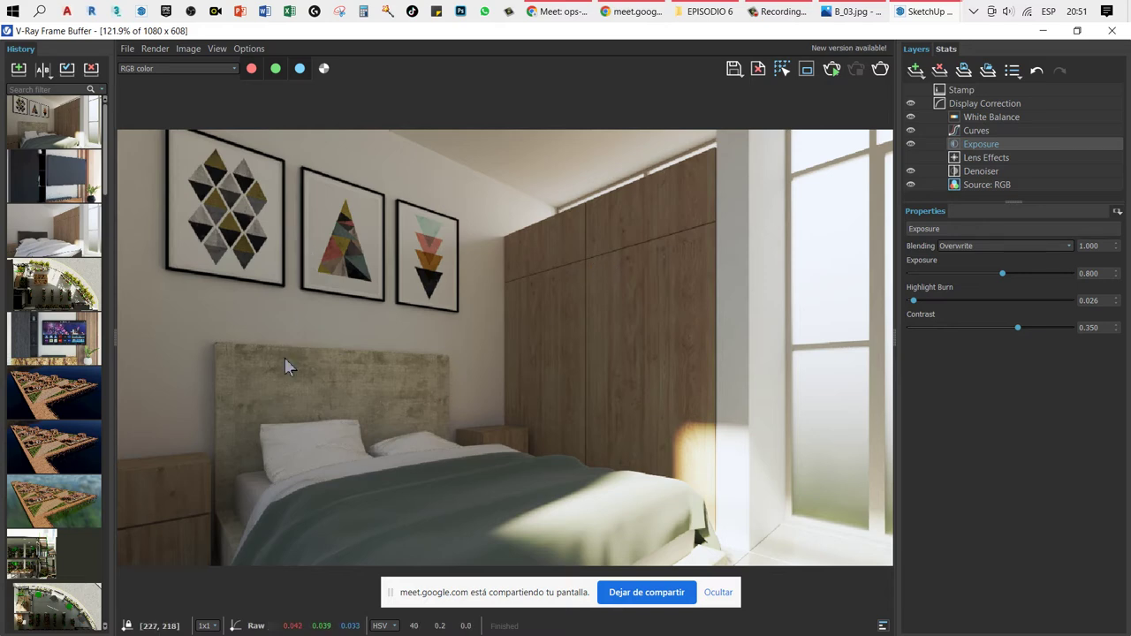
# Step: Close the V-Ray Frame Buffer and minimise the material editor to show the model
pyautogui.scroll(2, 288, 489)
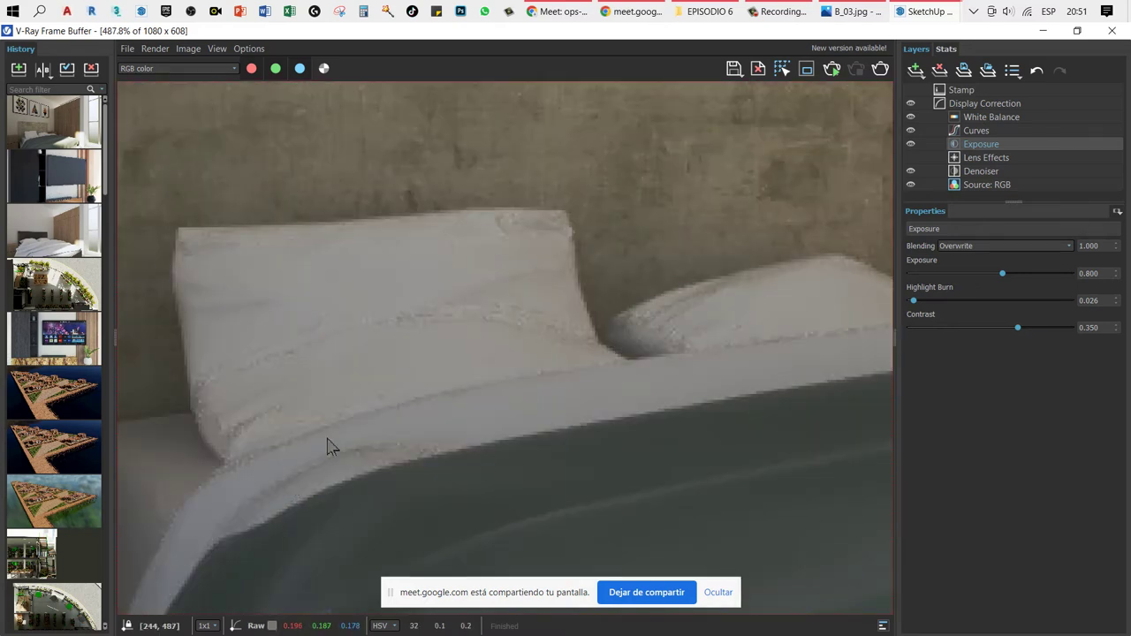
pyautogui.scroll(-1, 327, 446)
pyautogui.scroll(-1, 325, 446)
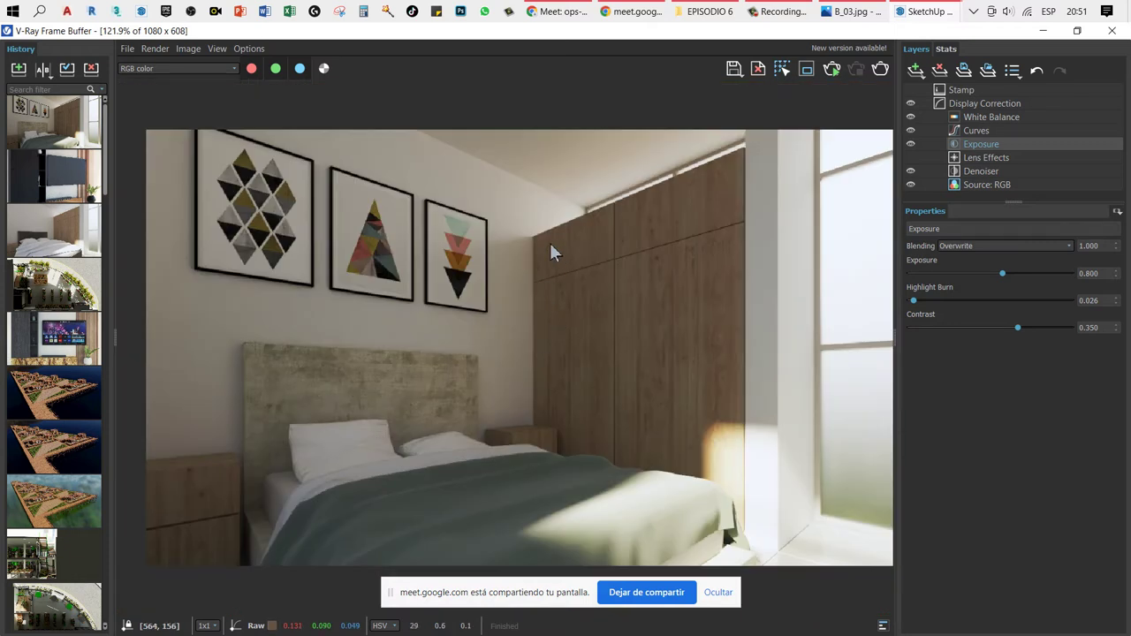
pyautogui.click(1112, 30)
pyautogui.click(769, 89)
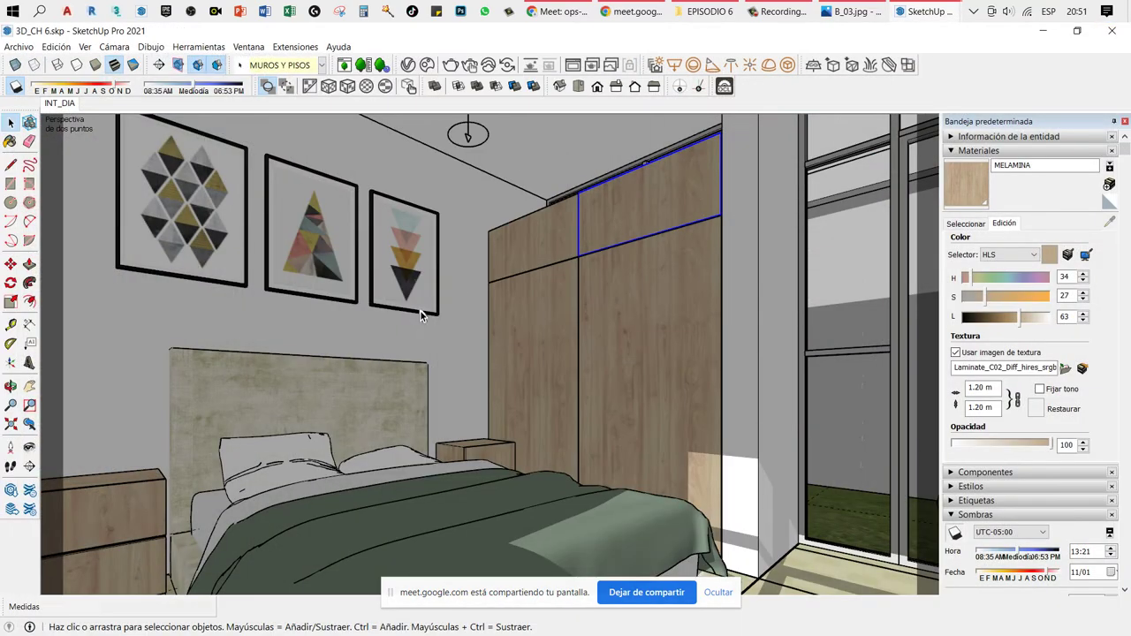
# Step: Give the right-hand print's material a white reflection colour with glossiness 0.65
pyautogui.press('b')
pyautogui.keyDown('alt'); pyautogui.click(392, 248); pyautogui.keyUp('alt')
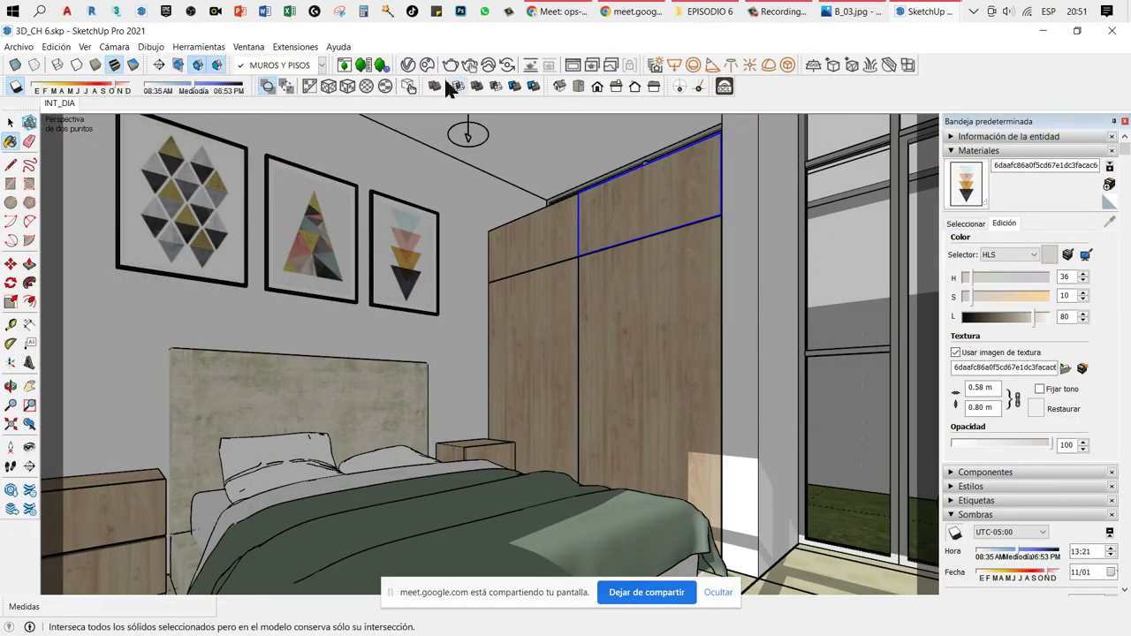
pyautogui.click(408, 65)
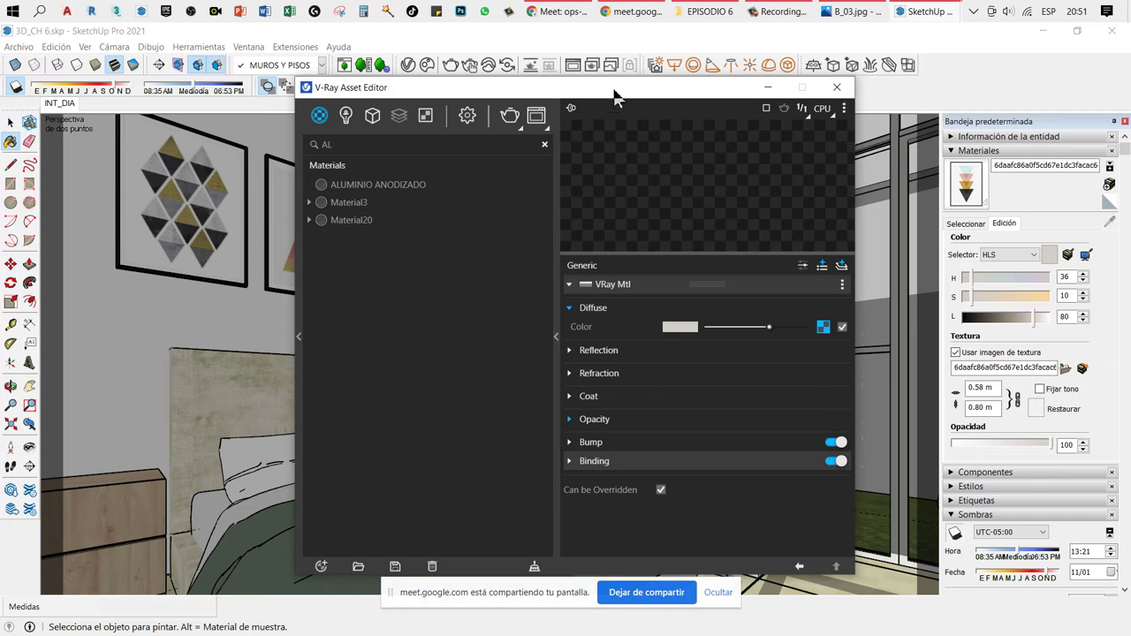
pyautogui.click(544, 144)
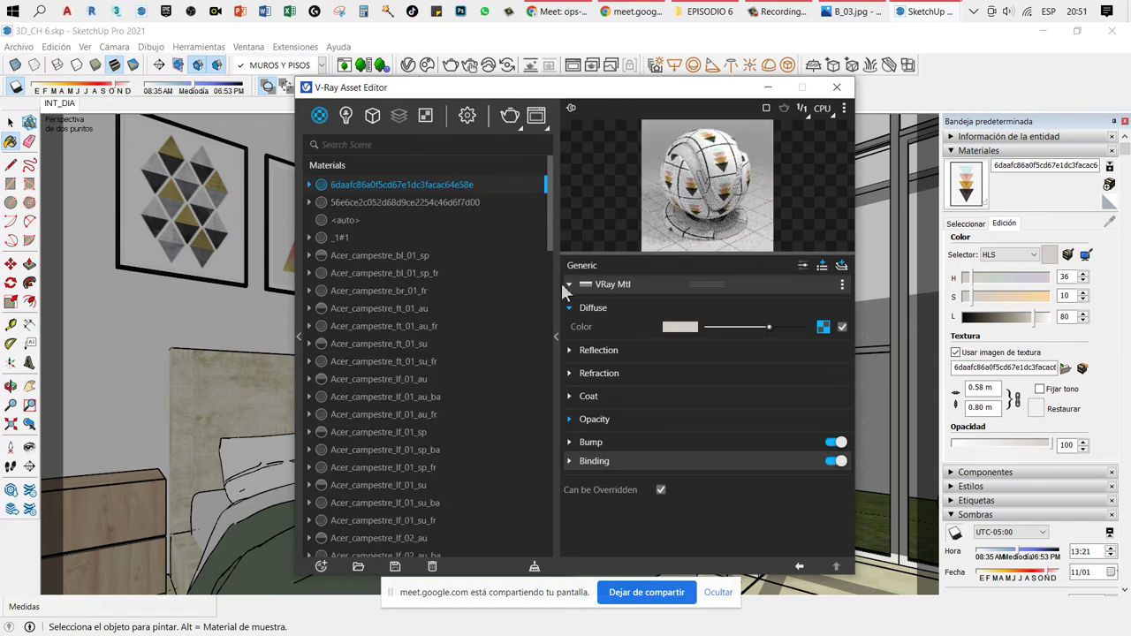
pyautogui.click(591, 351)
pyautogui.moveTo(705, 369); pyautogui.dragTo(795, 369)
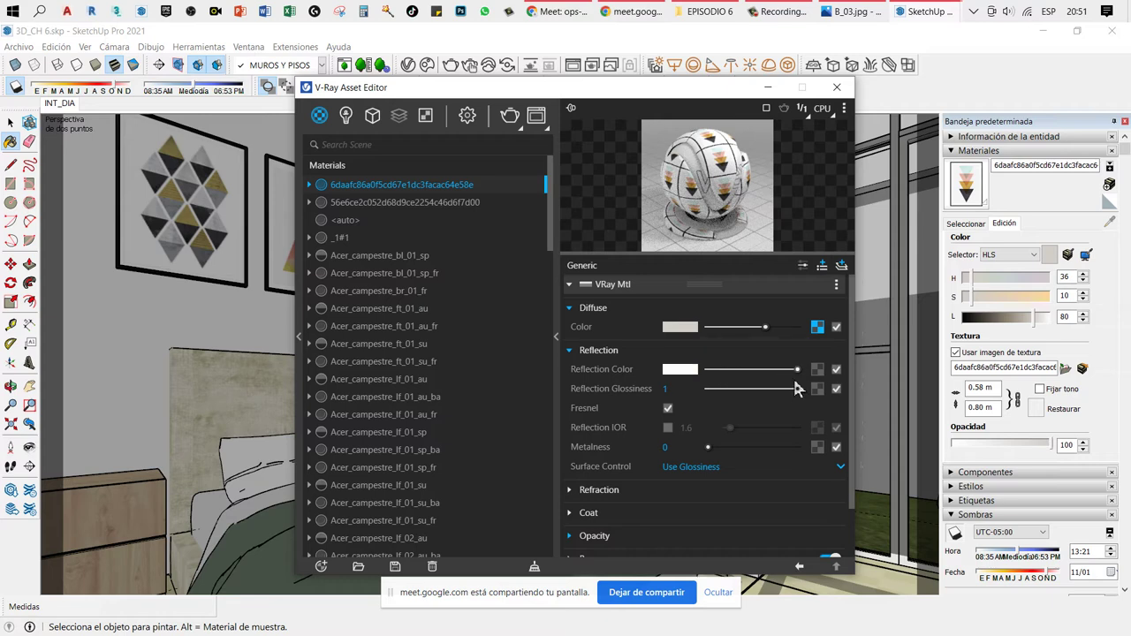
pyautogui.click(767, 388)
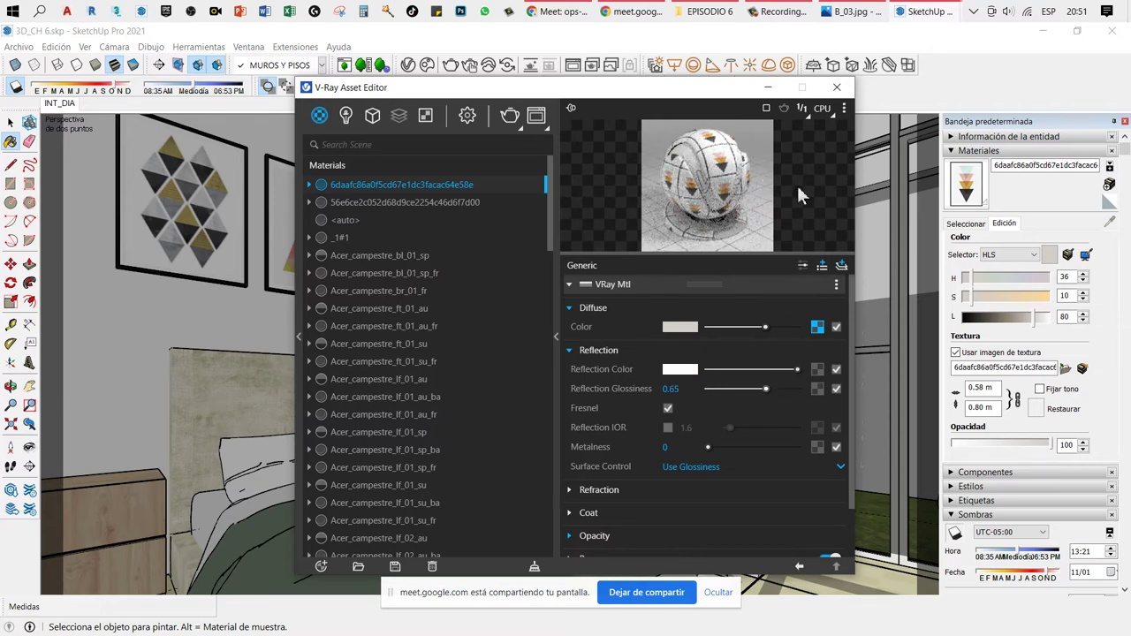
pyautogui.click(768, 88)
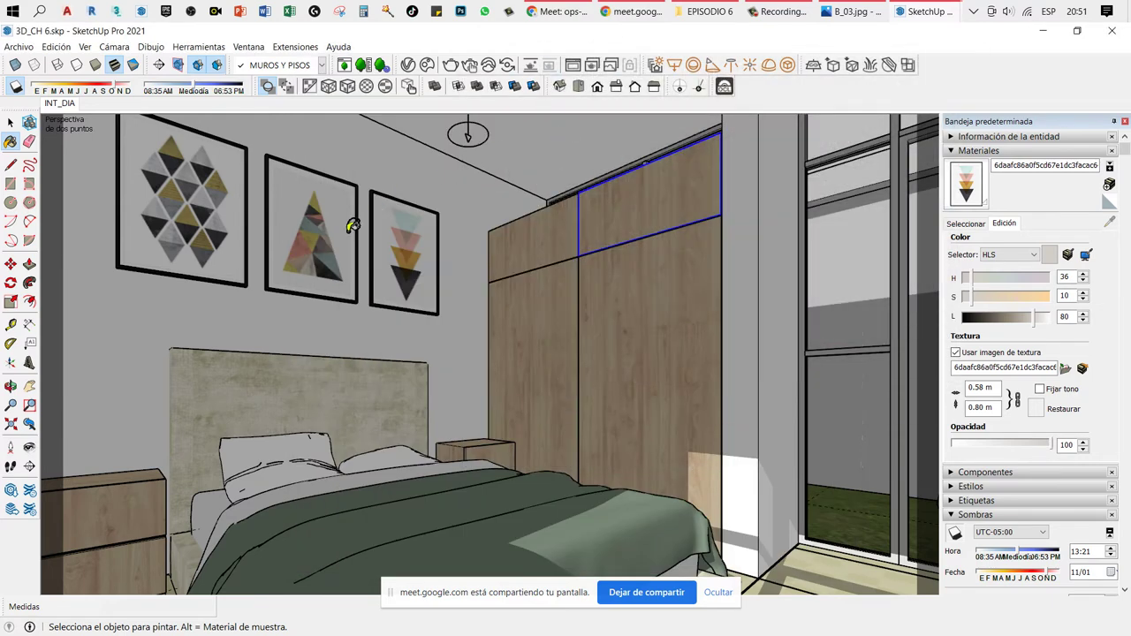
# Step: Give the middle print white reflection at glossiness 0.45 and lower the right print's glossiness to 0.45
pyautogui.keyDown('alt'); pyautogui.click(340, 228); pyautogui.keyUp('alt')
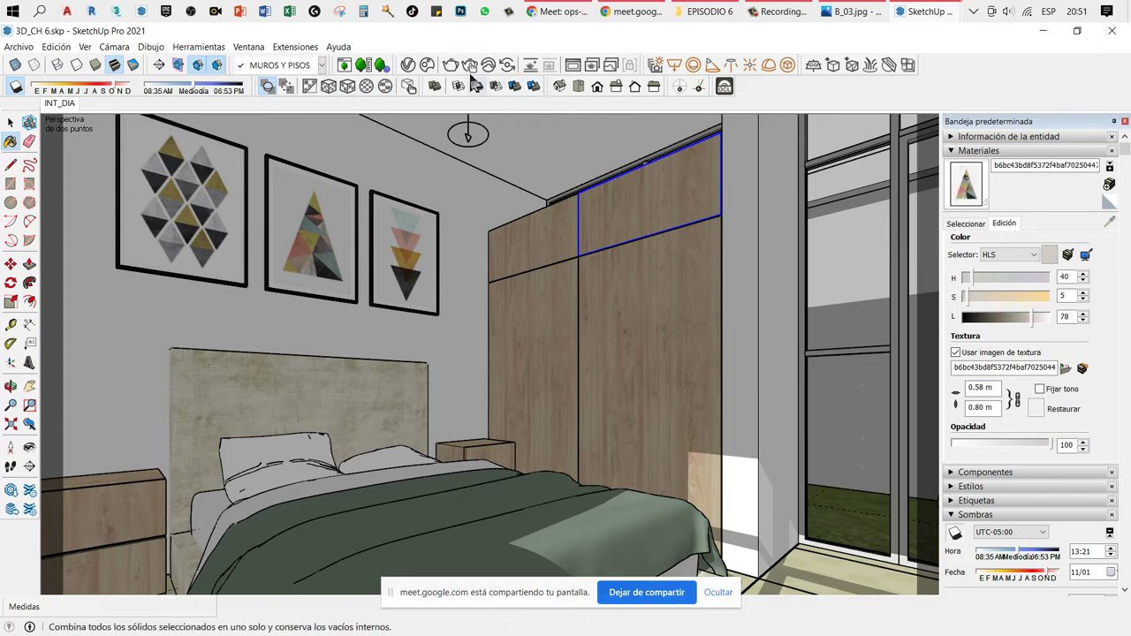
pyautogui.click(407, 66)
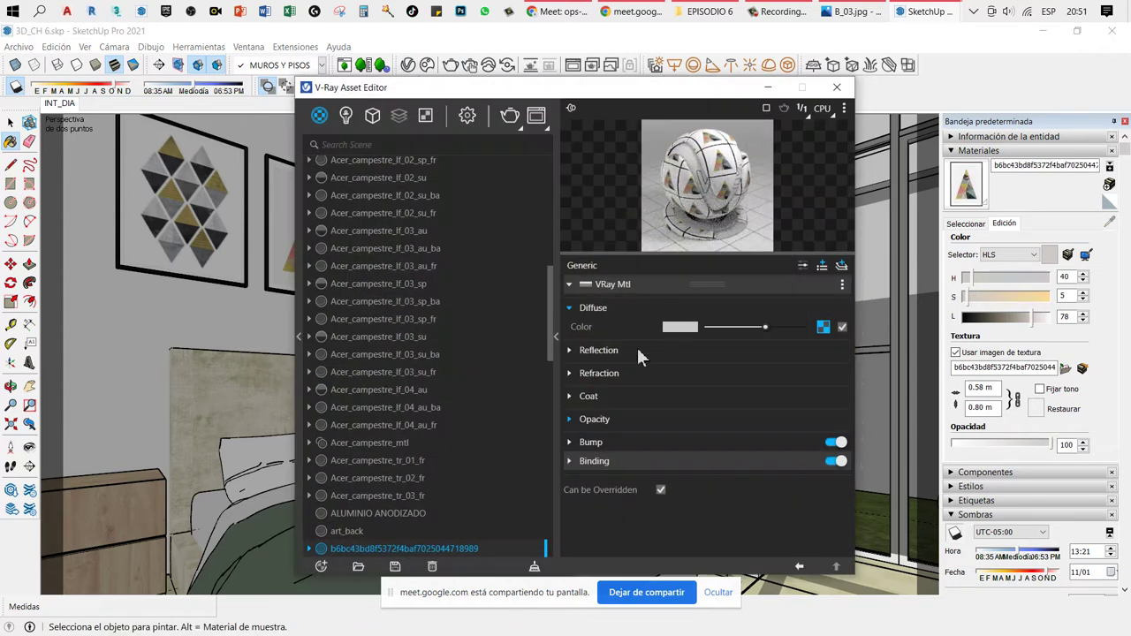
pyautogui.click(637, 347)
pyautogui.moveTo(708, 369)
pyautogui.mouseDown()
pyautogui.moveTo(798, 370)
pyautogui.moveTo(748, 390)
pyautogui.mouseUp()
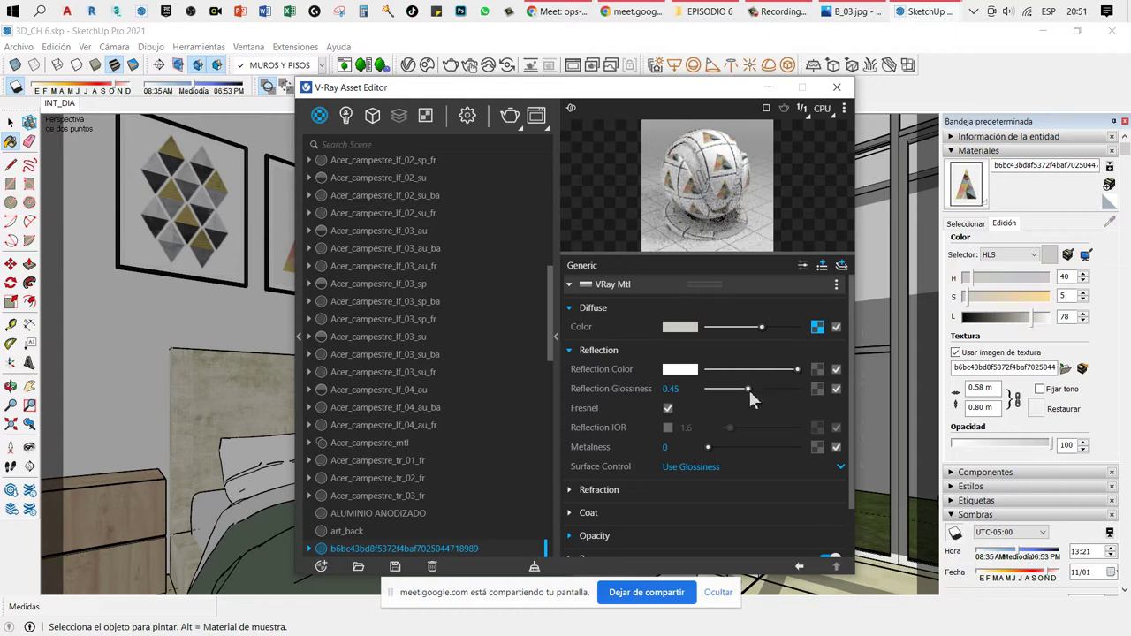
pyautogui.click(767, 87)
pyautogui.keyDown('alt'); pyautogui.click(382, 240); pyautogui.keyUp('alt')
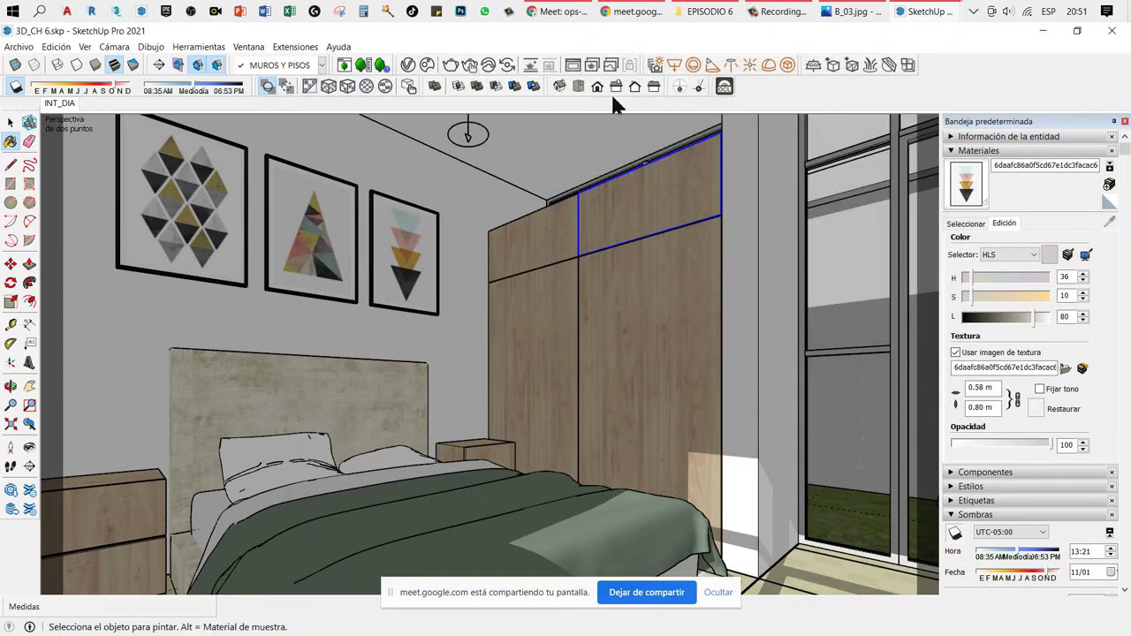
pyautogui.click(512, 86)
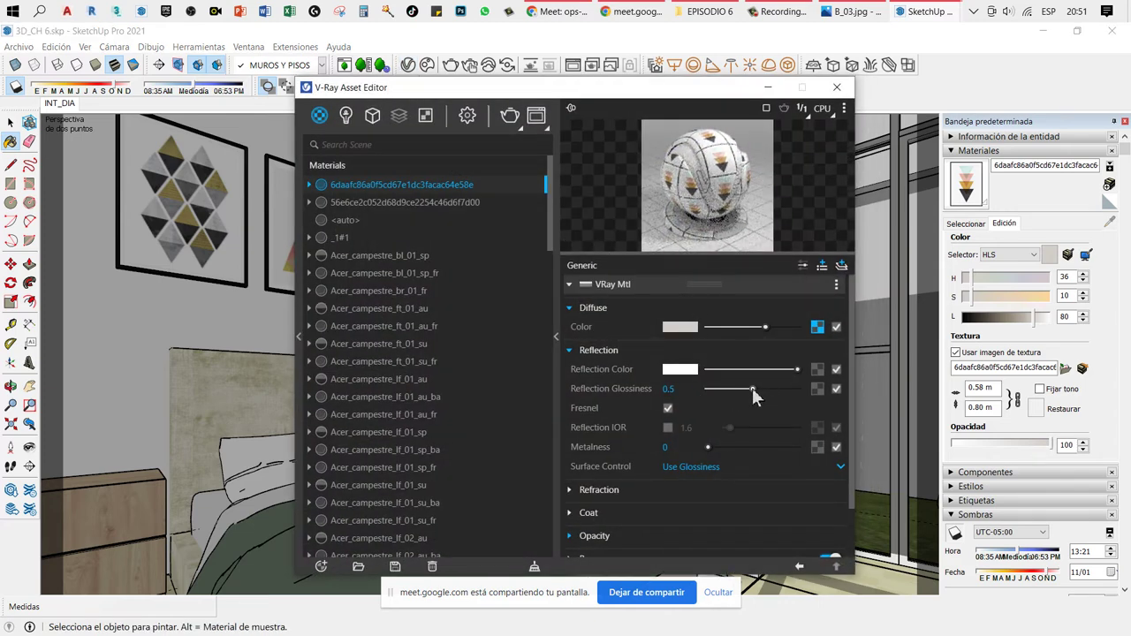
pyautogui.moveTo(760, 388); pyautogui.dragTo(745, 388)
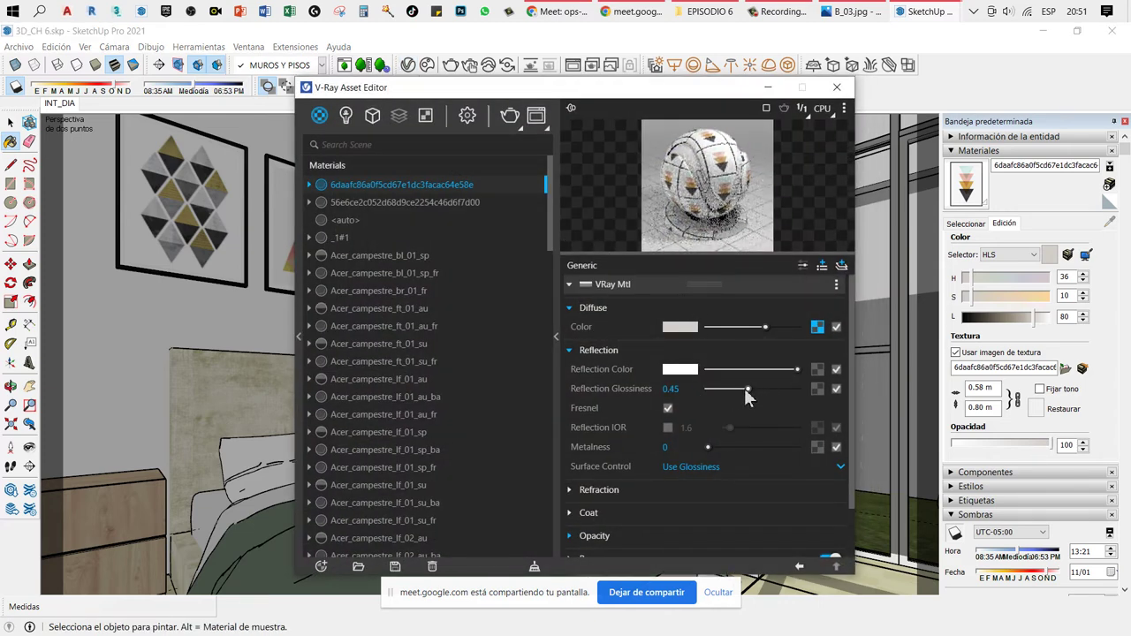
pyautogui.click(767, 88)
# Step: Make the wall print's reflection colour white
pyautogui.keyDown('alt'); pyautogui.click(222, 235); pyautogui.keyUp('alt')
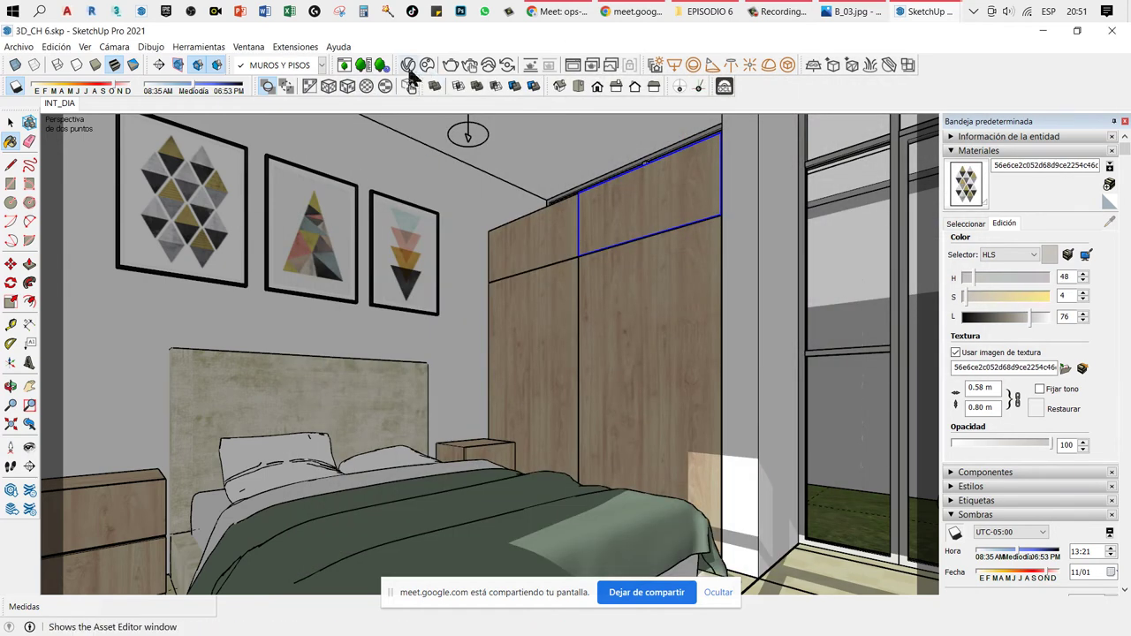
pyautogui.click(407, 64)
pyautogui.click(699, 357)
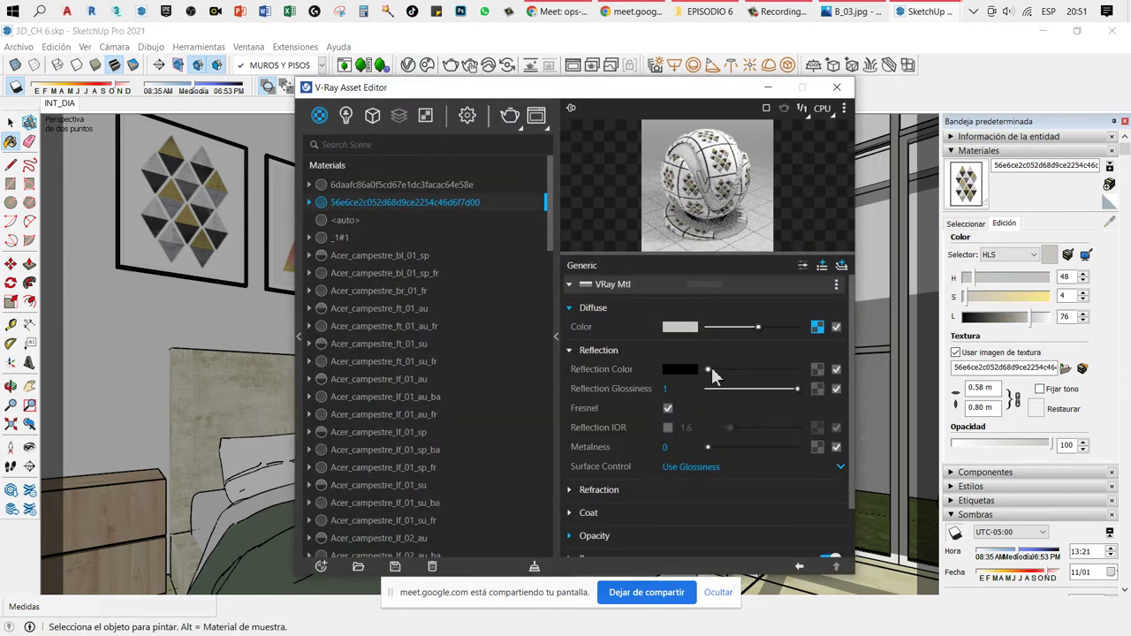
pyautogui.moveTo(710, 370)
pyautogui.mouseDown()
pyautogui.moveTo(798, 370)
pyautogui.moveTo(749, 389)
pyautogui.mouseUp()
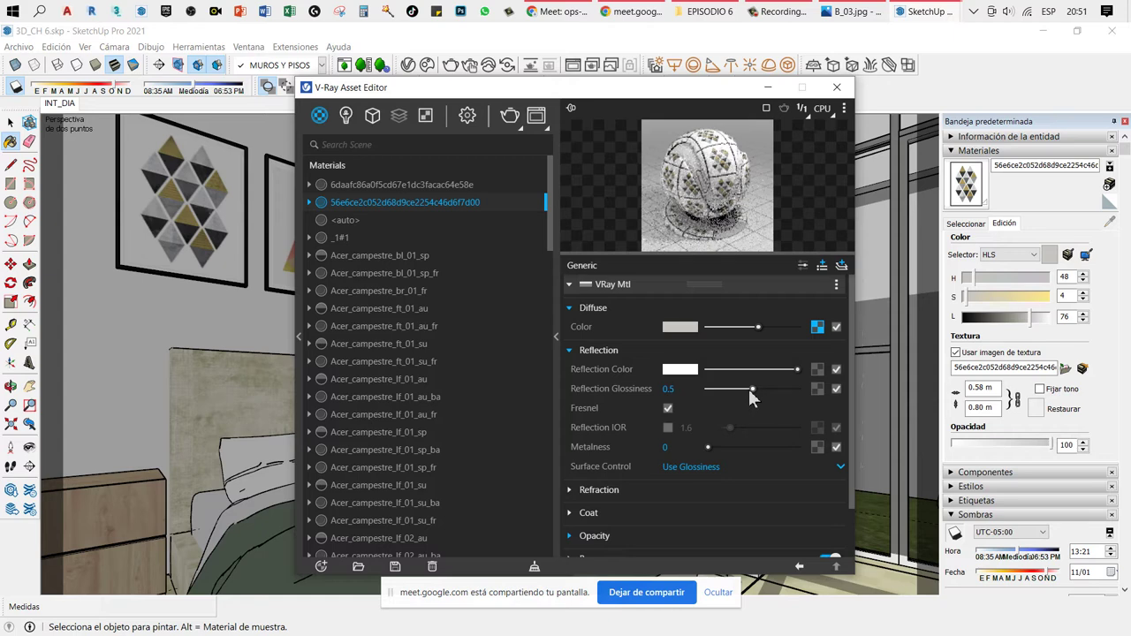
pyautogui.click(767, 87)
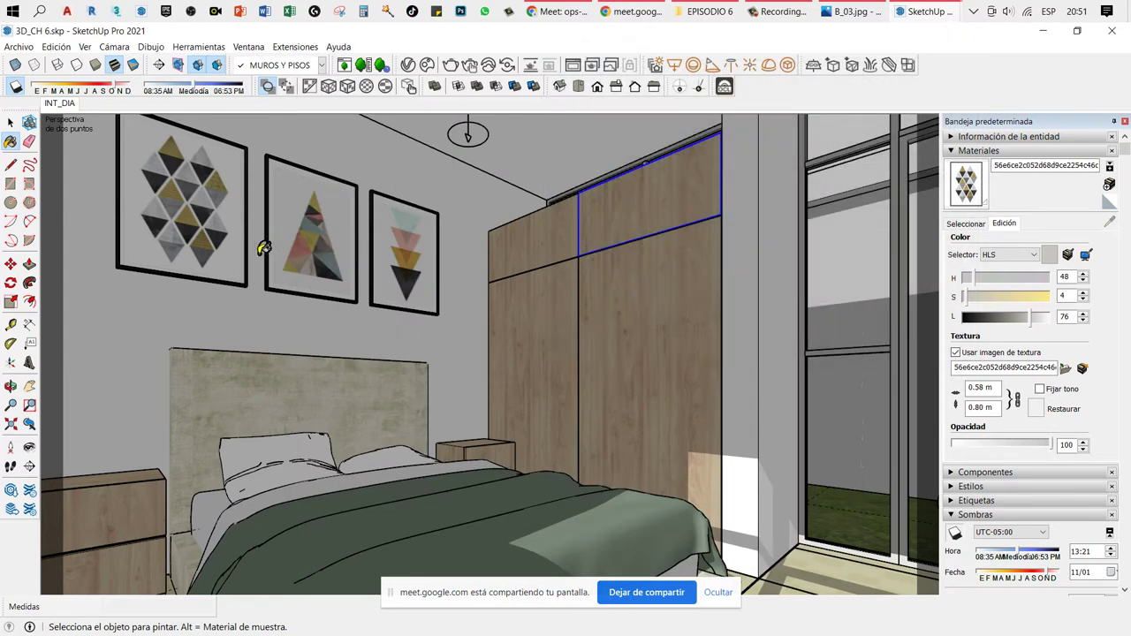
# Step: Close the V-Ray material editor and return to the INT_DIA scene view
pyautogui.scroll(3, 262, 248)
pyautogui.scroll(3, 256, 275)
pyautogui.scroll(2, 265, 273)
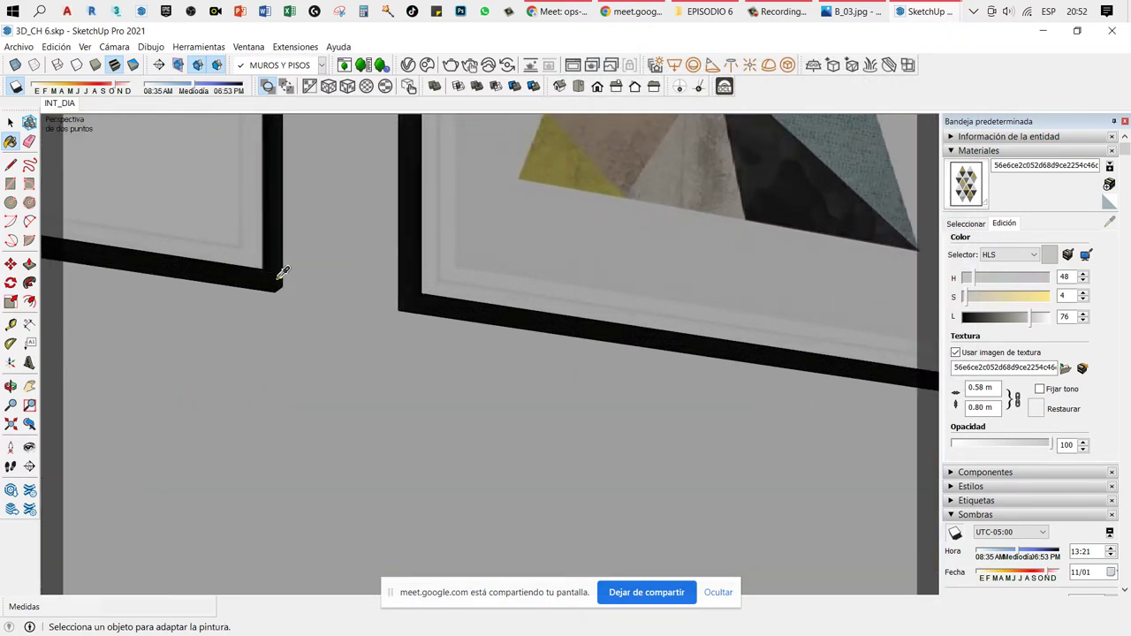
pyautogui.click(408, 68)
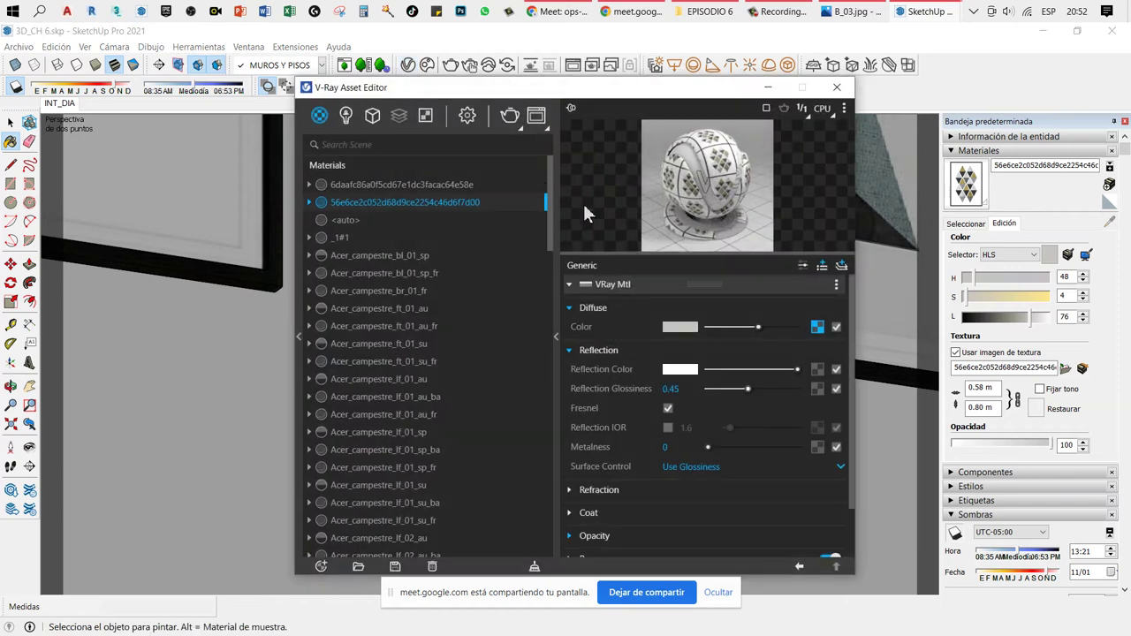
pyautogui.click(753, 94)
pyautogui.scroll(-2, 546, 354)
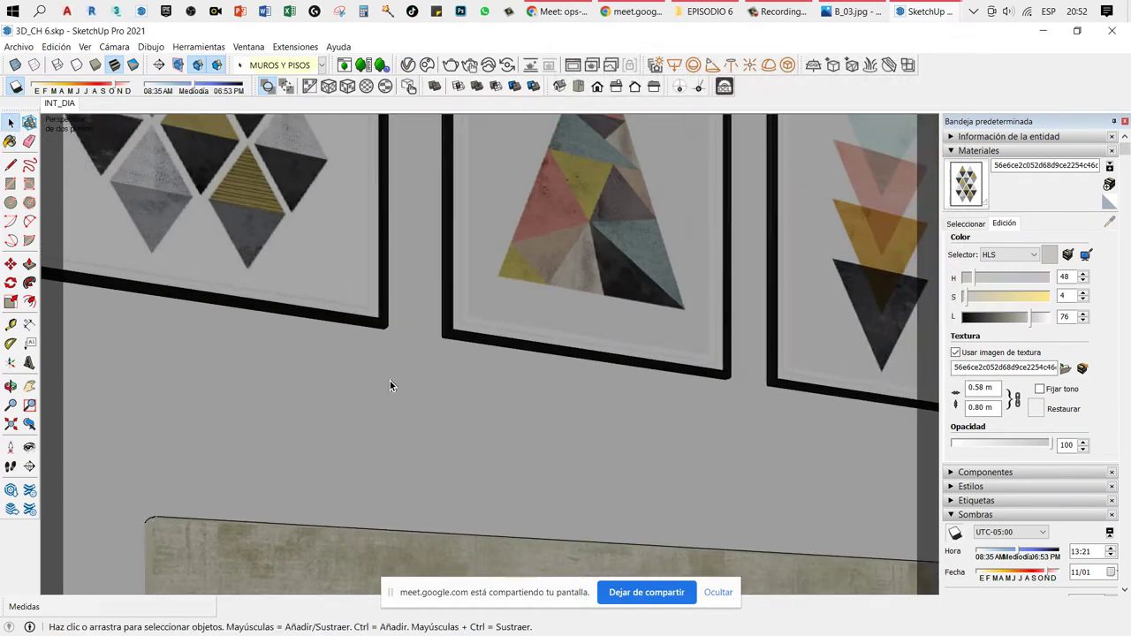
pyautogui.scroll(2, 238, 256)
pyautogui.click(60, 104)
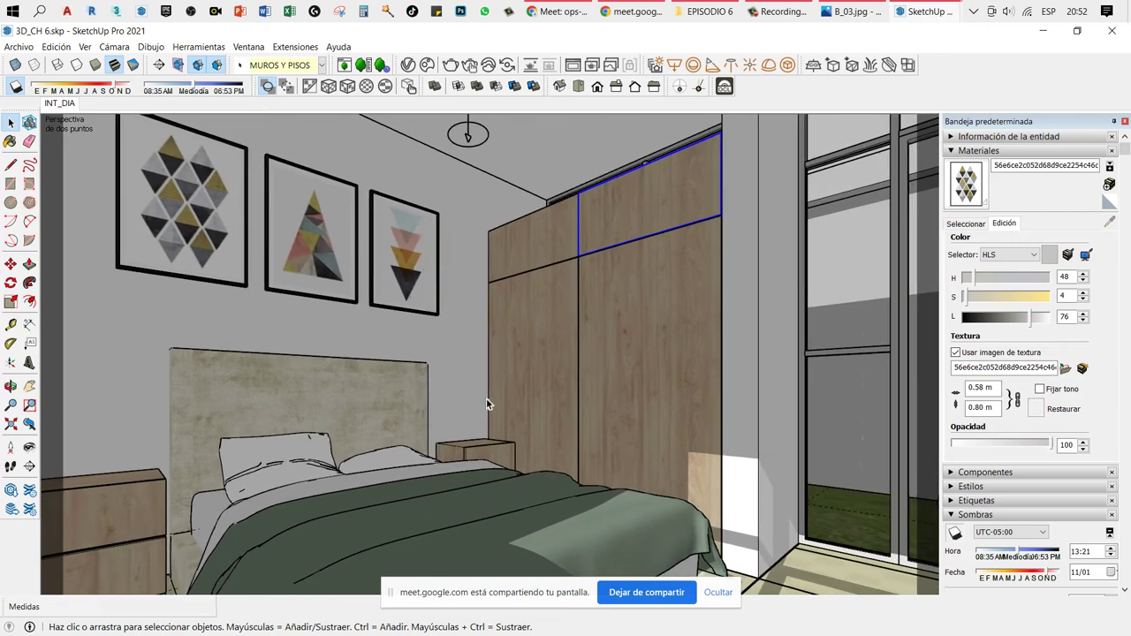
# Step: Zoom out slightly, pan the view left, and update the INT_DIA scene with this framing
pyautogui.click(10, 404)
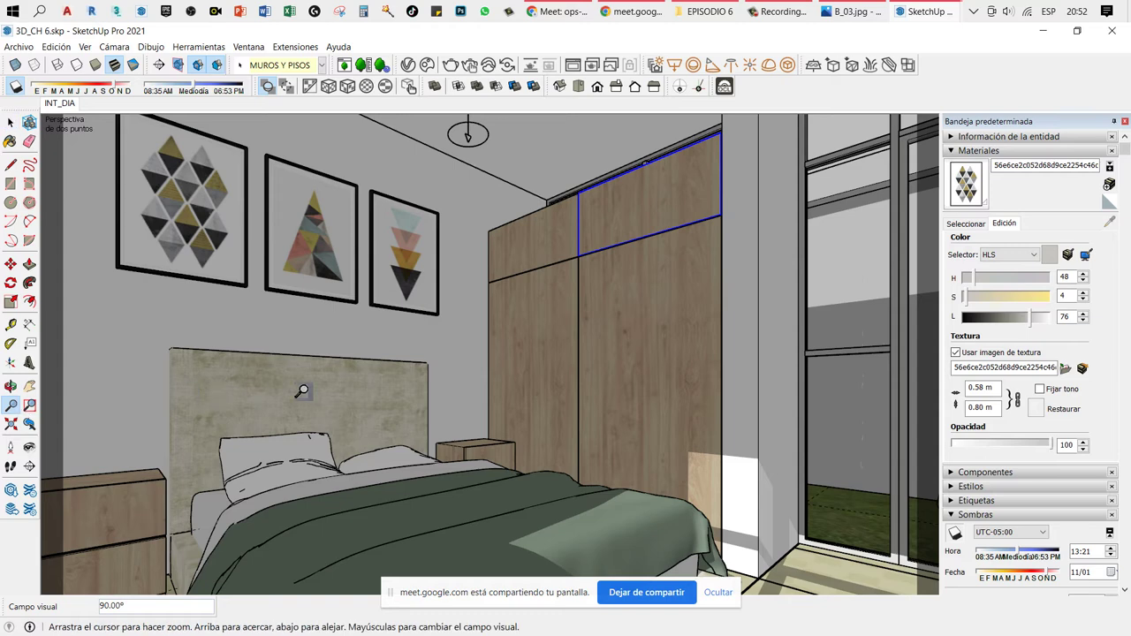
pyautogui.moveTo(301, 392); pyautogui.dragTo(295, 410)
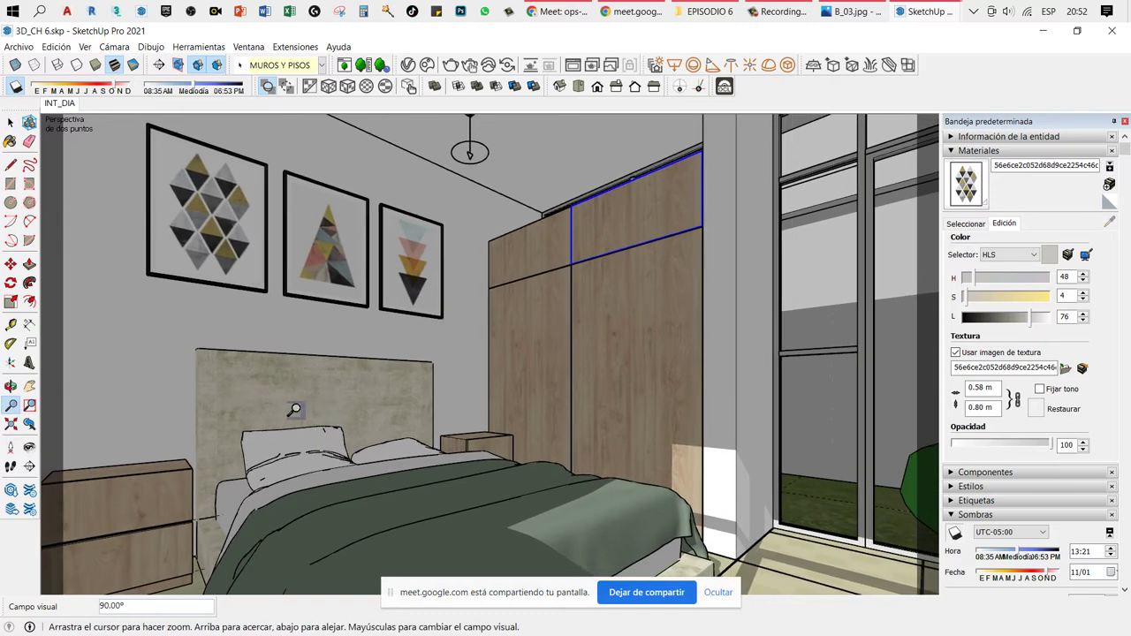
pyautogui.scroll(1, 294, 410)
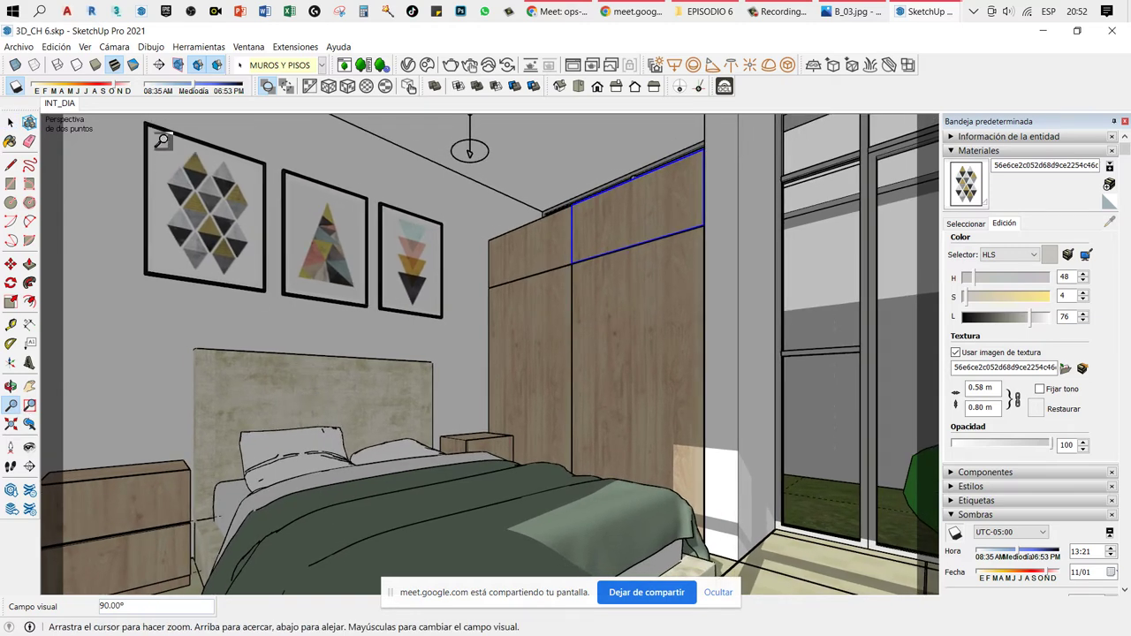
pyautogui.press('h')
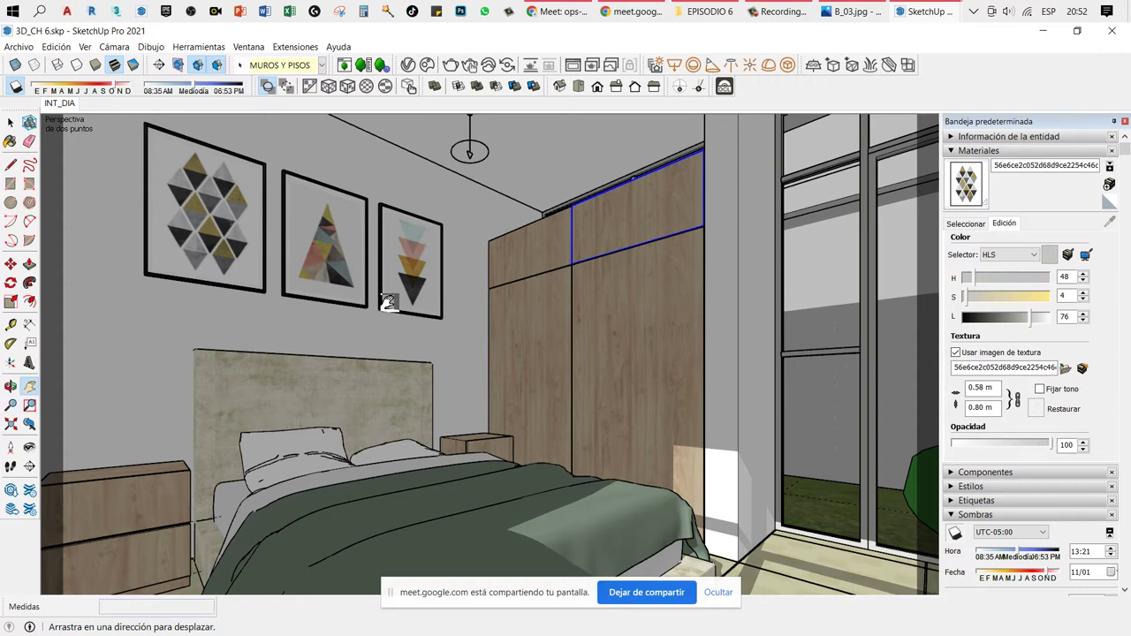
pyautogui.moveTo(390, 303); pyautogui.dragTo(385, 304)
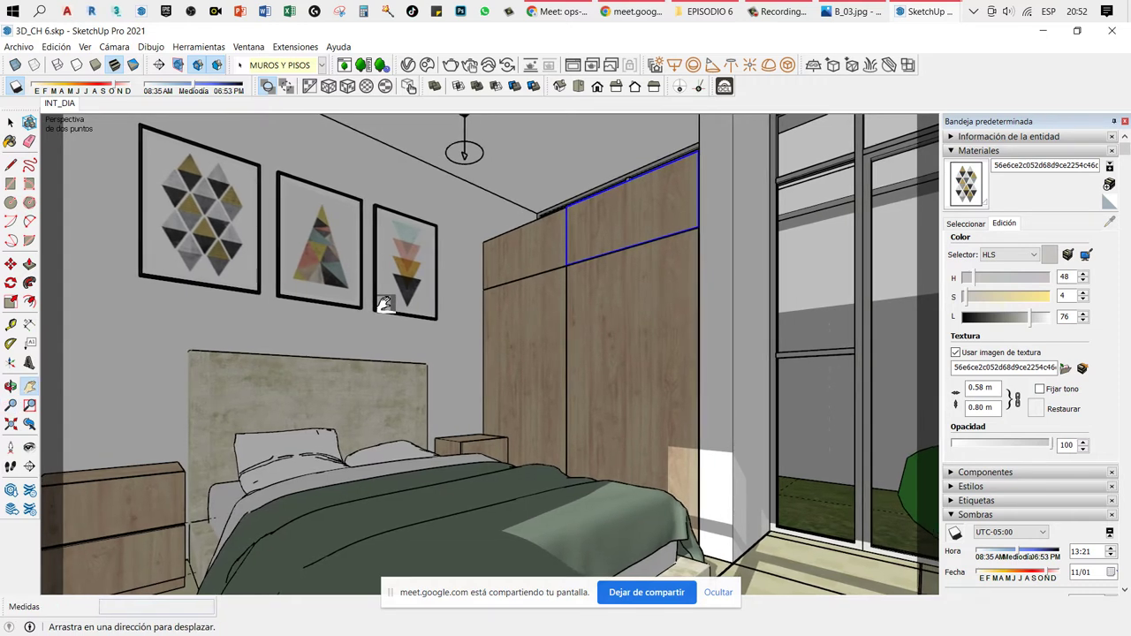
pyautogui.press('space')
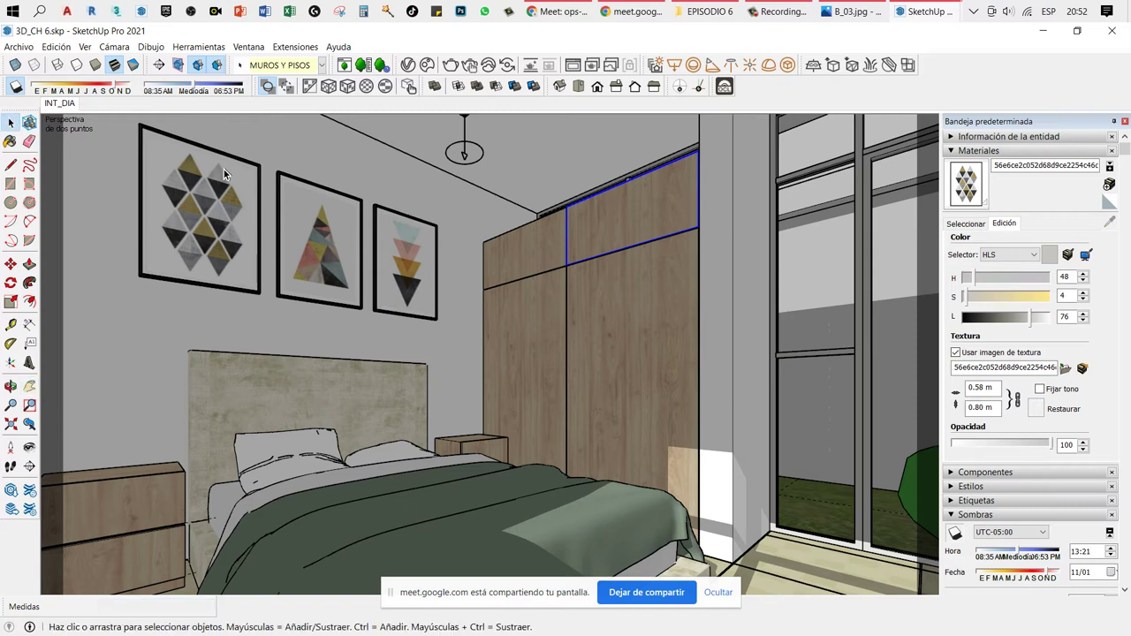
pyautogui.rightClick(55, 104)
pyautogui.click(95, 155)
# Step: Set the shadow time to 20:21 and turn off shadow display
pyautogui.click(967, 151)
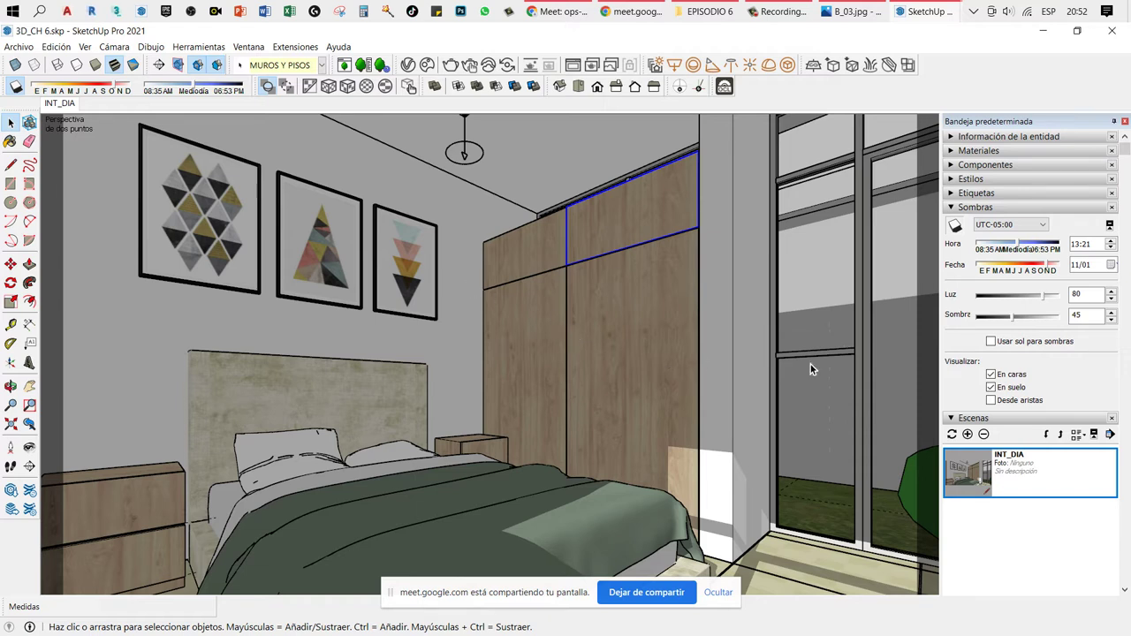
pyautogui.doubleClick(1085, 243)
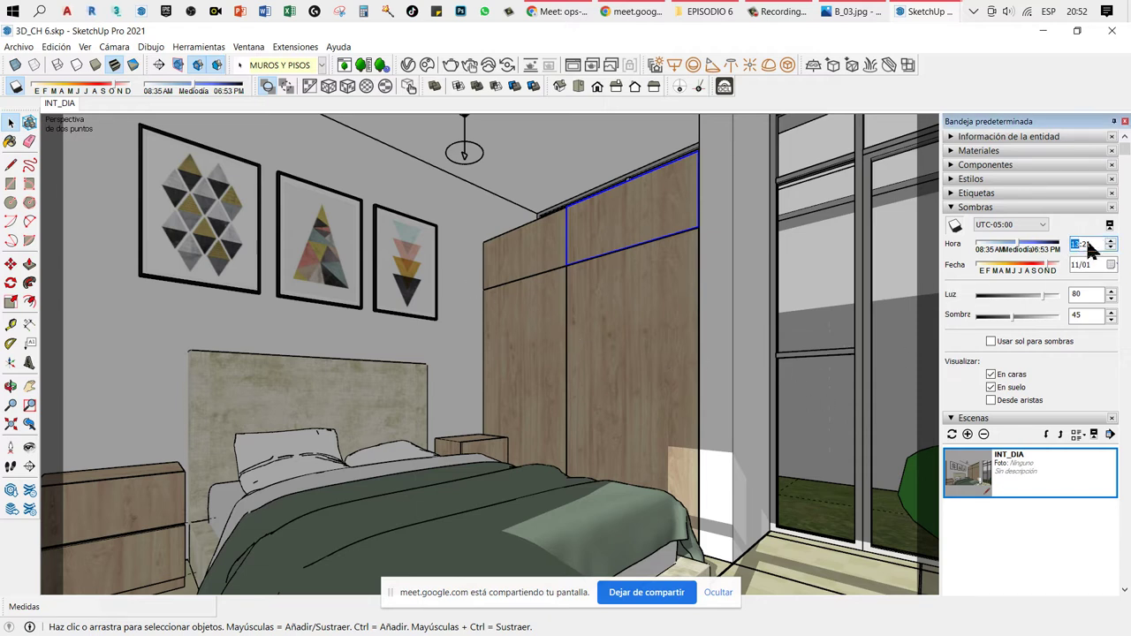
pyautogui.write('20:21')
pyautogui.press('Return')
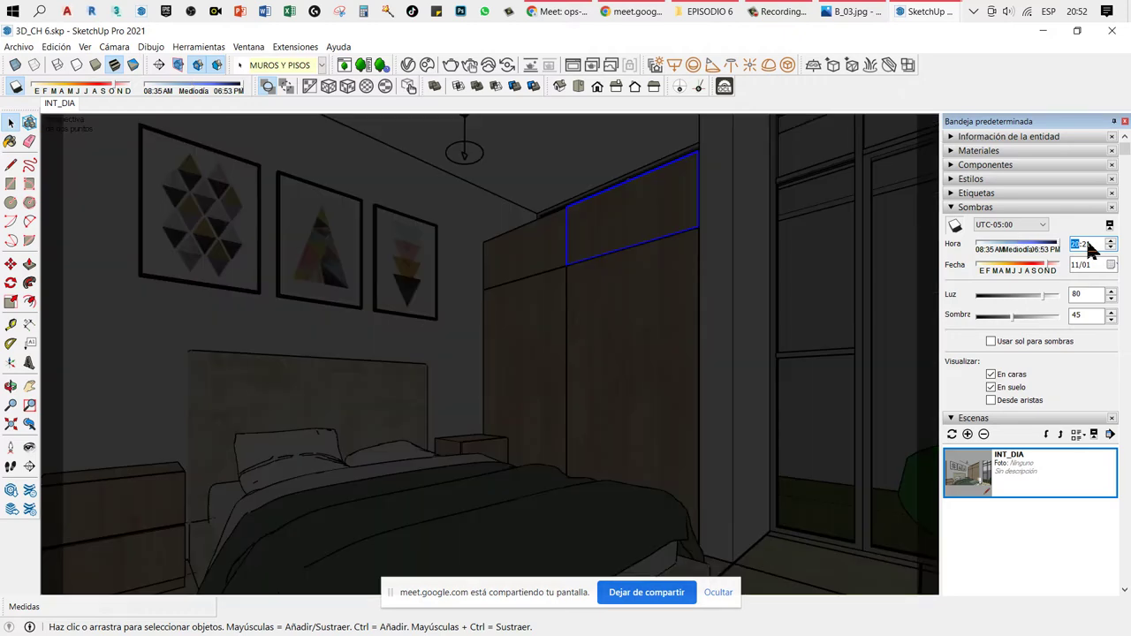
pyautogui.click(957, 227)
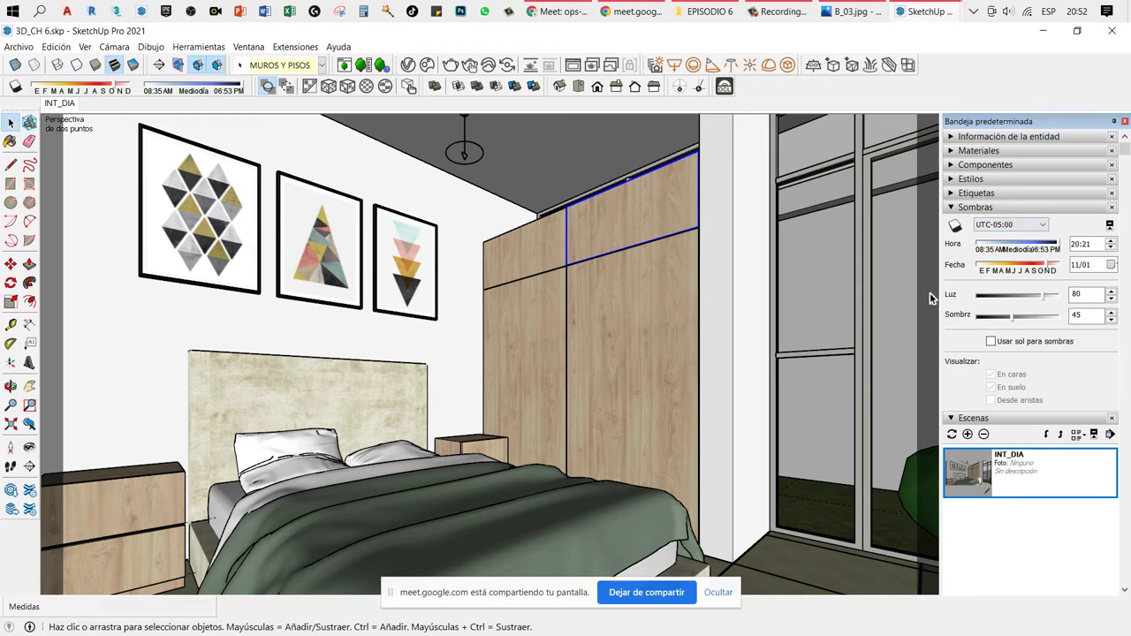
# Step: Add a new scene from the current view and review the IES Light in the V-Ray Asset Editor
pyautogui.rightClick(71, 107)
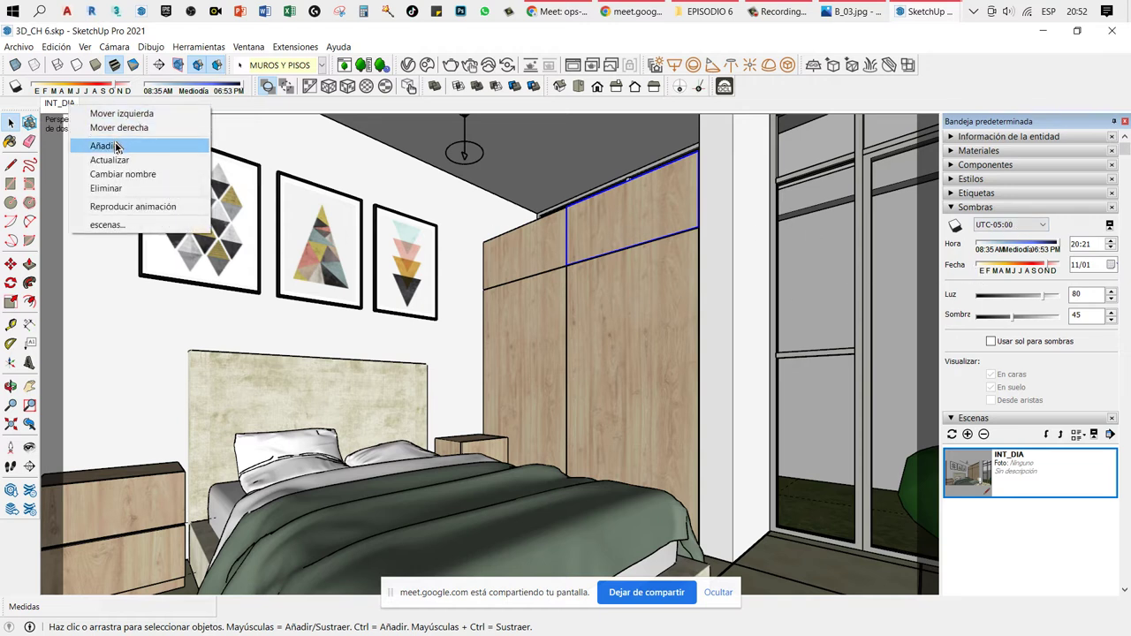
pyautogui.click(115, 144)
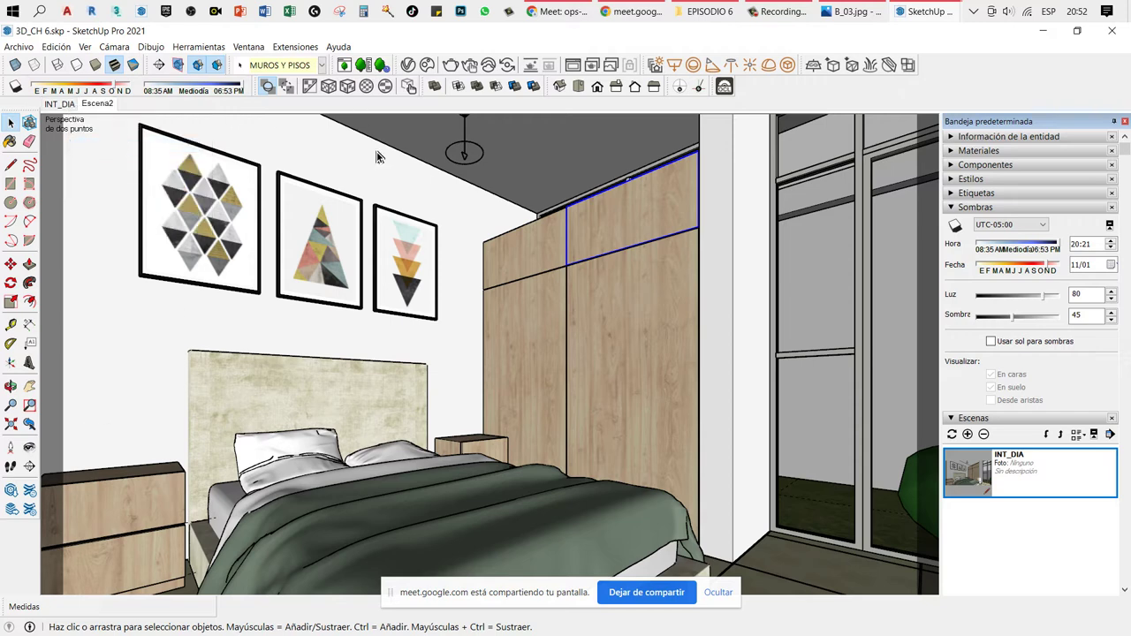
pyautogui.click(408, 67)
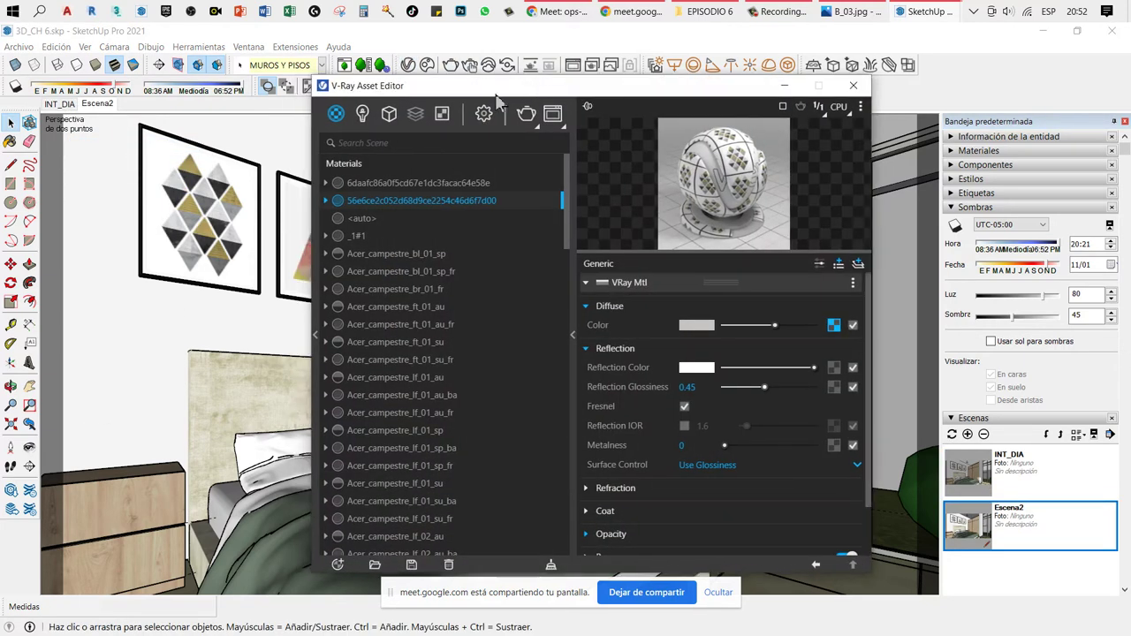
pyautogui.click(364, 113)
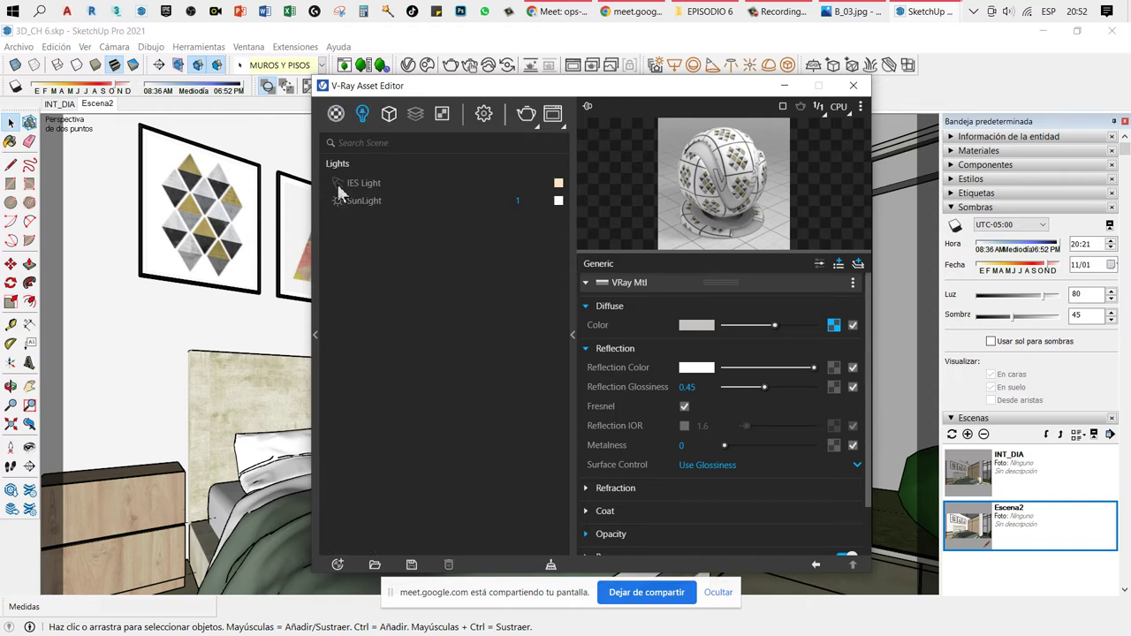
pyautogui.click(385, 187)
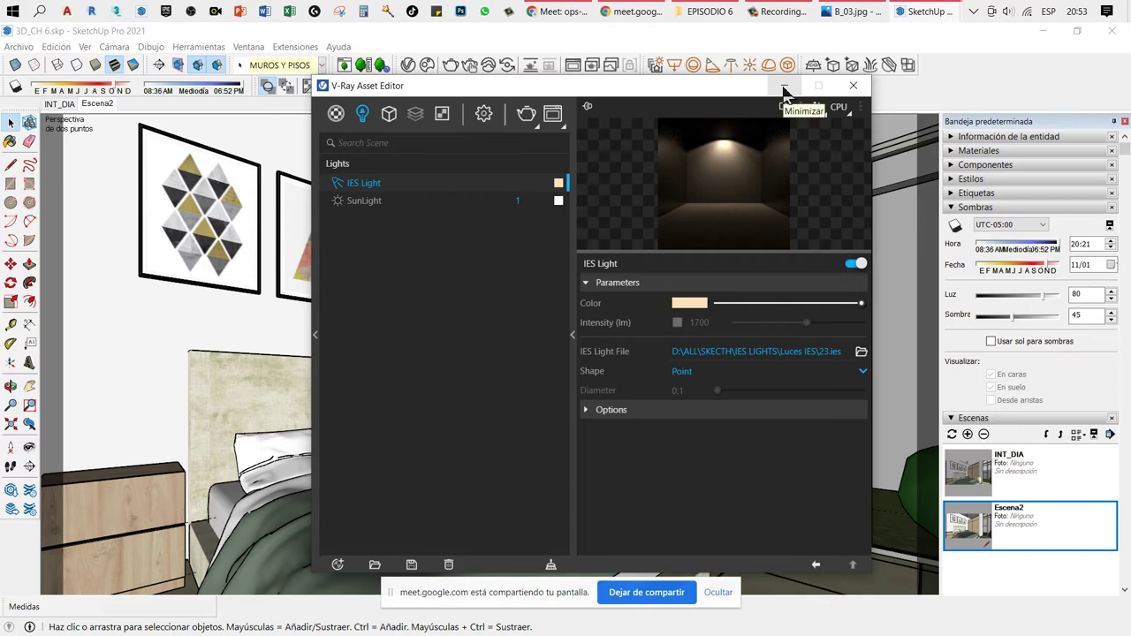
pyautogui.click(784, 89)
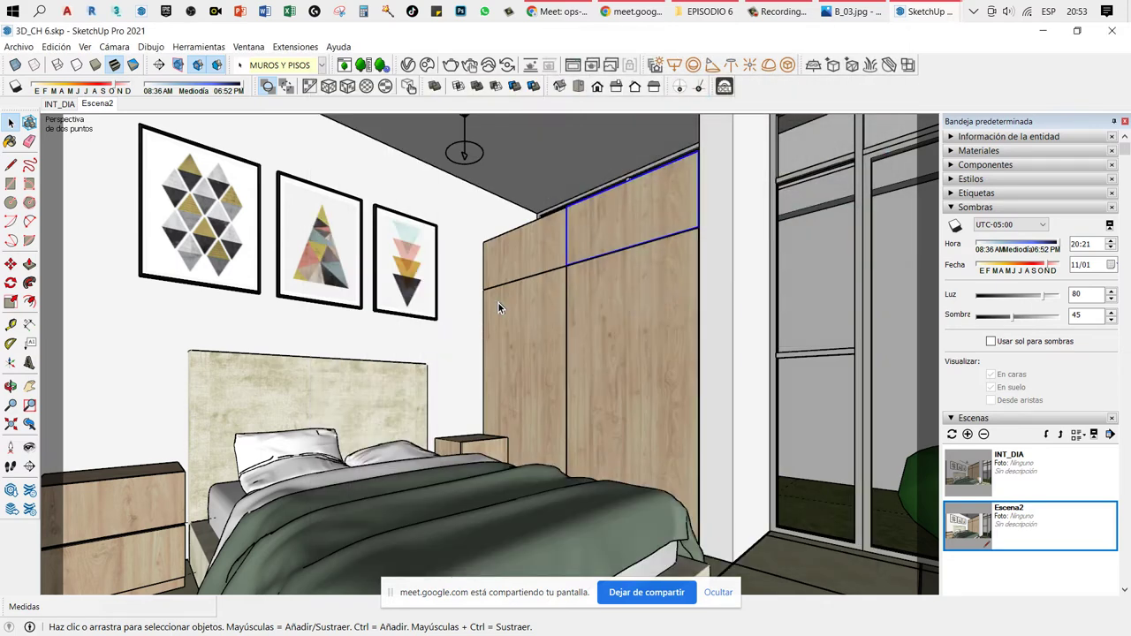
# Step: Aim the view at the ceiling lamp and select the faces using the LUZ APAGADA material
pyautogui.moveTo(526, 376); pyautogui.dragTo(504, 219, button='middle')
pyautogui.scroll(3, 484, 254)
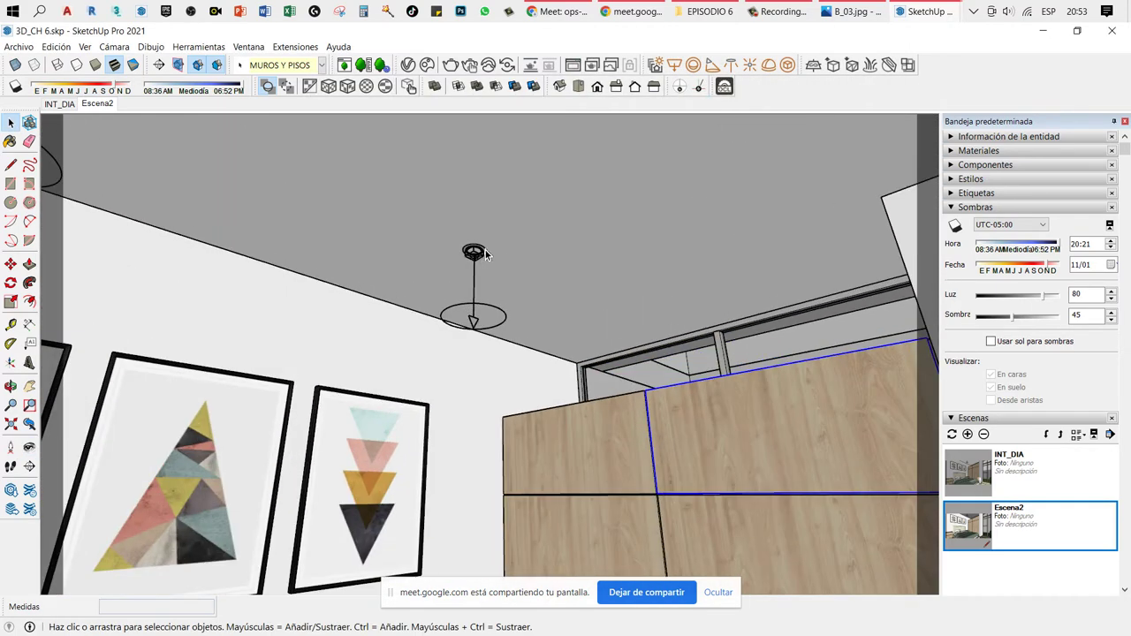
pyautogui.scroll(2, 482, 252)
pyautogui.scroll(2, 477, 247)
pyautogui.scroll(2, 469, 245)
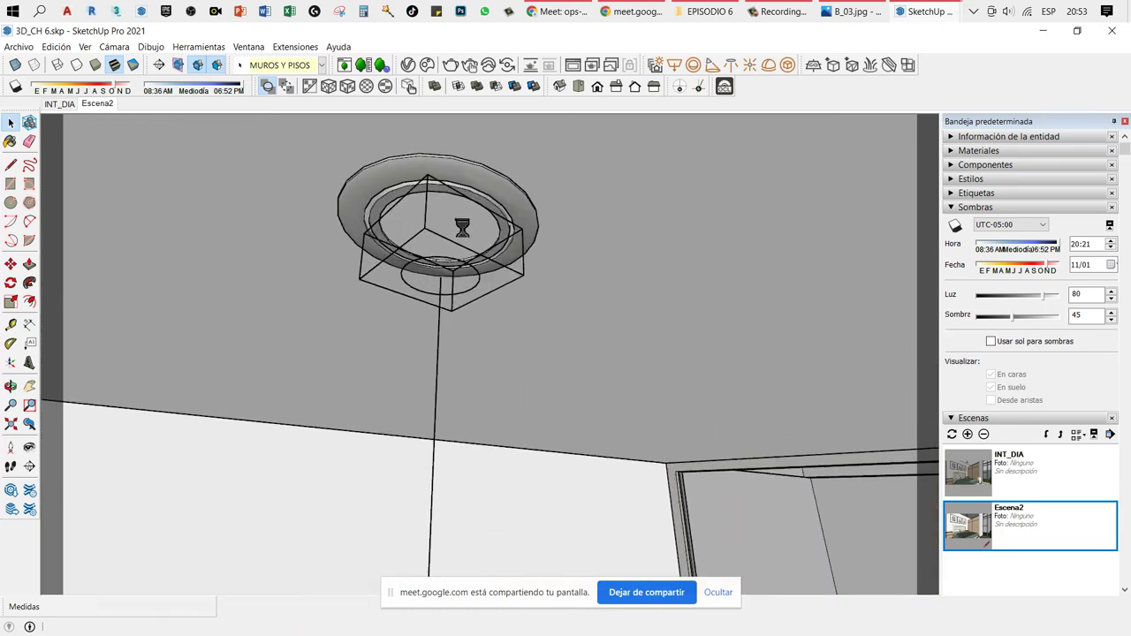
pyautogui.press('b')
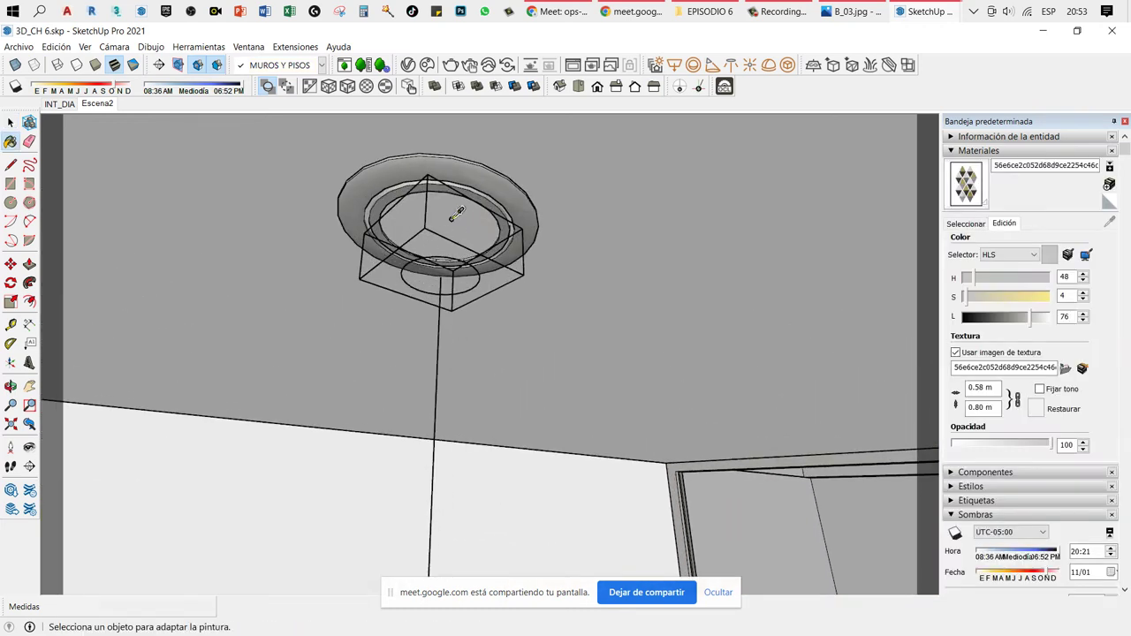
pyautogui.keyDown('alt'); pyautogui.click(450, 212); pyautogui.keyUp('alt')
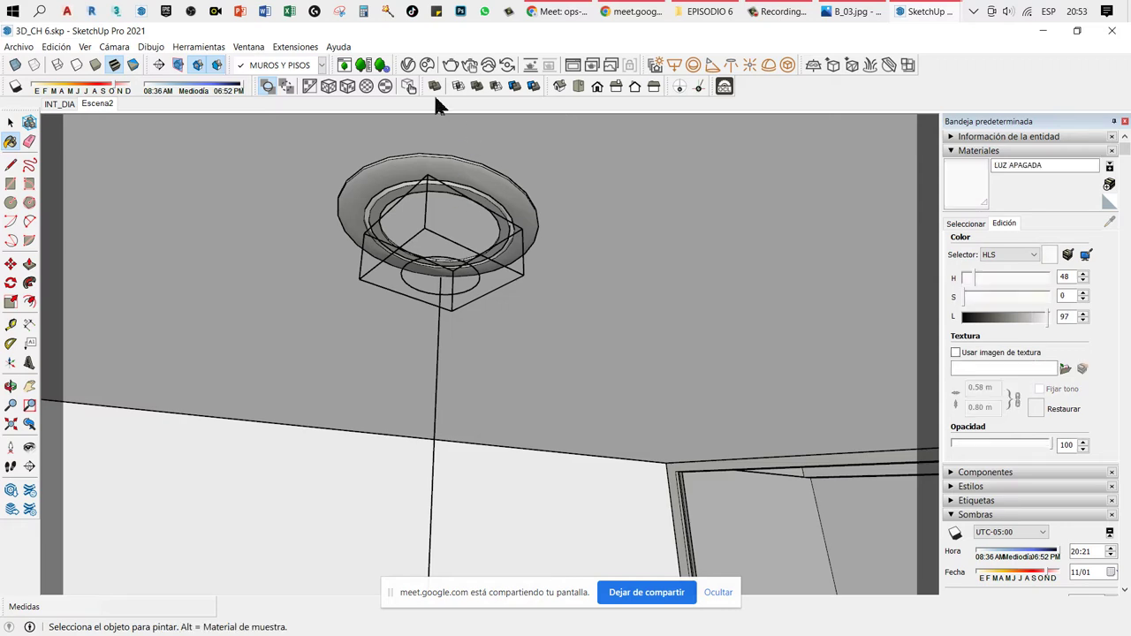
pyautogui.click(412, 68)
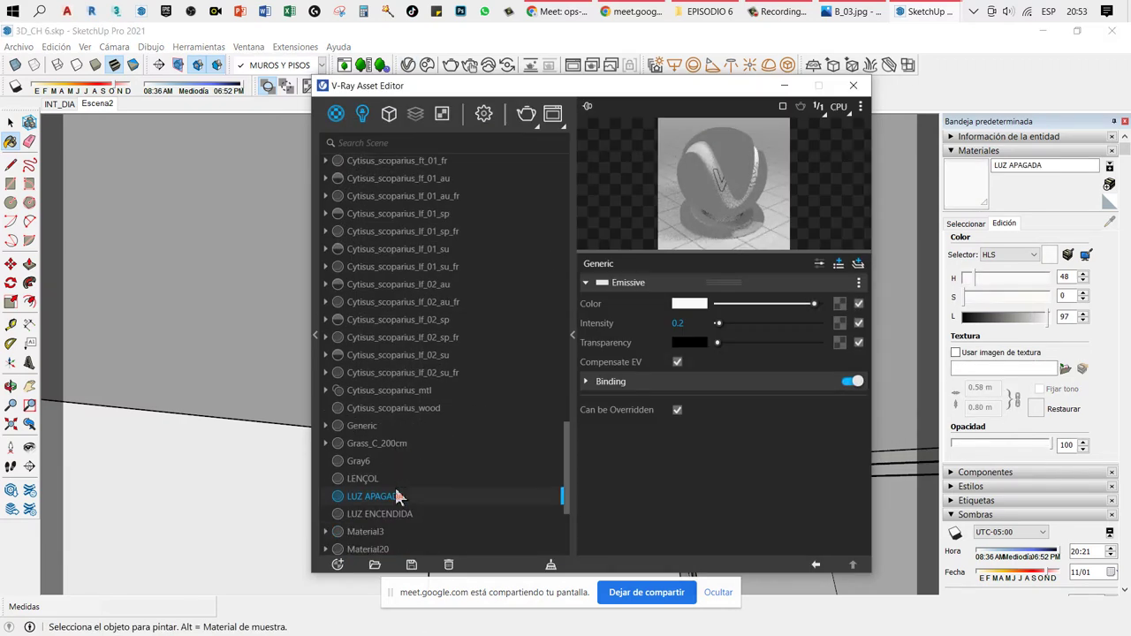
pyautogui.scroll(-3, 372, 429)
pyautogui.rightClick(378, 403)
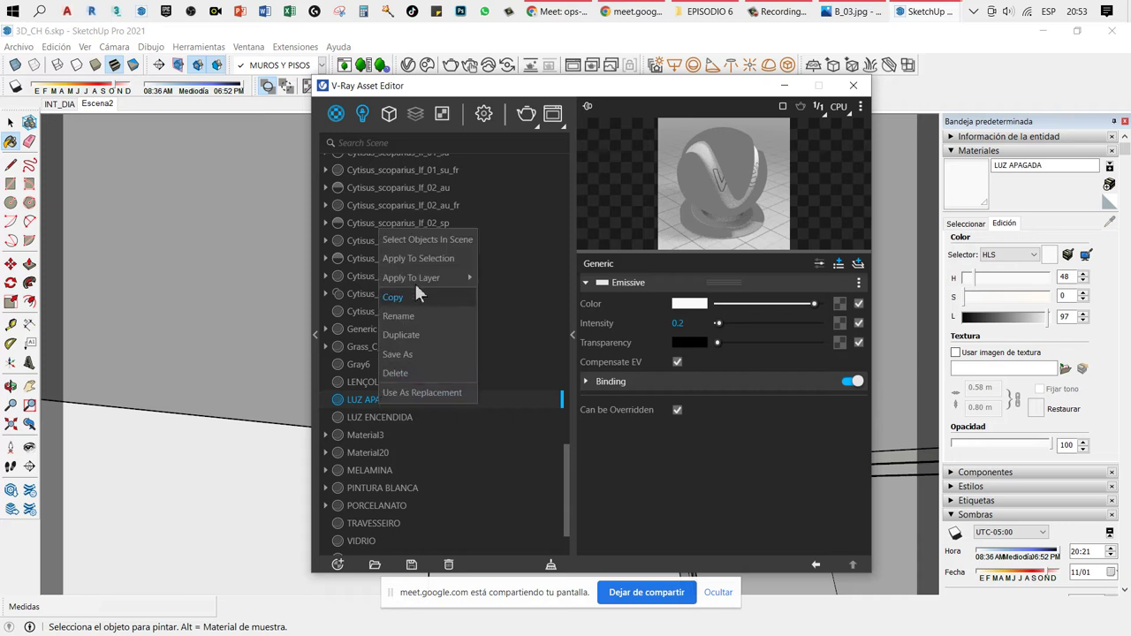
pyautogui.click(416, 241)
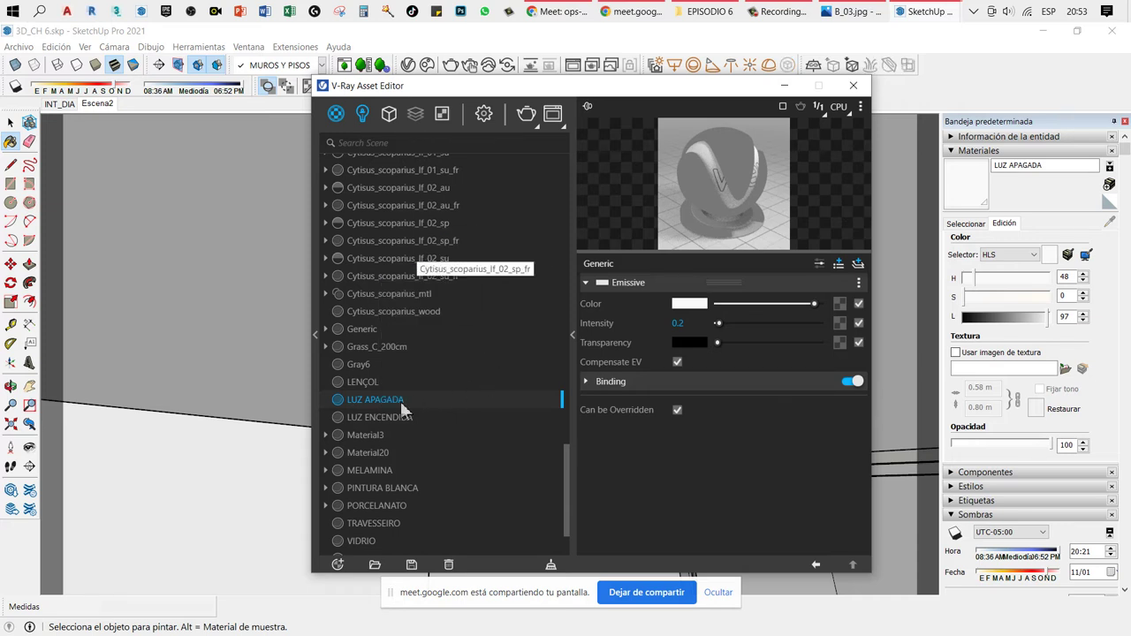
# Step: Apply LUZ ENCENDIDA to the selected lamp faces and orbit to frame lamp and cabinet
pyautogui.click(371, 417)
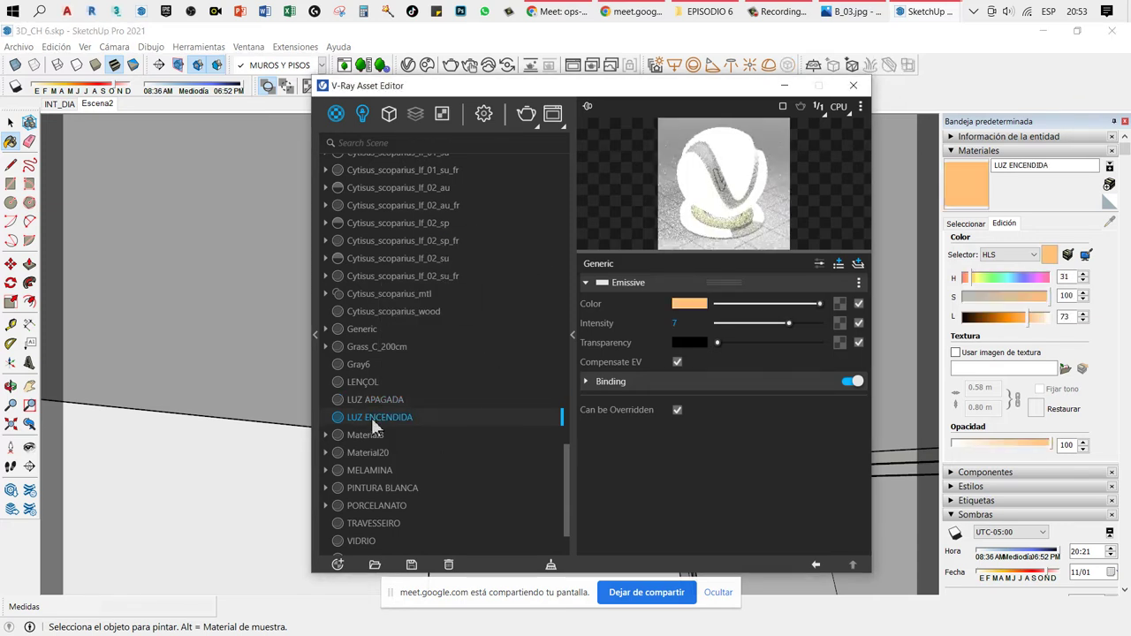
pyautogui.rightClick(372, 417)
pyautogui.click(410, 276)
pyautogui.click(783, 89)
pyautogui.press('space')
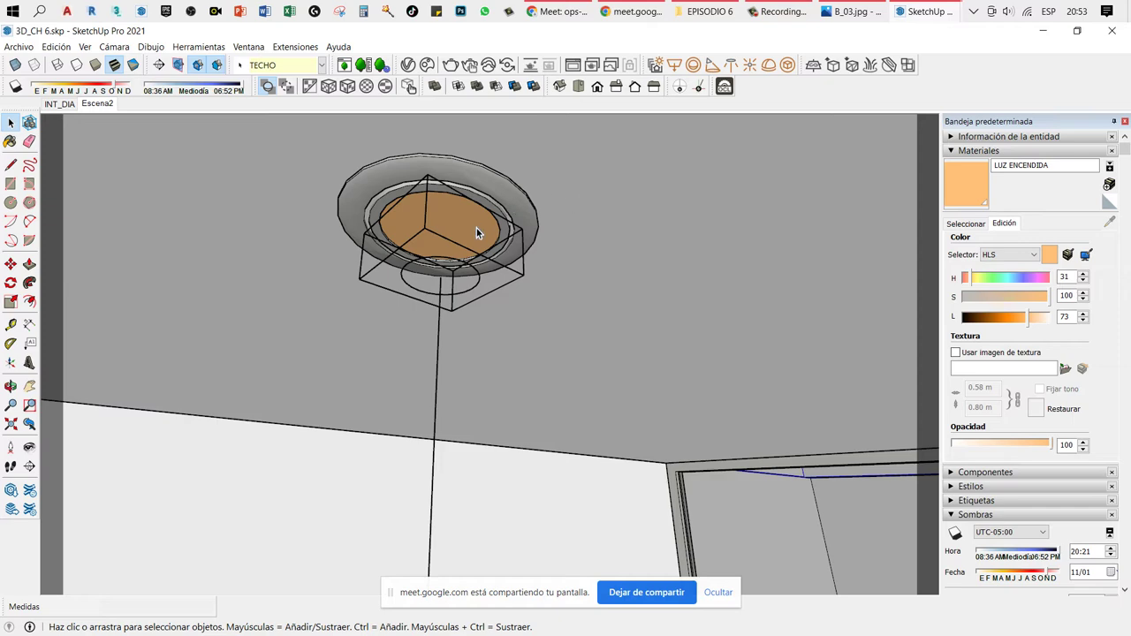
pyautogui.scroll(-5, 477, 229)
pyautogui.scroll(-5, 481, 245)
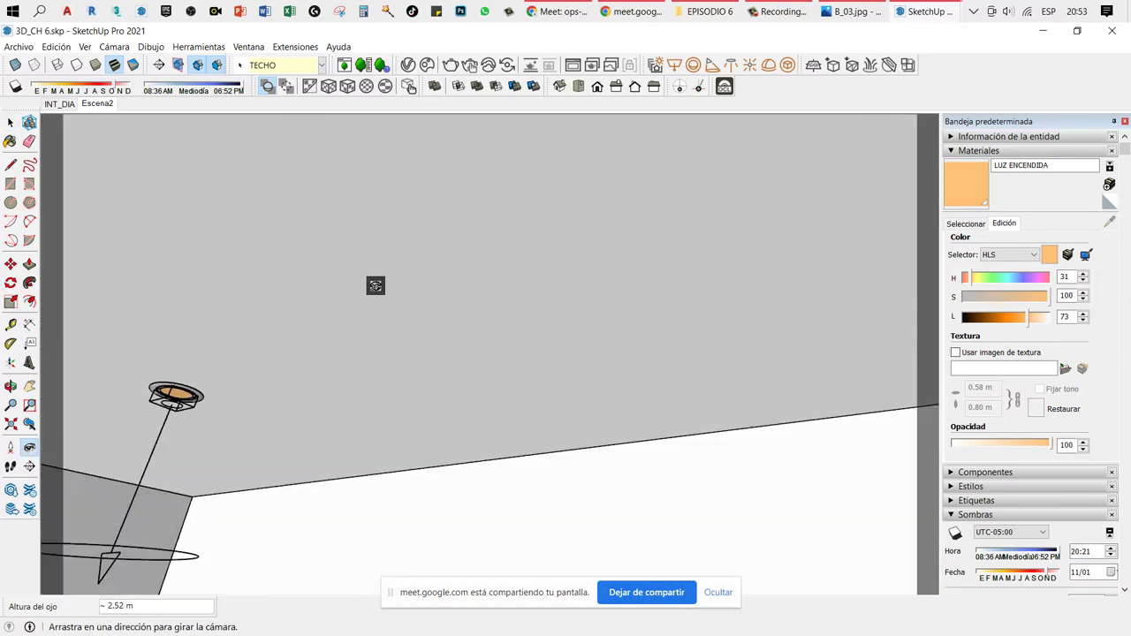
pyautogui.moveTo(620, 326); pyautogui.dragTo(376, 286)
pyautogui.moveTo(377, 286); pyautogui.dragTo(449, 282, button='middle')
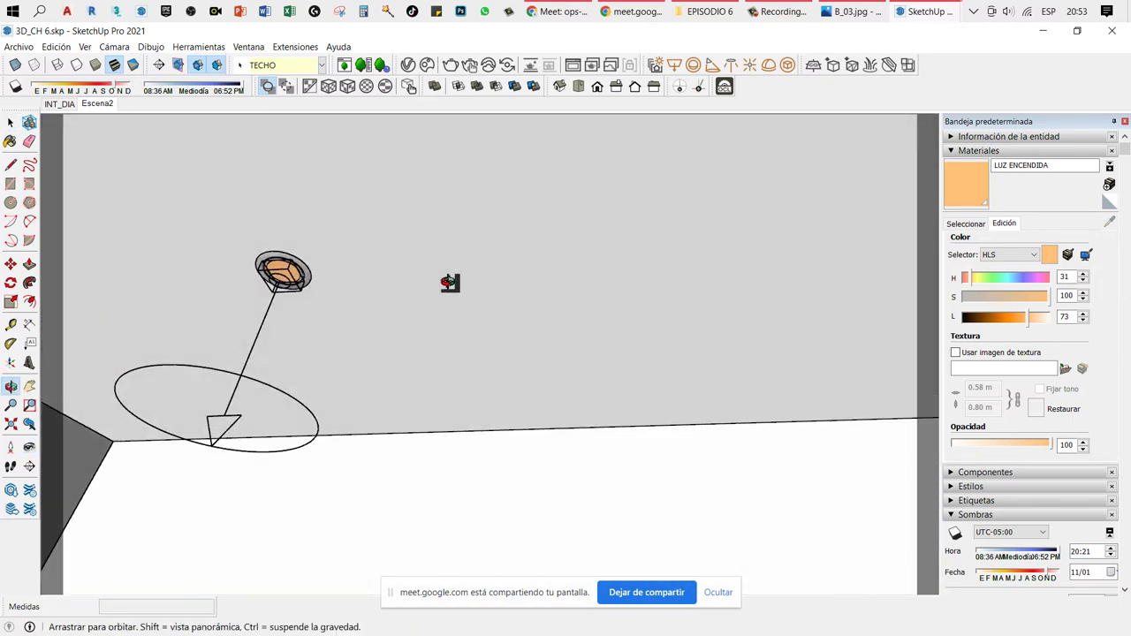
pyautogui.moveTo(450, 281)
pyautogui.mouseDown()
pyautogui.moveTo(606, 197)
pyautogui.moveTo(611, 389)
pyautogui.moveTo(581, 466)
pyautogui.moveTo(672, 423)
pyautogui.moveTo(601, 298)
pyautogui.moveTo(566, 319)
pyautogui.mouseUp()
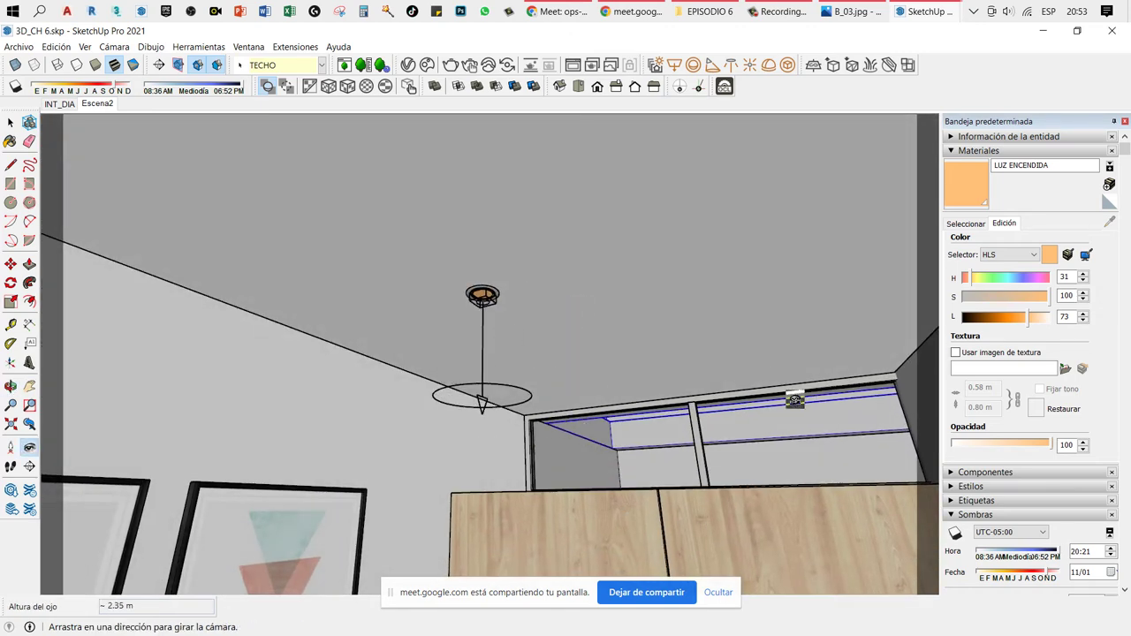
# Step: Rename the Escena2 scene to INT_NOCHE and bring up the Scenes panel
pyautogui.click(109, 108)
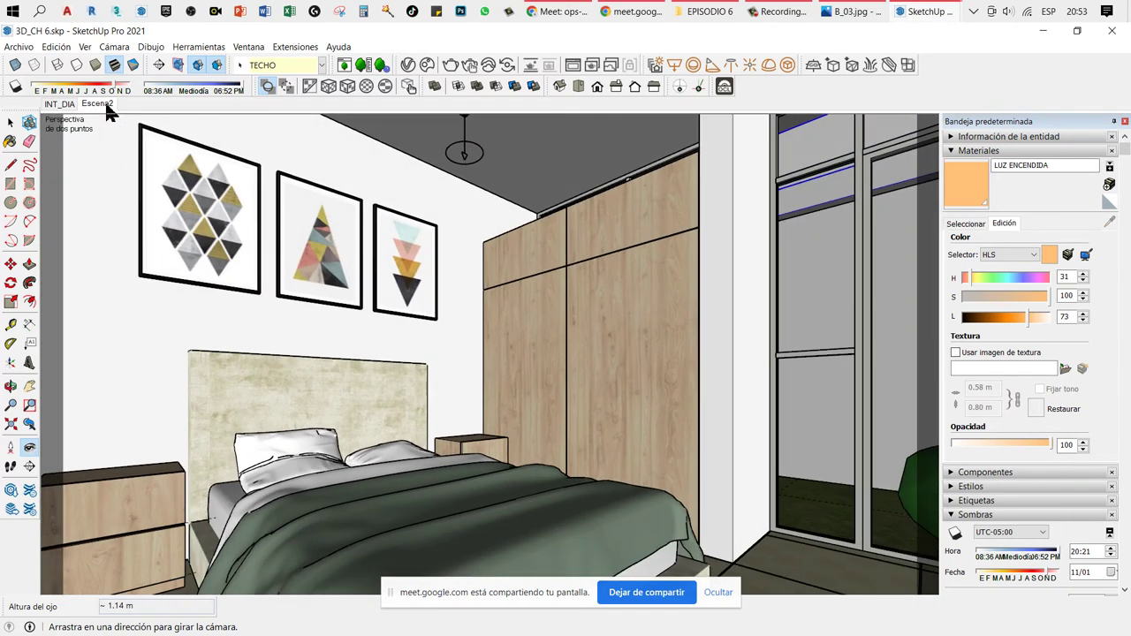
pyautogui.rightClick(106, 106)
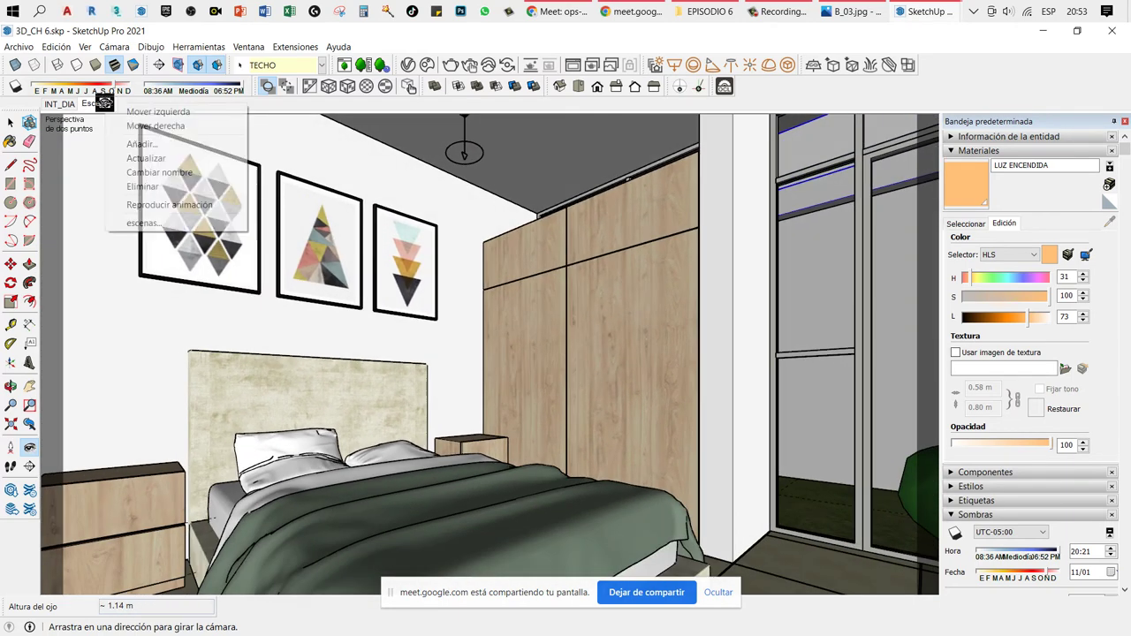
pyautogui.click(161, 174)
pyautogui.write('INT')
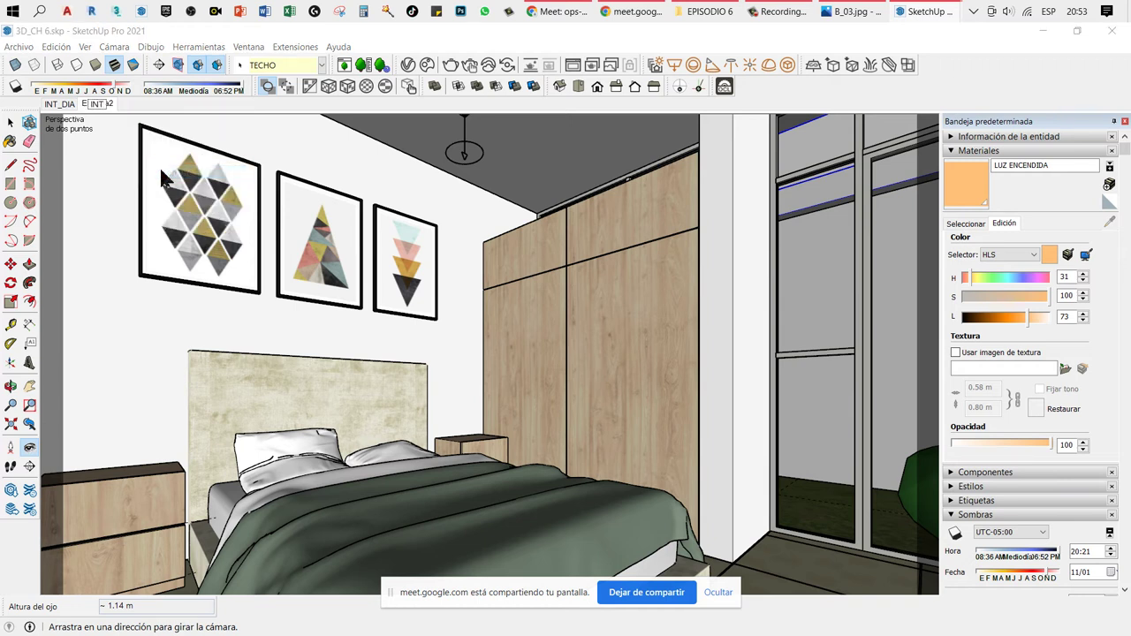
pyautogui.write('_NOCHE')
pyautogui.press('Return')
pyautogui.write('3V')
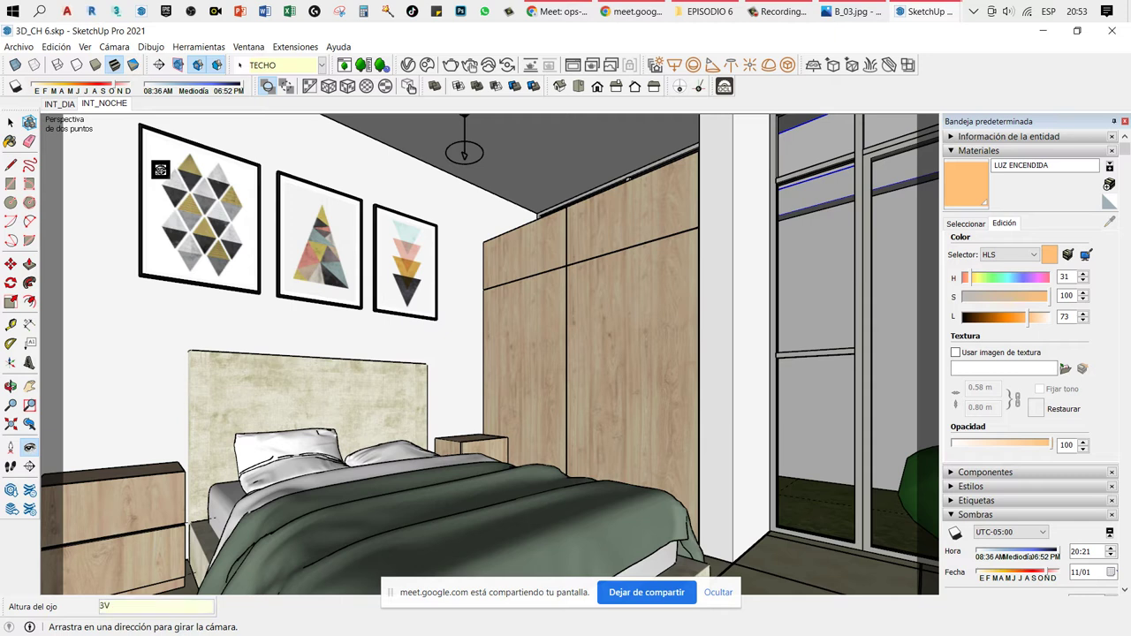
pyautogui.press('space')
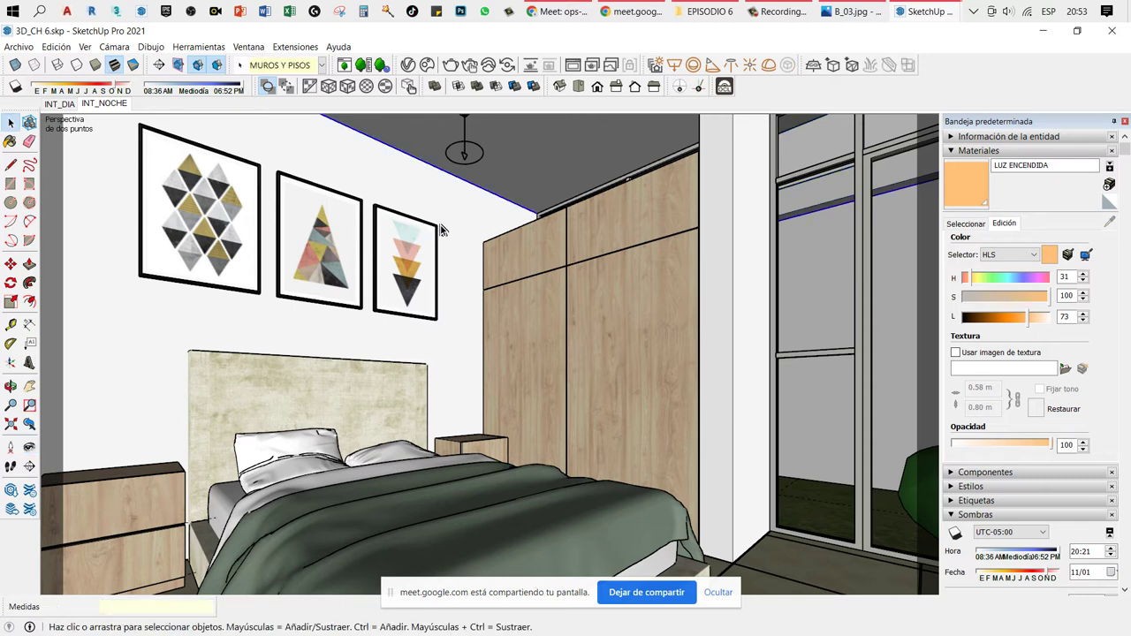
pyautogui.click(545, 266)
pyautogui.click(1001, 152)
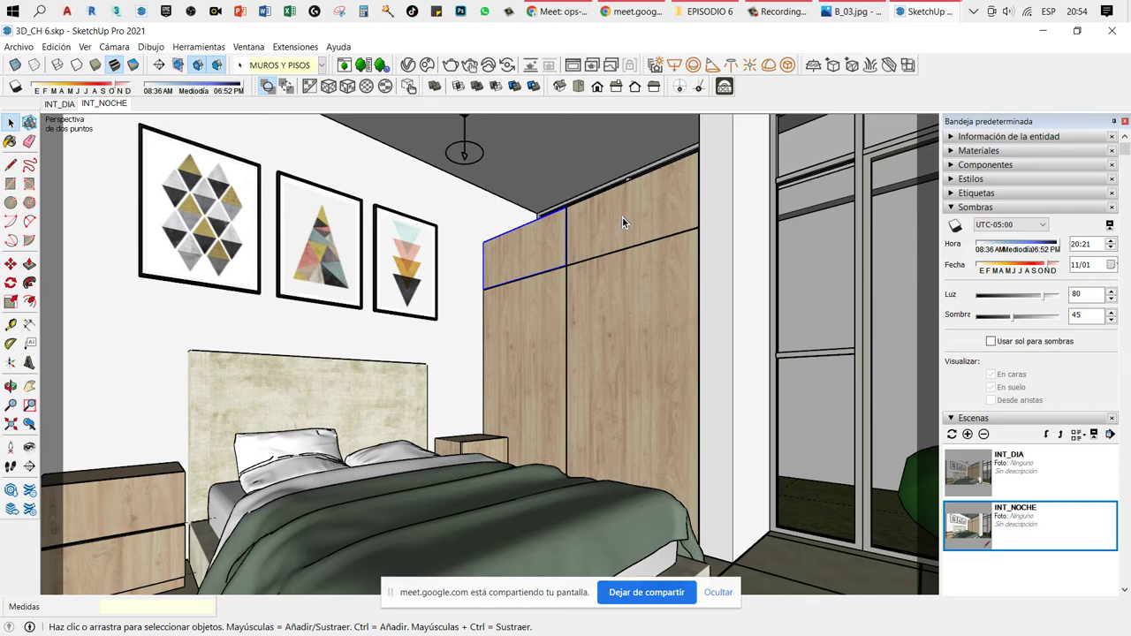
# Step: Set V-Ray's Global Illumination Light Cache subdivs to 1000, then list the scene lights
pyautogui.click(407, 64)
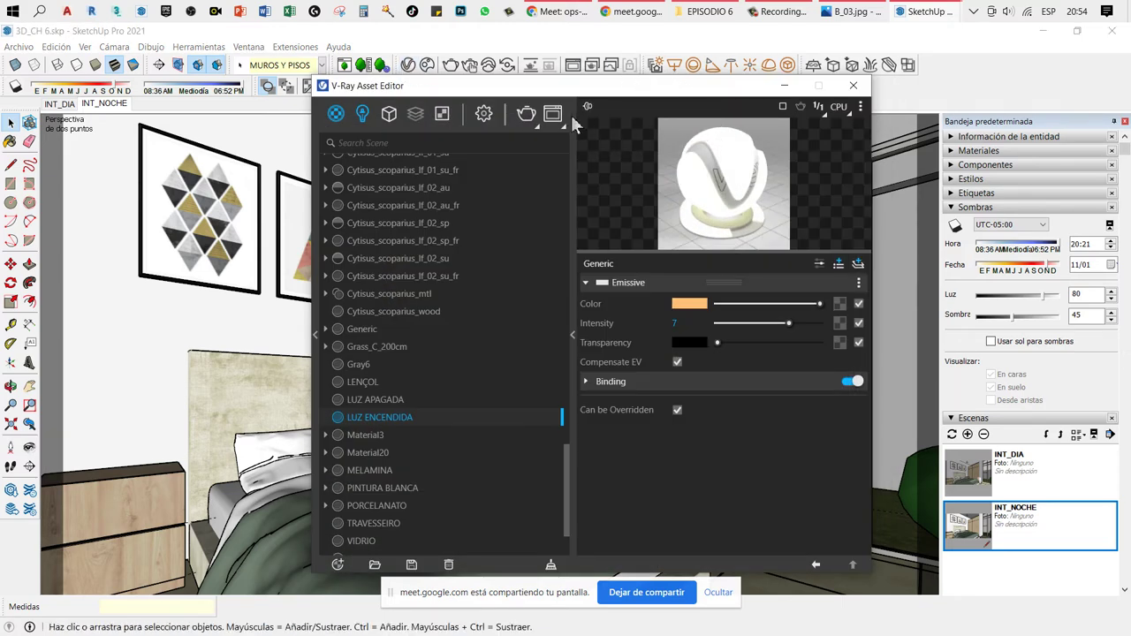
pyautogui.click(484, 113)
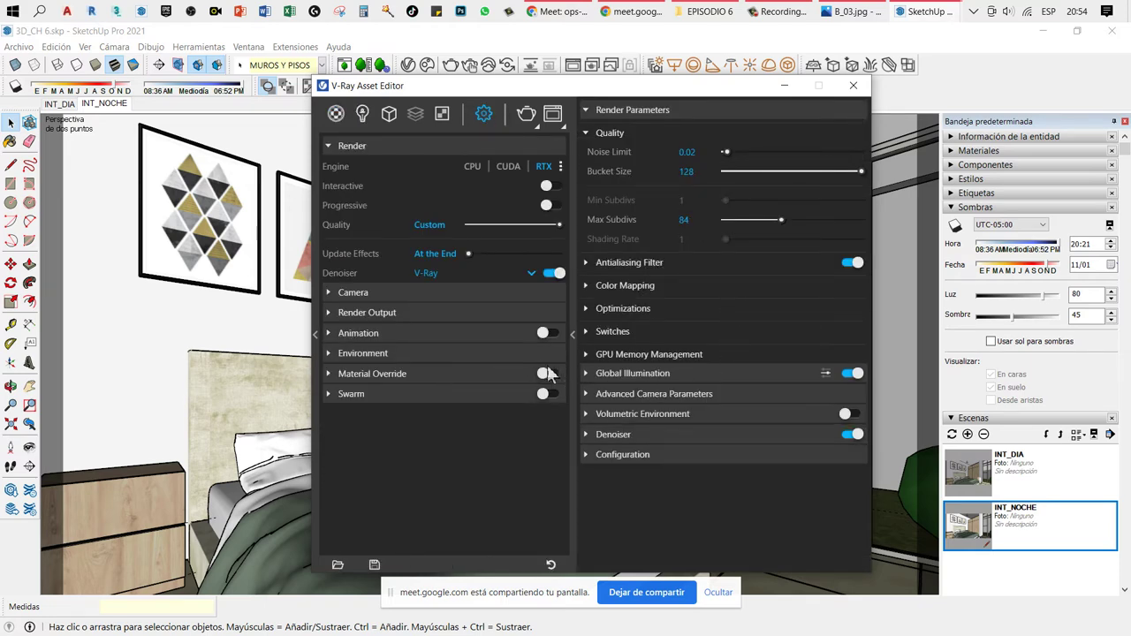
pyautogui.click(510, 355)
pyautogui.click(511, 354)
pyautogui.click(628, 374)
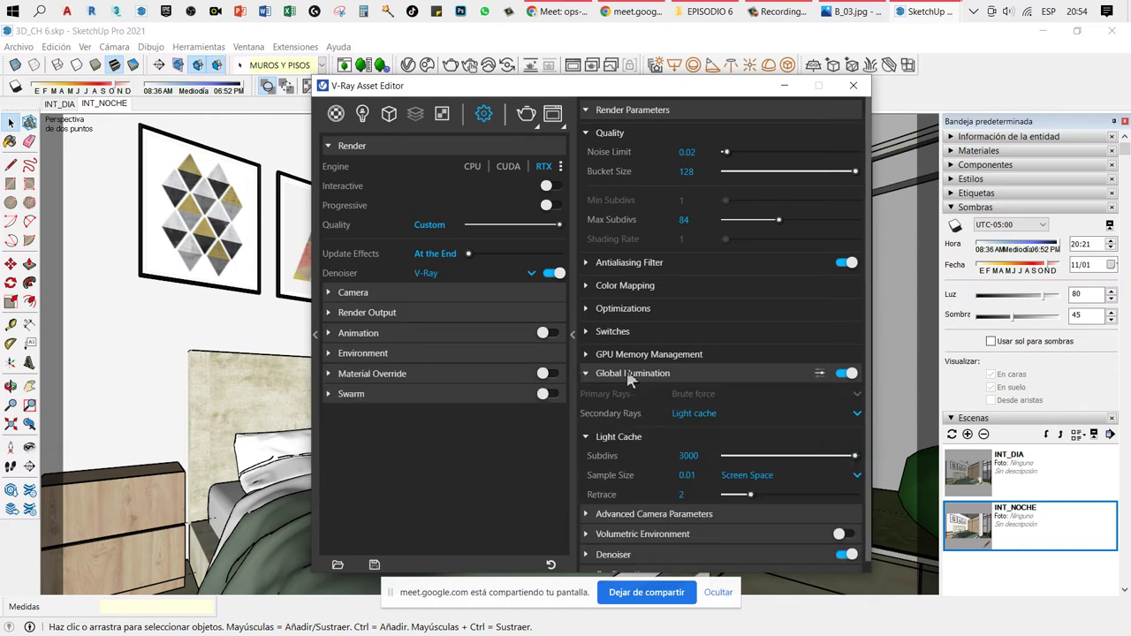
pyautogui.doubleClick(687, 455)
pyautogui.write('10')
pyautogui.write('00')
pyautogui.press('Return')
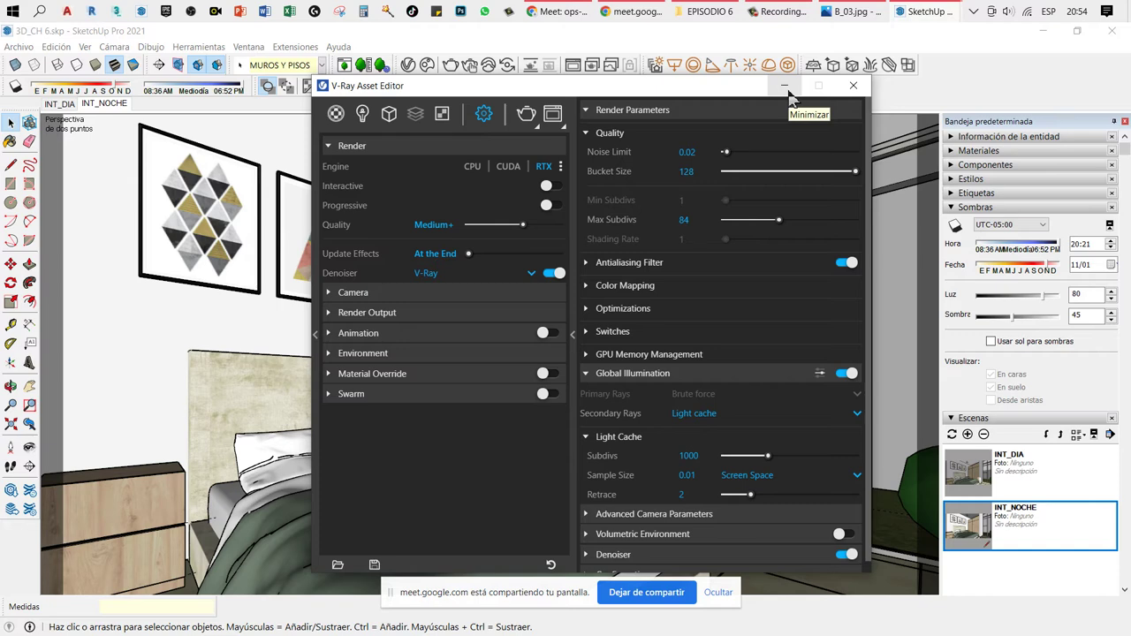
pyautogui.click(363, 113)
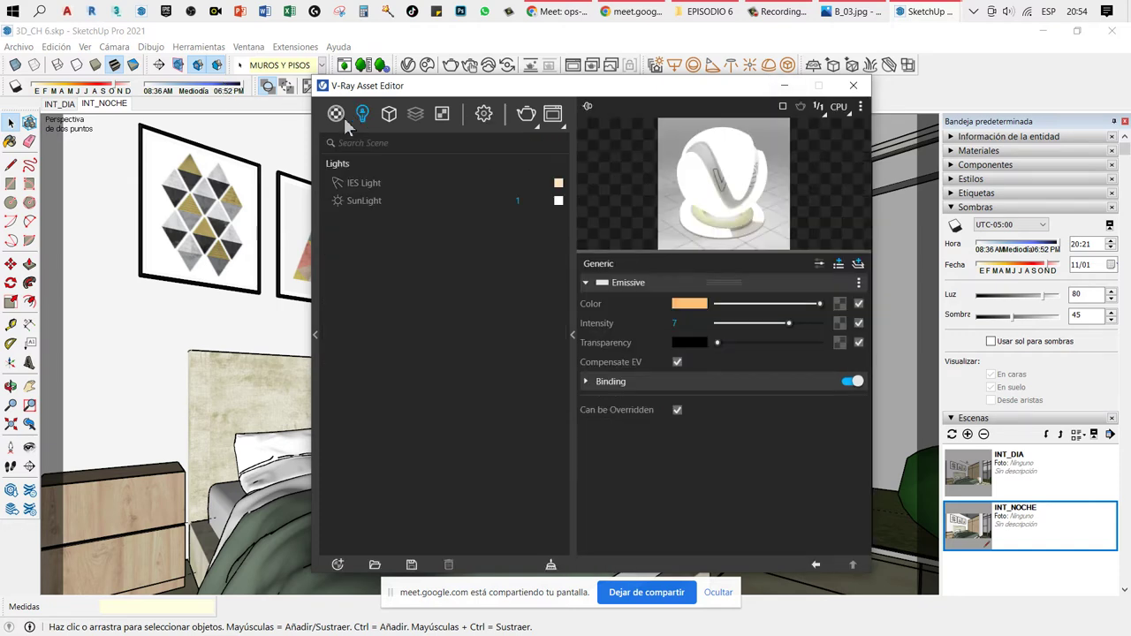
# Step: Enable a custom intensity on the IES Light and set it to 3000 lm
pyautogui.click(361, 184)
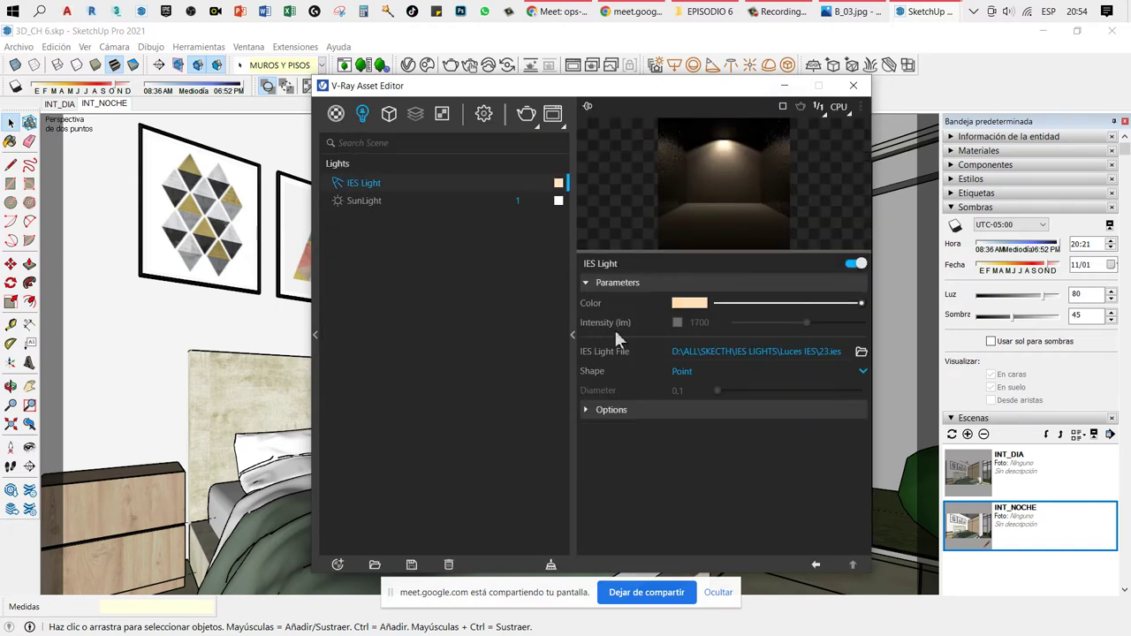
pyautogui.click(677, 323)
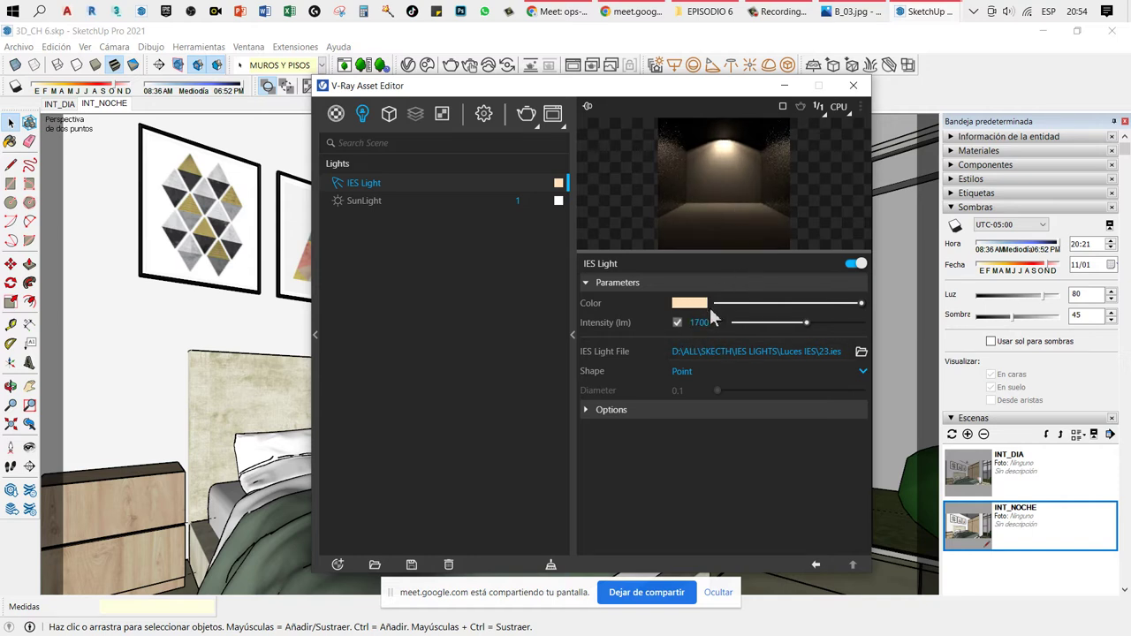
pyautogui.doubleClick(699, 323)
pyautogui.write('3000')
pyautogui.press('Return')
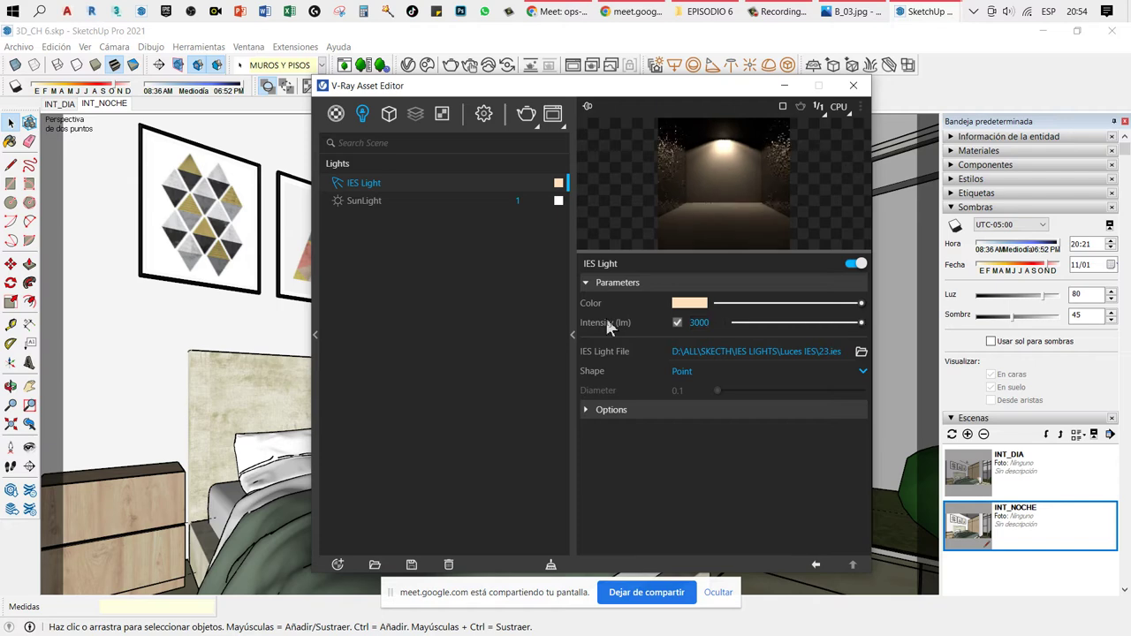
# Step: Minimise the Asset Editor and update the INT_NOCHE scene to the current view
pyautogui.click(785, 86)
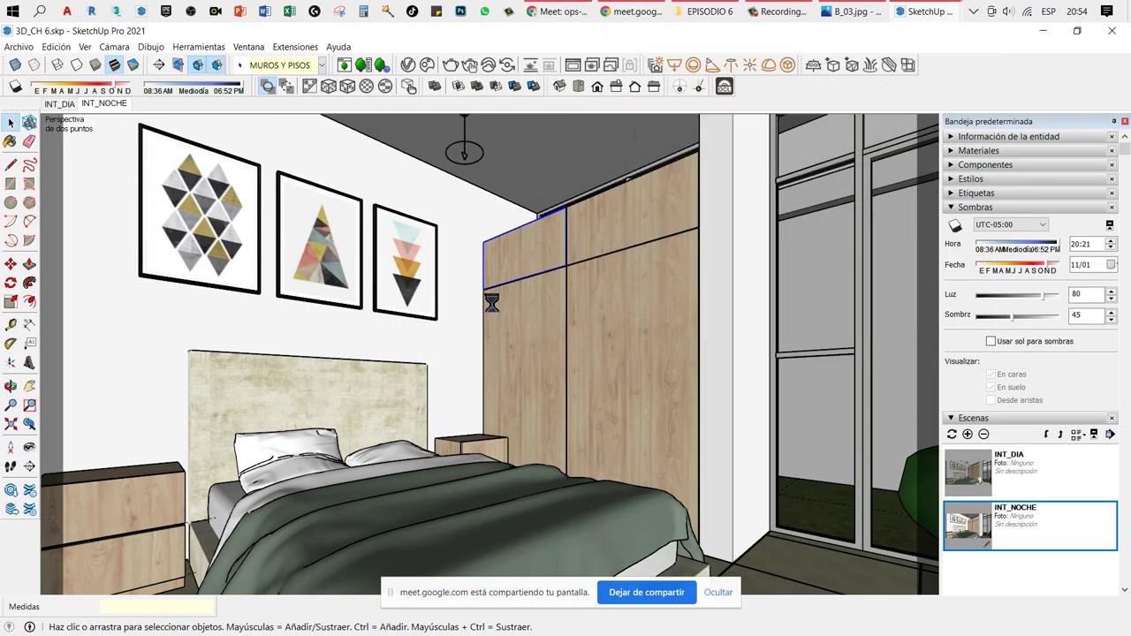
pyautogui.rightClick(119, 104)
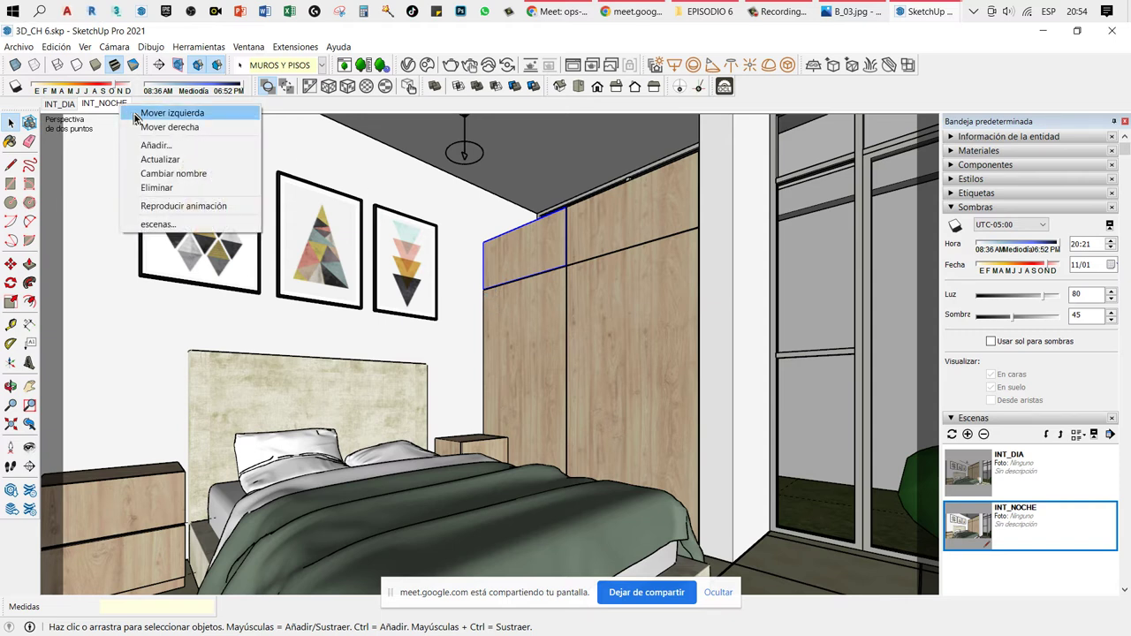
pyautogui.click(150, 159)
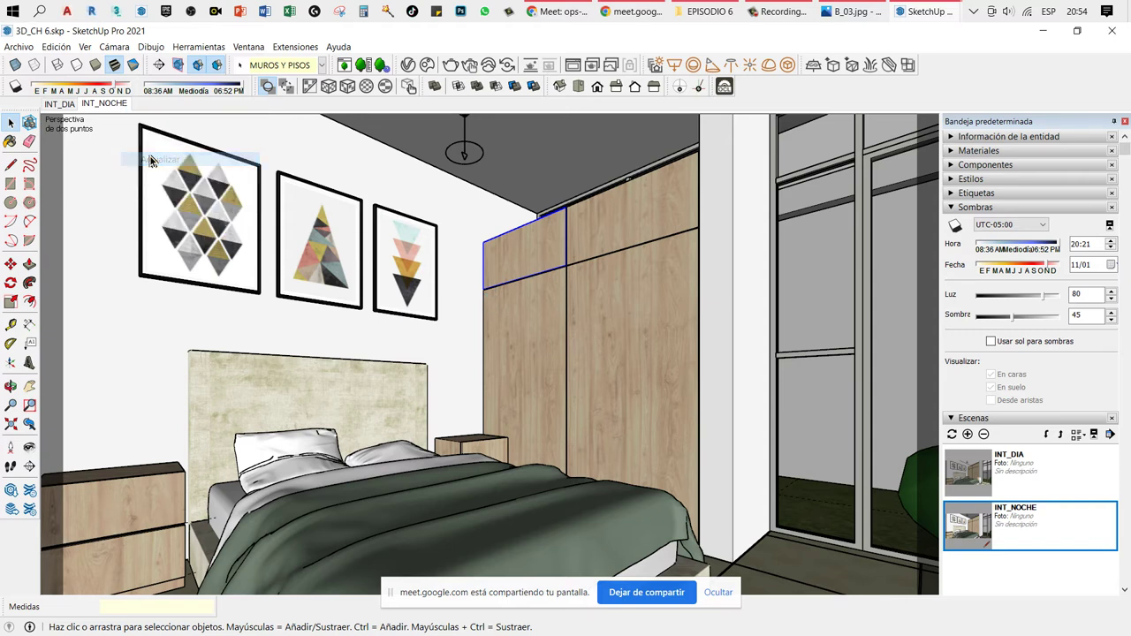
# Step: Render the night bedroom view at 3000 lm, then stop the dark, grainy render
pyautogui.click(451, 66)
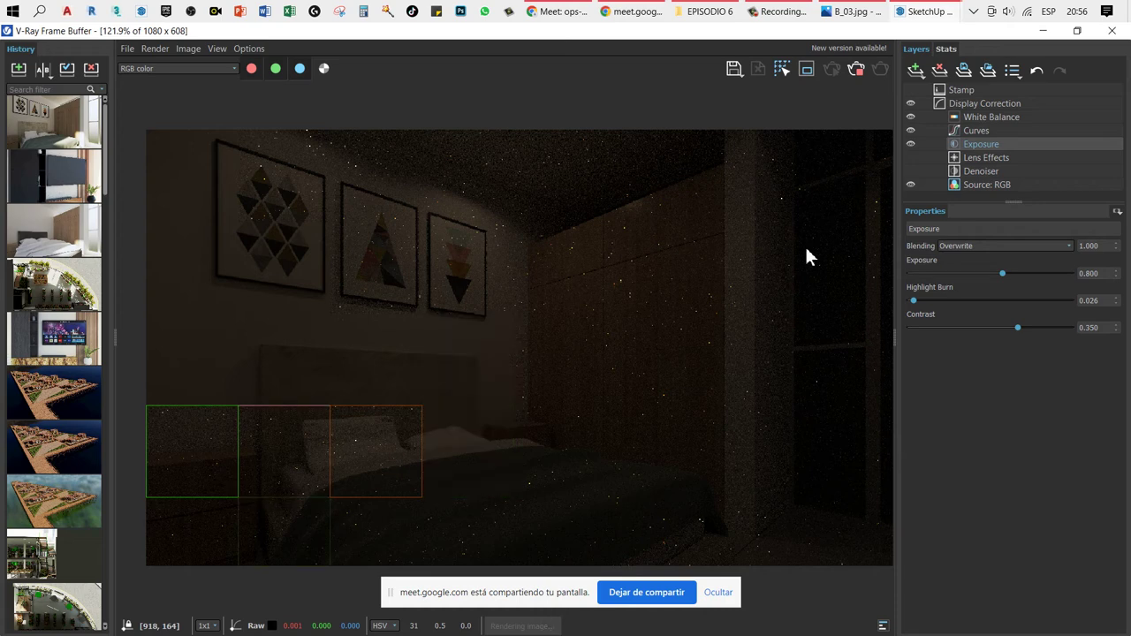
pyautogui.click(855, 69)
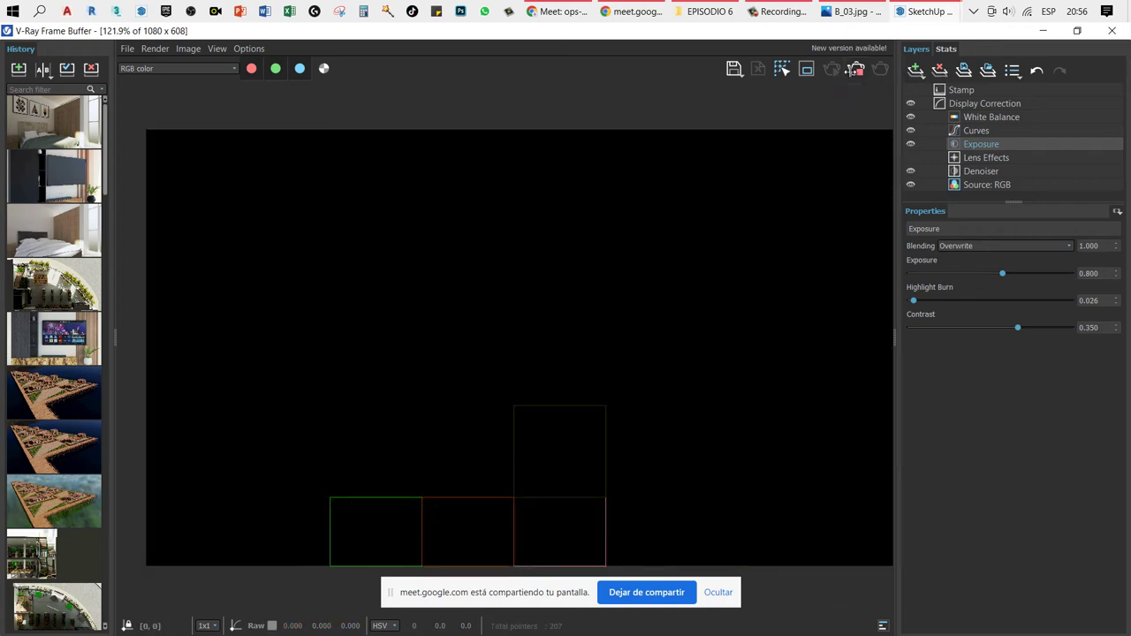
# Step: Close the frame buffer, set the IES Light to 10000 lm, and re-render the bedroom
pyautogui.click(1112, 31)
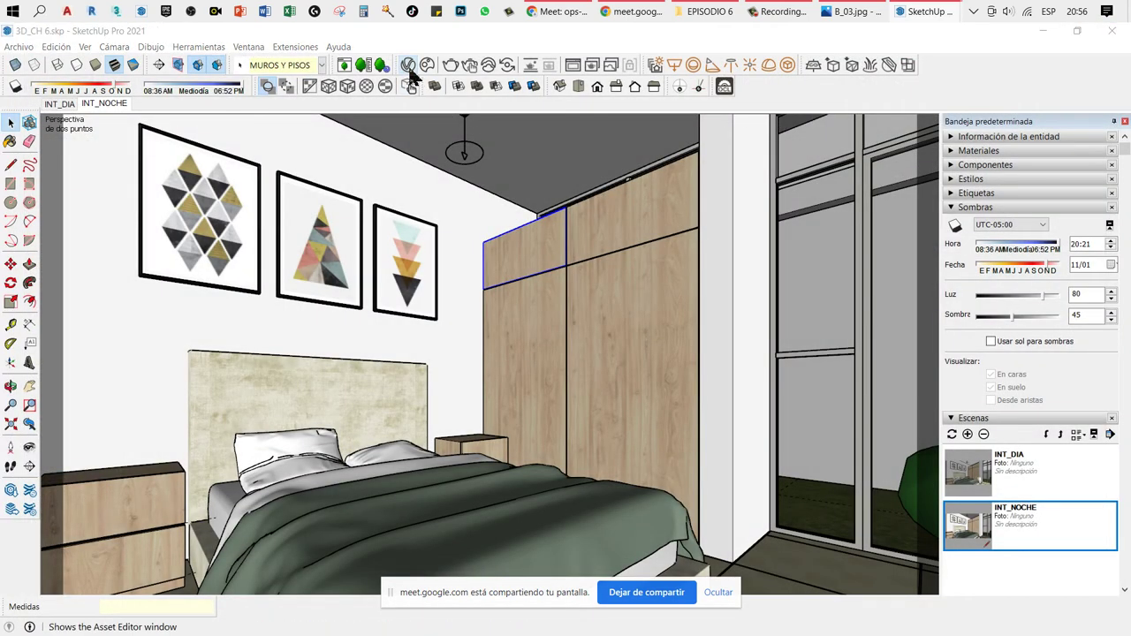
pyautogui.click(407, 65)
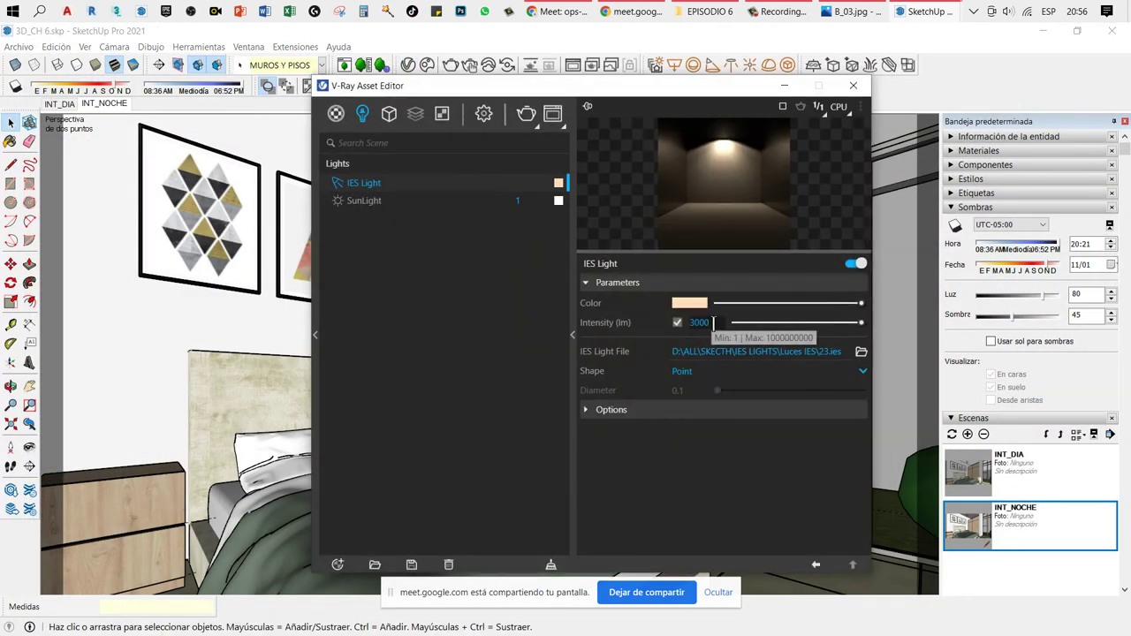
pyautogui.write('10')
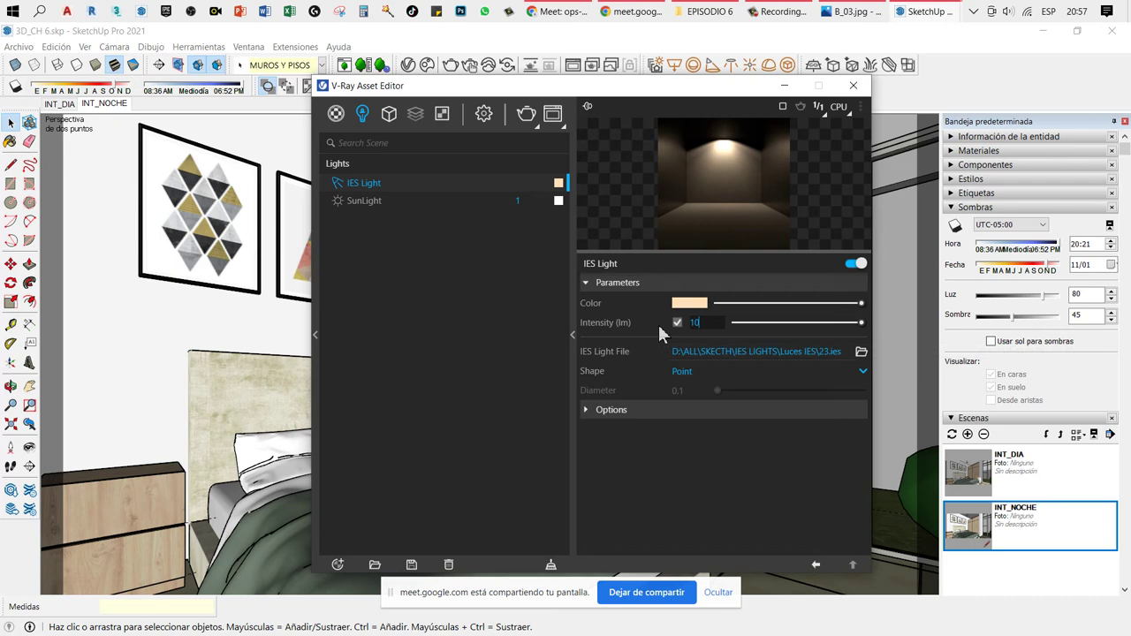
pyautogui.write('000')
pyautogui.press('Return')
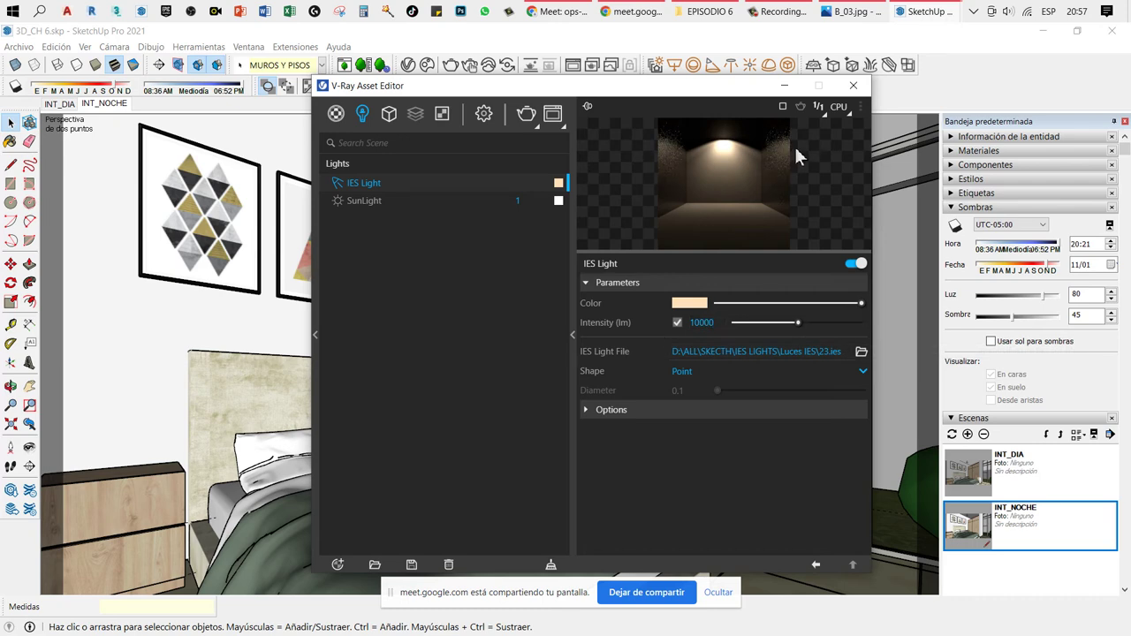
pyautogui.click(784, 85)
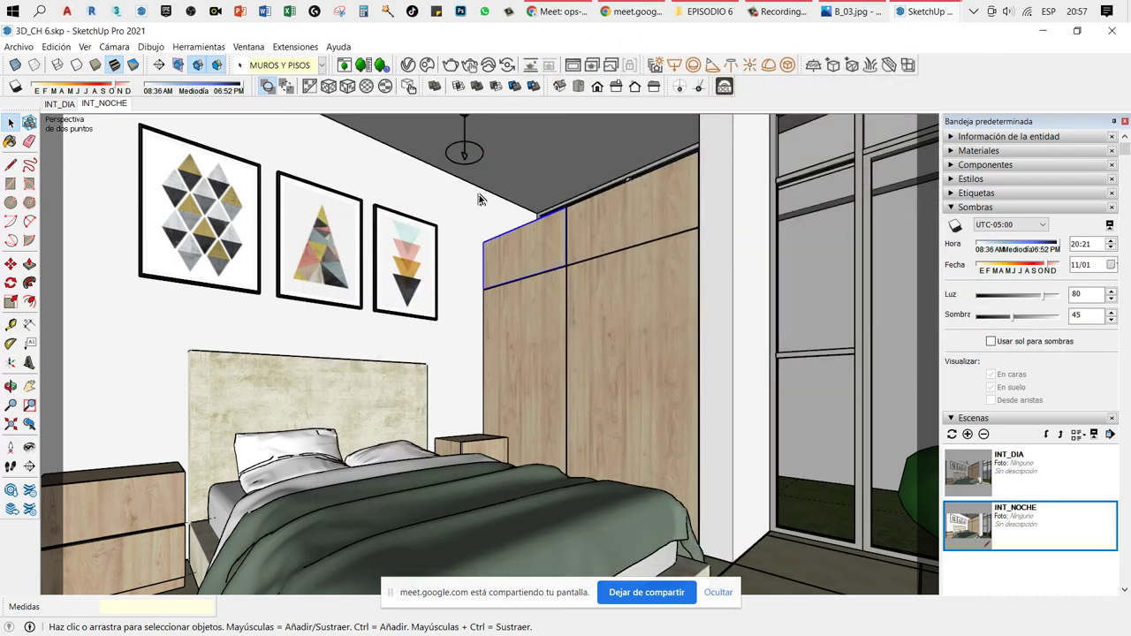
pyautogui.click(450, 65)
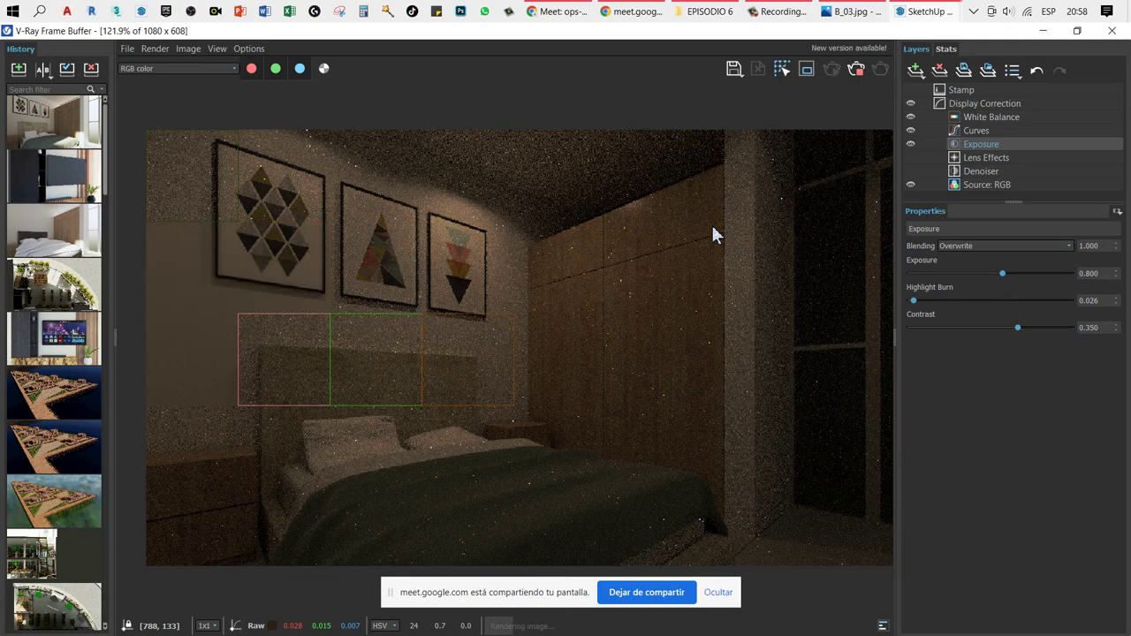
# Step: Stop the 10000 lm render once it shows the room still dim and noisy
pyautogui.click(857, 69)
# Step: Close the frame buffer and raise the IES Light intensity to 50000 lm
pyautogui.click(1111, 30)
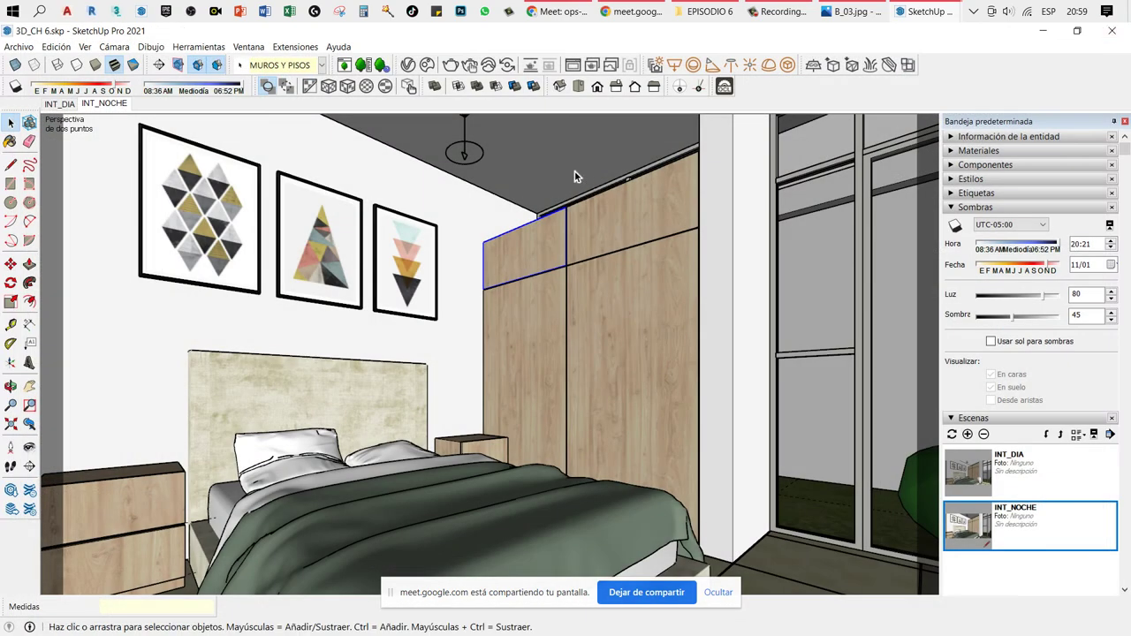
pyautogui.click(407, 65)
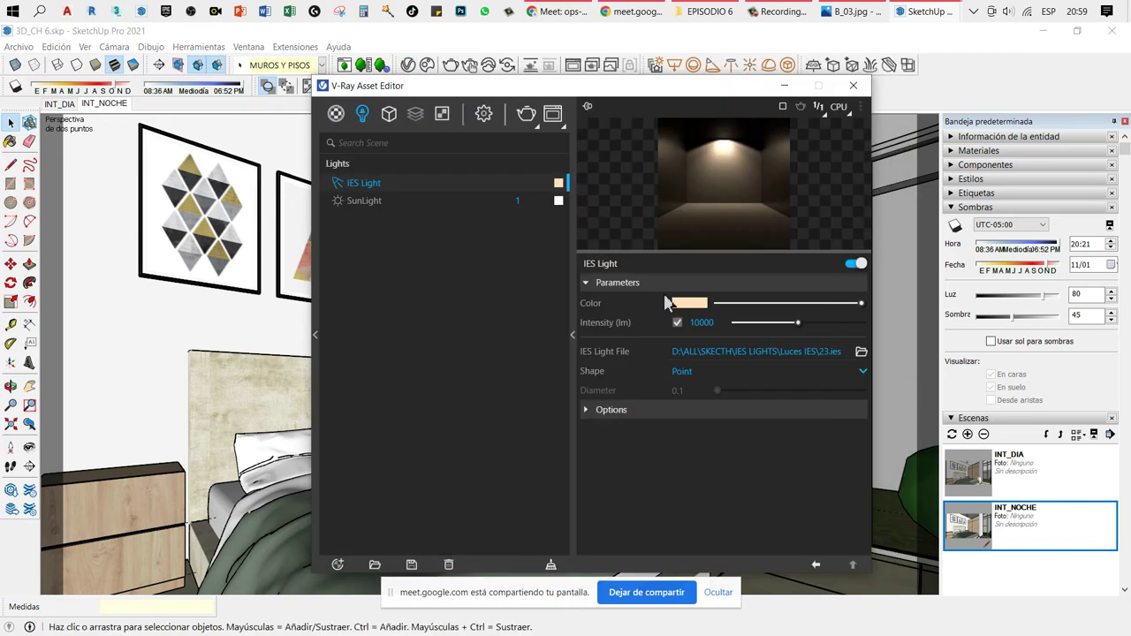
pyautogui.click(701, 323)
pyautogui.write('5')
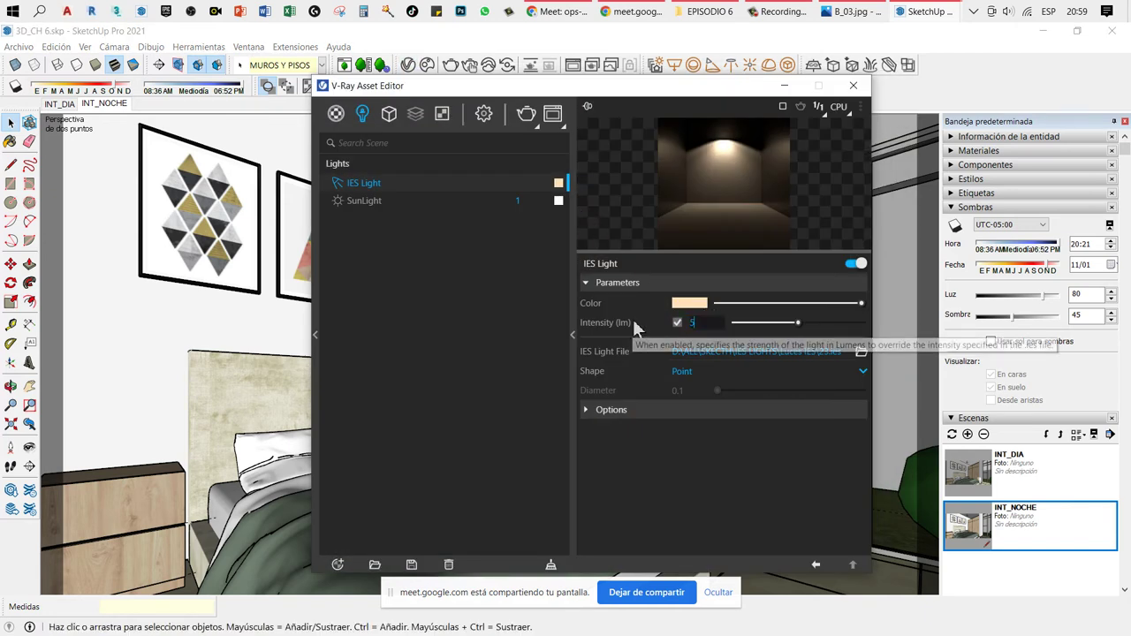
pyautogui.write('0000')
pyautogui.press('Return')
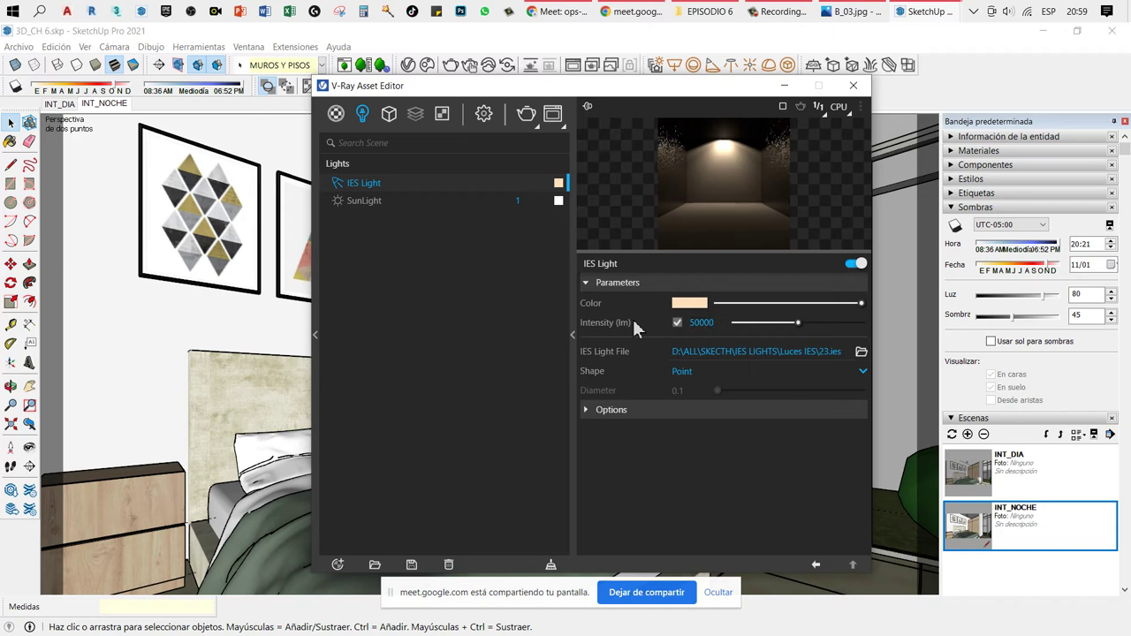
pyautogui.click(784, 84)
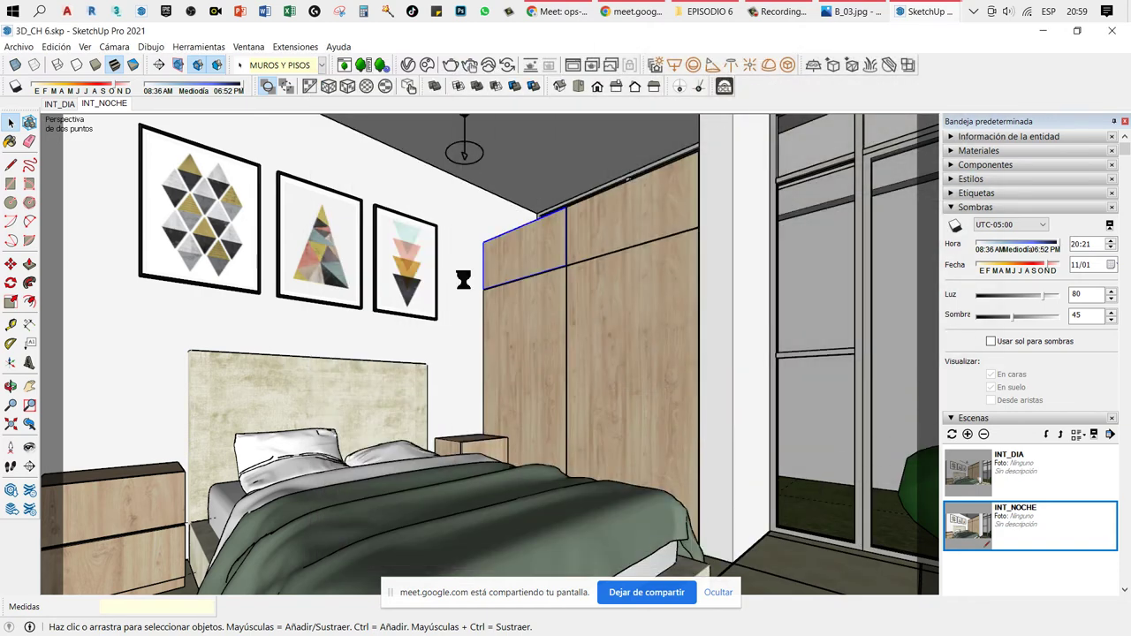
# Step: Update the INT_NOCHE scene and start a render with the stronger light
pyautogui.rightClick(118, 108)
pyautogui.click(147, 162)
pyautogui.click(453, 66)
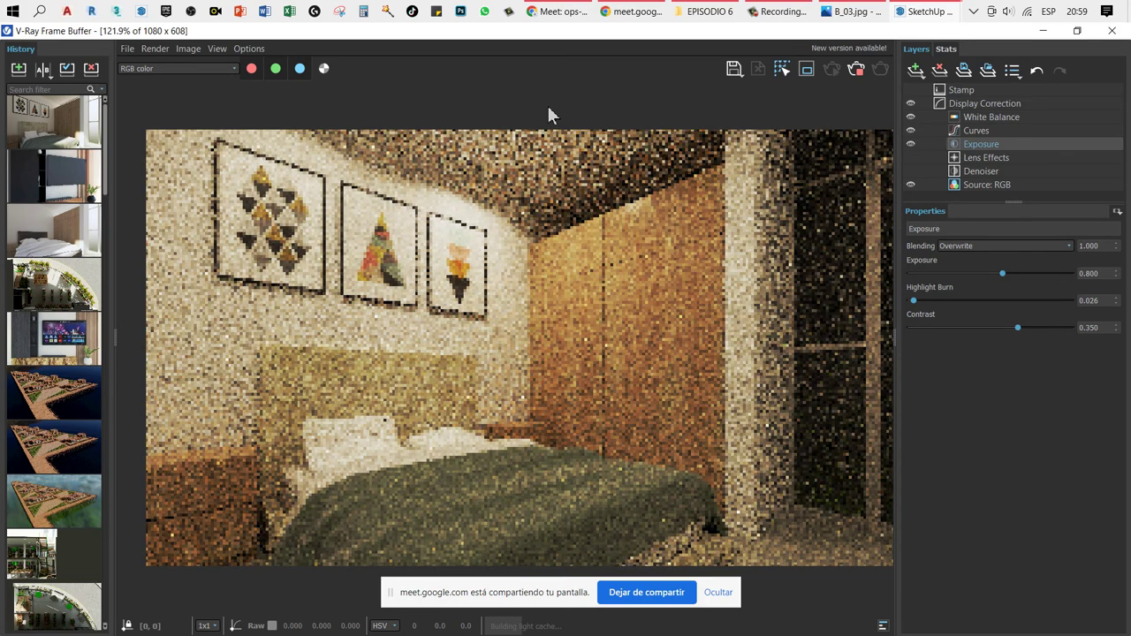
# Step: Stop the brightly lit 50000 lm render and close the V-Ray Frame Buffer
pyautogui.click(856, 68)
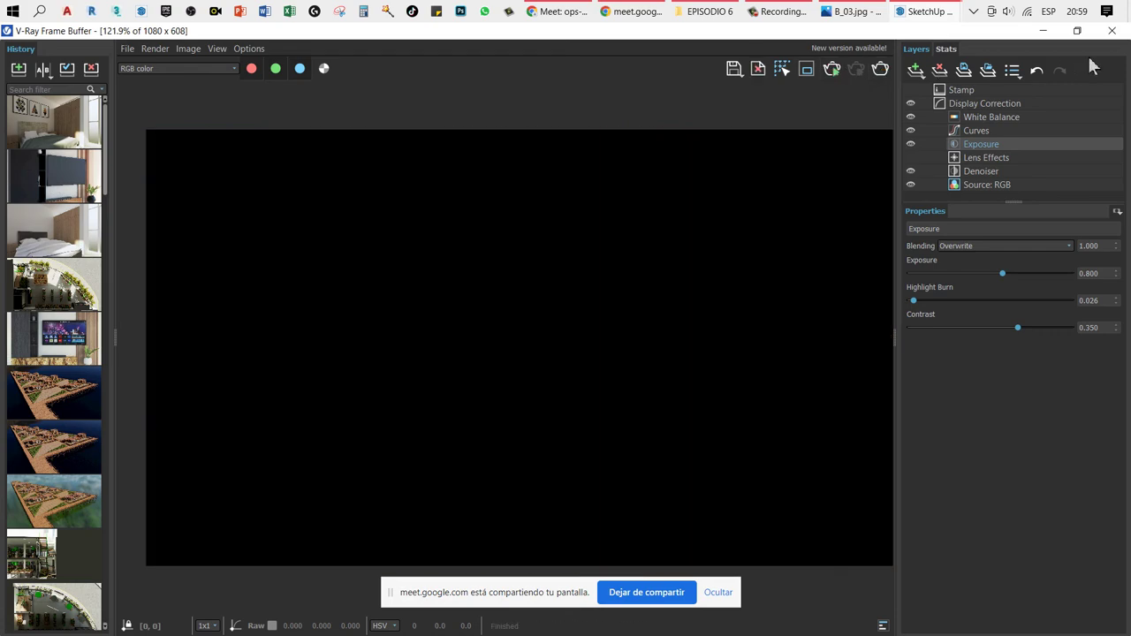
pyautogui.click(1112, 33)
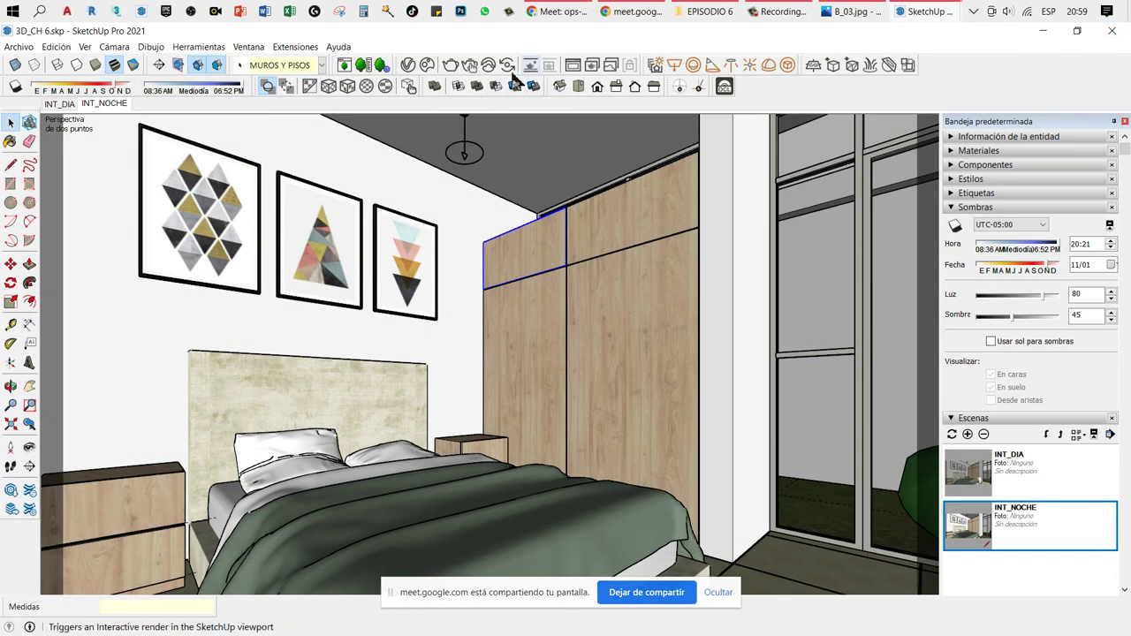
# Step: Lower the IES Light intensity to 40000 lm in the Asset Editor
pyautogui.click(433, 85)
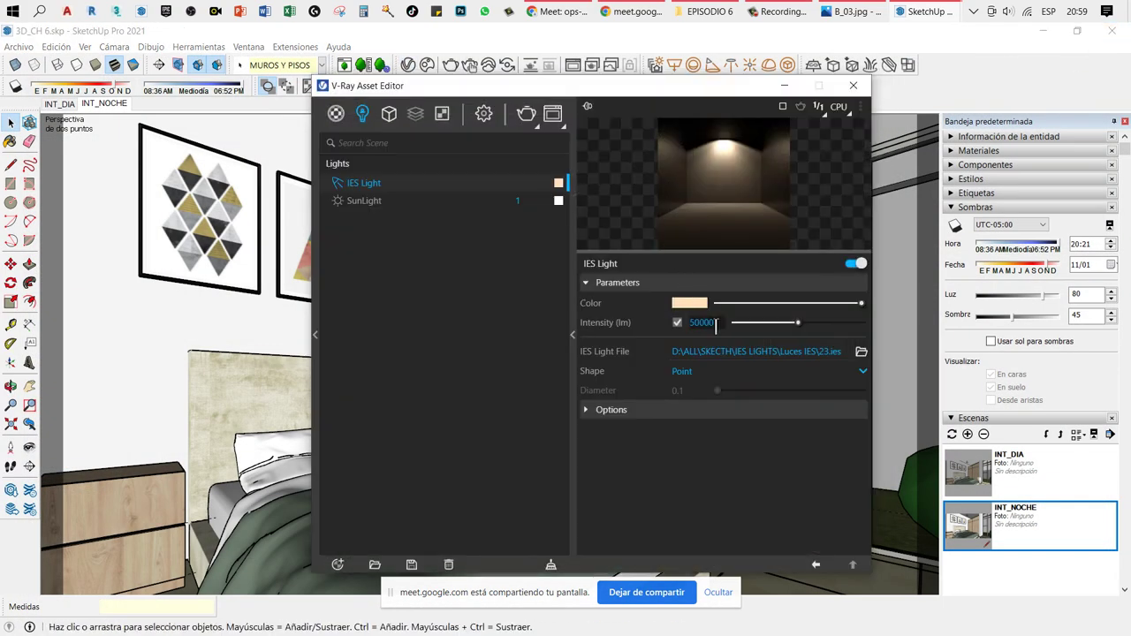
pyautogui.write('40000')
pyautogui.press('Return')
pyautogui.click(852, 86)
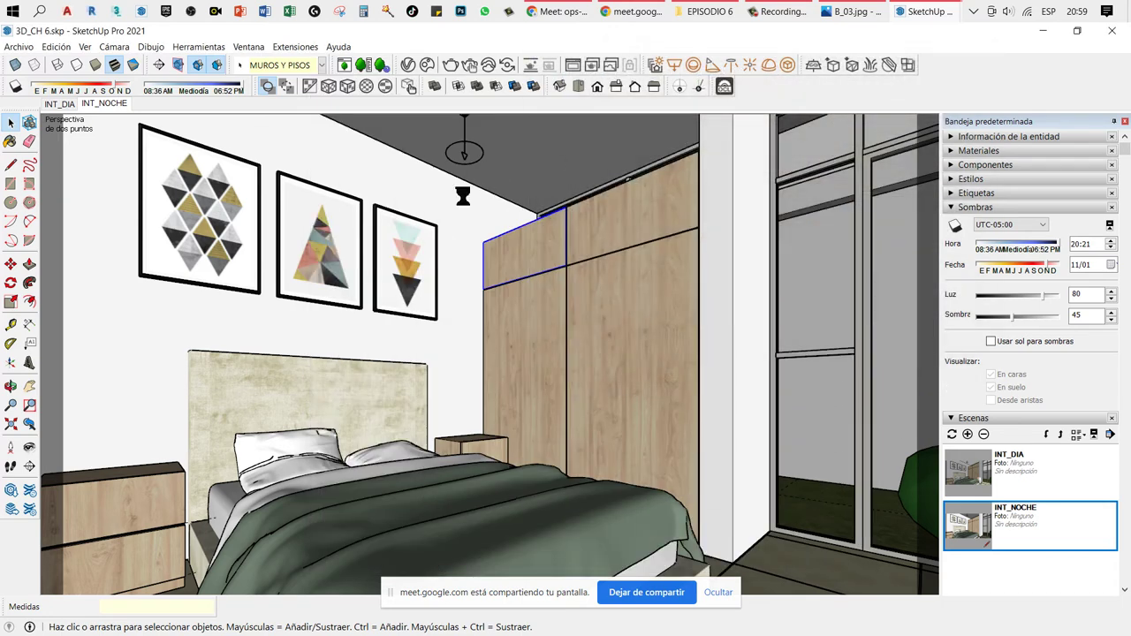
# Step: Update the INT_NOCHE scene and start a fresh render at 40000 lm
pyautogui.rightClick(117, 105)
pyautogui.click(159, 162)
pyautogui.click(470, 85)
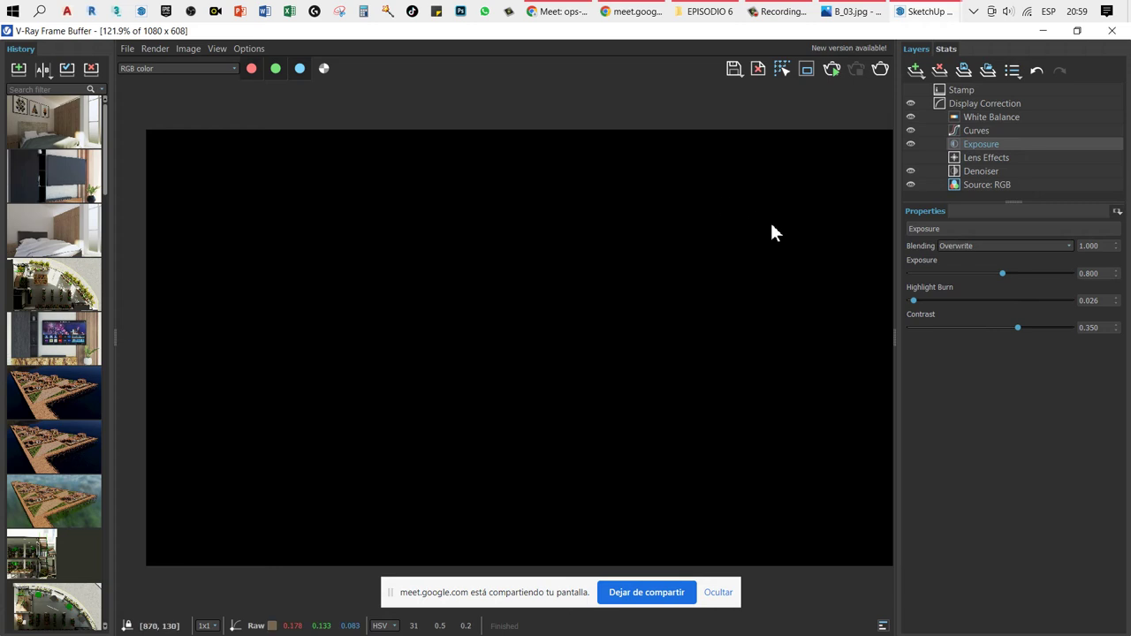
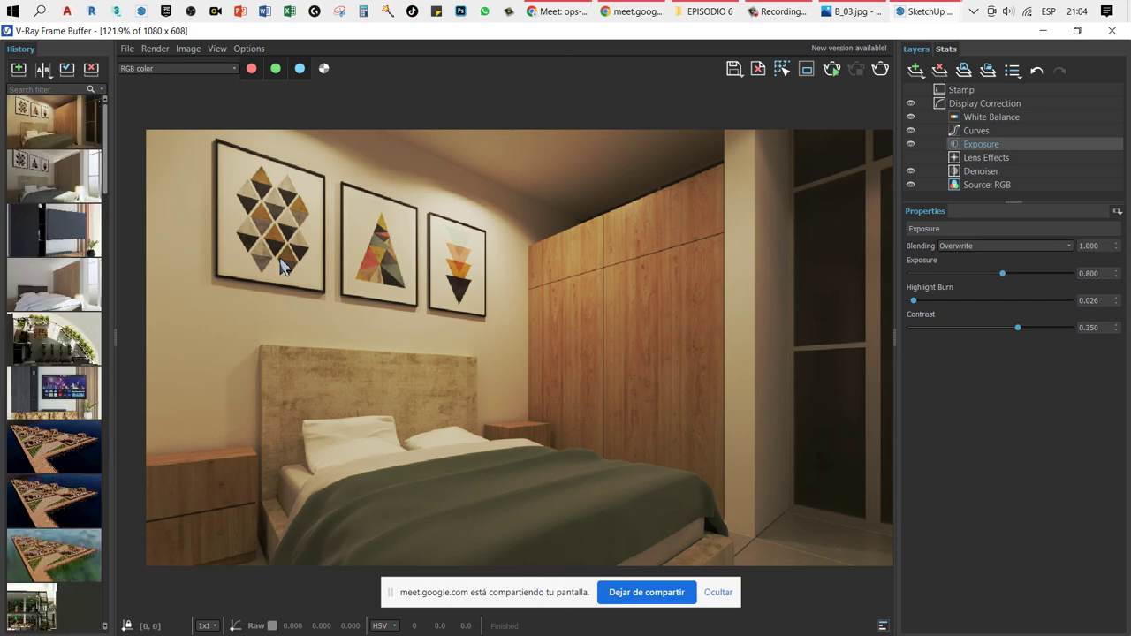
# Step: Save the render as a JPEG, starting from the RI_D.jpg name and editing it toward RI_N.jpg
pyautogui.click(731, 71)
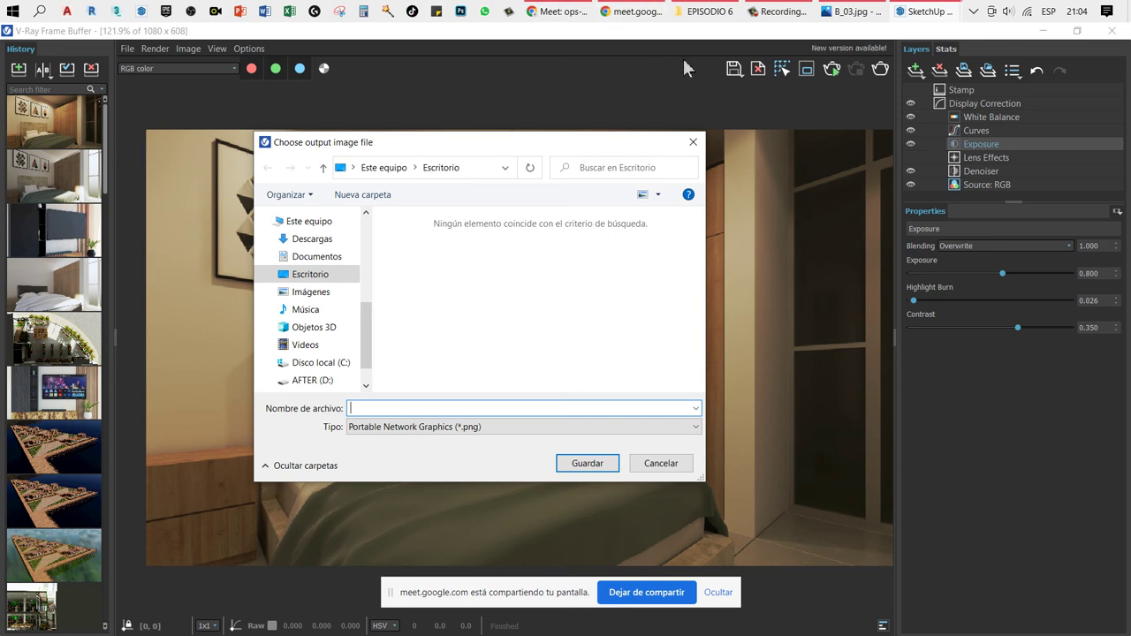
pyautogui.click(457, 426)
pyautogui.click(442, 500)
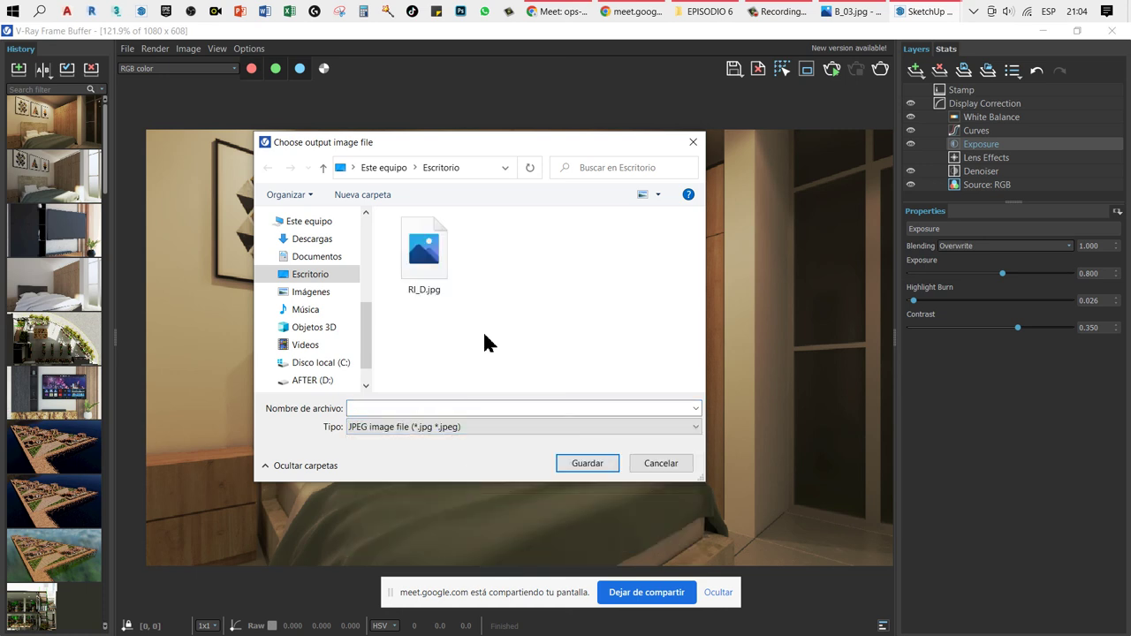
pyautogui.click(423, 265)
pyautogui.click(365, 409)
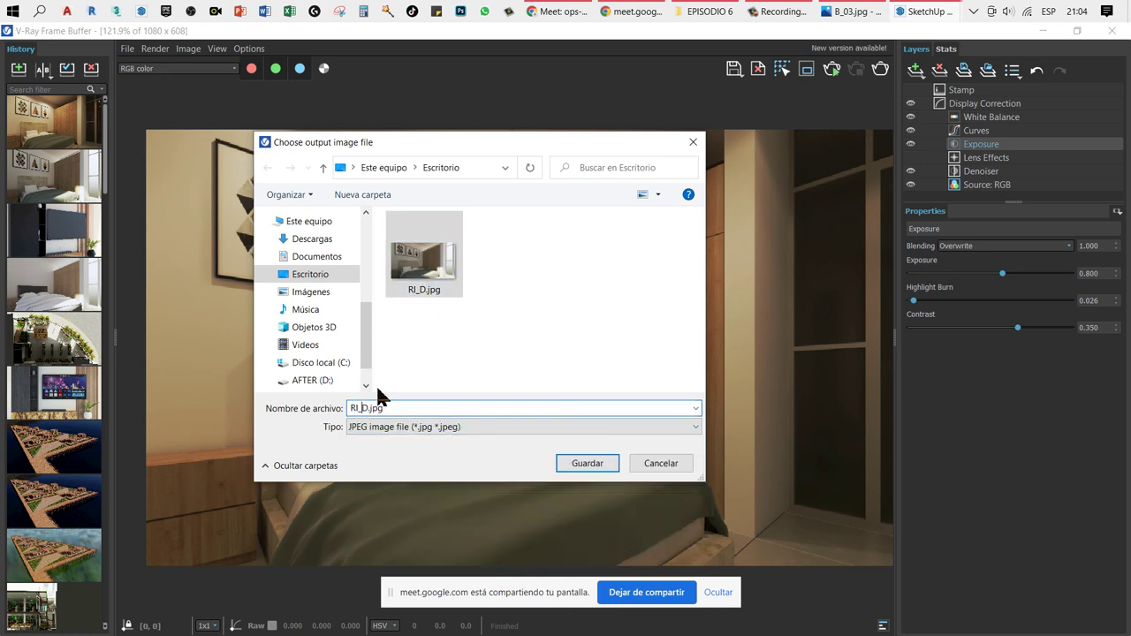
pyautogui.press('BackSpace')
pyautogui.write('N')
pyautogui.press('BackSpace')
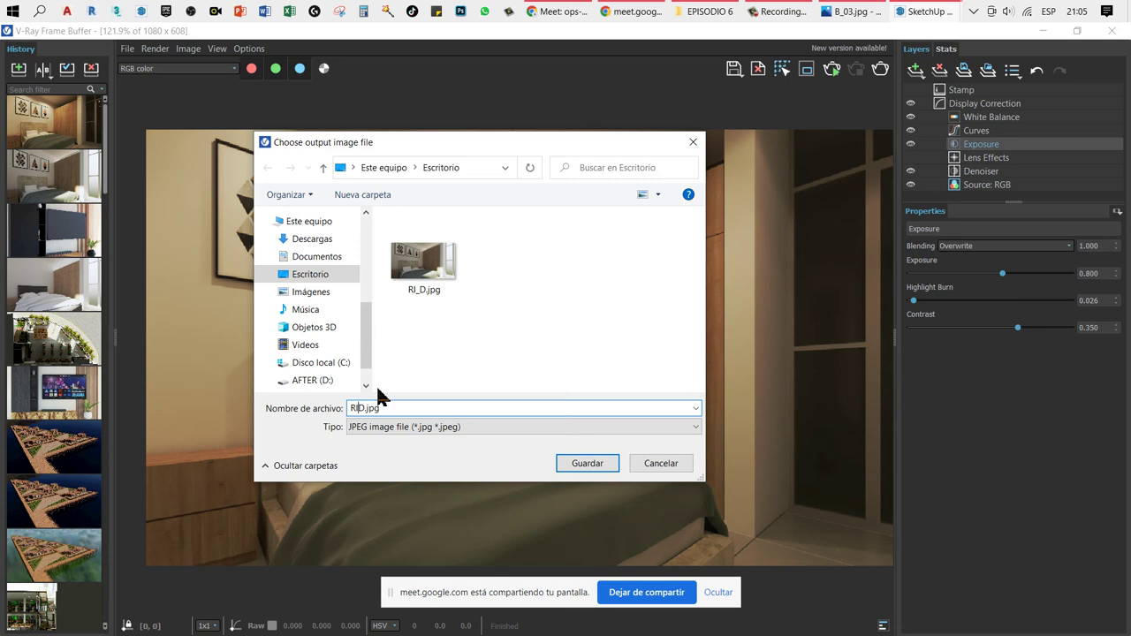
pyautogui.write('_')
pyautogui.press('Delete')
# Step: Finish the name as RI_N.jpg, save it to the desktop, and close the frame buffer
pyautogui.write('N')
pyautogui.click(587, 465)
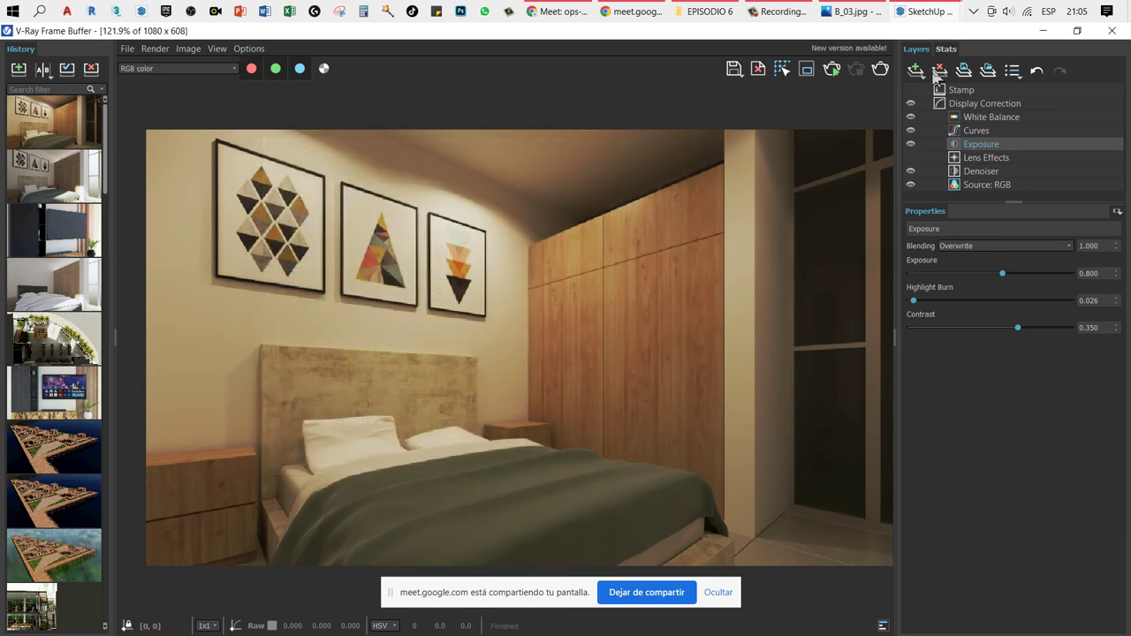
pyautogui.click(1111, 34)
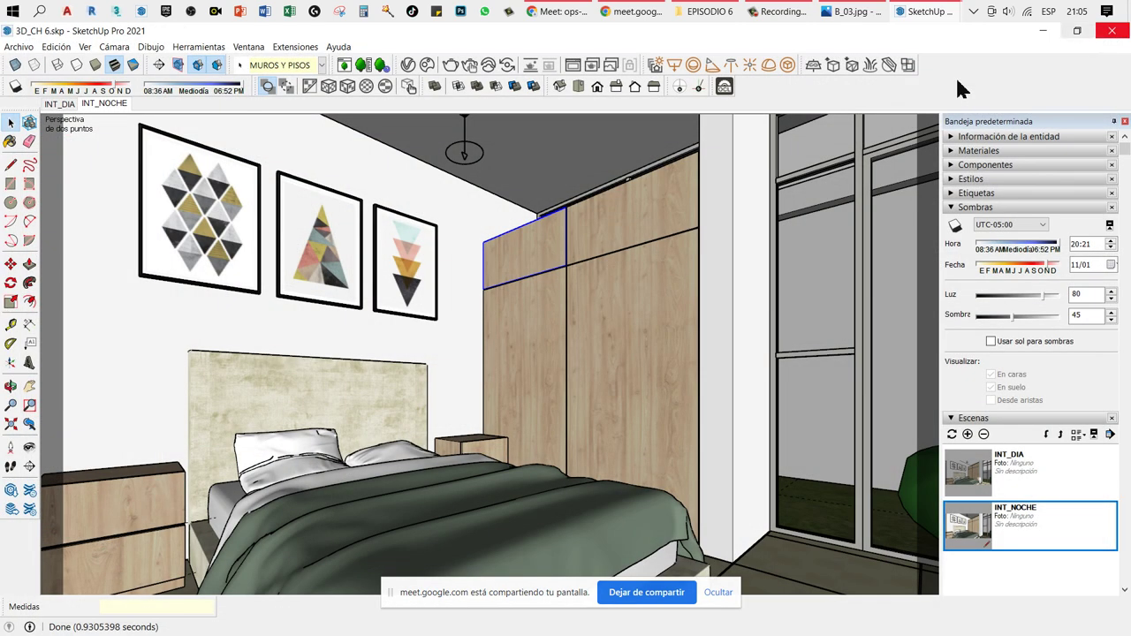
# Step: Save the SketchUp model 3D_CH 6.skp and close SketchUp
pyautogui.click(19, 47)
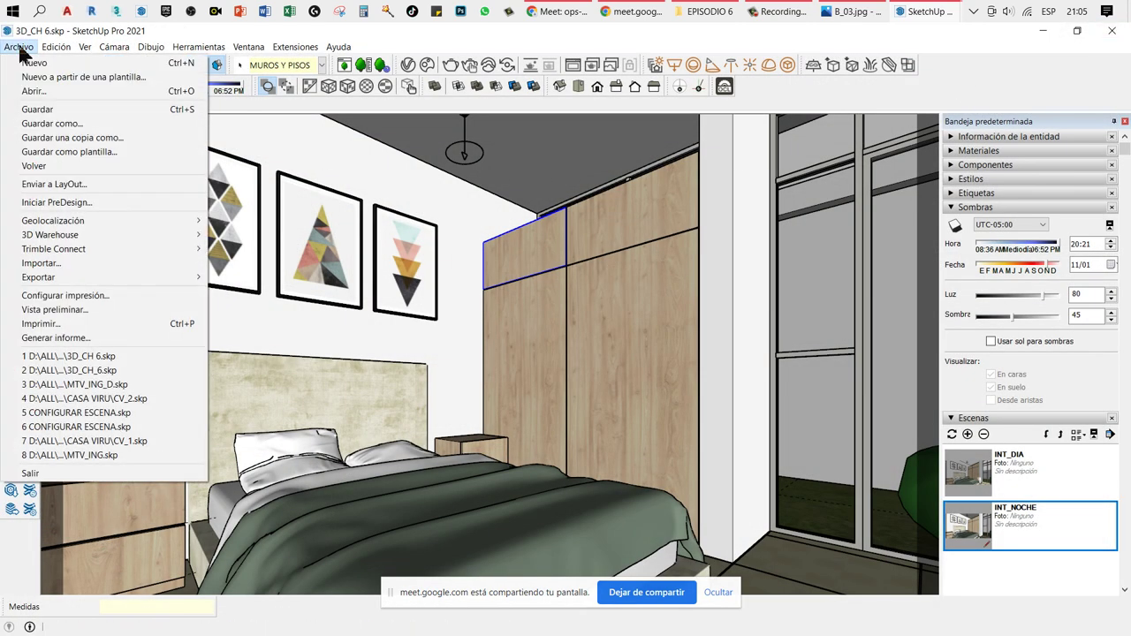
pyautogui.click(69, 110)
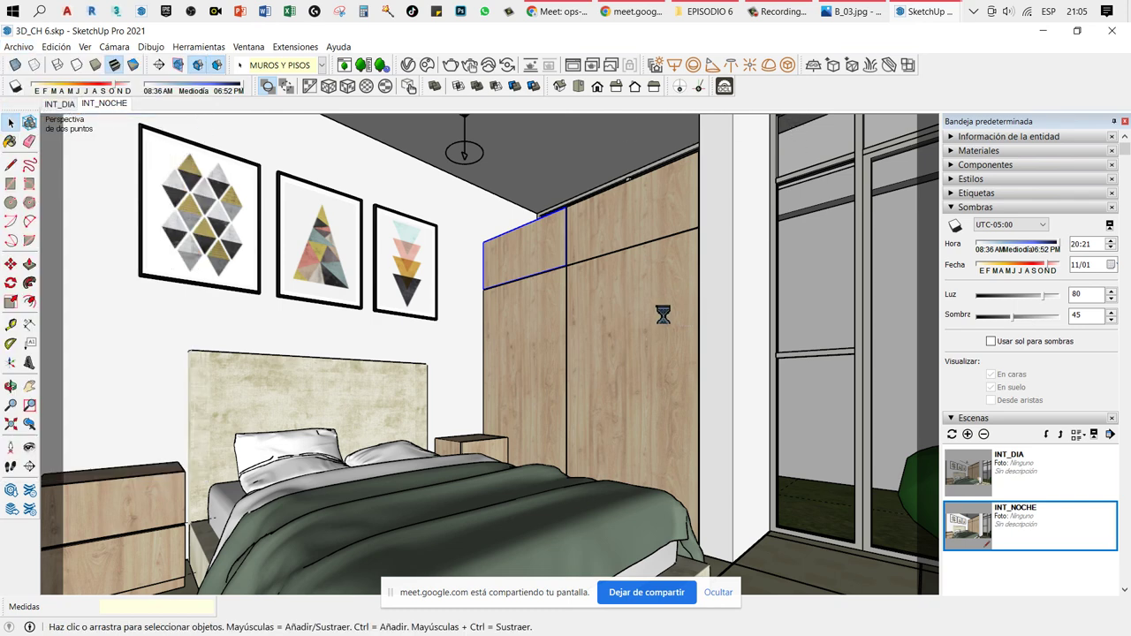
pyautogui.click(1112, 33)
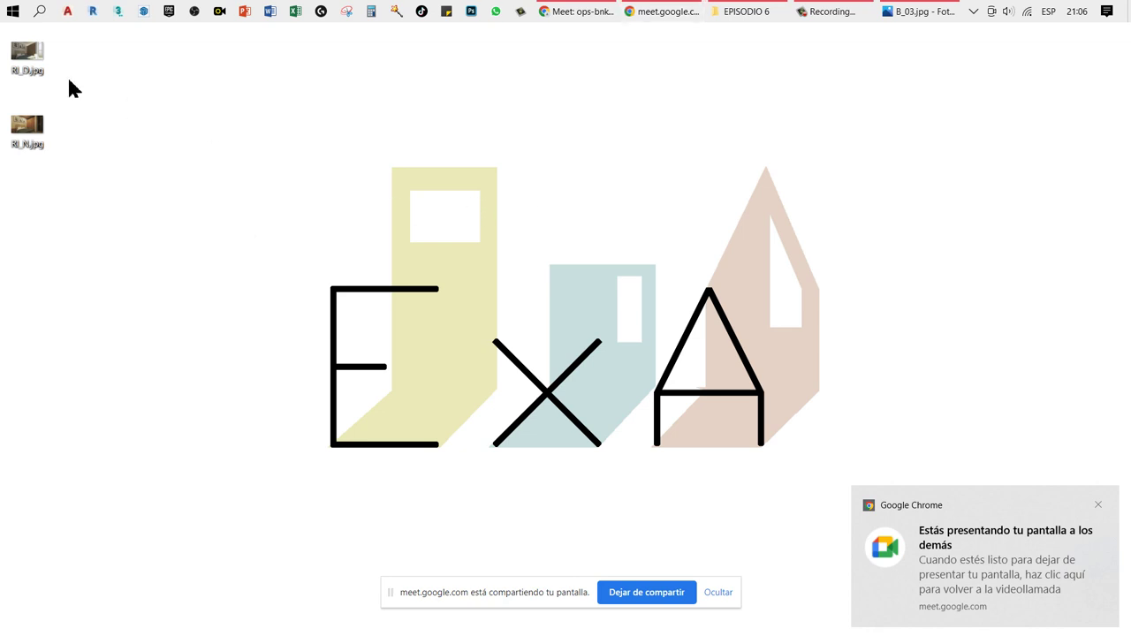
# Step: Open RI_D.jpg from the desktop in Photos and move to the night render RI_N.jpg
pyautogui.click(29, 53)
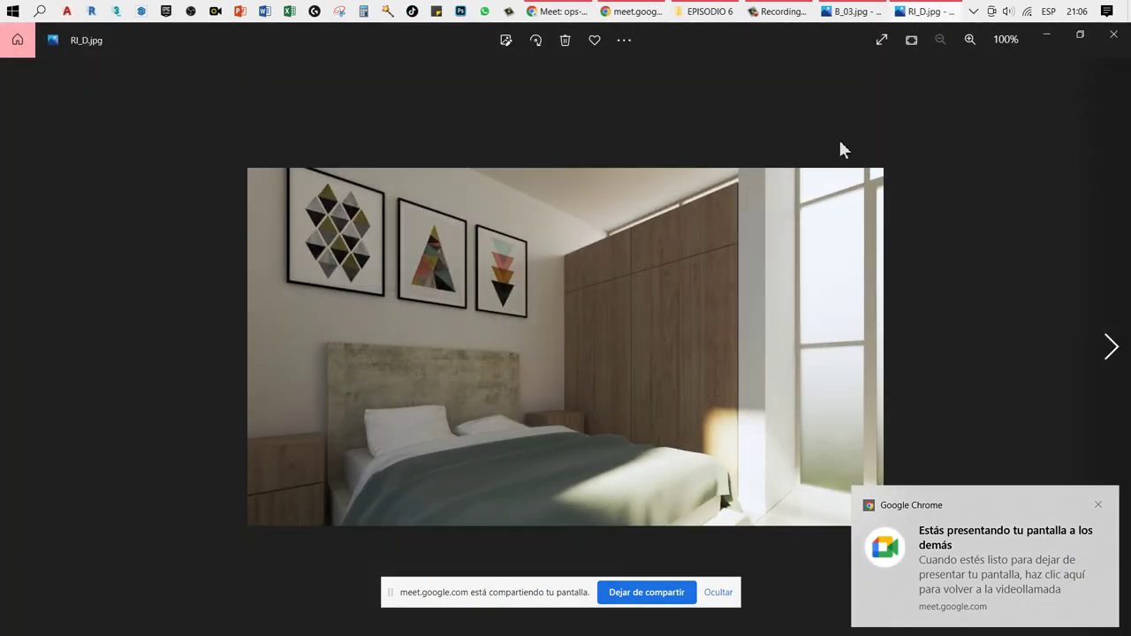
pyautogui.scroll(1, 854, 289)
pyautogui.scroll(1, 854, 288)
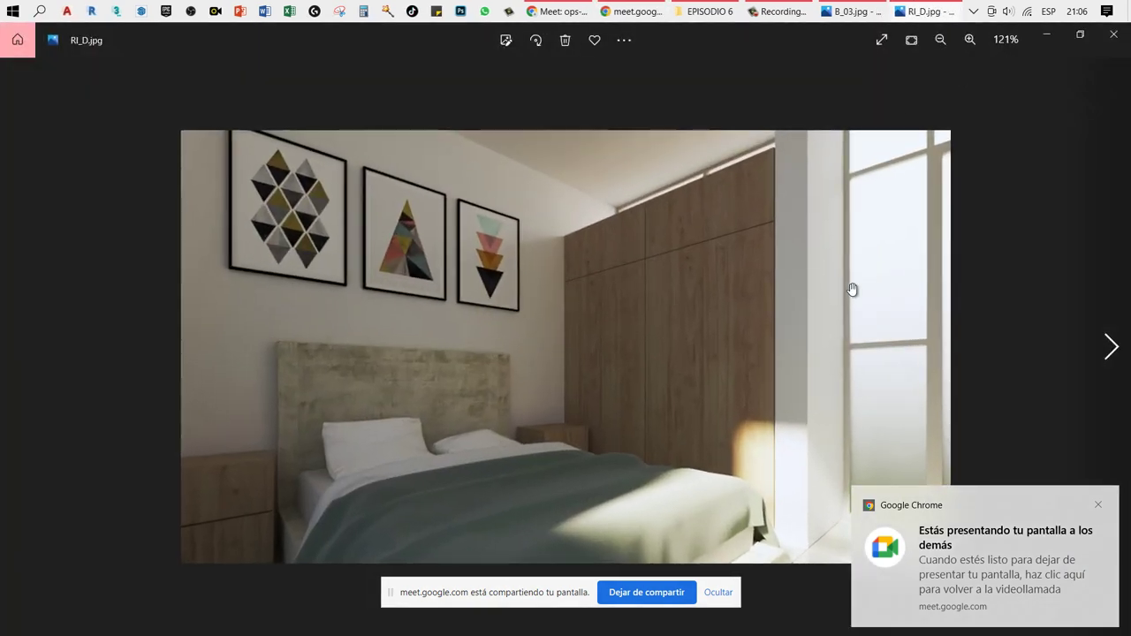
pyautogui.click(1111, 354)
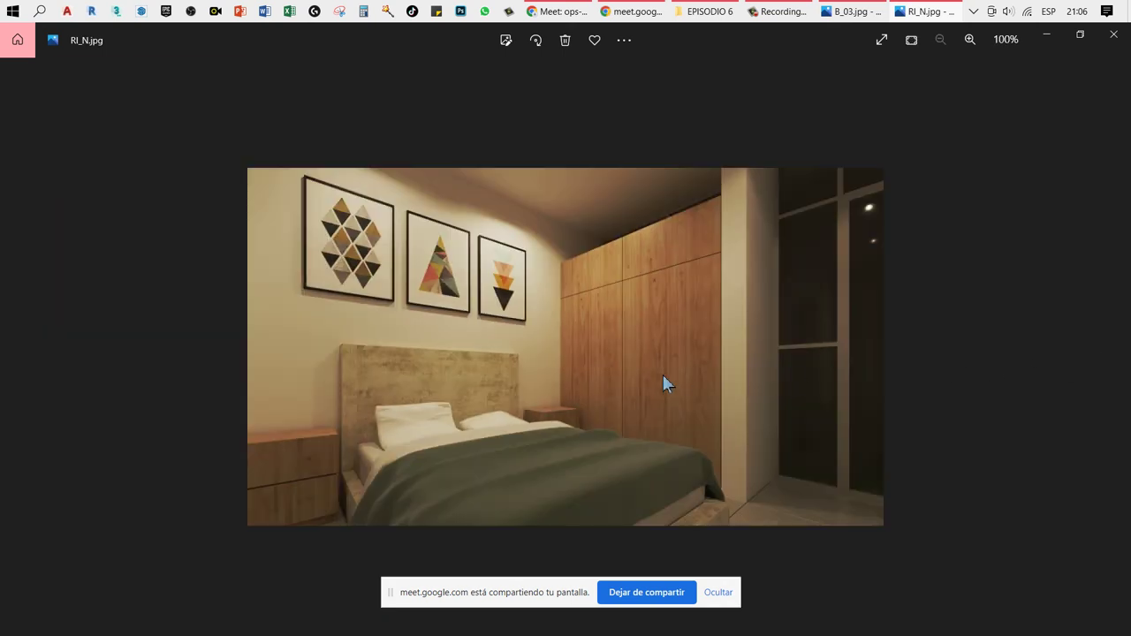
pyautogui.scroll(1, 642, 381)
pyautogui.scroll(1, 641, 381)
# Step: Inspect RI_N.jpg full screen and at actual size, then view RI_D.jpg at actual size
pyautogui.click(880, 41)
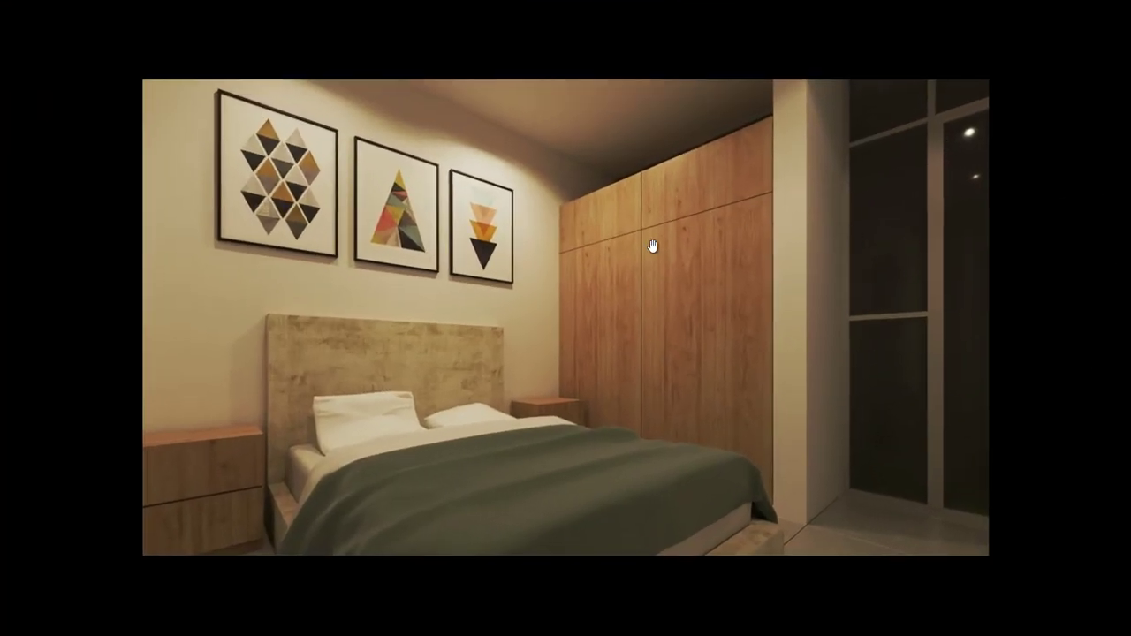
pyautogui.scroll(-1, 561, 295)
pyautogui.scroll(-1, 548, 285)
pyautogui.press('Escape')
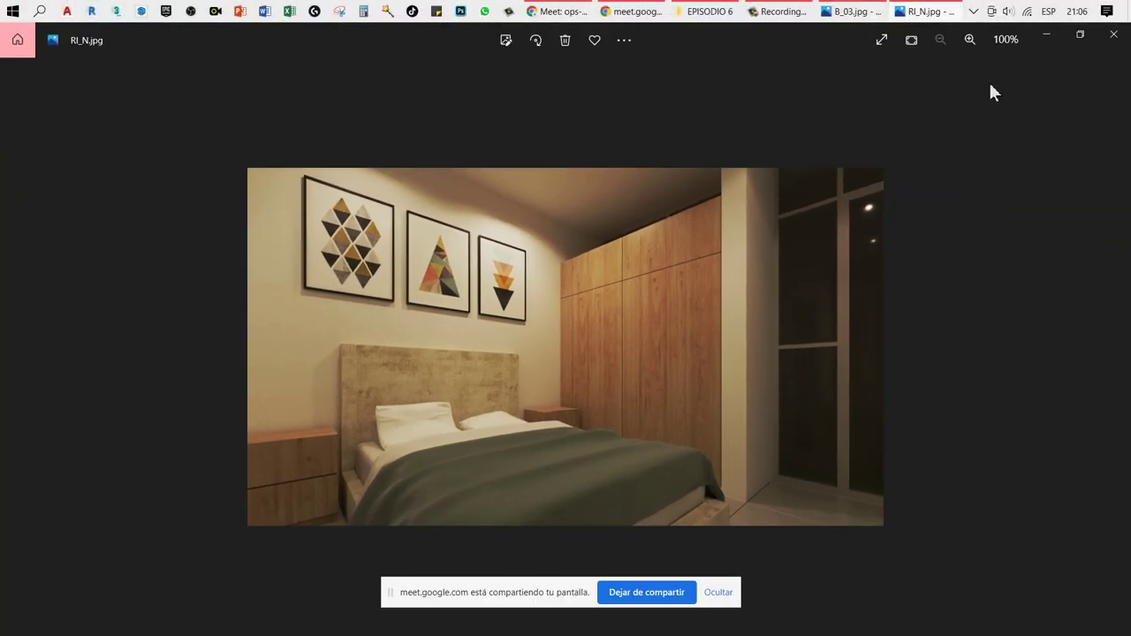
pyautogui.click(912, 41)
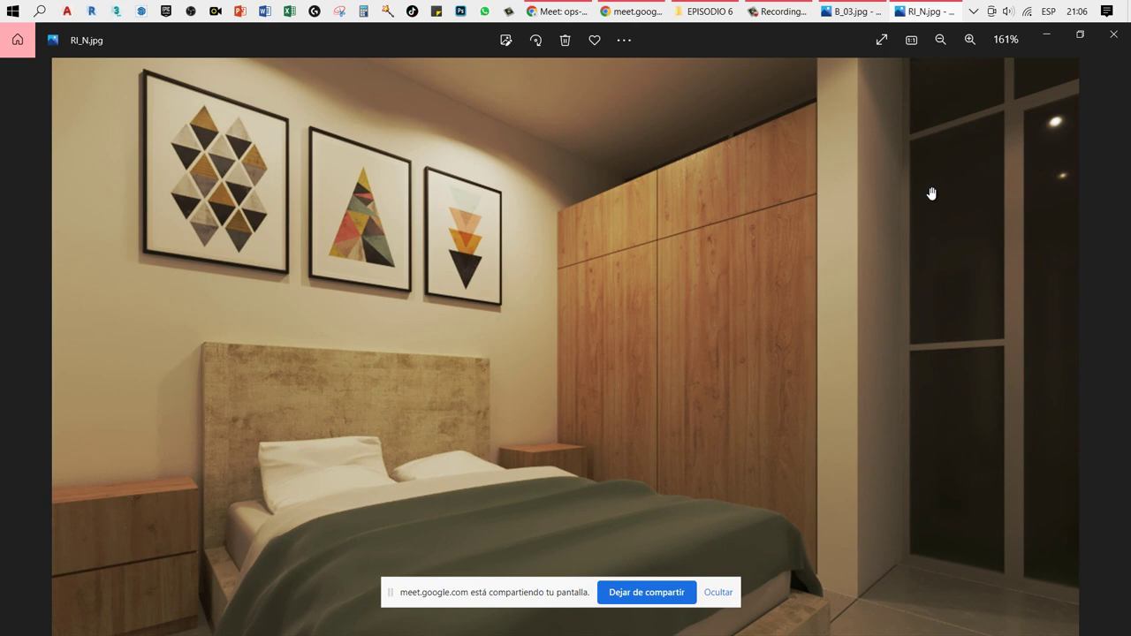
pyautogui.click(22, 345)
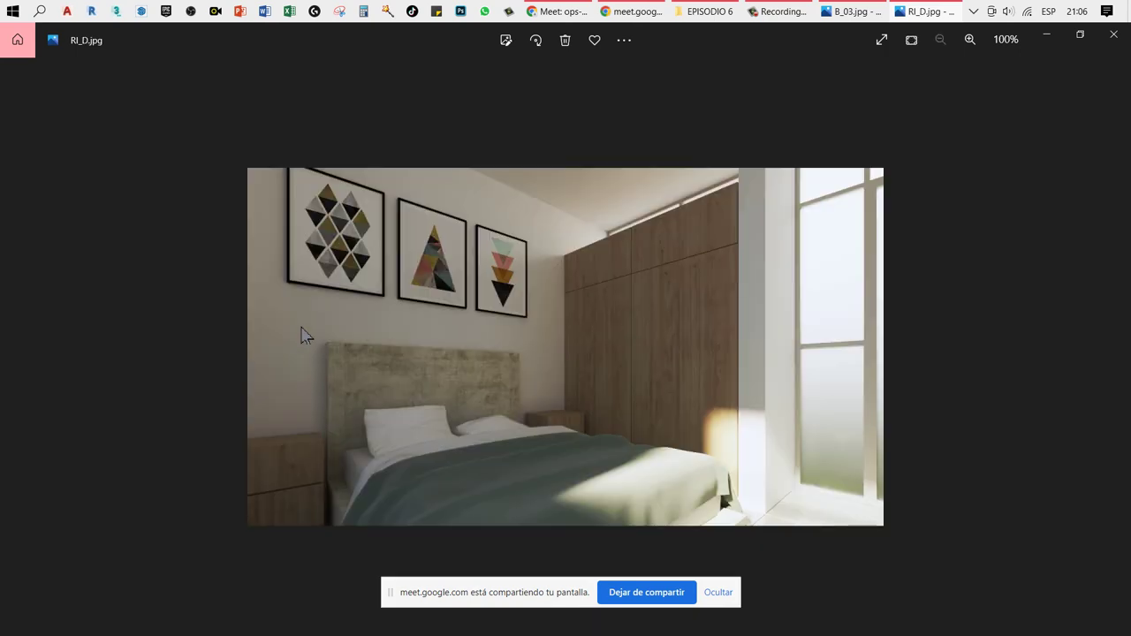
pyautogui.click(912, 41)
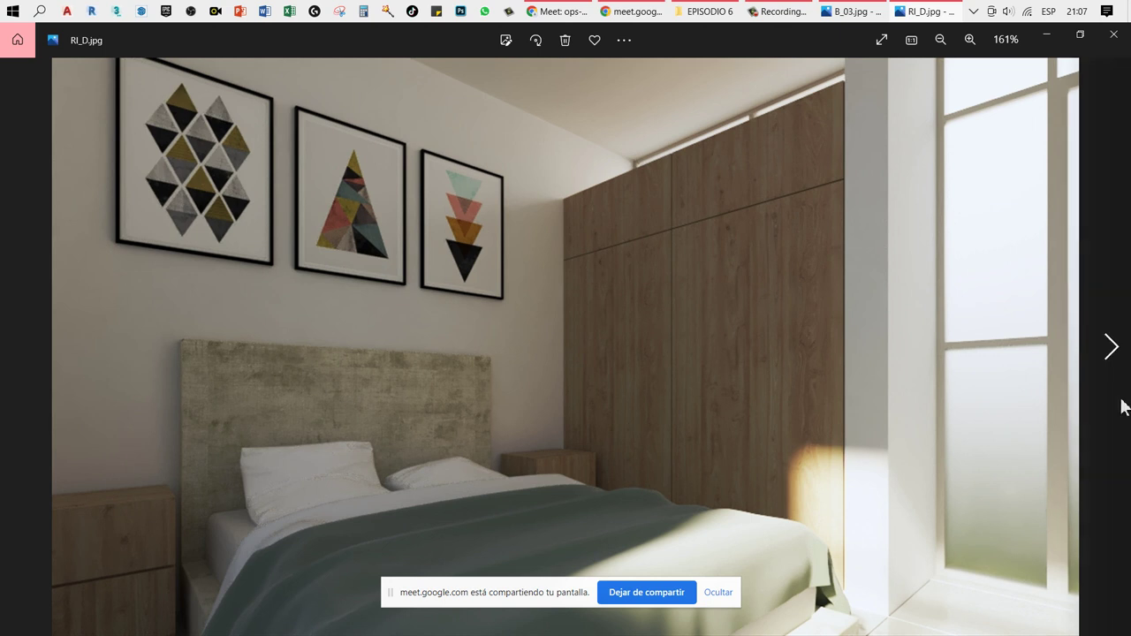
# Step: Flip back and forth between RI_D.jpg and RI_N.jpg repeatedly, ending on the night render
pyautogui.click(1122, 352)
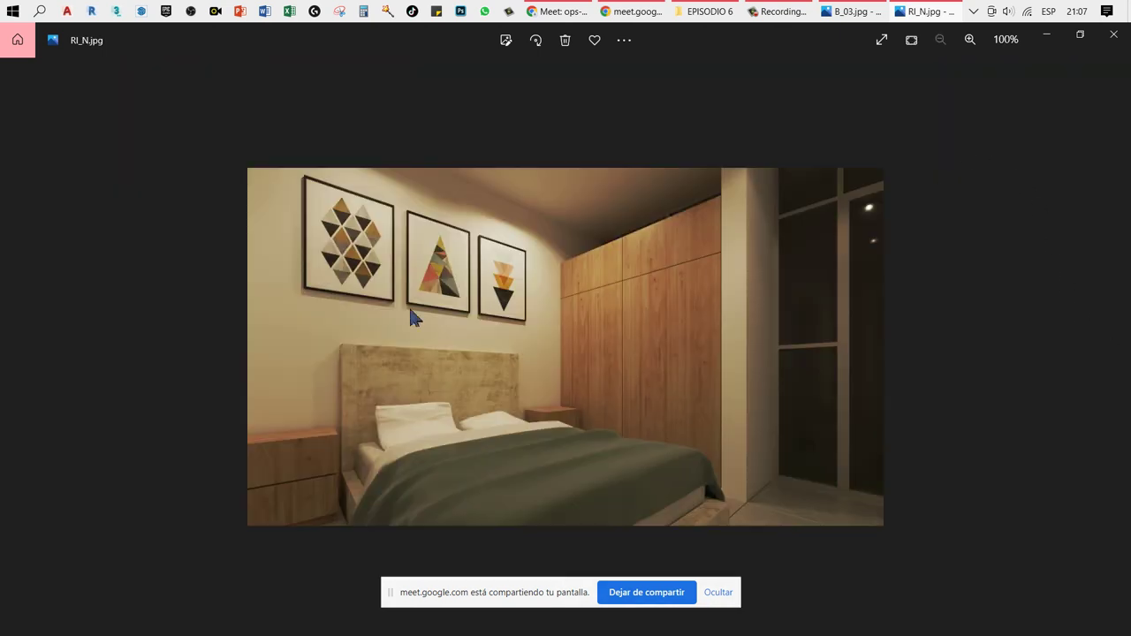
pyautogui.click(25, 362)
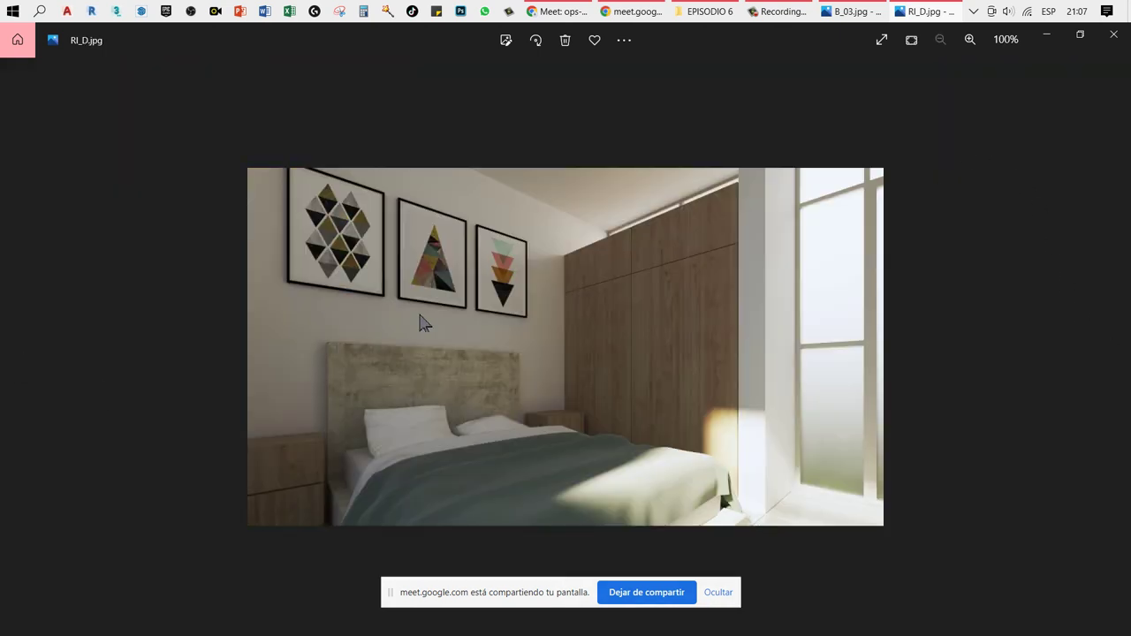
pyautogui.click(1116, 355)
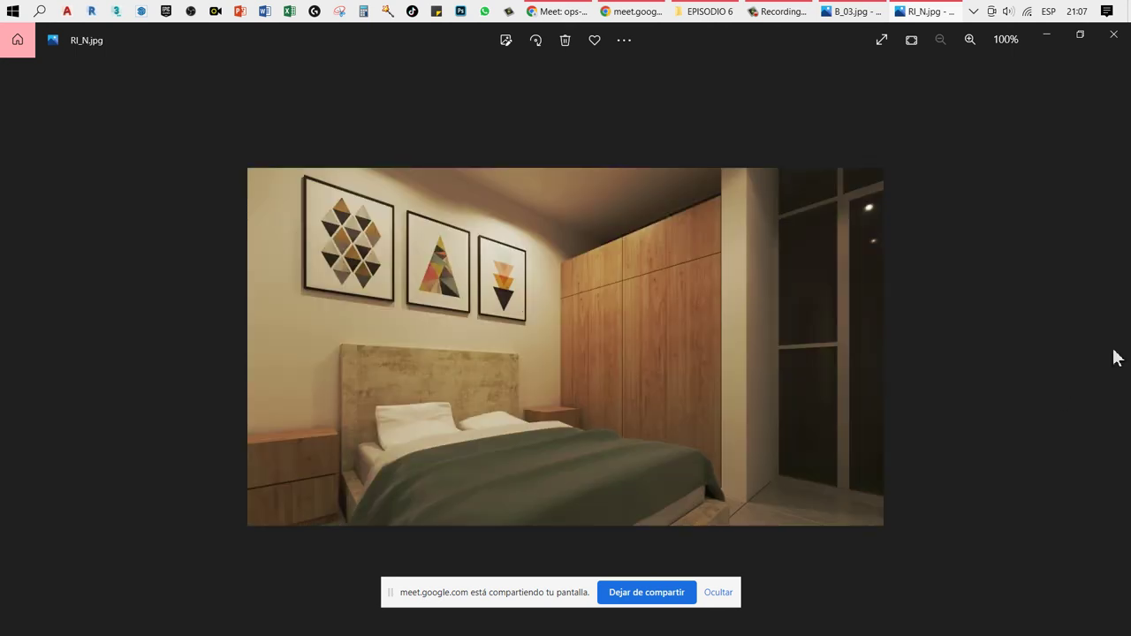
pyautogui.click(1113, 357)
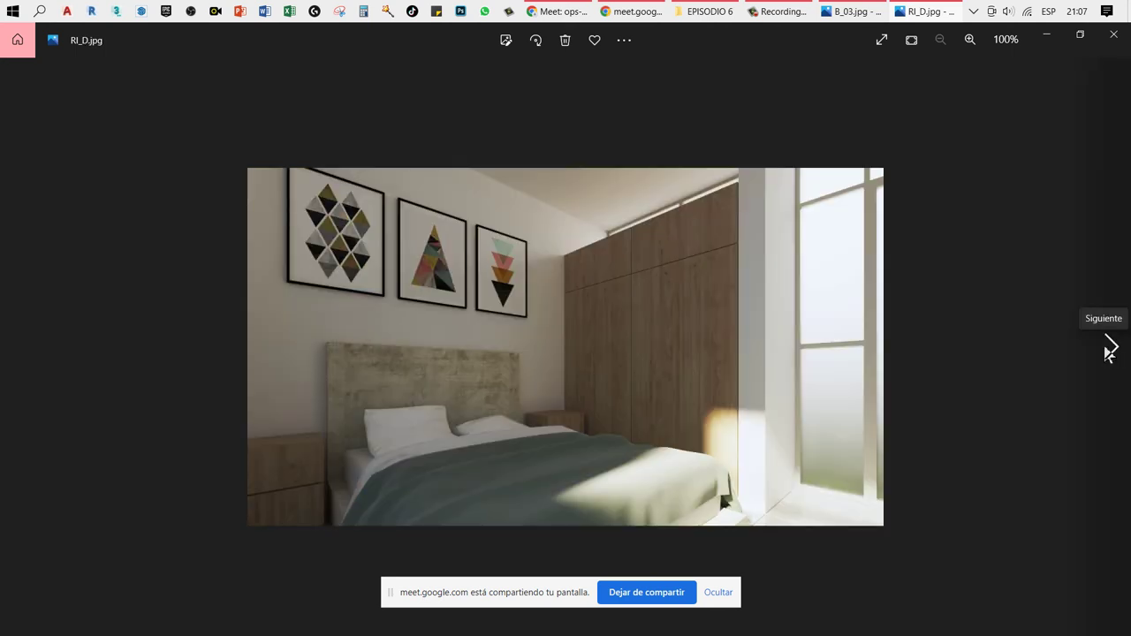
pyautogui.click(1108, 353)
pyautogui.click(1109, 354)
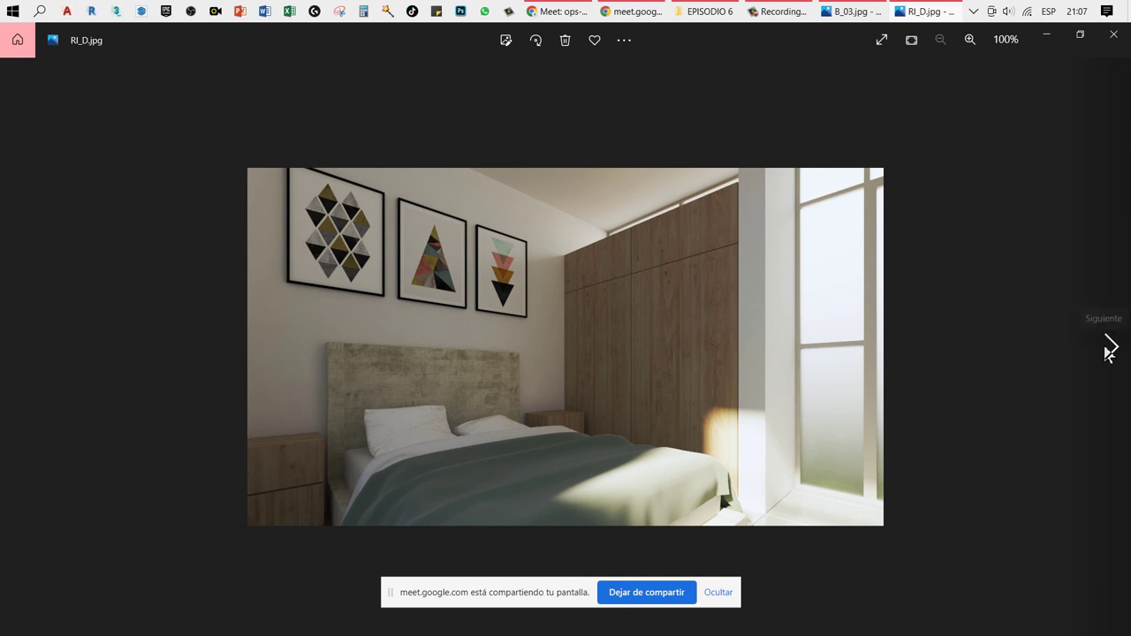
pyautogui.click(1109, 355)
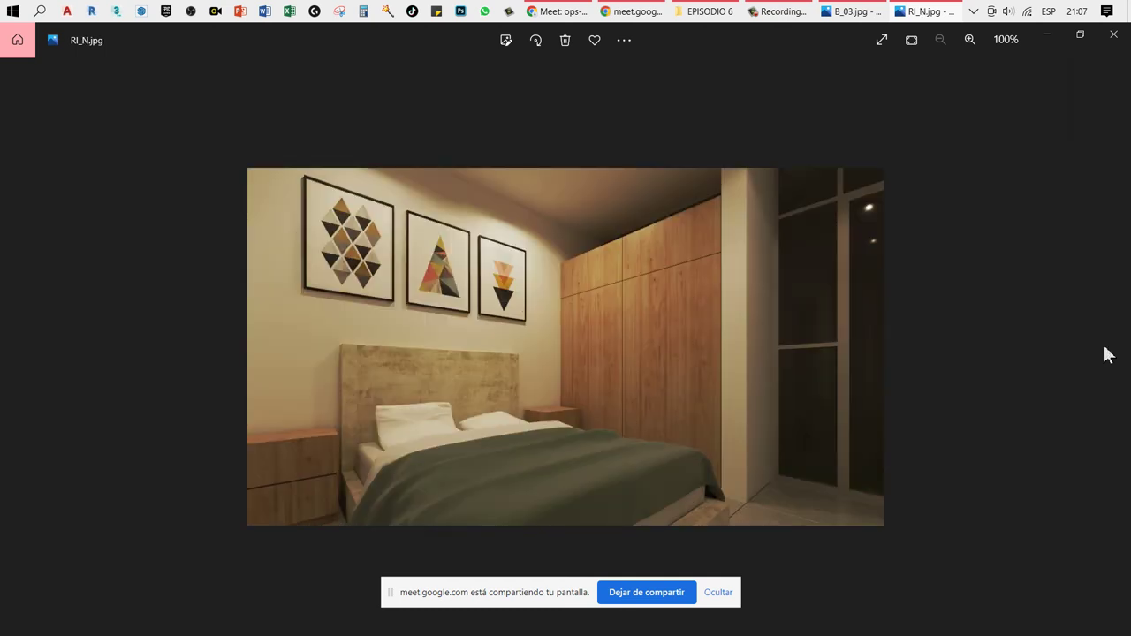
pyautogui.click(1109, 355)
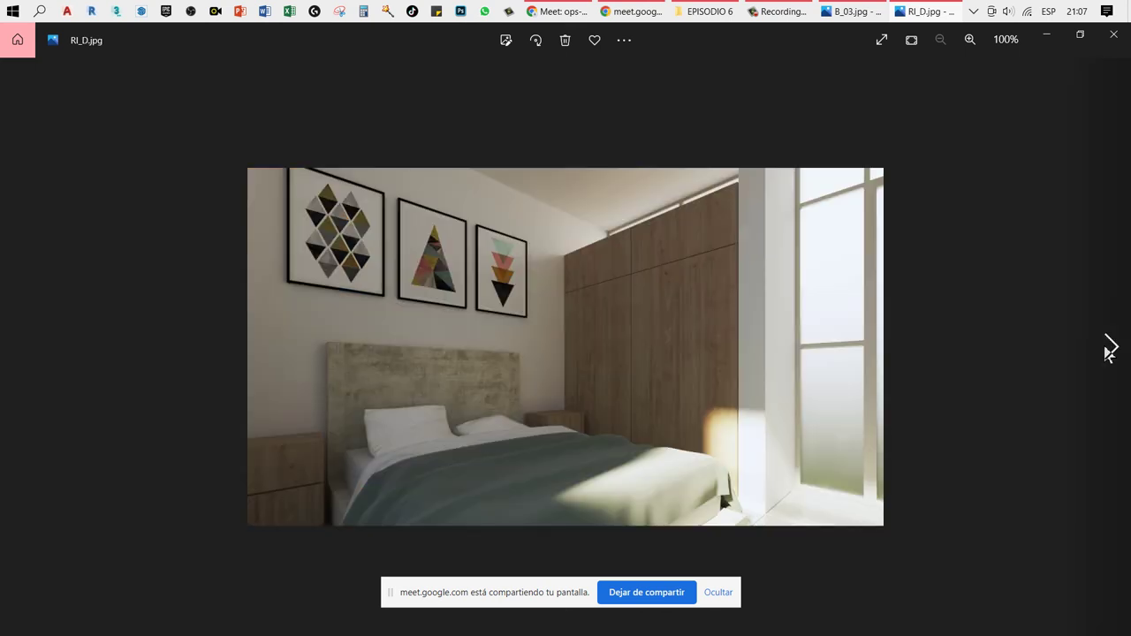
pyautogui.click(1109, 354)
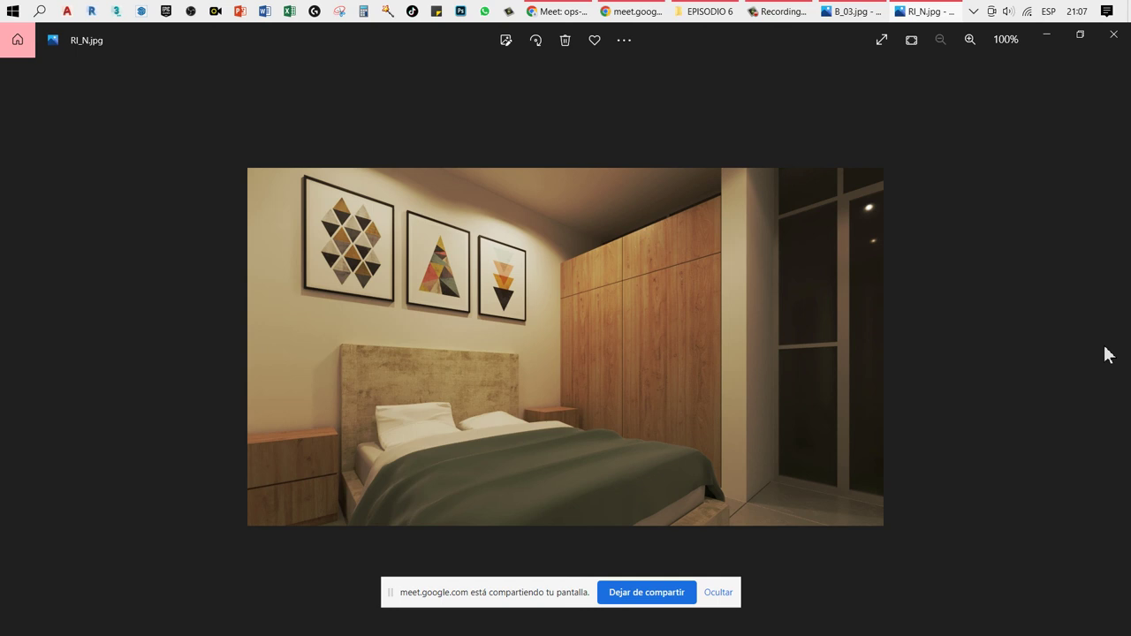
pyautogui.press('Right')
pyautogui.press('Left')
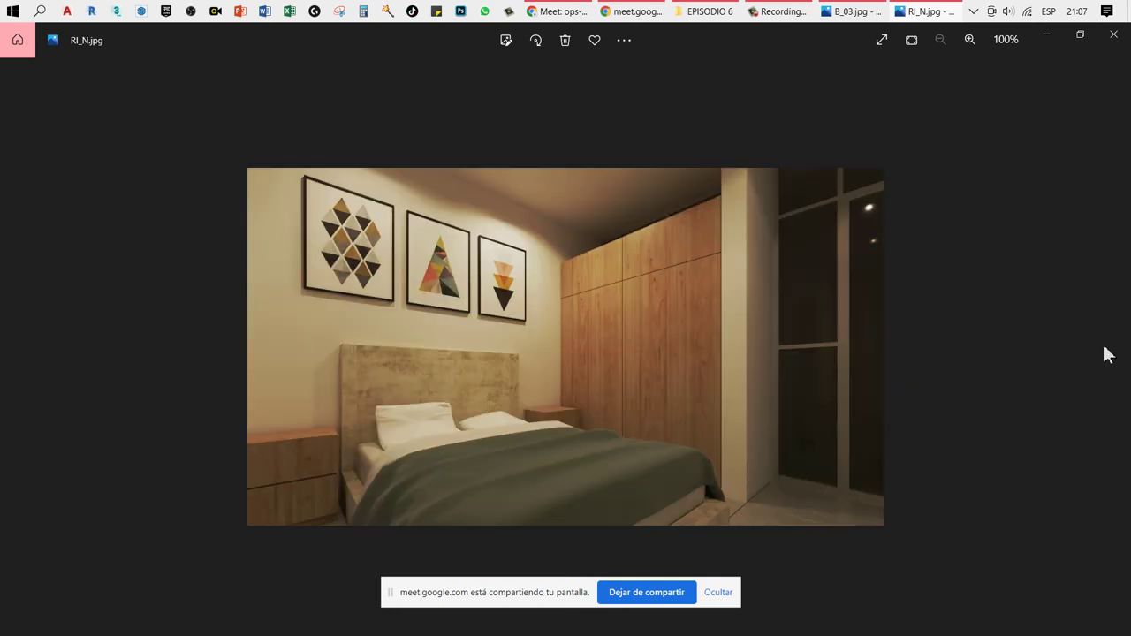